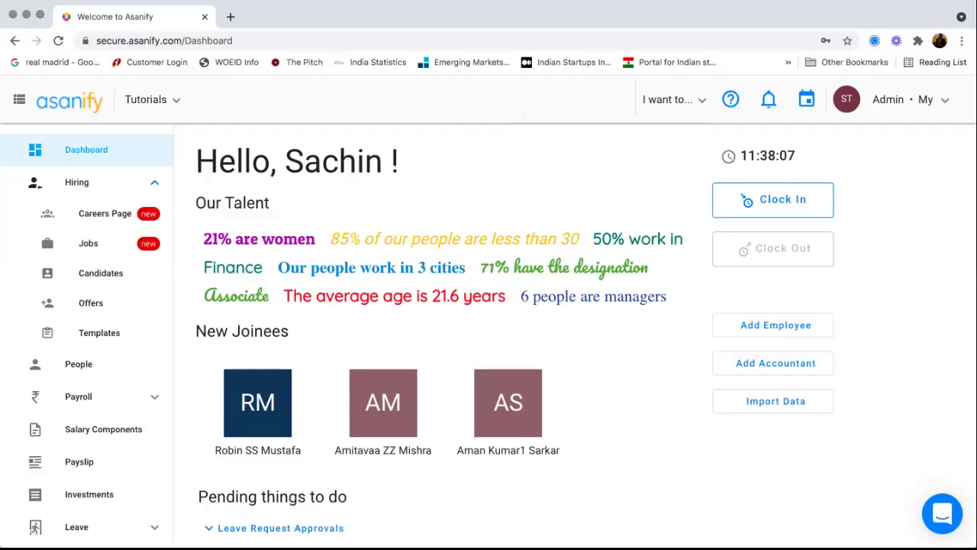
# - Scroll through the update requests and view the first request's details
pyautogui.scroll(-1, 572, 336)
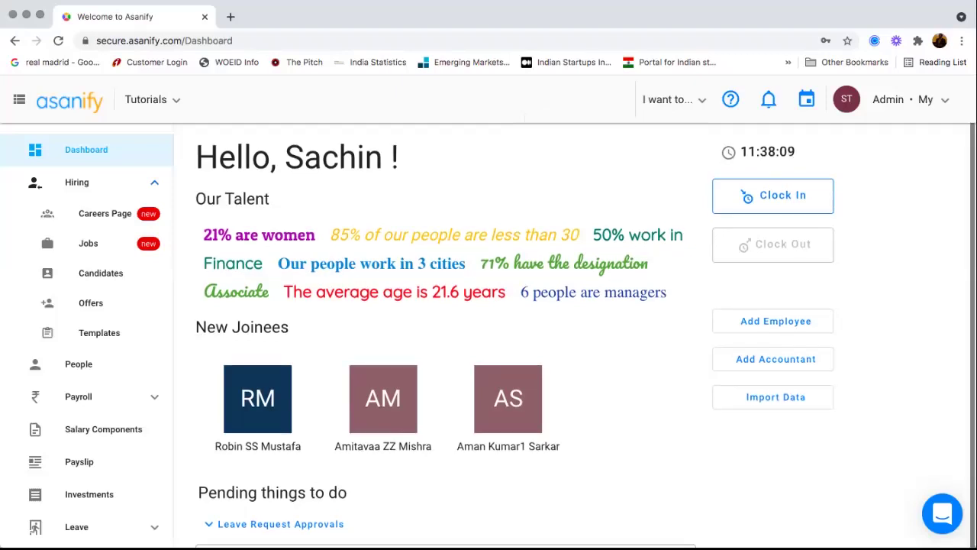
pyautogui.scroll(-3, 572, 336)
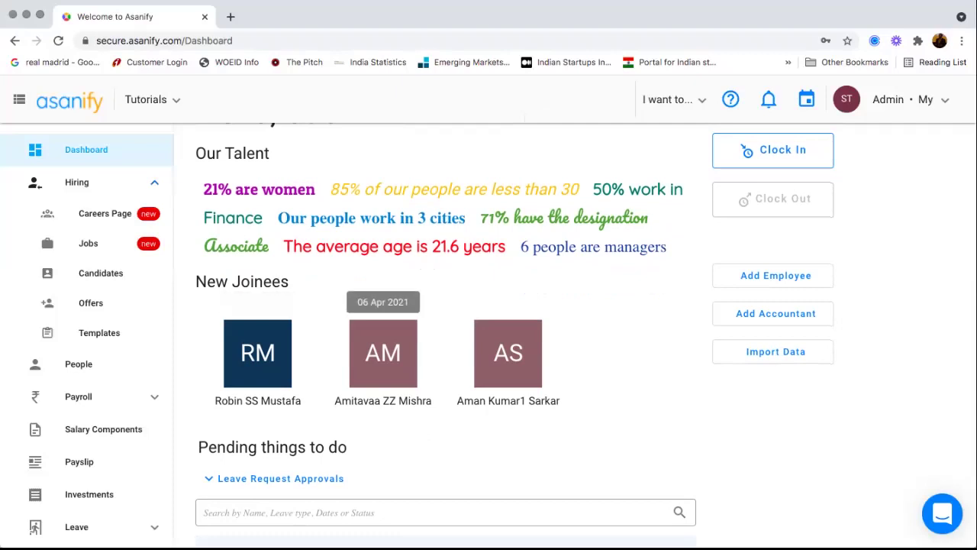
pyautogui.scroll(-5, 257, 351)
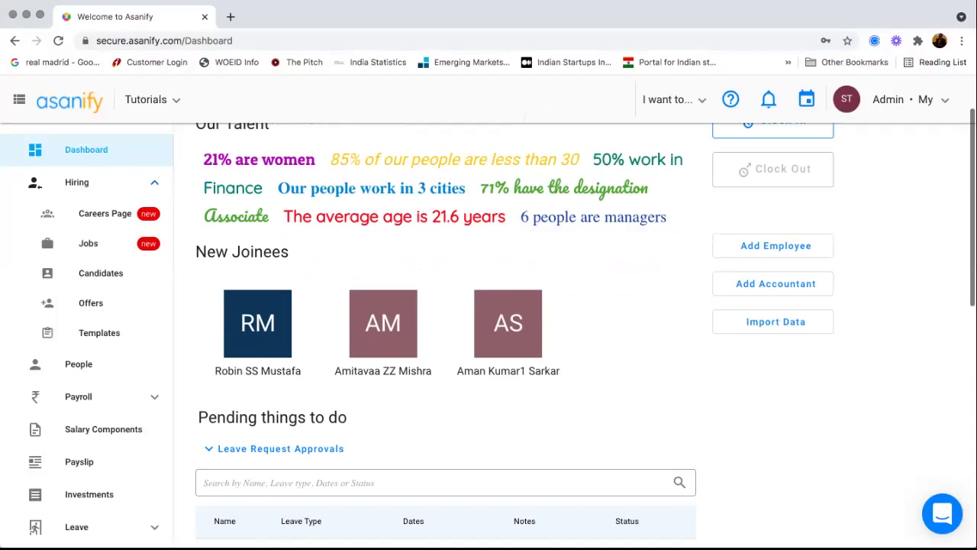
pyautogui.scroll(-5, 446, 336)
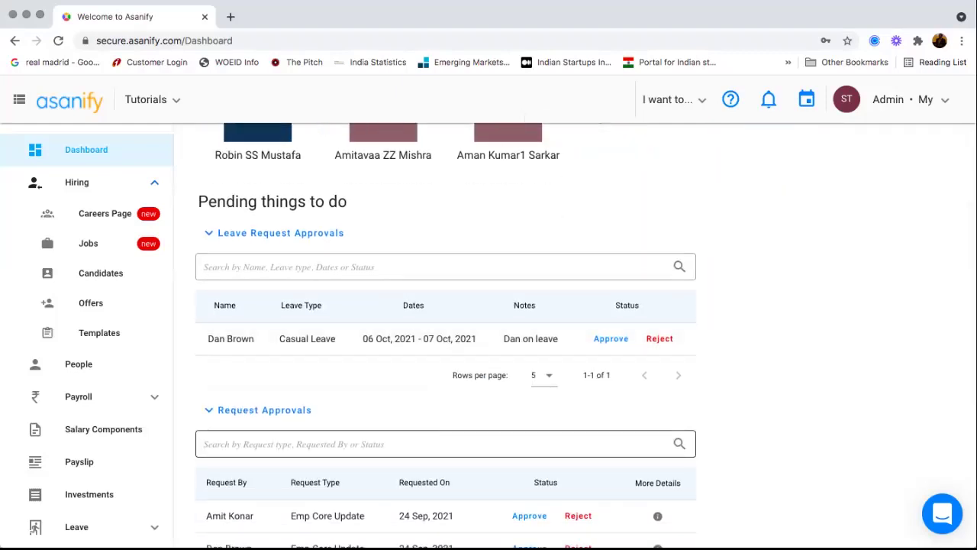
pyautogui.scroll(-1, 446, 336)
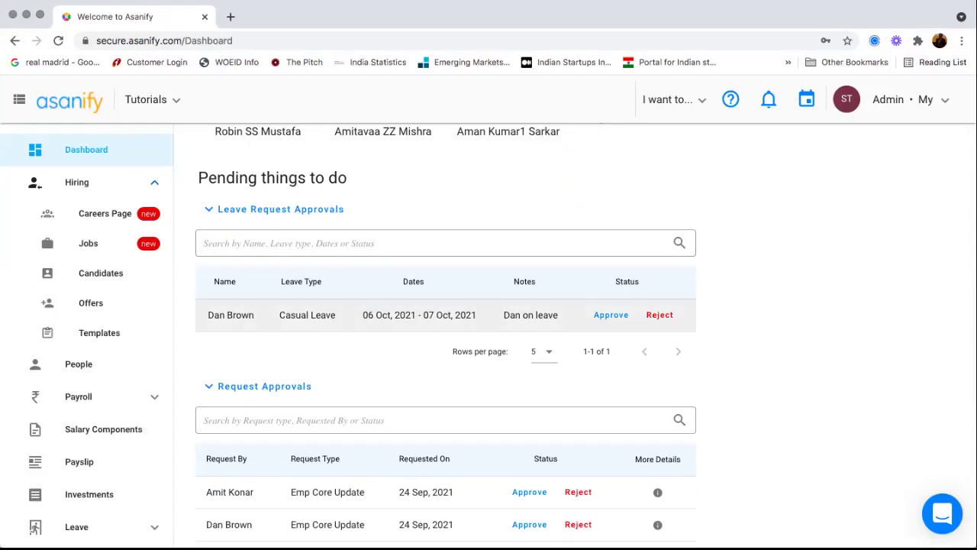
pyautogui.scroll(-1, 446, 313)
pyautogui.scroll(-1, 445, 313)
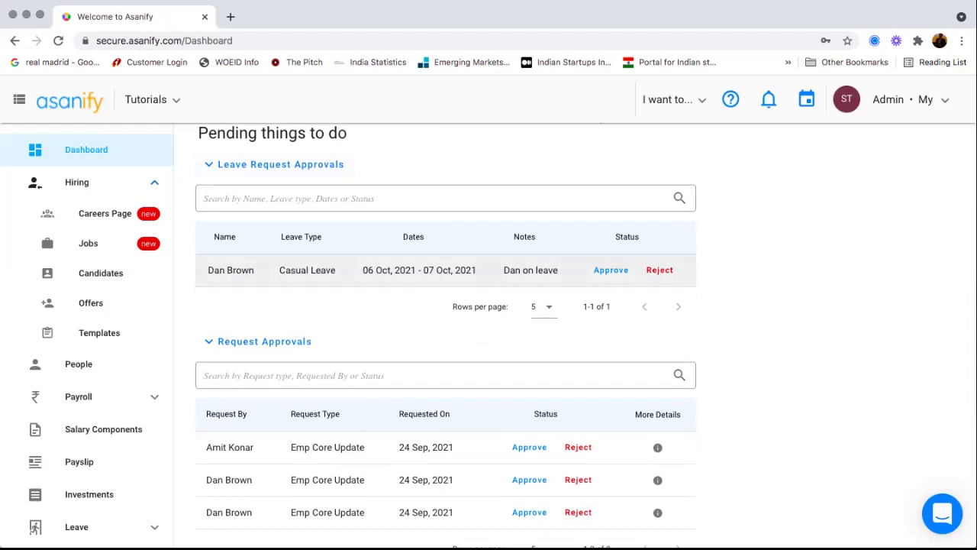
pyautogui.scroll(-3, 445, 336)
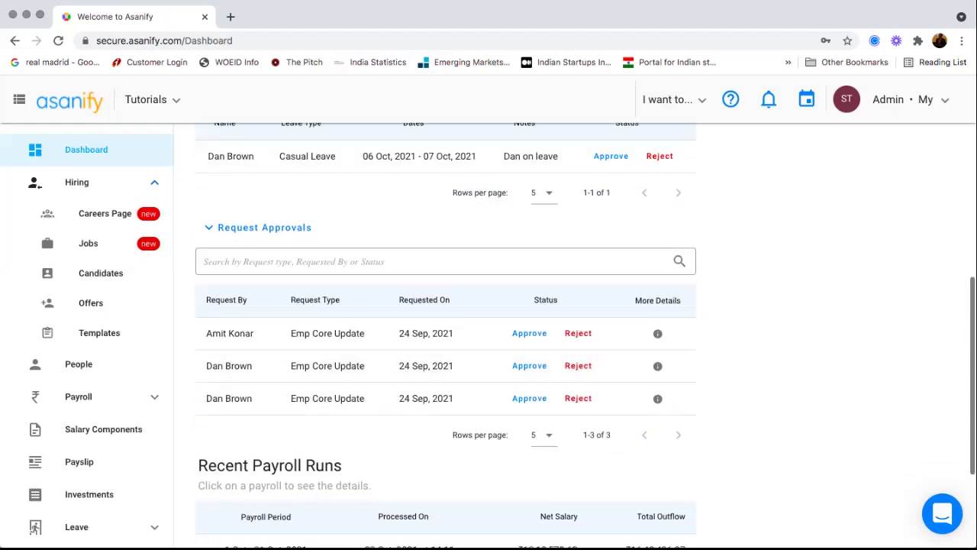
pyautogui.scroll(-2, 446, 305)
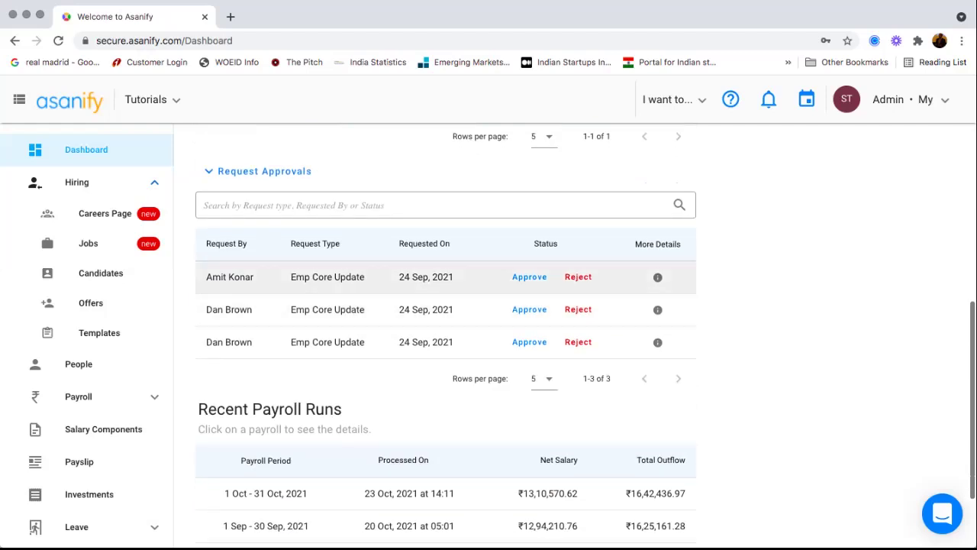
pyautogui.click(657, 277)
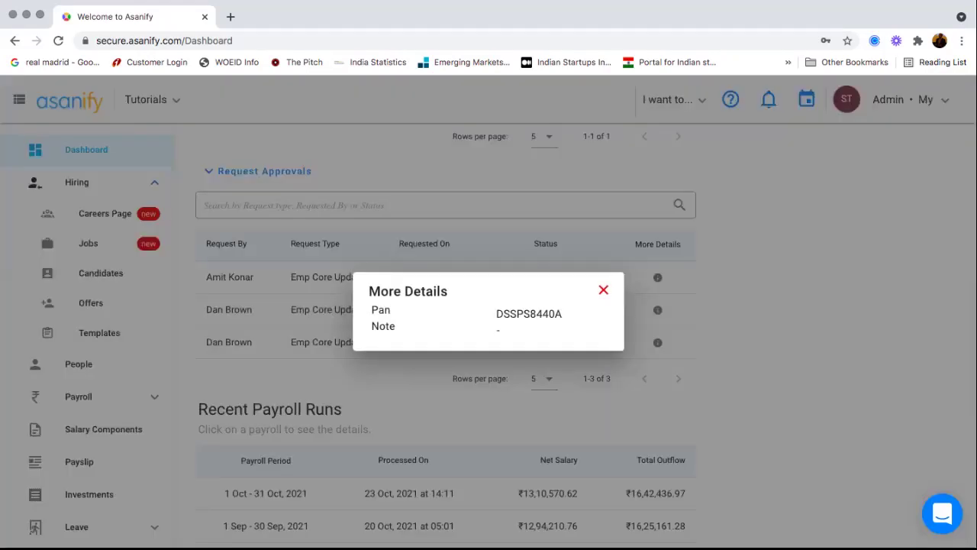
pyautogui.click(603, 290)
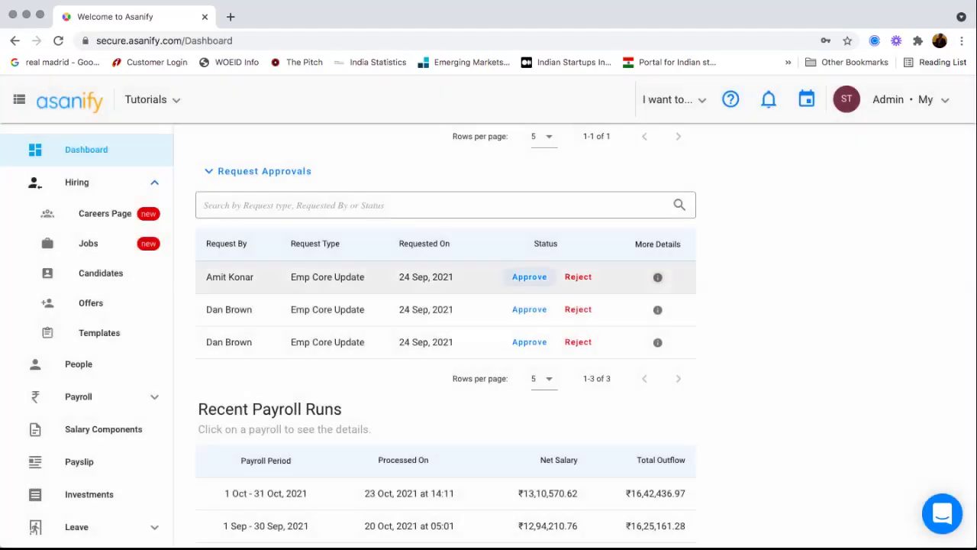
pyautogui.scroll(-4, 445, 305)
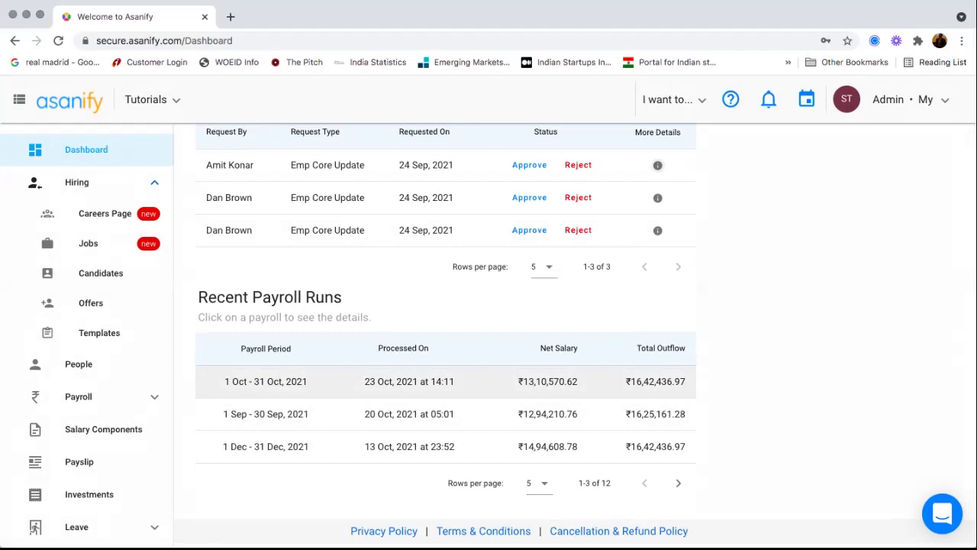
pyautogui.scroll(1, 446, 336)
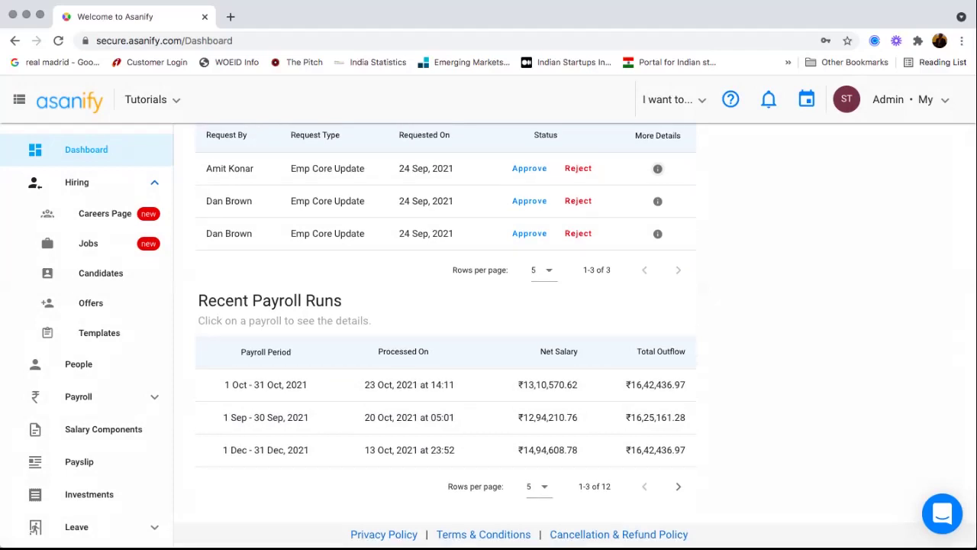
pyautogui.scroll(6, 445, 336)
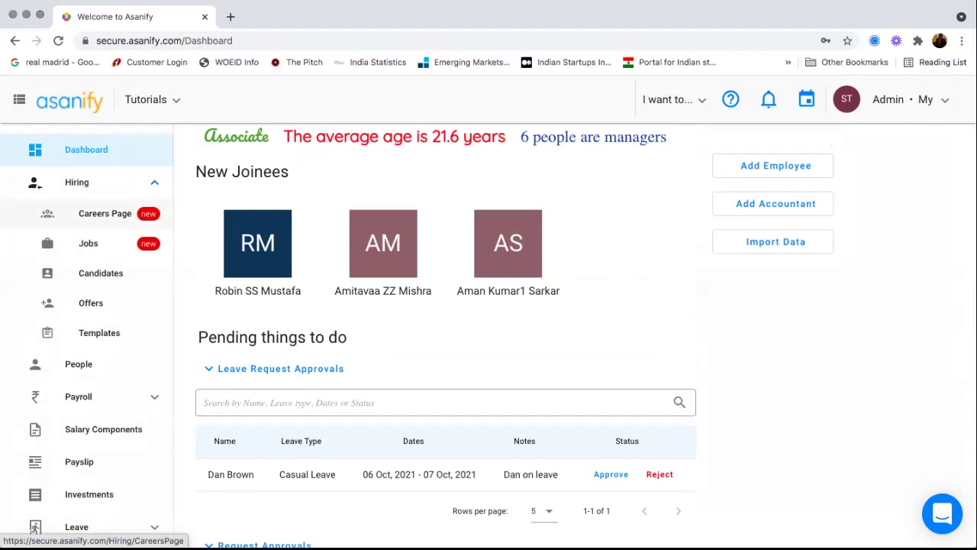
# - Review the Careers Page banner, About text and customization colours and fonts
pyautogui.click(105, 213)
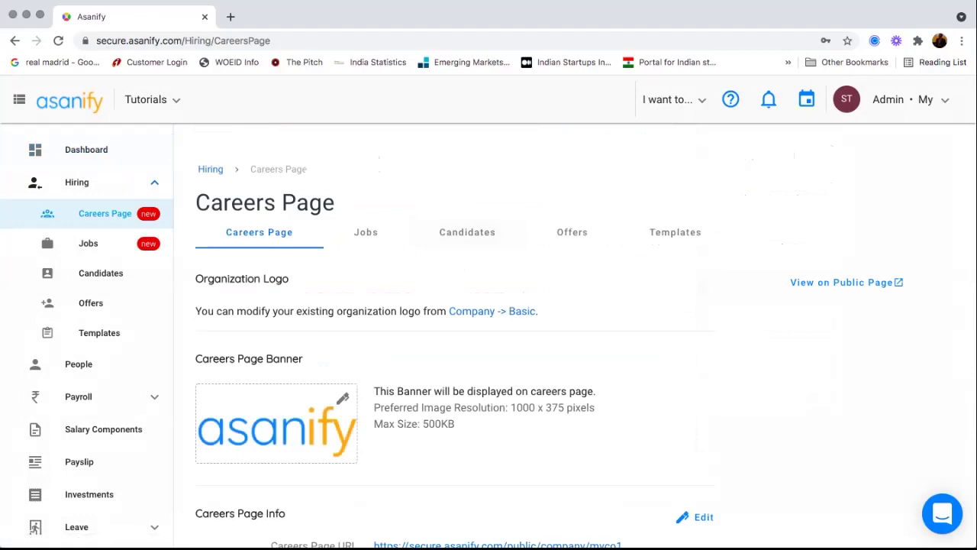
pyautogui.scroll(-1, 573, 336)
pyautogui.scroll(-2, 573, 336)
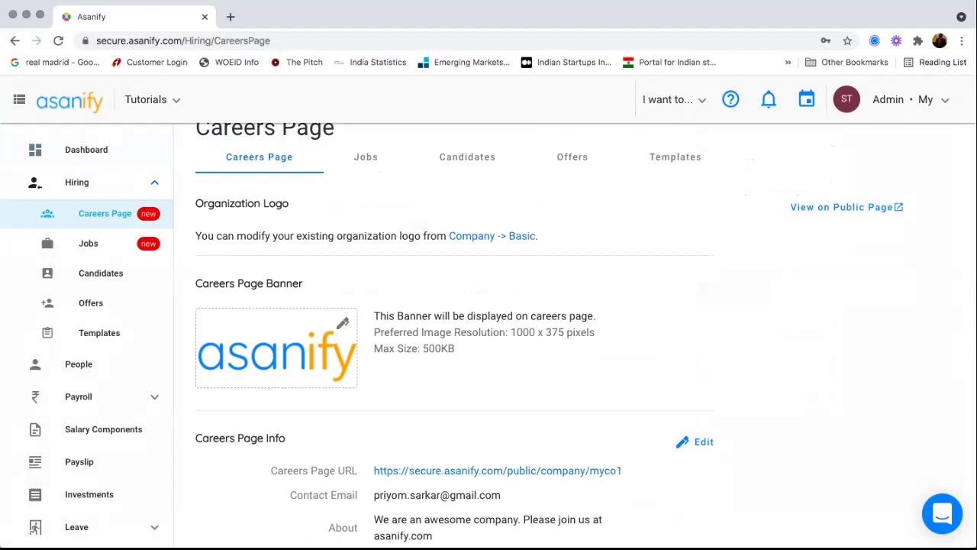
pyautogui.scroll(-4, 492, 237)
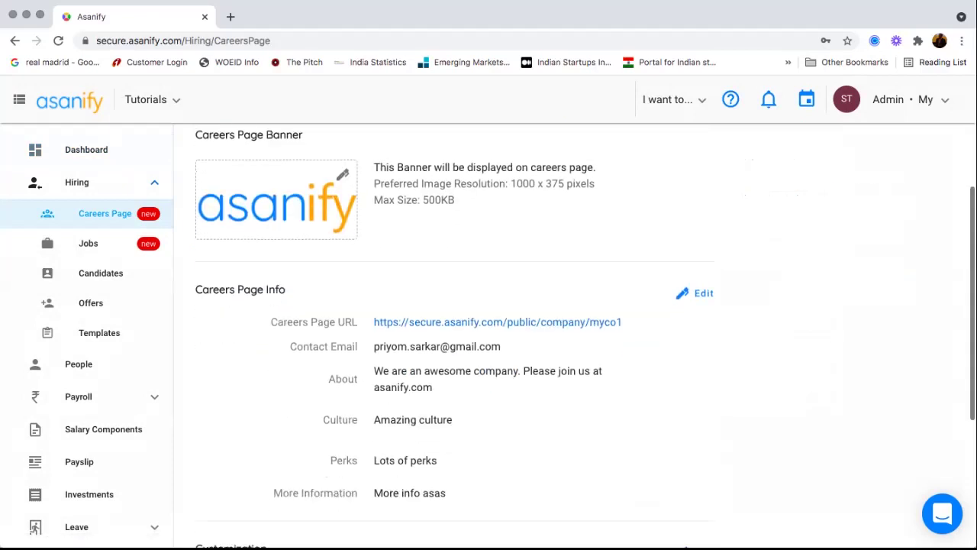
pyautogui.scroll(-2, 573, 336)
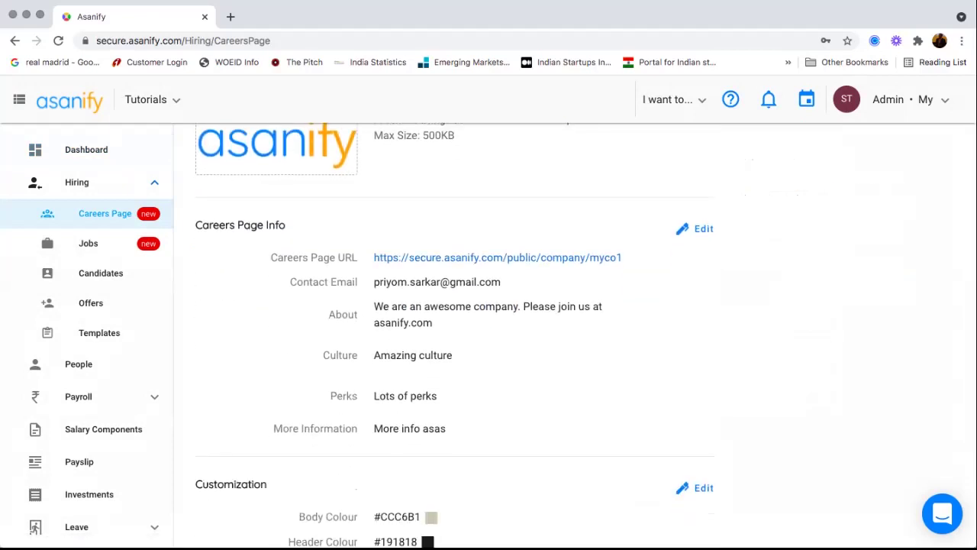
pyautogui.moveTo(384, 306); pyautogui.dragTo(358, 355)
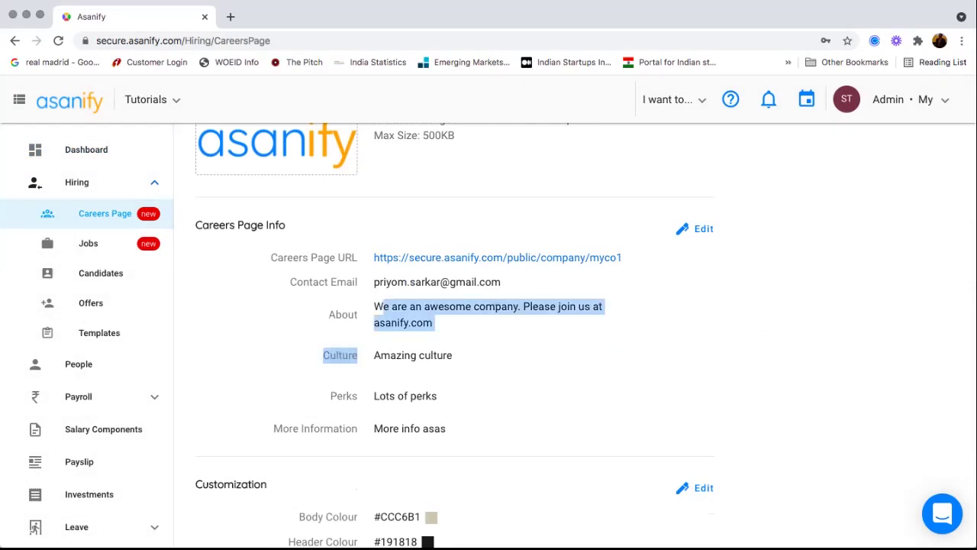
pyautogui.scroll(-3, 493, 336)
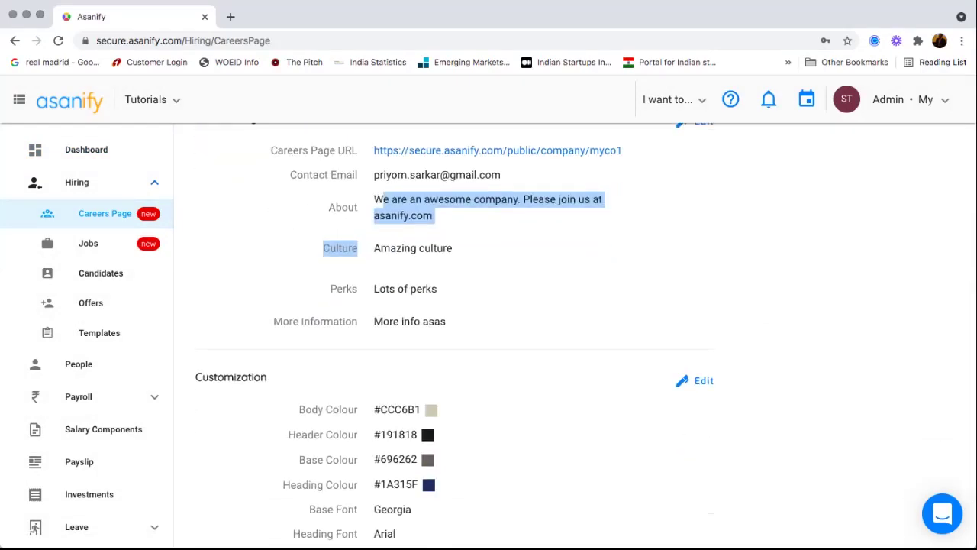
pyautogui.scroll(-1, 585, 332)
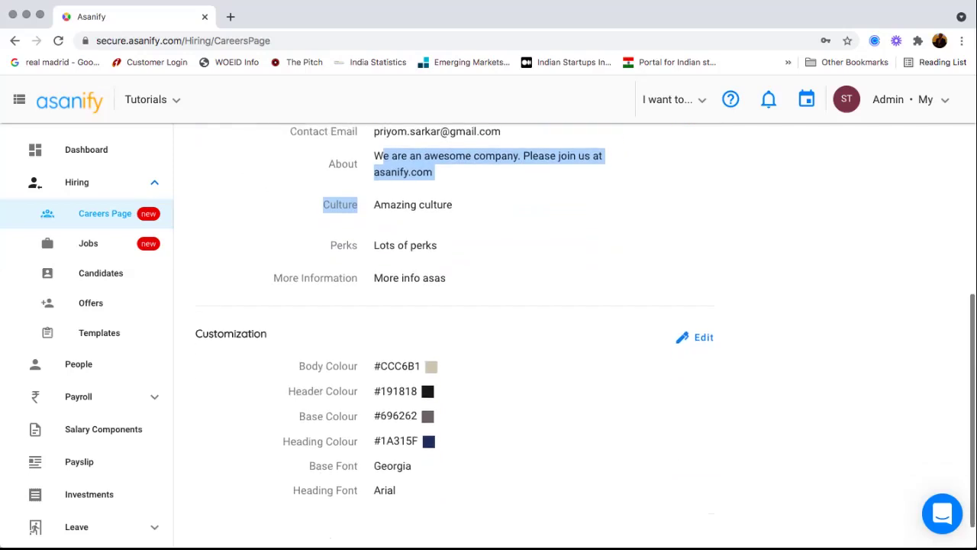
pyautogui.scroll(-1, 489, 328)
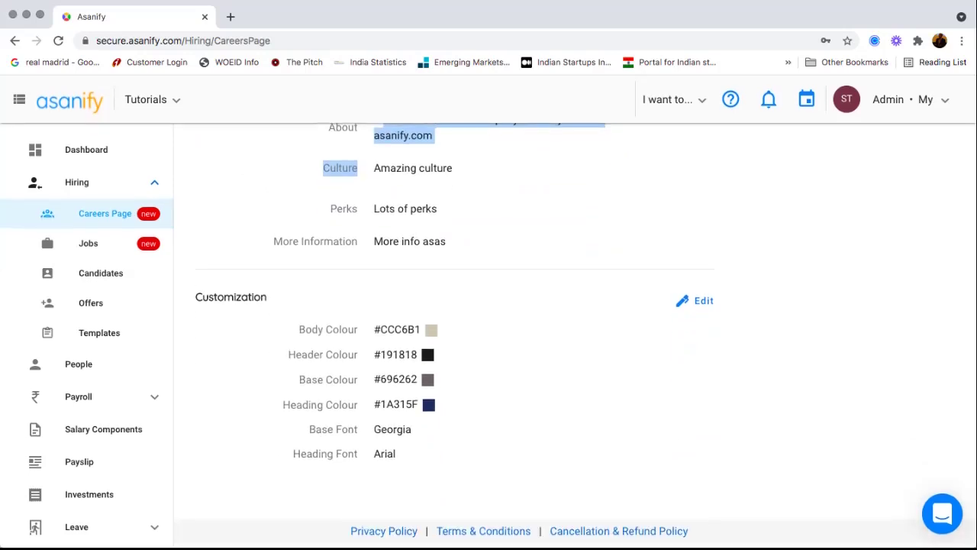
pyautogui.click(695, 300)
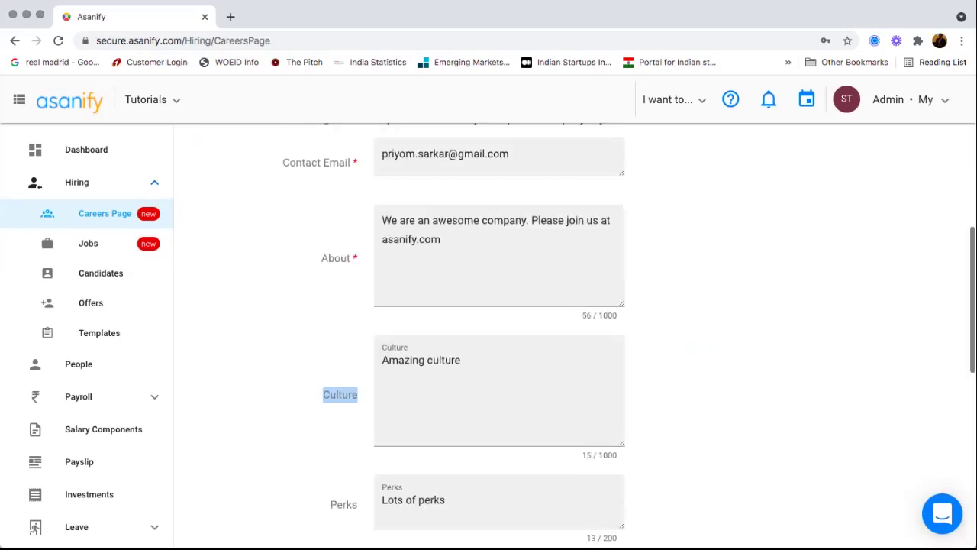
pyautogui.scroll(-1, 500, 336)
pyautogui.click(474, 277)
pyautogui.scroll(-6, 499, 336)
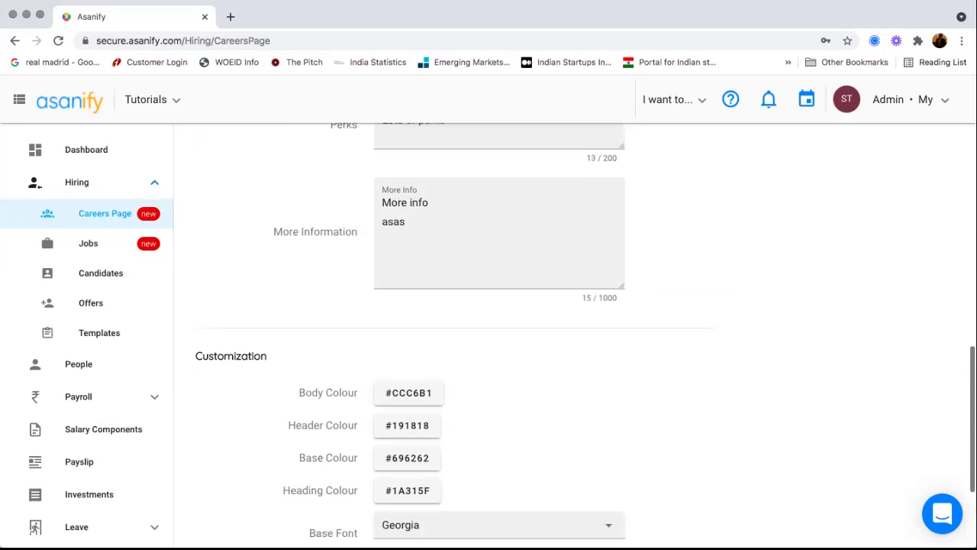
pyautogui.click(408, 220)
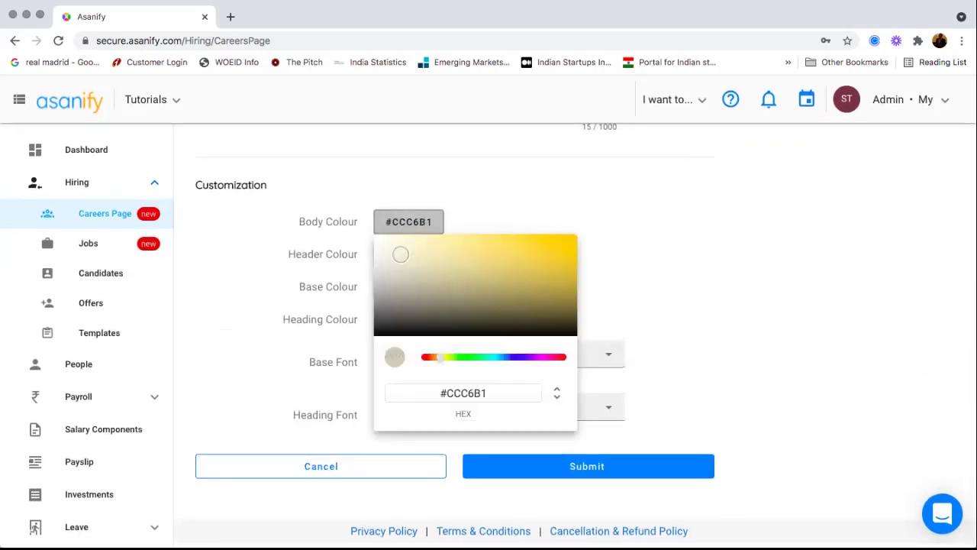
pyautogui.click(666, 260)
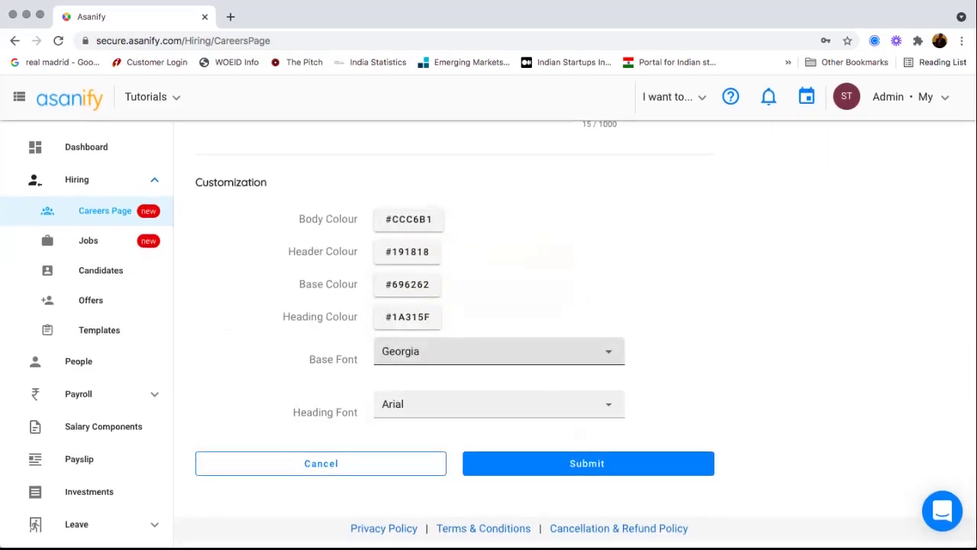
pyautogui.scroll(-1, 499, 439)
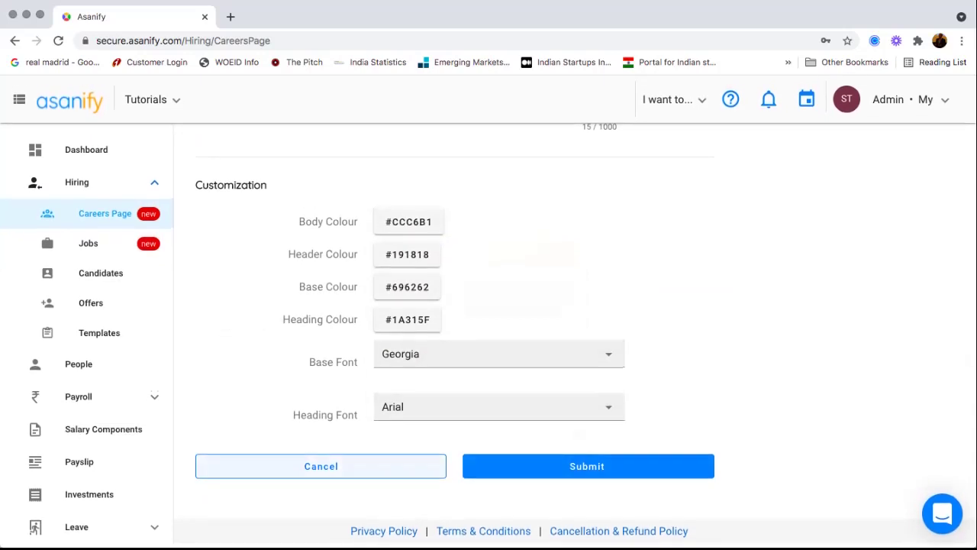
pyautogui.click(321, 466)
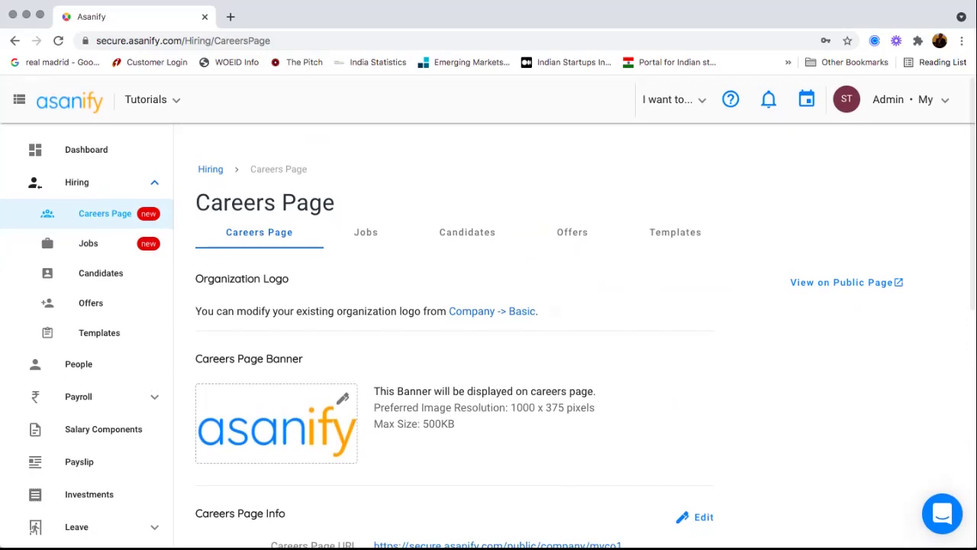
pyautogui.scroll(-1, 571, 336)
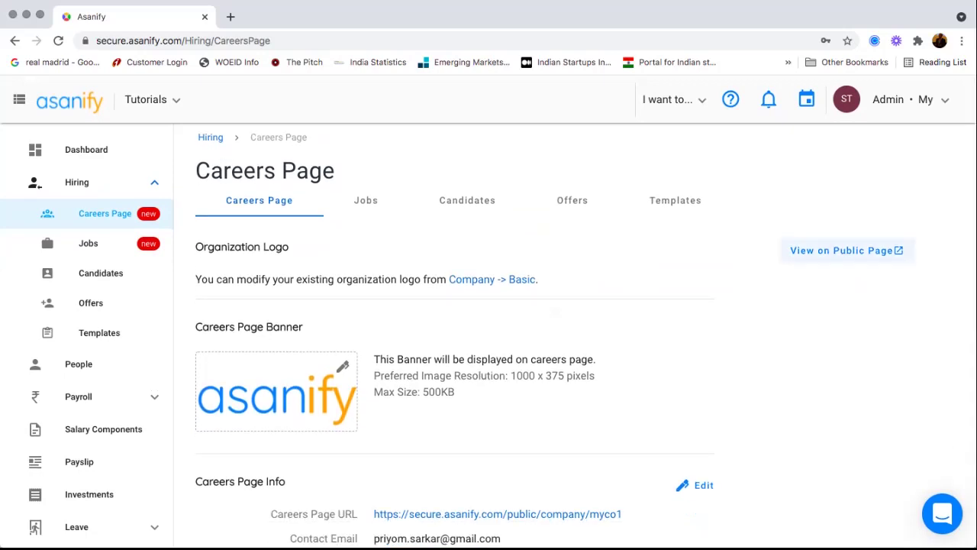
# - Open the public careers page in a new tab and scroll through it
pyautogui.click(844, 251)
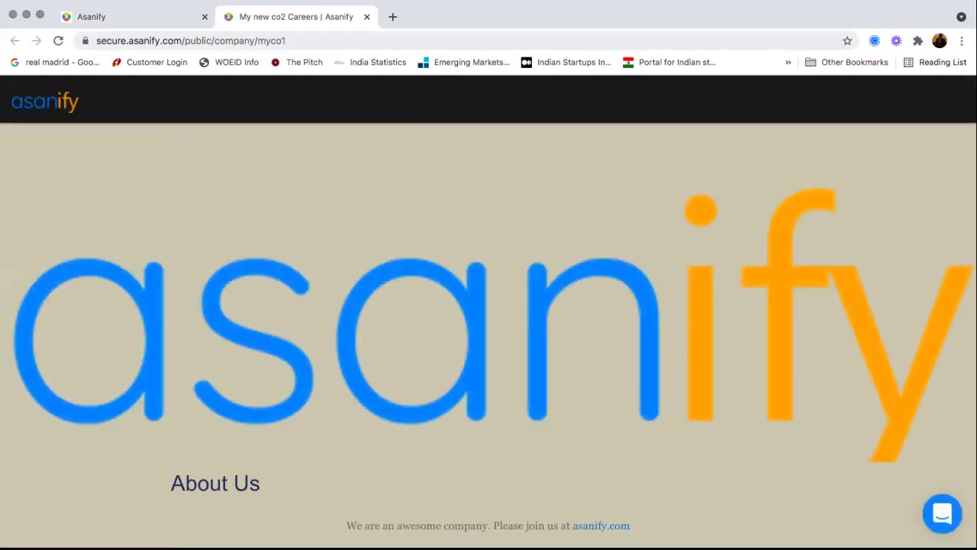
pyautogui.scroll(-6, 489, 336)
pyautogui.scroll(2, 488, 336)
pyautogui.scroll(4, 488, 336)
pyautogui.scroll(-1, 489, 336)
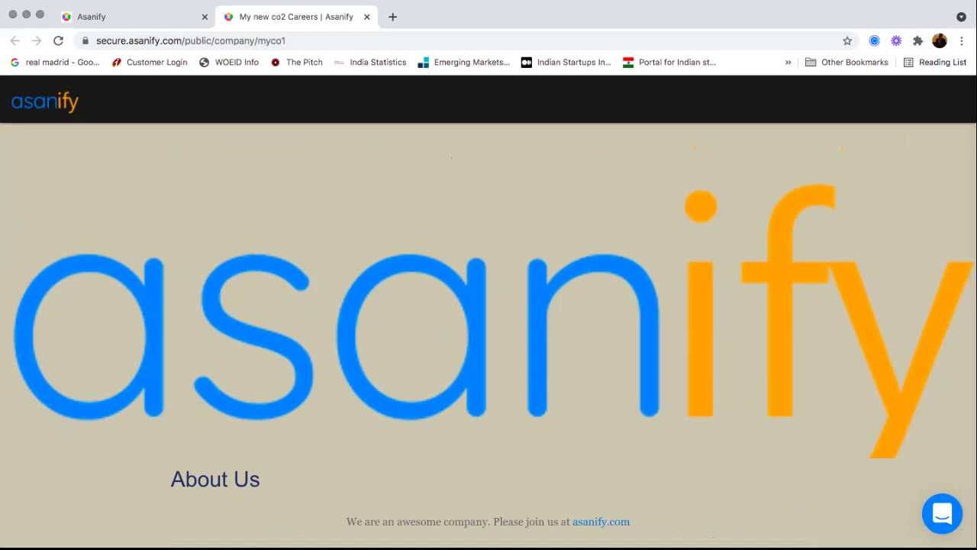
pyautogui.scroll(1, 489, 336)
# - Replace 'myco1' in the page URL with 'asanify' and load it
pyautogui.click(319, 41)
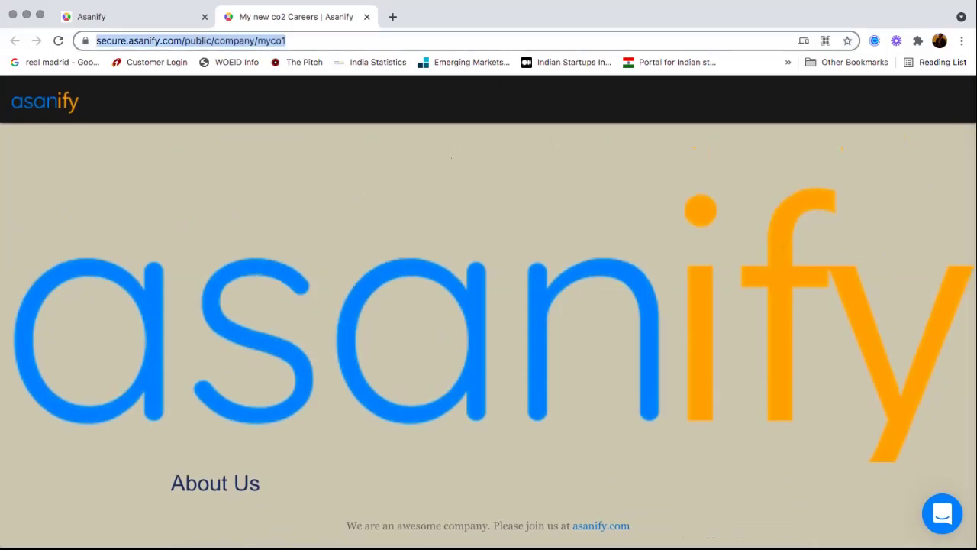
pyautogui.click(319, 40)
pyautogui.moveTo(318, 41); pyautogui.dragTo(289, 41)
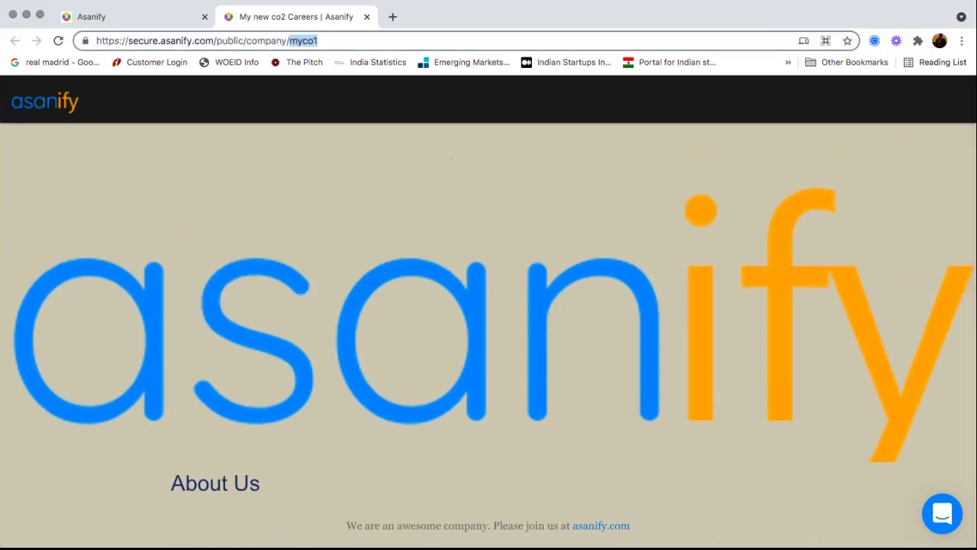
pyautogui.write('asanify')
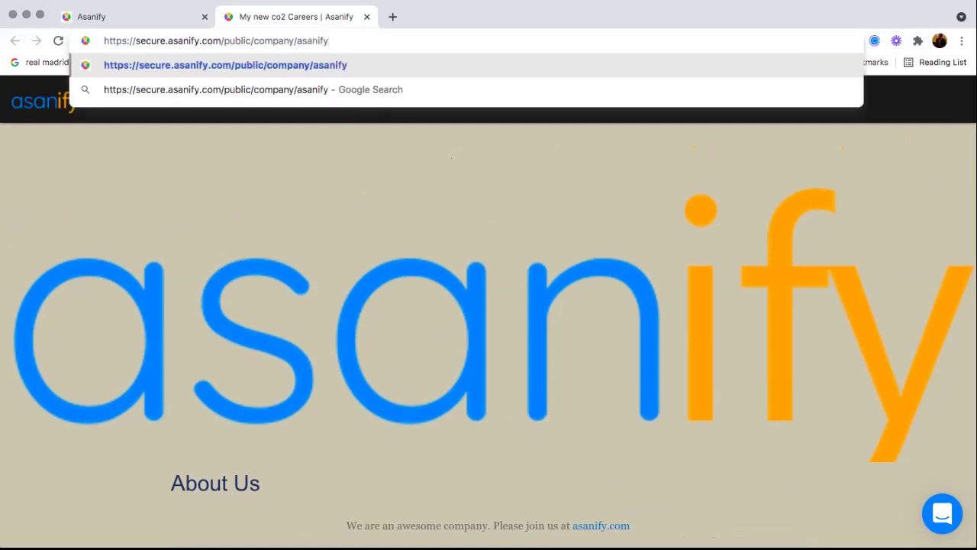
pyautogui.press('Return')
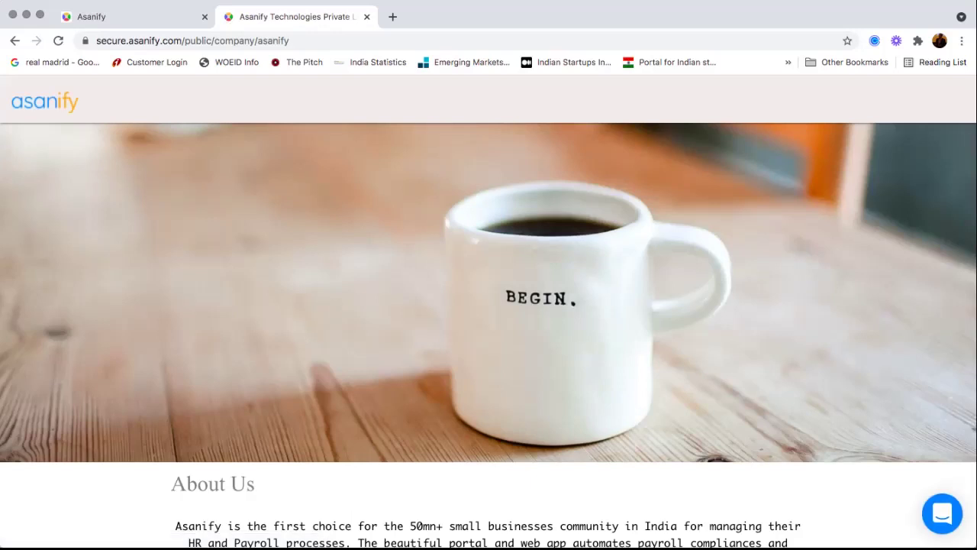
# - Scroll down to the Jobs table and open 'Founding Engineer - Full Stack'
pyautogui.scroll(-1, 488, 336)
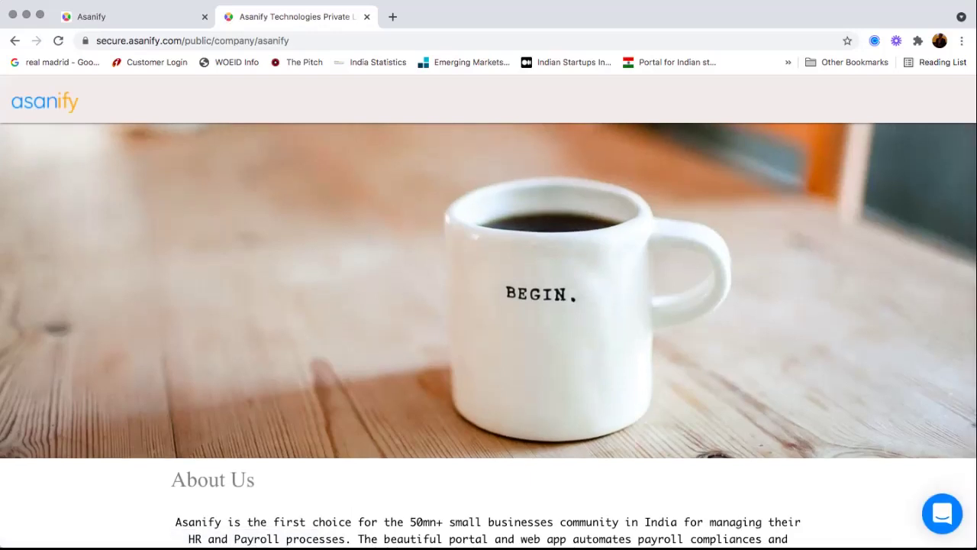
pyautogui.scroll(-10, 489, 336)
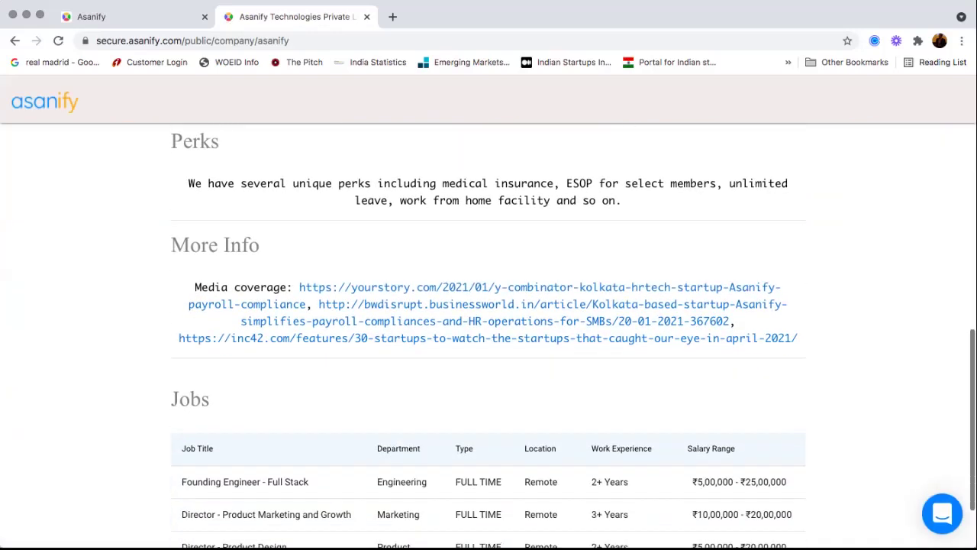
pyautogui.scroll(-1, 534, 252)
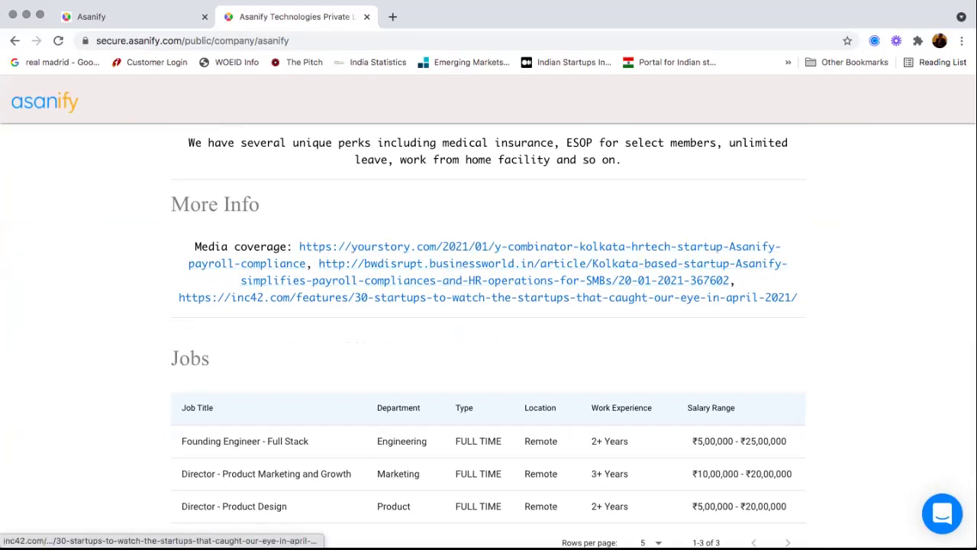
pyautogui.scroll(-1, 489, 336)
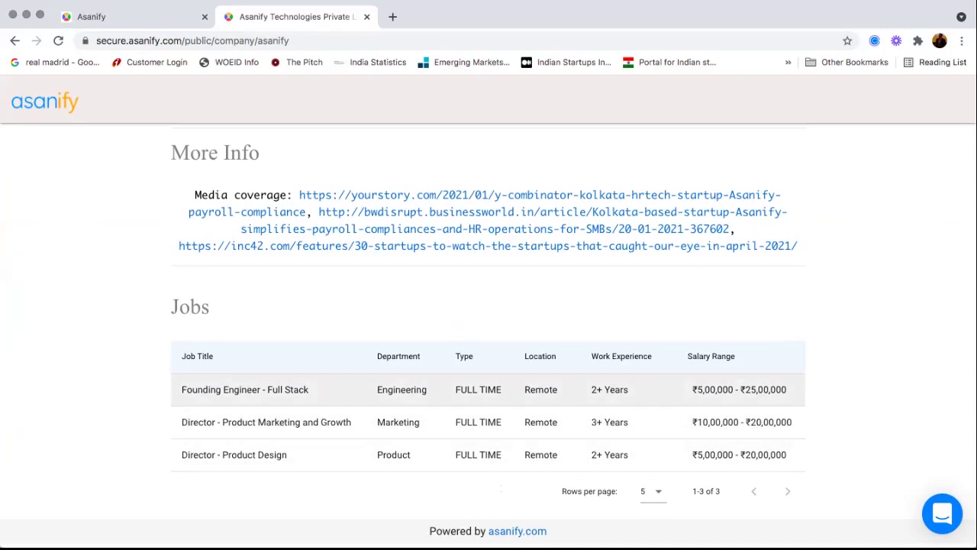
pyautogui.click(245, 389)
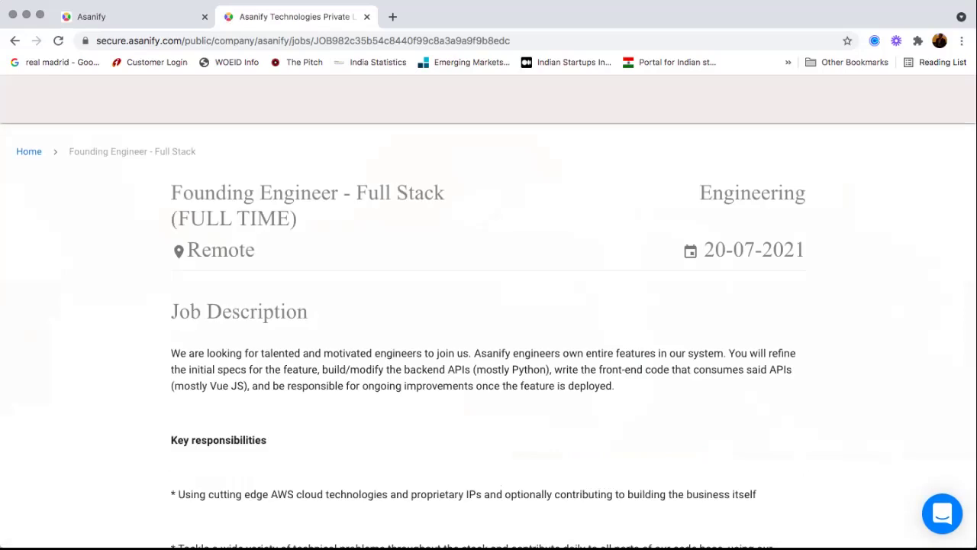
# - Read through the job posting, then go back to the admin Careers Page tab
pyautogui.scroll(-5, 489, 335)
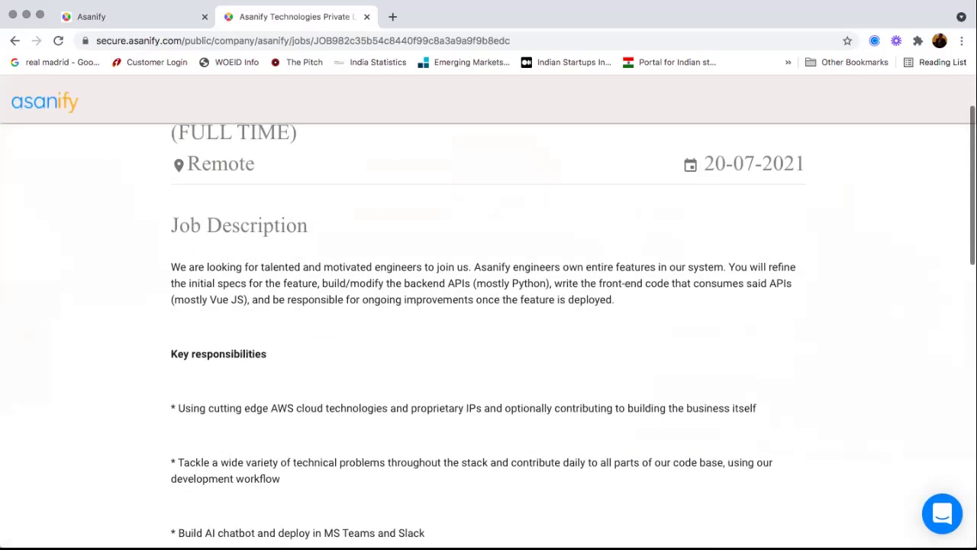
pyautogui.scroll(-10, 488, 336)
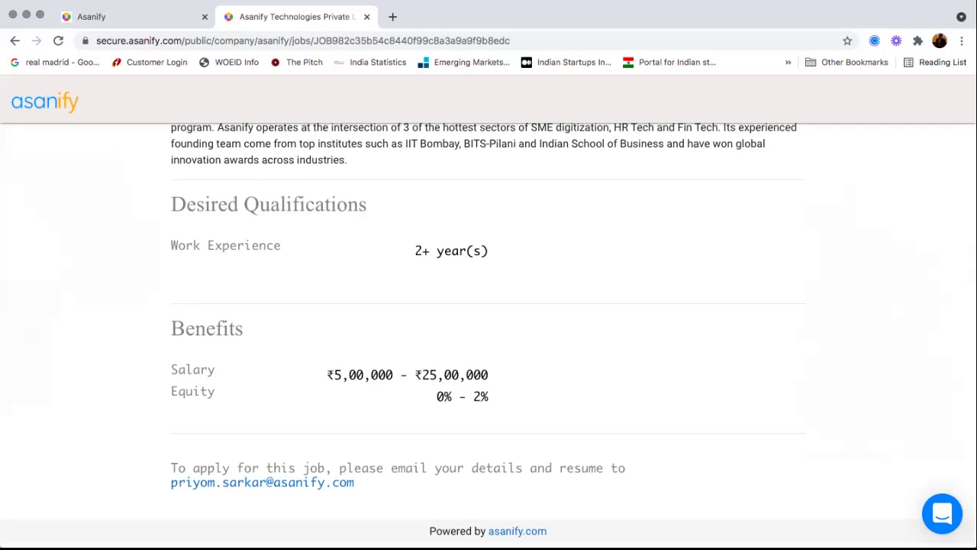
pyautogui.scroll(15, 489, 336)
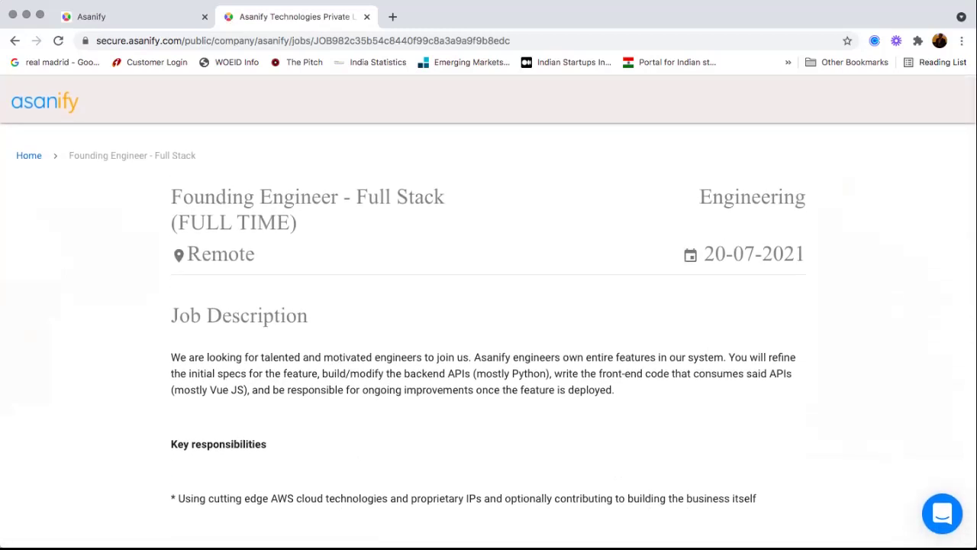
pyautogui.click(91, 16)
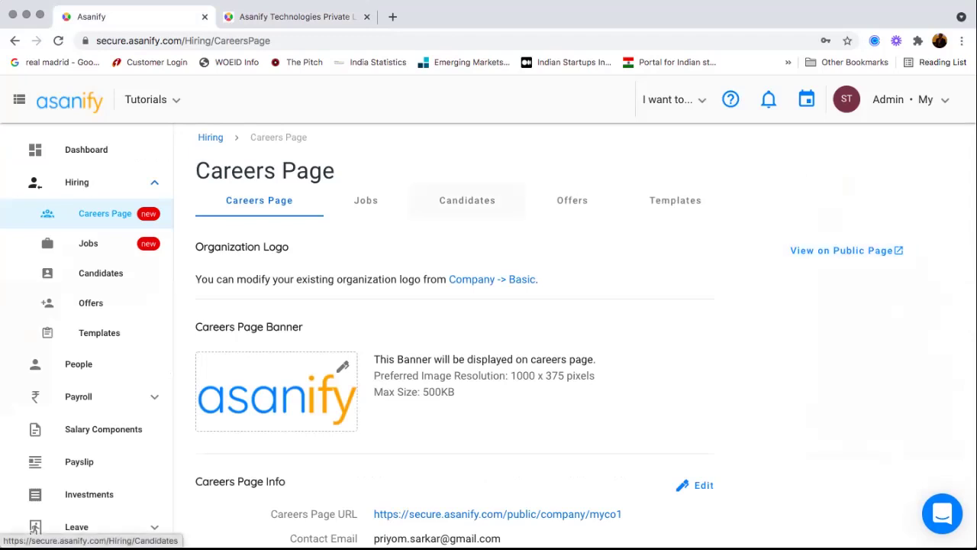
# - Start a new job posting from the Jobs list, titled 'sasa'
pyautogui.click(366, 200)
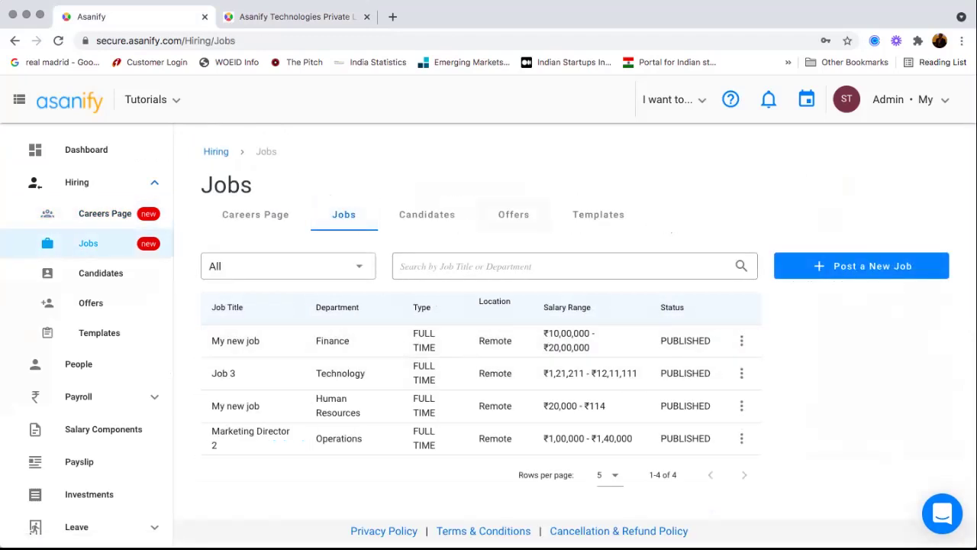
pyautogui.click(861, 265)
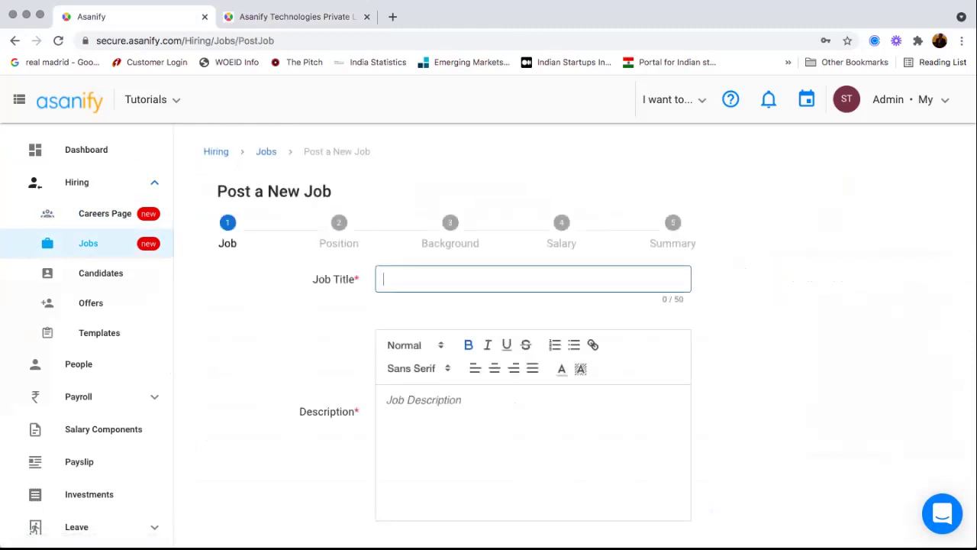
pyautogui.write('sasa')
# - Write a numbered description with items 'saa' and 'asa', centring the second item
pyautogui.click(412, 400)
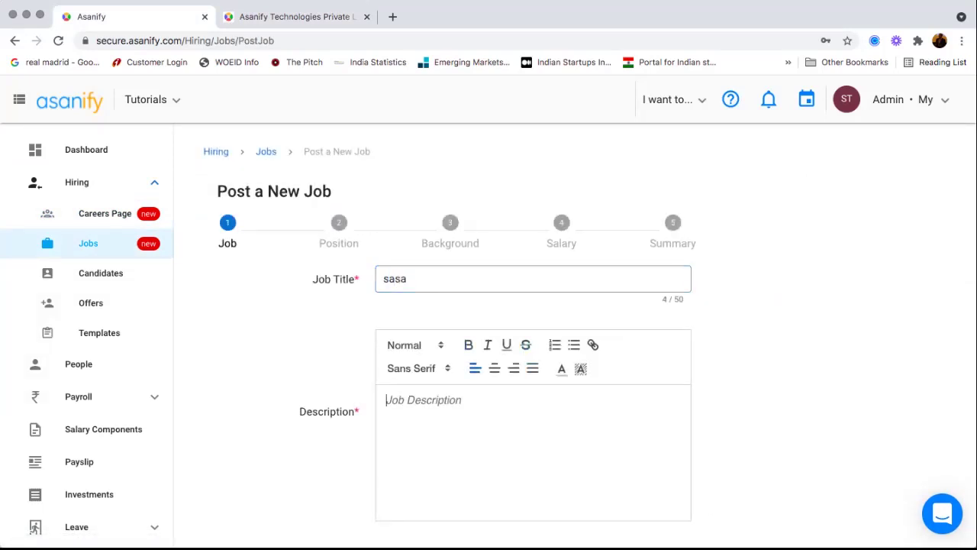
pyautogui.write('saa')
pyautogui.click(555, 344)
pyautogui.press('Return')
pyautogui.write('asa')
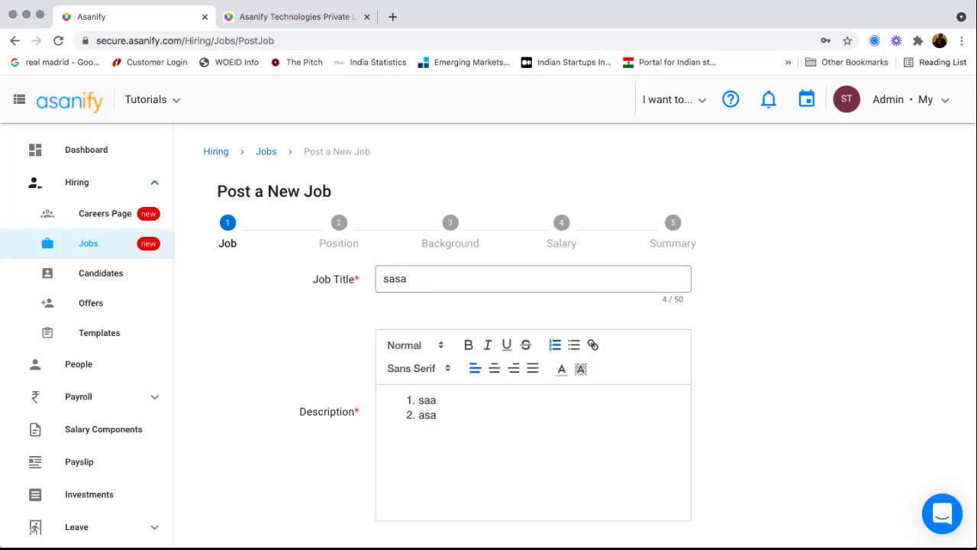
pyautogui.click(514, 368)
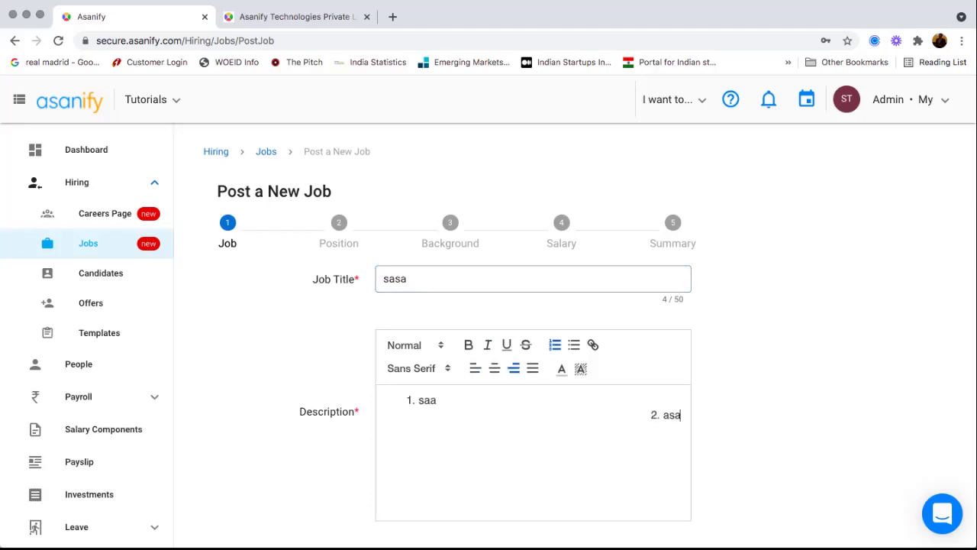
pyautogui.click(494, 368)
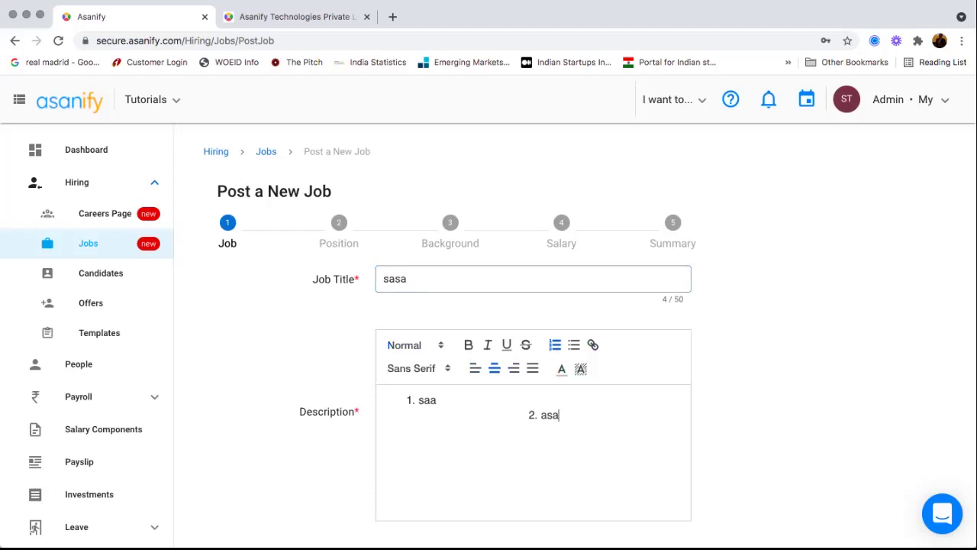
# - Advance to the Position step and open the position type choices
pyautogui.scroll(-2, 575, 328)
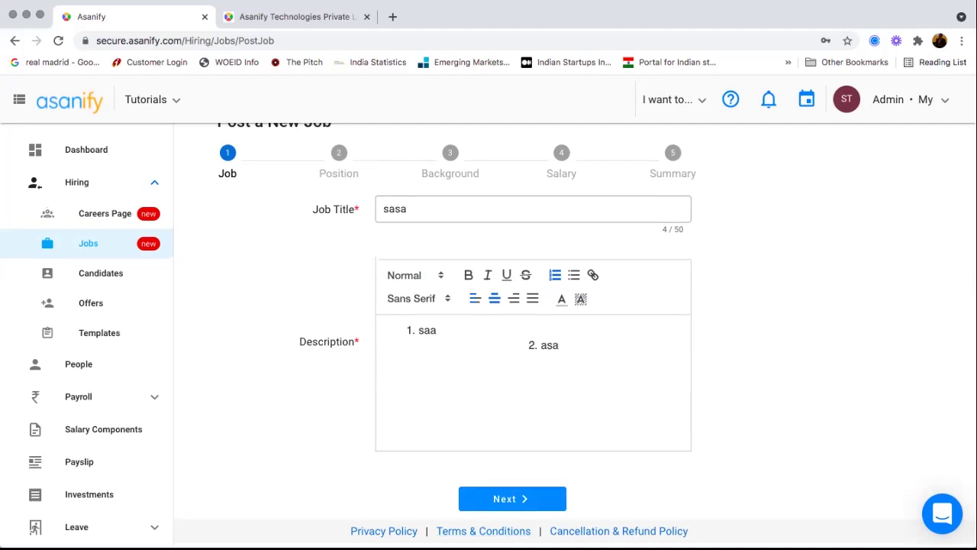
pyautogui.click(512, 498)
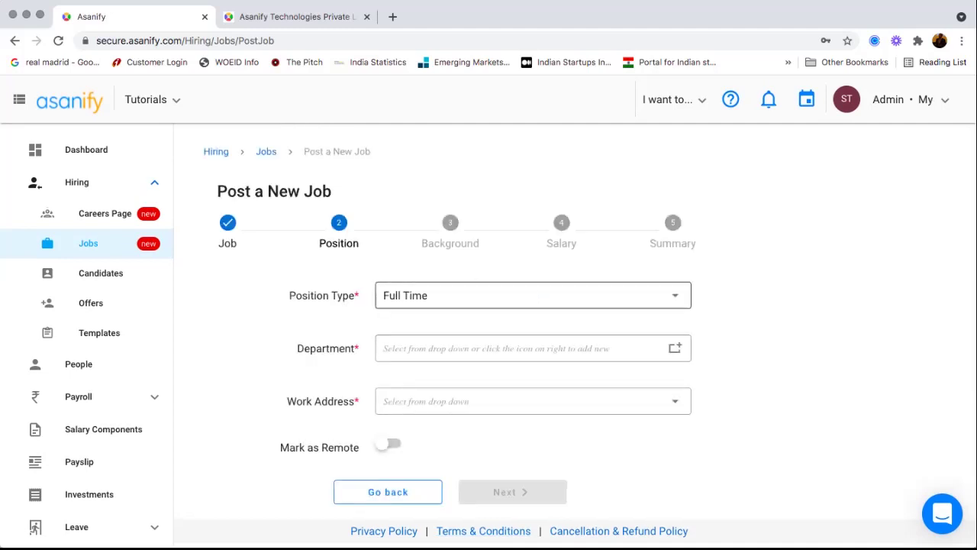
pyautogui.click(533, 295)
# - Set the position to Full Time, remote, Human Resources department, MH Mum address
pyautogui.click(403, 300)
pyautogui.click(520, 348)
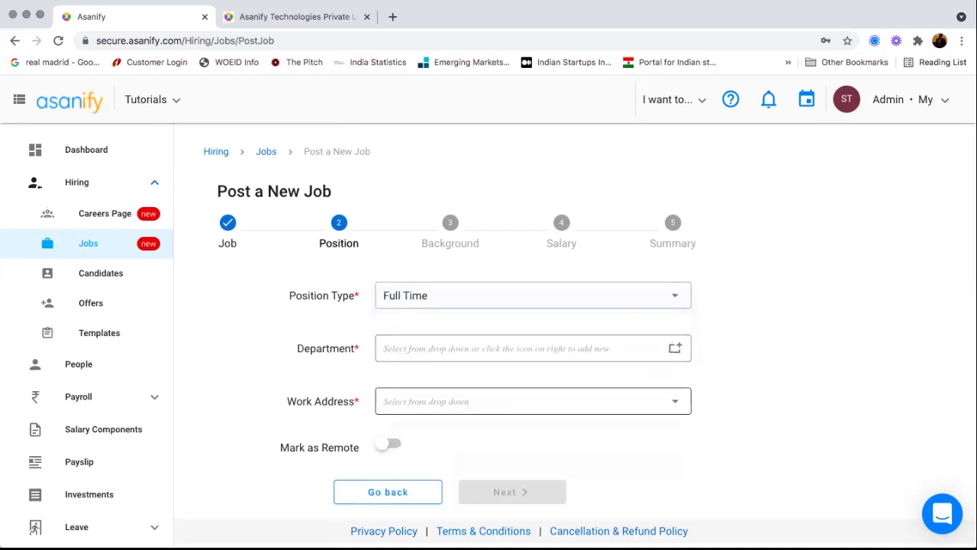
pyautogui.click(381, 442)
pyautogui.click(385, 443)
pyautogui.click(458, 348)
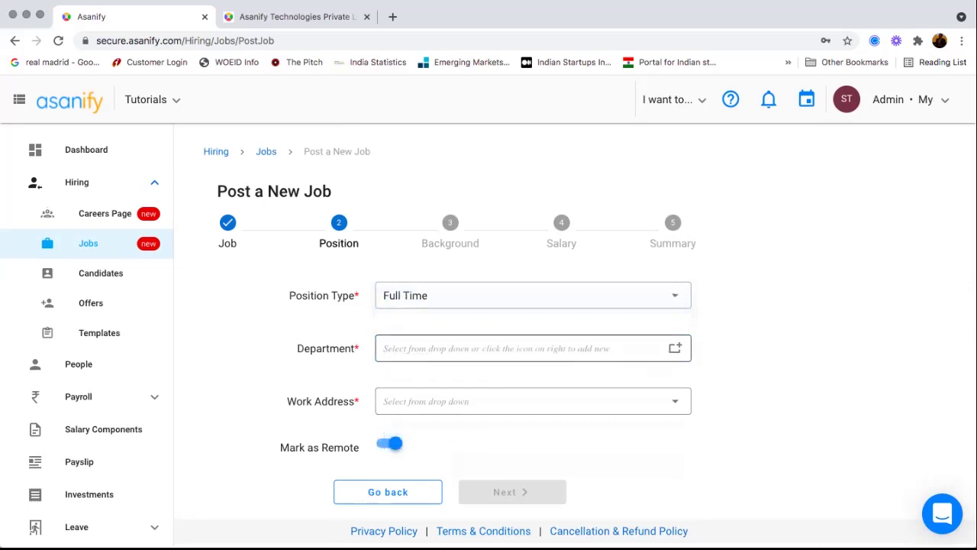
pyautogui.click(421, 406)
pyautogui.click(533, 400)
pyautogui.click(412, 367)
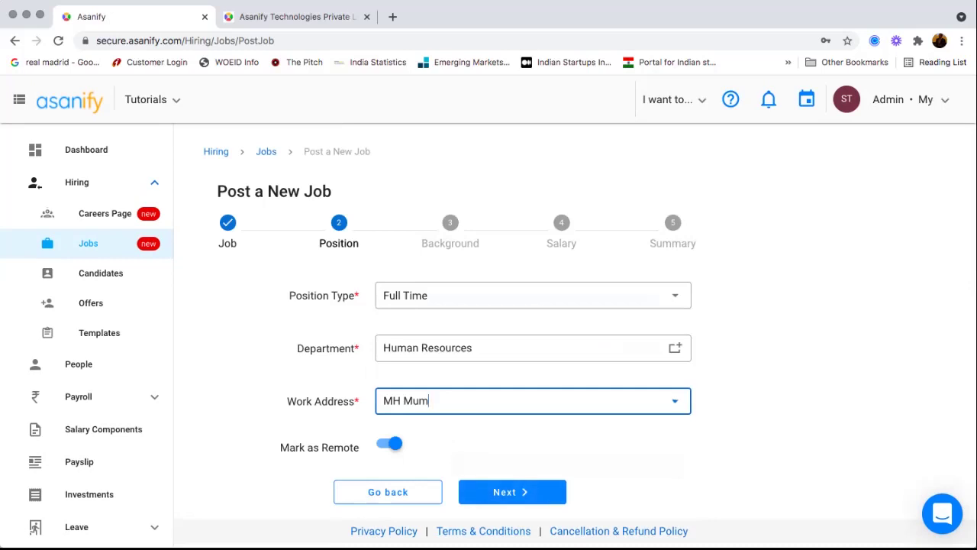
pyautogui.click(512, 491)
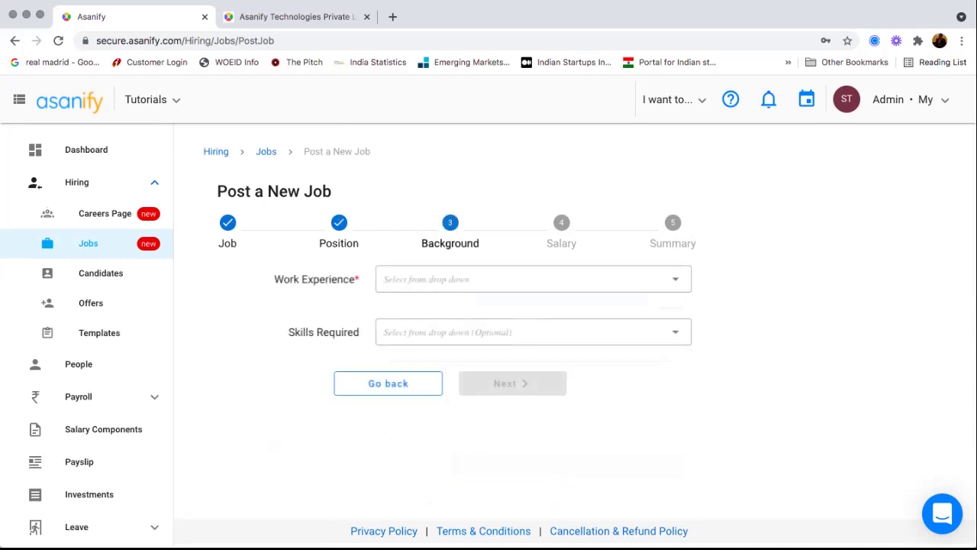
# - Require 2+ years of experience with Vue JS and HTML skills, then continue
pyautogui.click(675, 280)
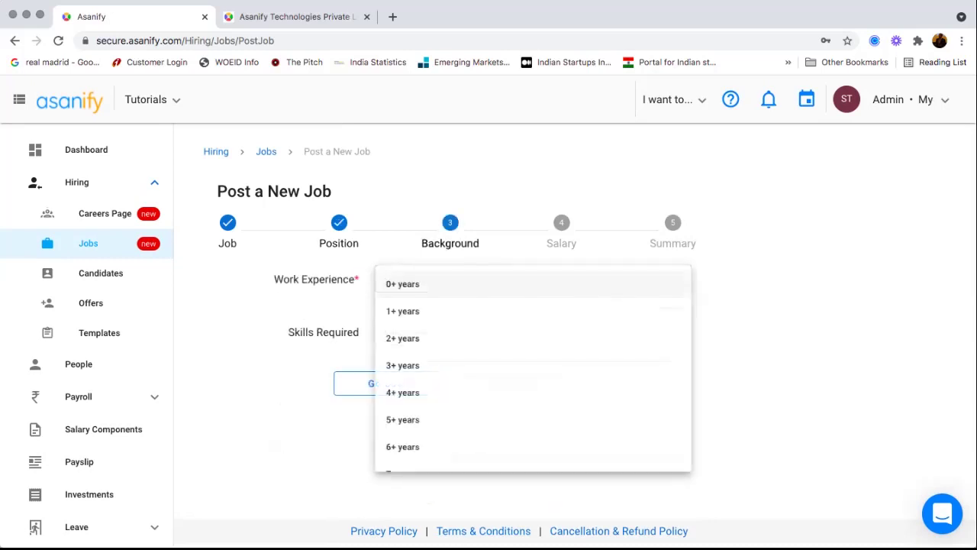
pyautogui.click(402, 339)
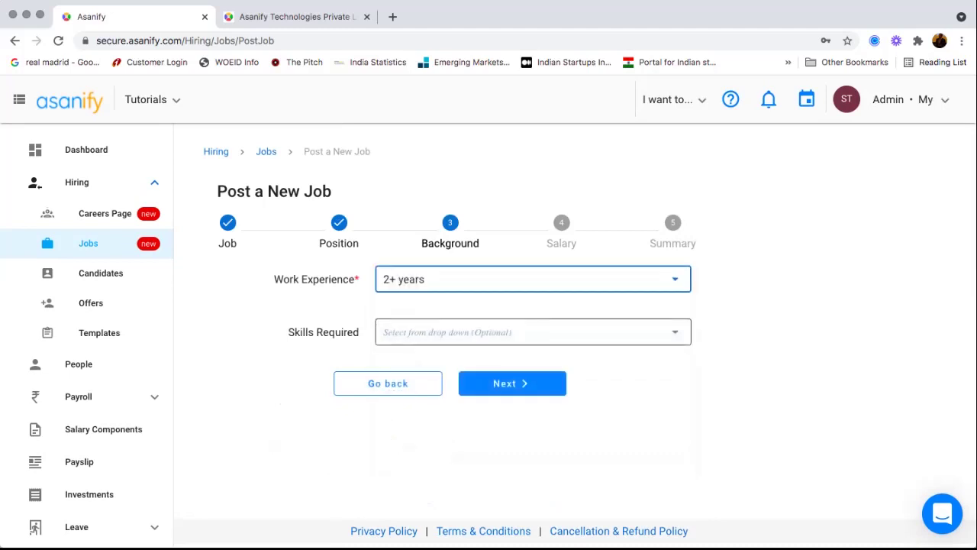
pyautogui.click(405, 333)
pyautogui.click(437, 263)
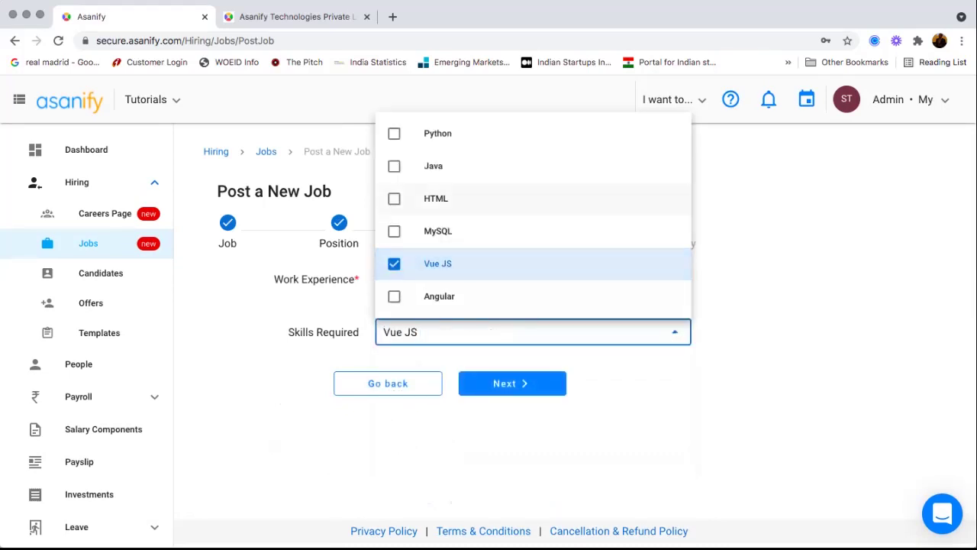
pyautogui.click(436, 198)
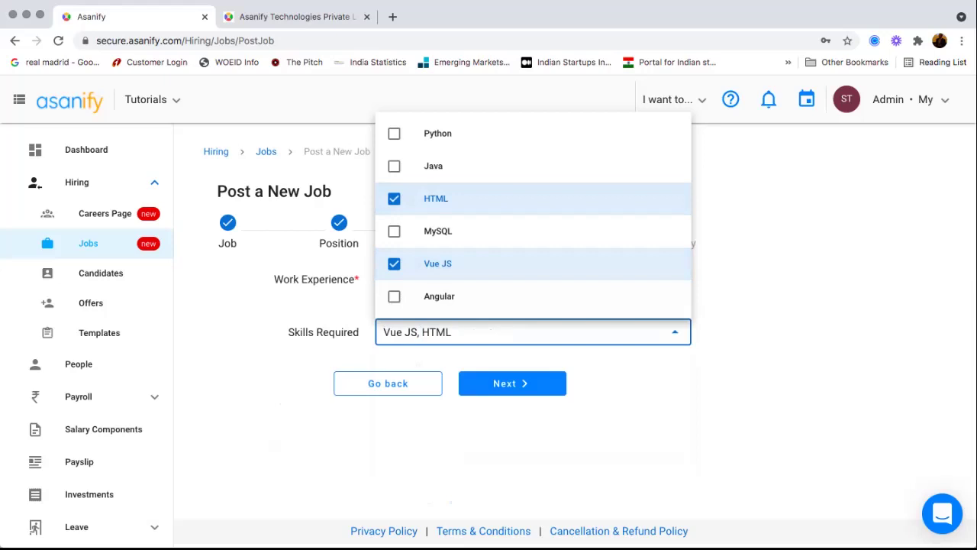
pyautogui.click(516, 383)
pyautogui.click(516, 384)
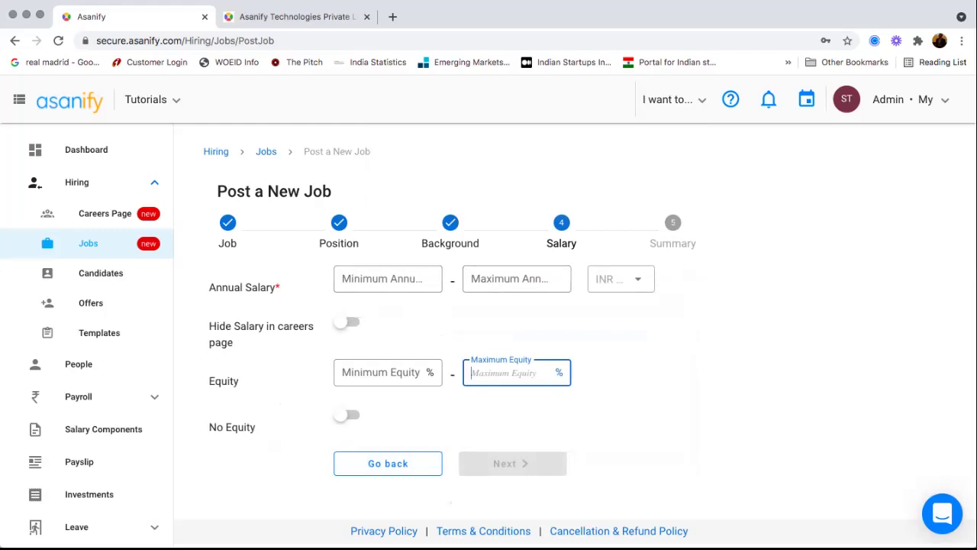
# - Enter annual salary 22,00,000 to 2000000 and equity 1 to 2, then proceed to Summary
pyautogui.click(388, 279)
pyautogui.write('22,00,00')
pyautogui.write('0')
pyautogui.press('Tab')
pyautogui.write('2000000')
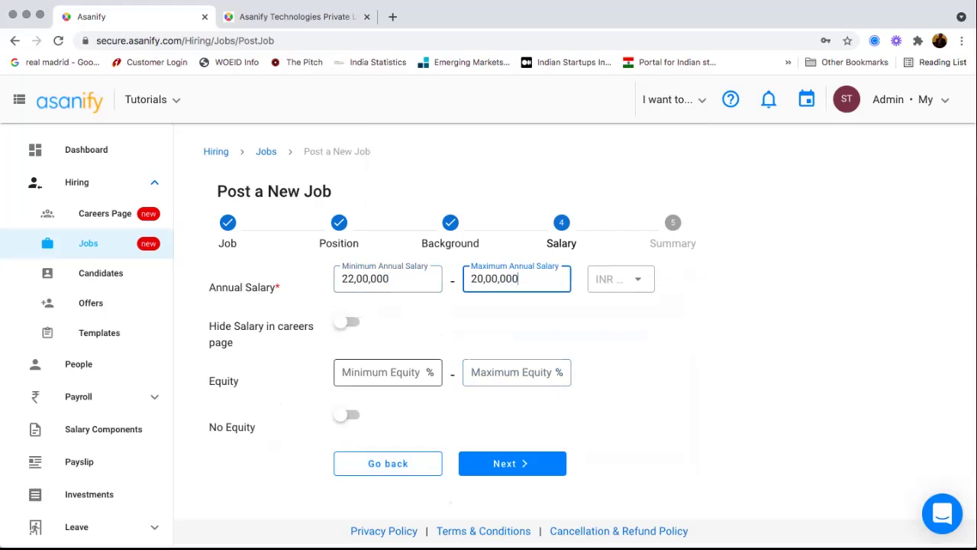
pyautogui.click(382, 372)
pyautogui.write('1')
pyautogui.press('Tab')
pyautogui.write('2')
pyautogui.click(511, 463)
# - Review the job Summary and return to the Jobs list without publishing
pyautogui.scroll(-3, 489, 336)
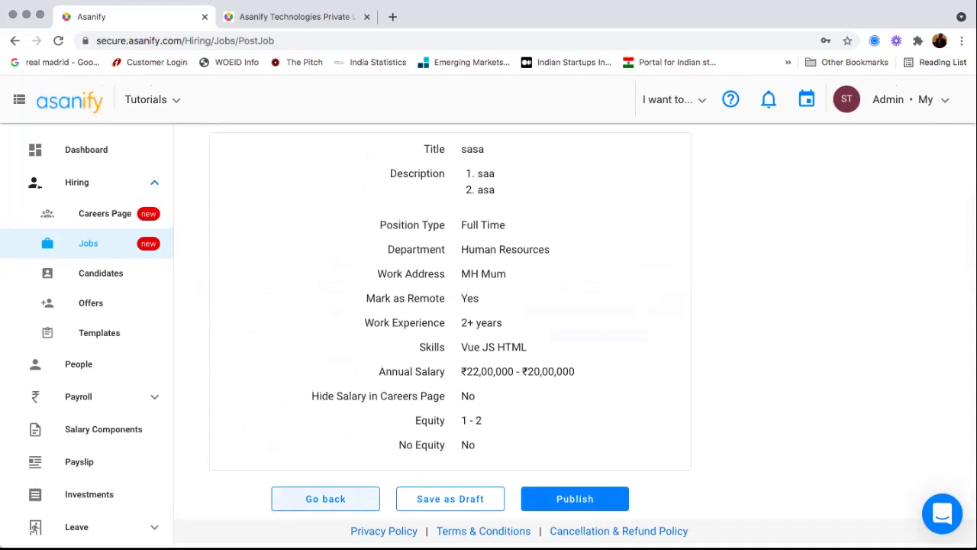
pyautogui.scroll(4, 488, 336)
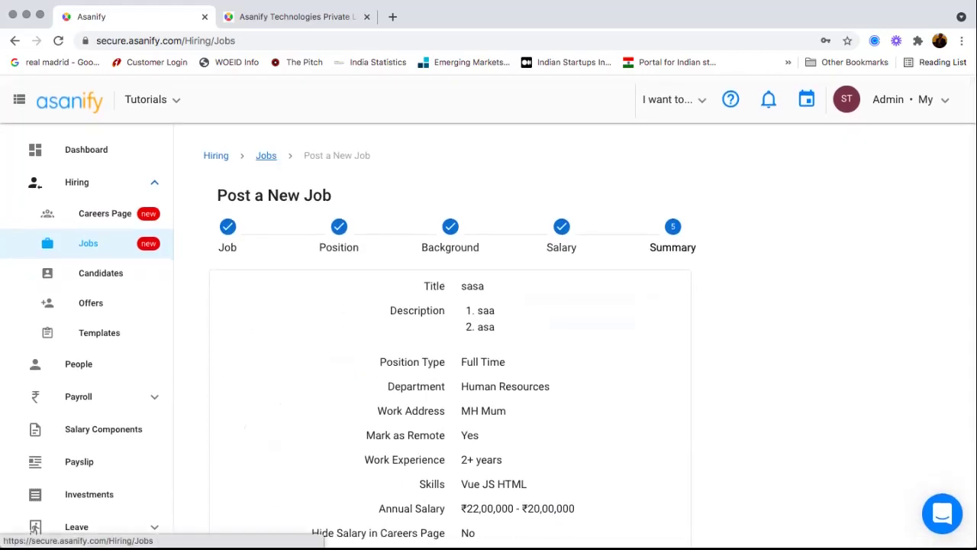
pyautogui.click(266, 158)
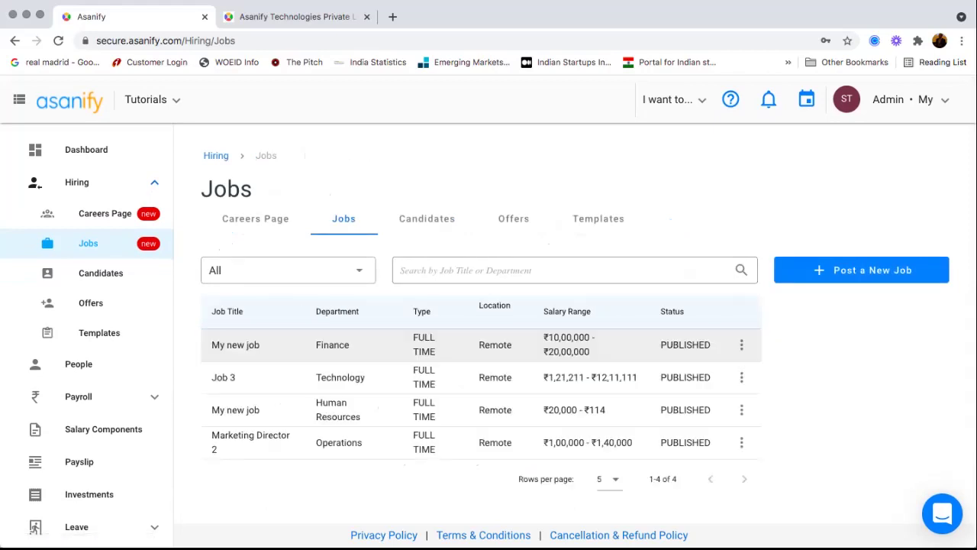
# - Open the Finance job's Share on Social Media dialog, close it, and switch to Candidates
pyautogui.click(741, 344)
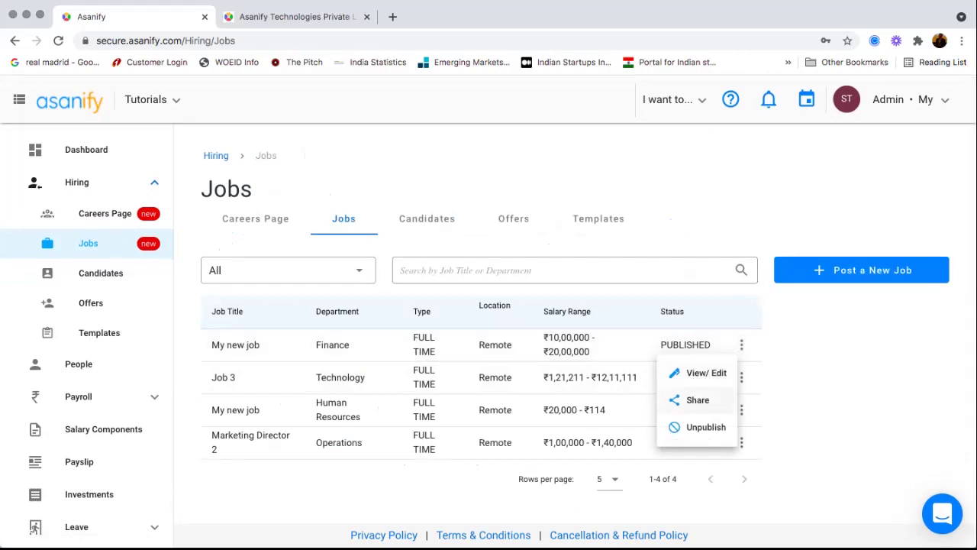
pyautogui.click(697, 399)
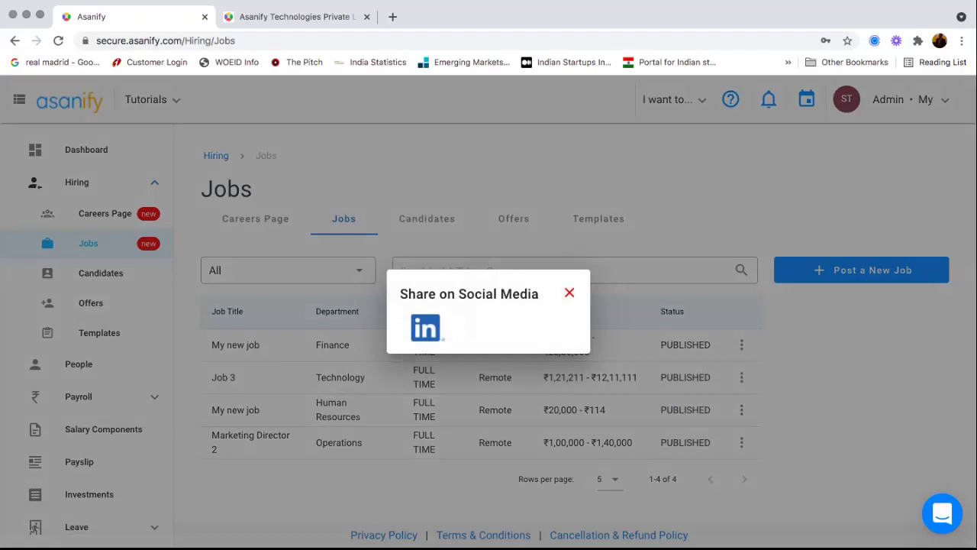
pyautogui.click(570, 293)
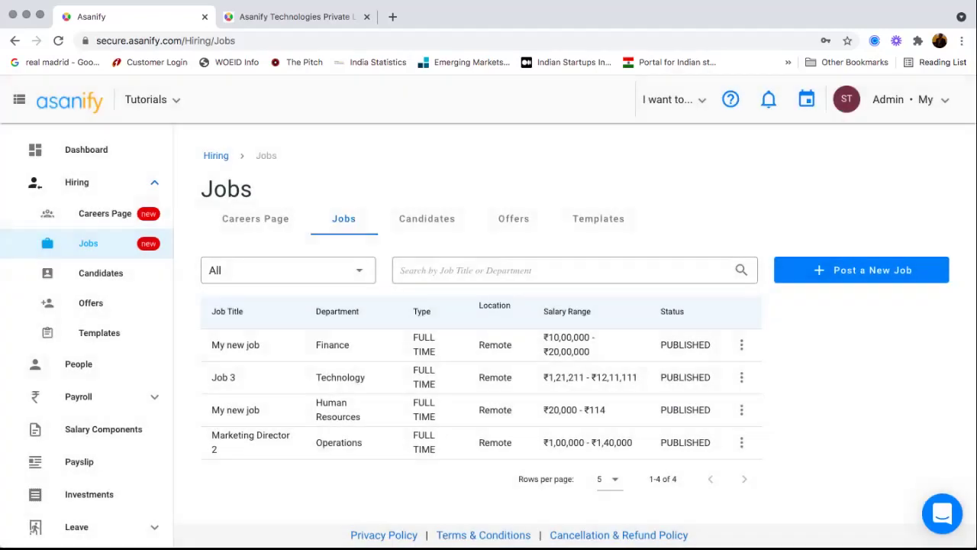
pyautogui.click(427, 219)
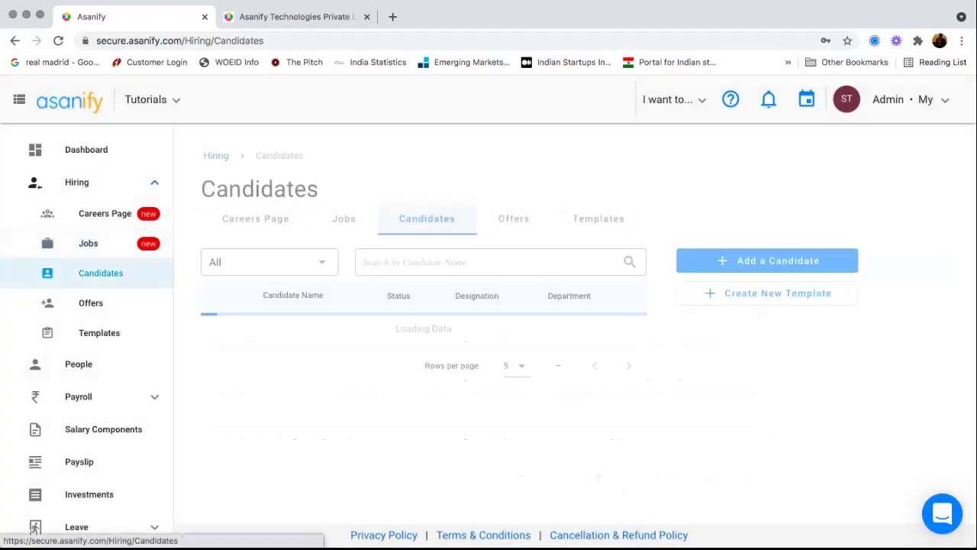
pyautogui.scroll(-1, 423, 361)
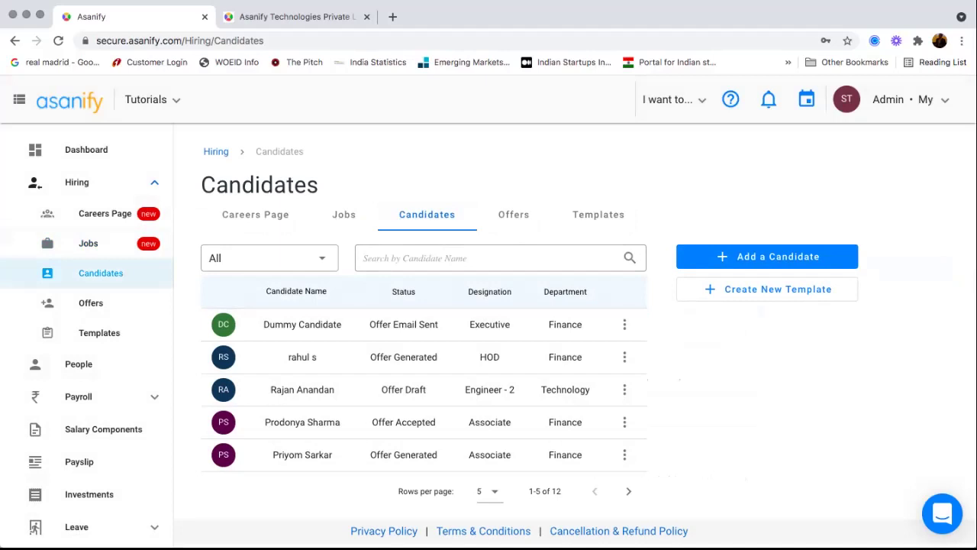
pyautogui.click(302, 324)
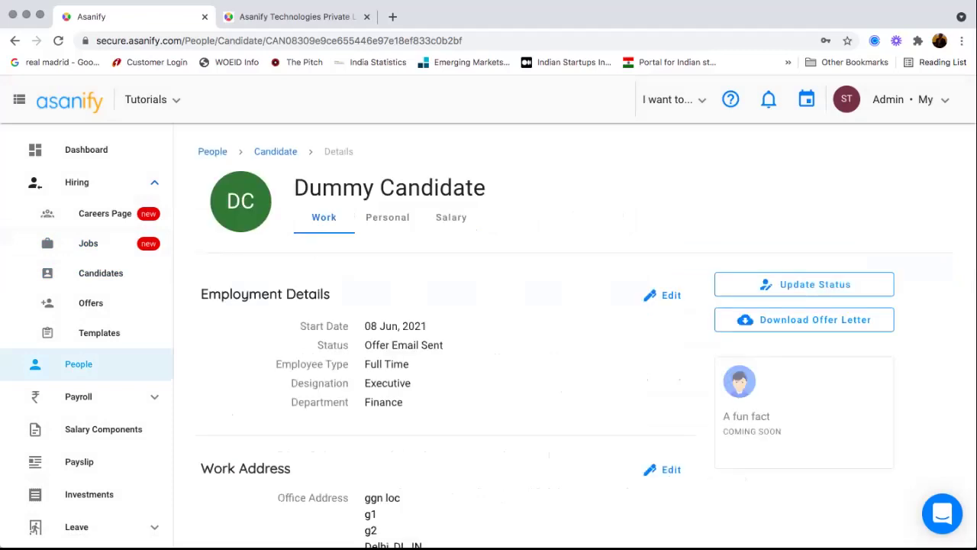
pyautogui.click(387, 216)
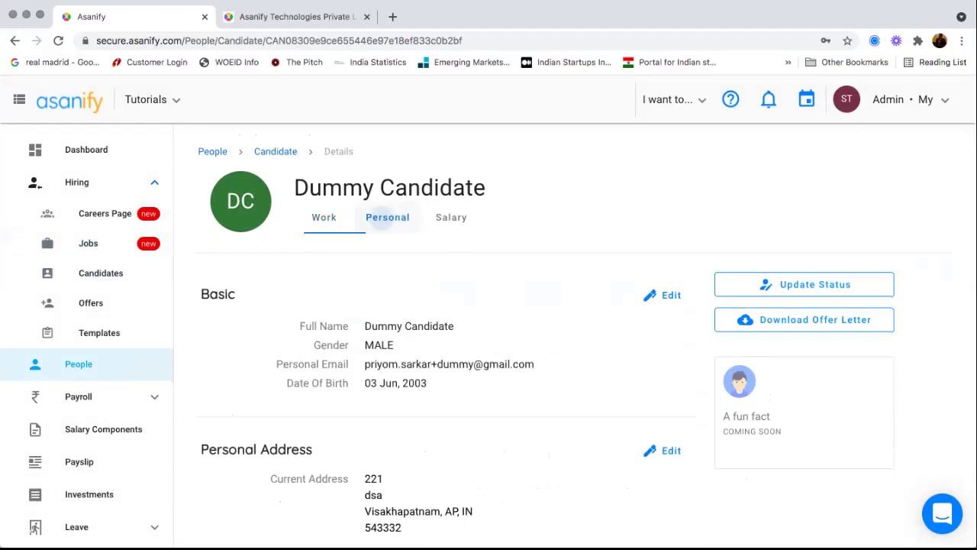
pyautogui.scroll(-2, 488, 320)
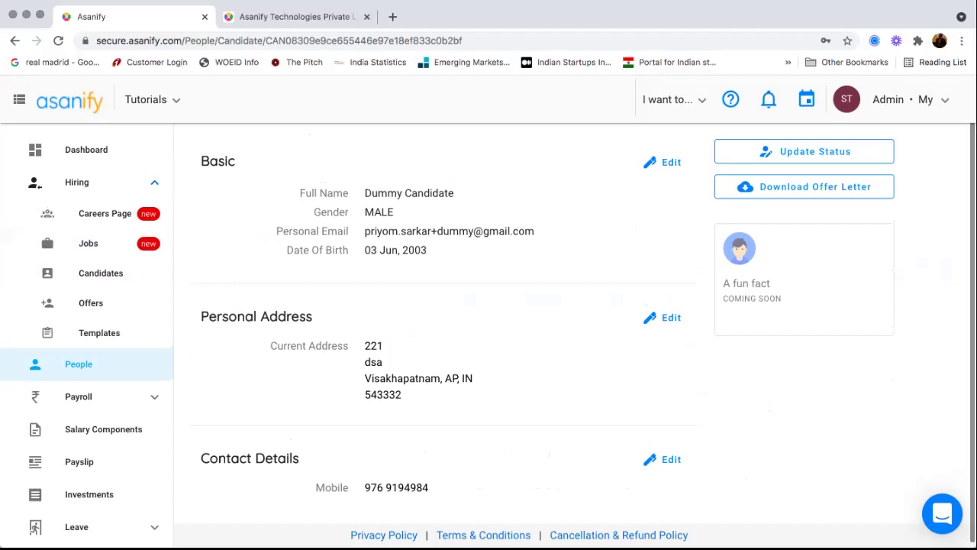
pyautogui.scroll(2, 488, 320)
pyautogui.click(451, 222)
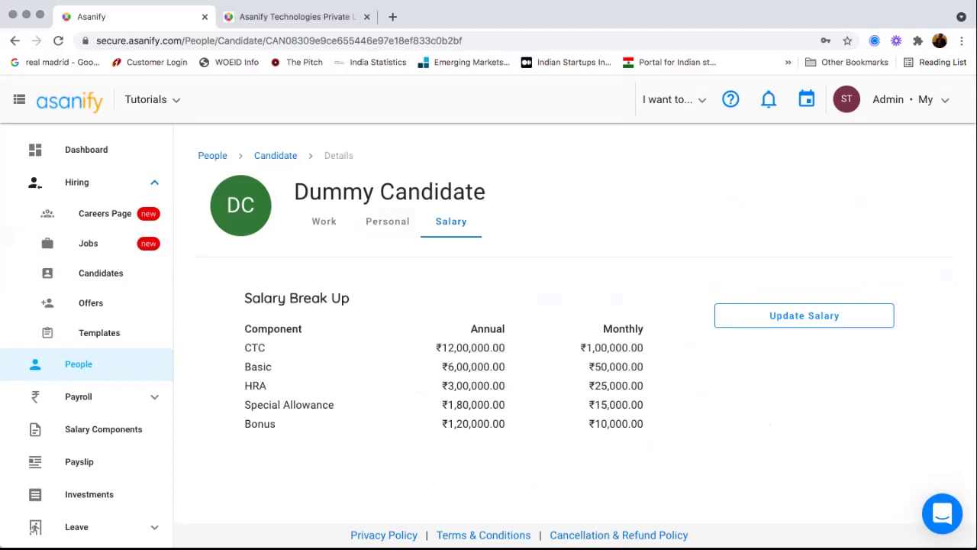
pyautogui.hscroll(-5, 488, 321)
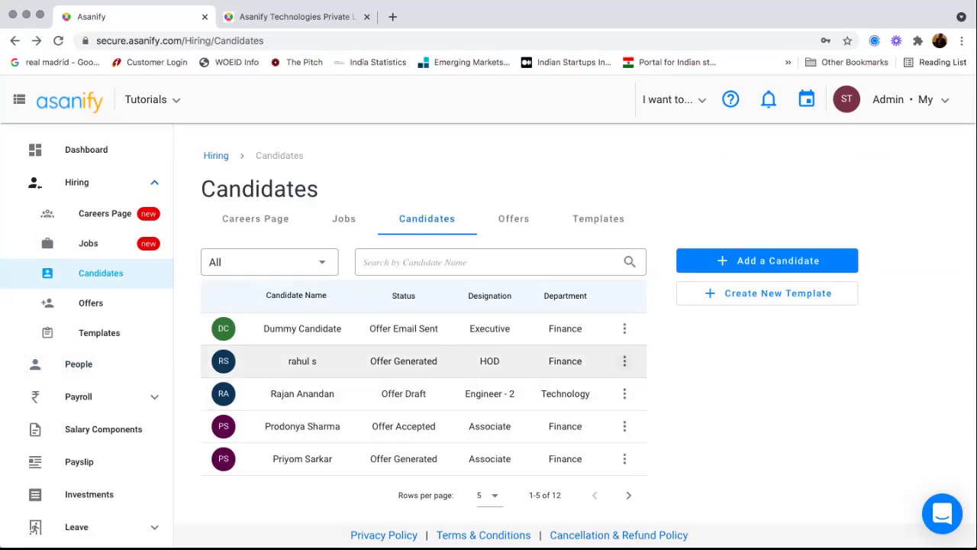
pyautogui.click(625, 360)
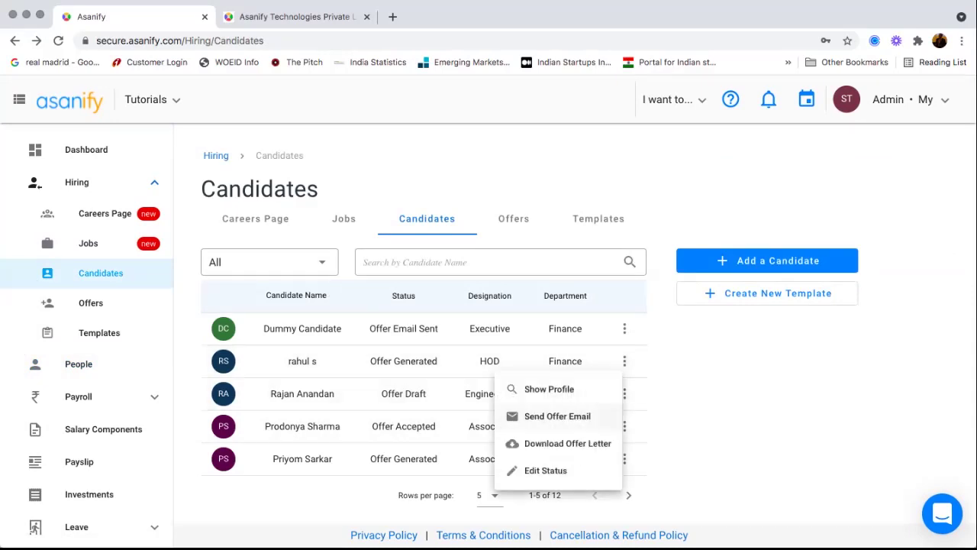
# - Open the HOD candidate's offer email and replace 'undefined' after Dear with the candidate's name
pyautogui.click(557, 416)
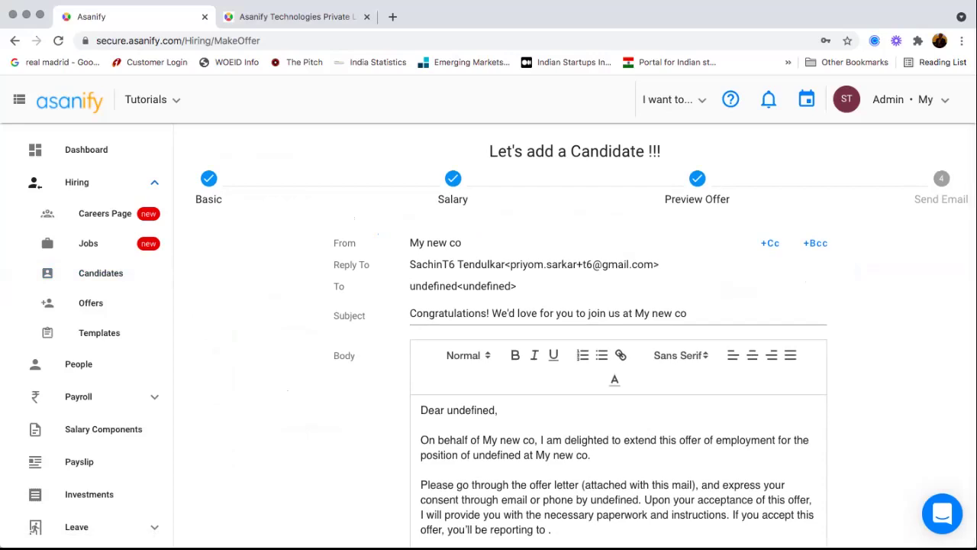
pyautogui.scroll(-5, 578, 336)
pyautogui.doubleClick(472, 228)
pyautogui.write('aasa,')
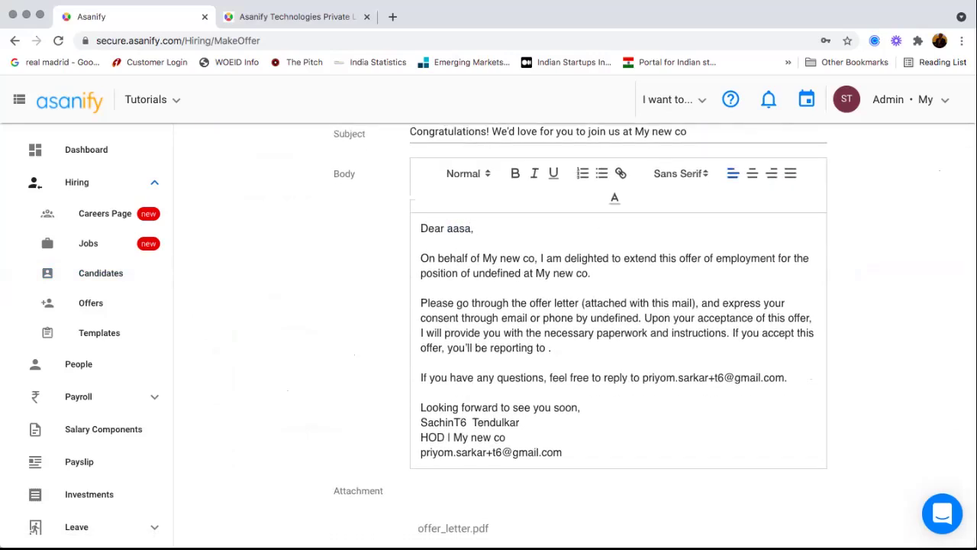
pyautogui.scroll(-2, 578, 336)
pyautogui.scroll(3, 578, 335)
pyautogui.scroll(-1, 577, 336)
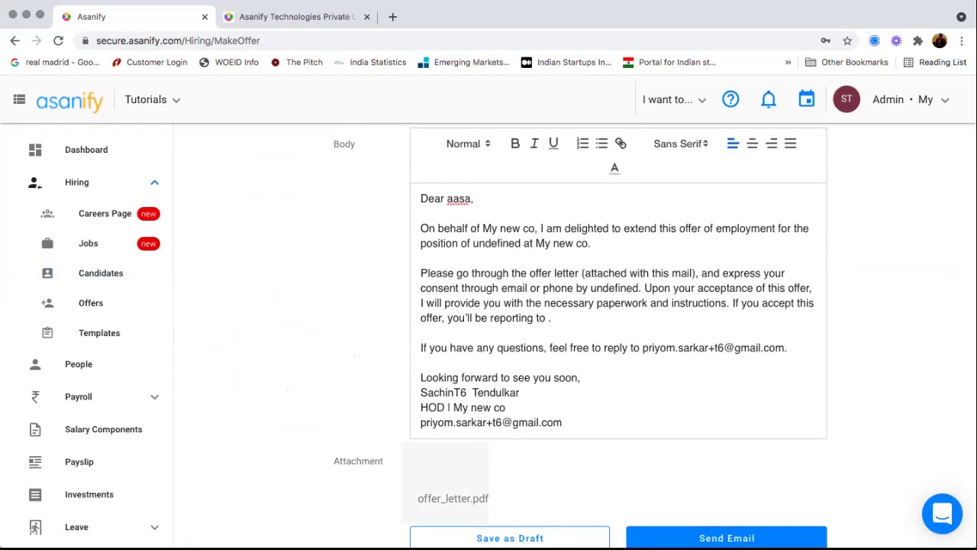
pyautogui.scroll(3, 489, 313)
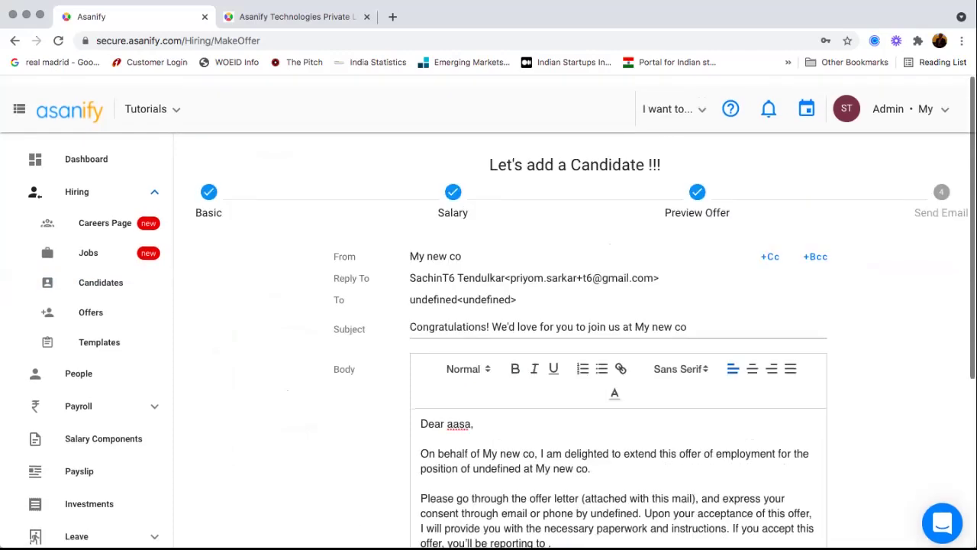
pyautogui.write(',')
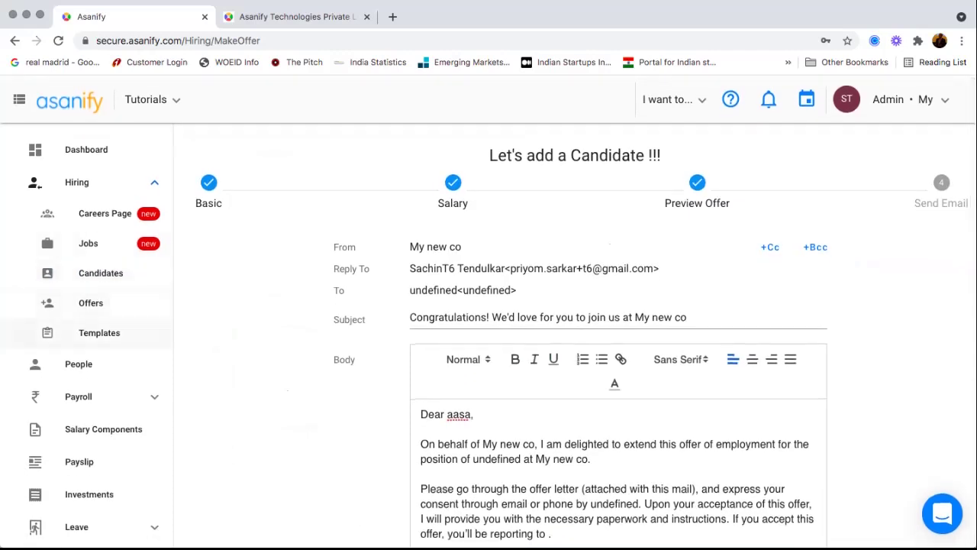
pyautogui.click(99, 333)
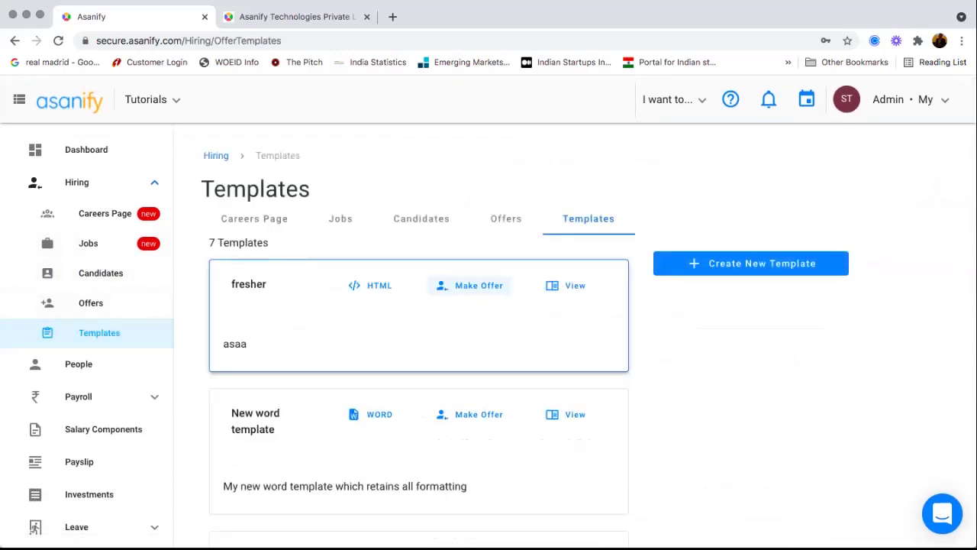
# - Scroll through the seven offer template cards and view the 'fresher' template
pyautogui.click(751, 263)
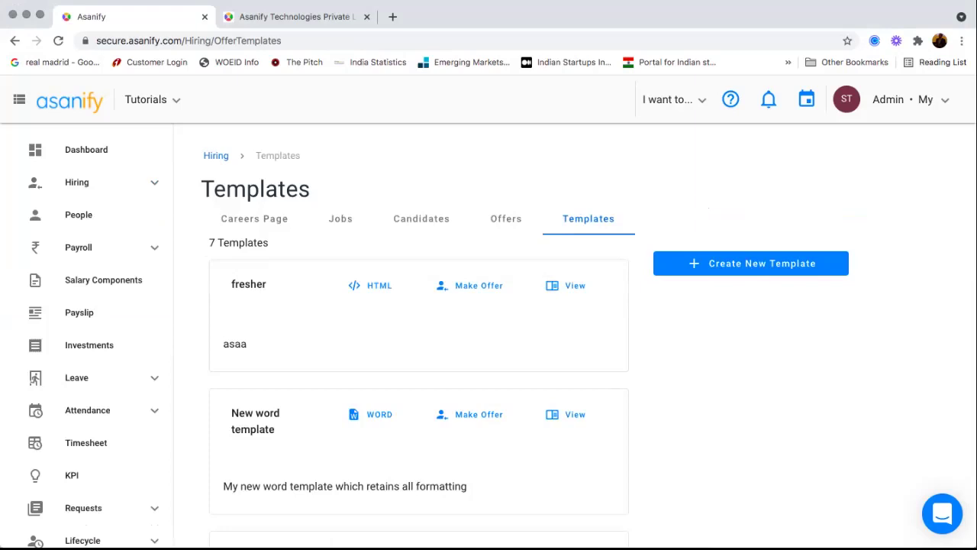
pyautogui.scroll(-1, 419, 343)
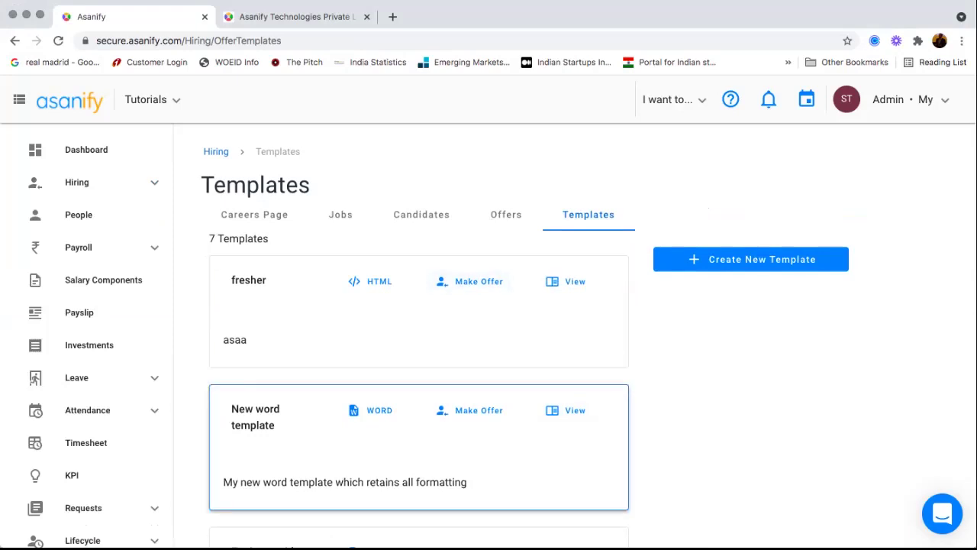
pyautogui.scroll(-5, 418, 344)
pyautogui.scroll(-1, 418, 343)
pyautogui.scroll(6, 418, 343)
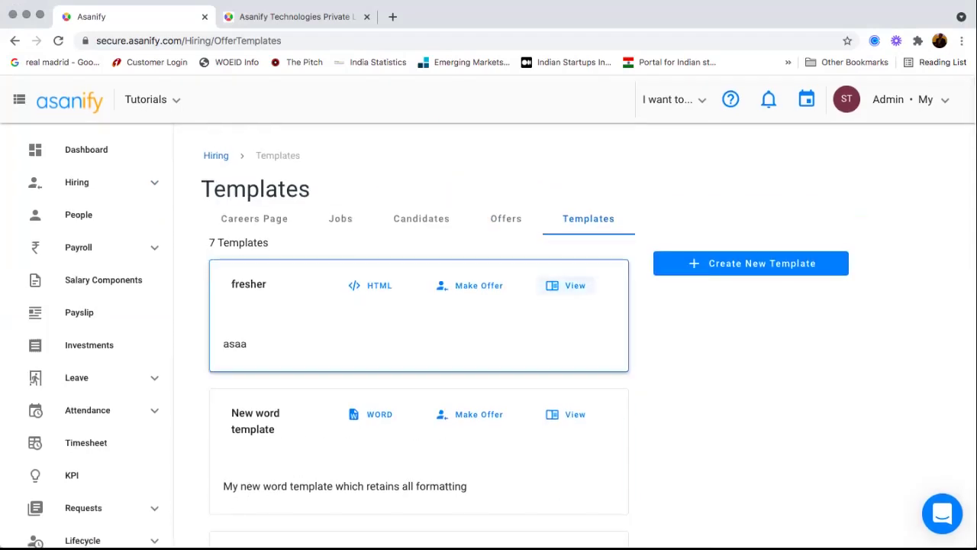
pyautogui.click(568, 285)
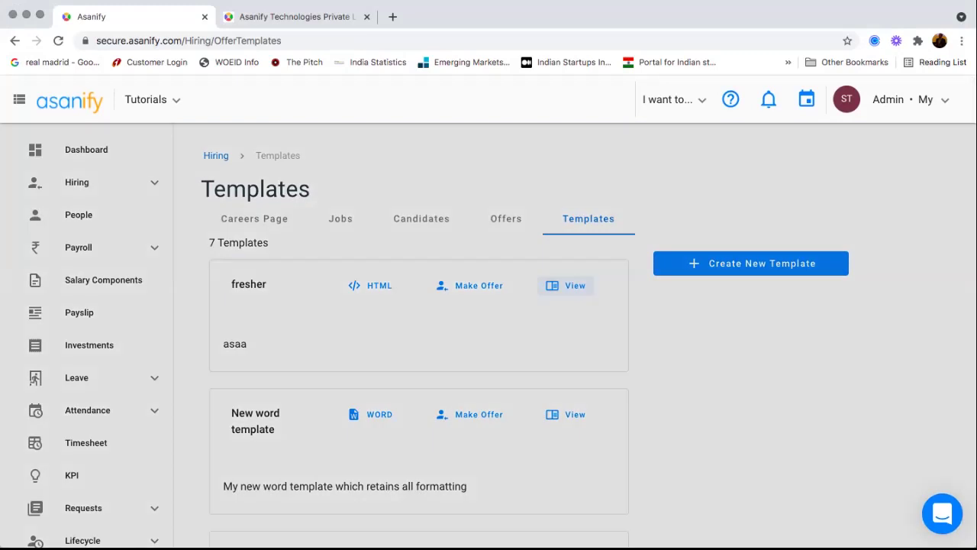
# - Read the fresher template's placeholder fields, close the preview, and begin a blank offer template
pyautogui.scroll(-5, 489, 321)
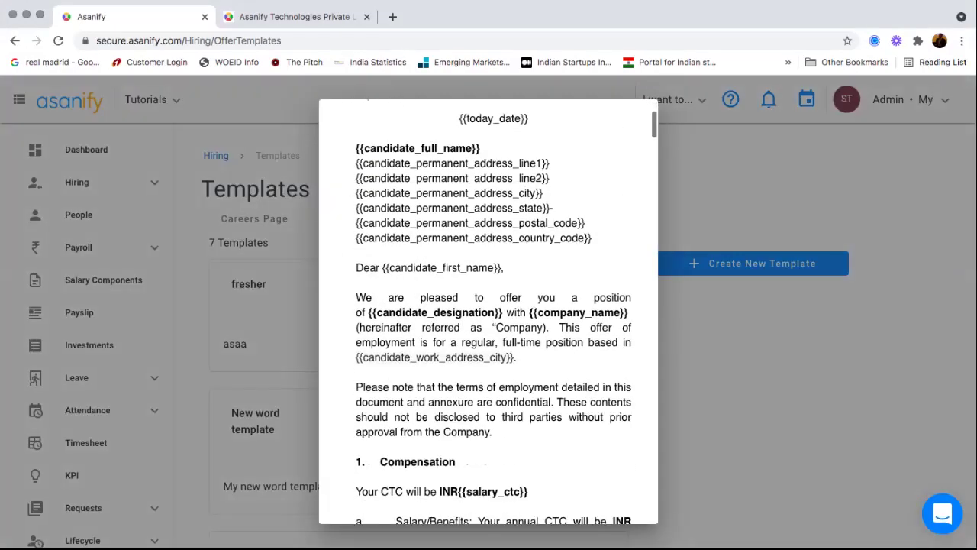
pyautogui.moveTo(388, 231); pyautogui.dragTo(468, 230)
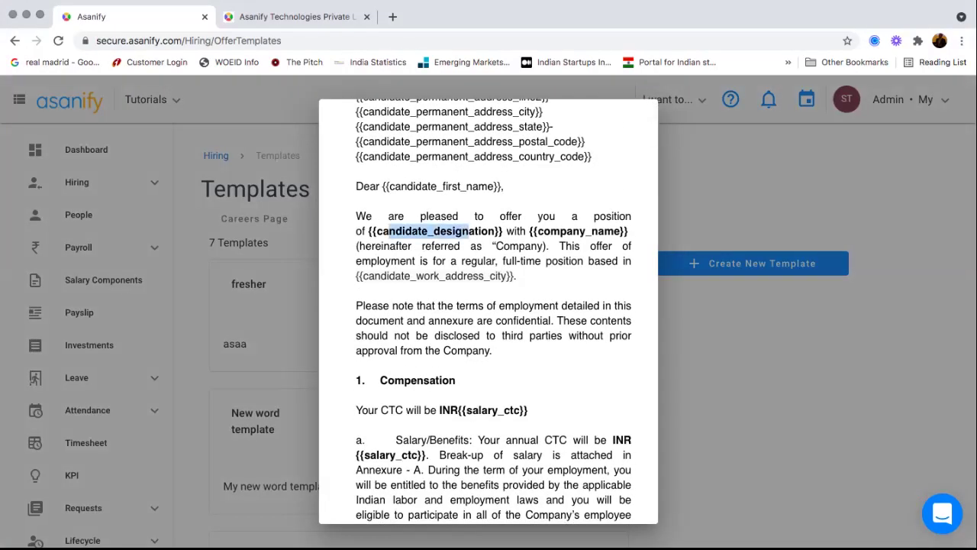
pyautogui.moveTo(543, 231); pyautogui.dragTo(585, 230)
pyautogui.scroll(-5, 489, 321)
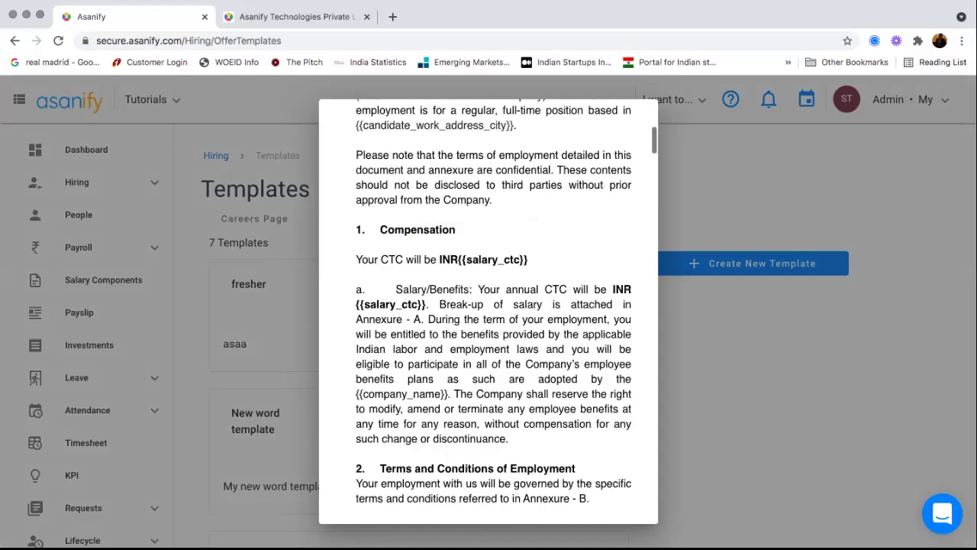
pyautogui.scroll(10, 488, 321)
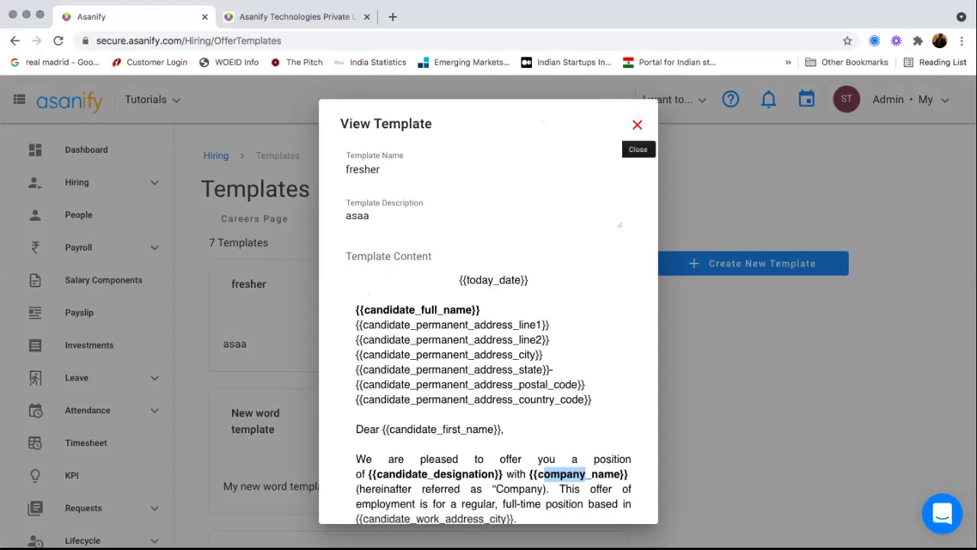
pyautogui.click(637, 125)
pyautogui.click(751, 264)
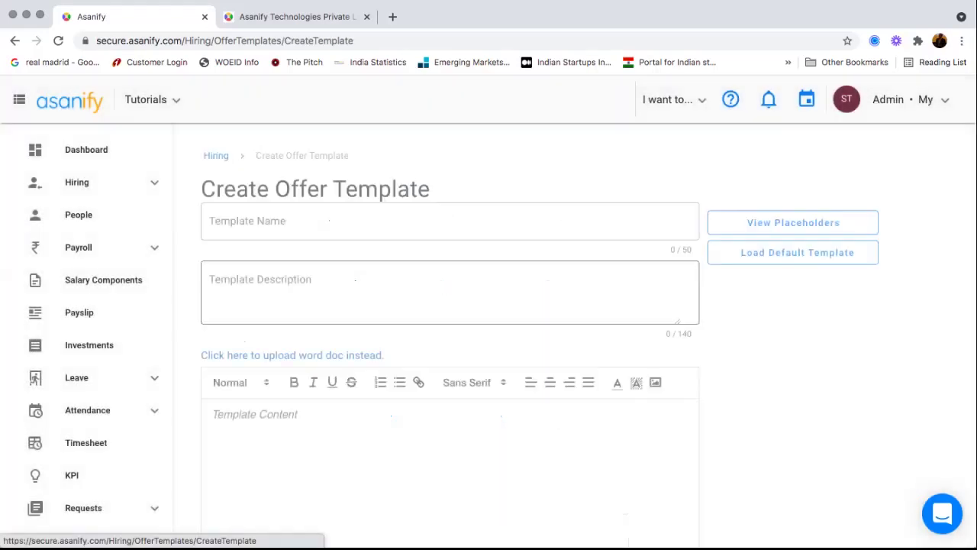
# - Fill the template with the default offer letter and review its placeholders list
pyautogui.click(797, 252)
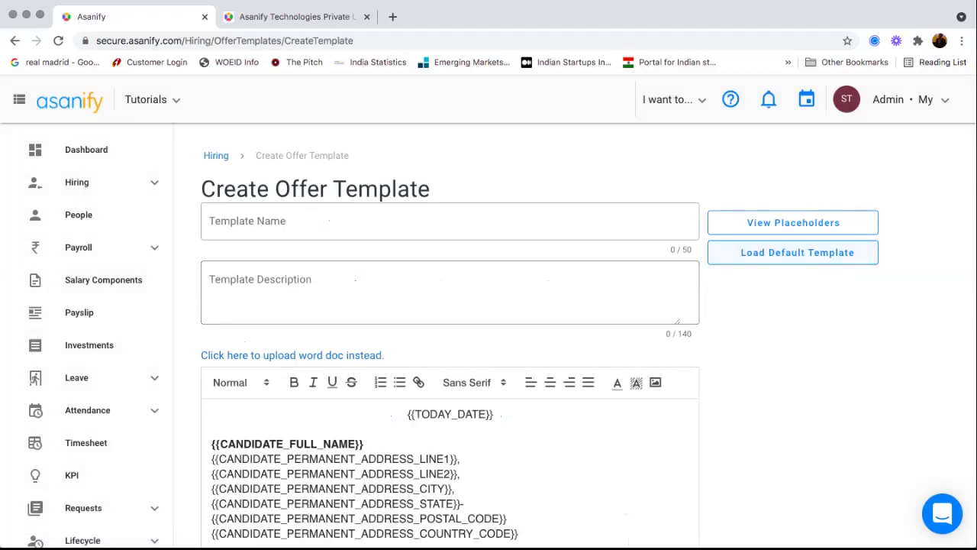
pyautogui.scroll(-3, 451, 473)
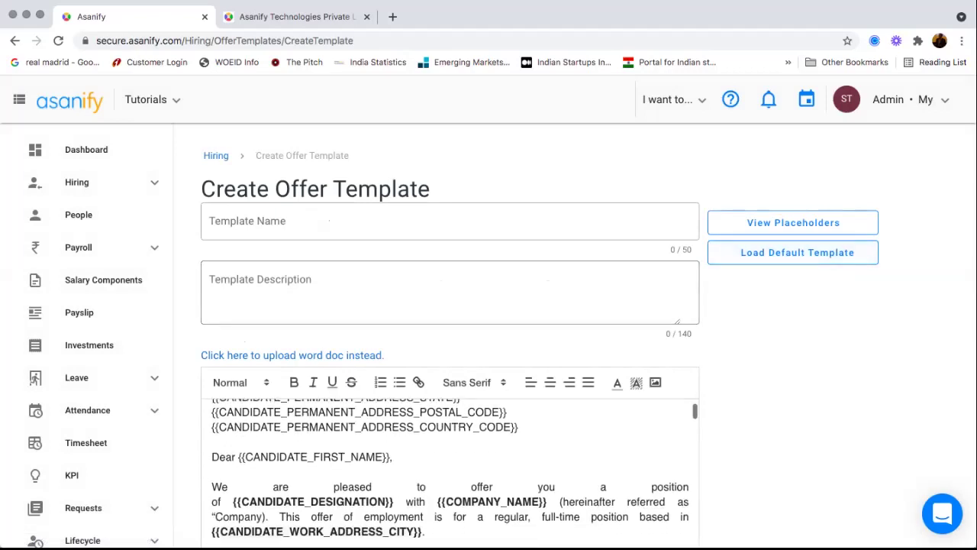
pyautogui.scroll(1, 450, 473)
pyautogui.click(793, 222)
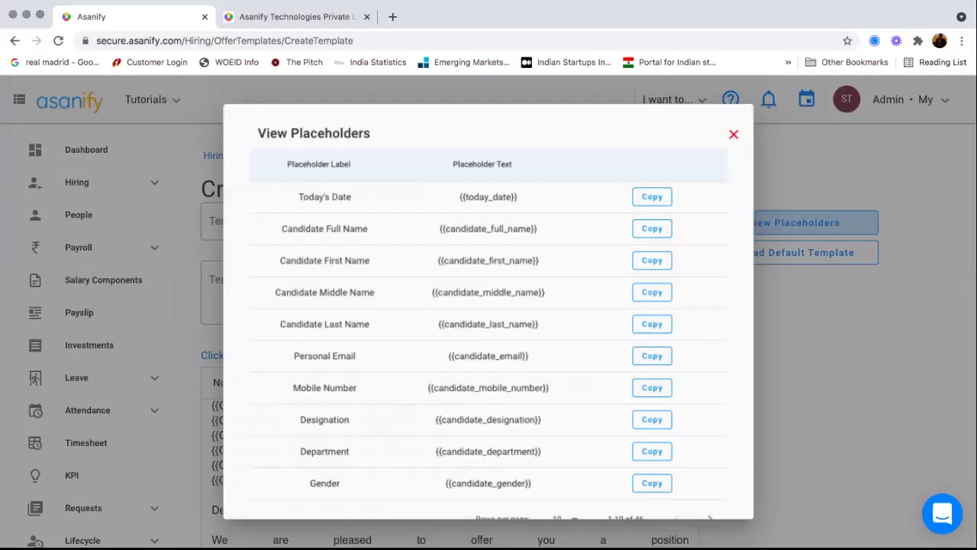
pyautogui.scroll(-1, 489, 282)
pyautogui.scroll(1, 488, 321)
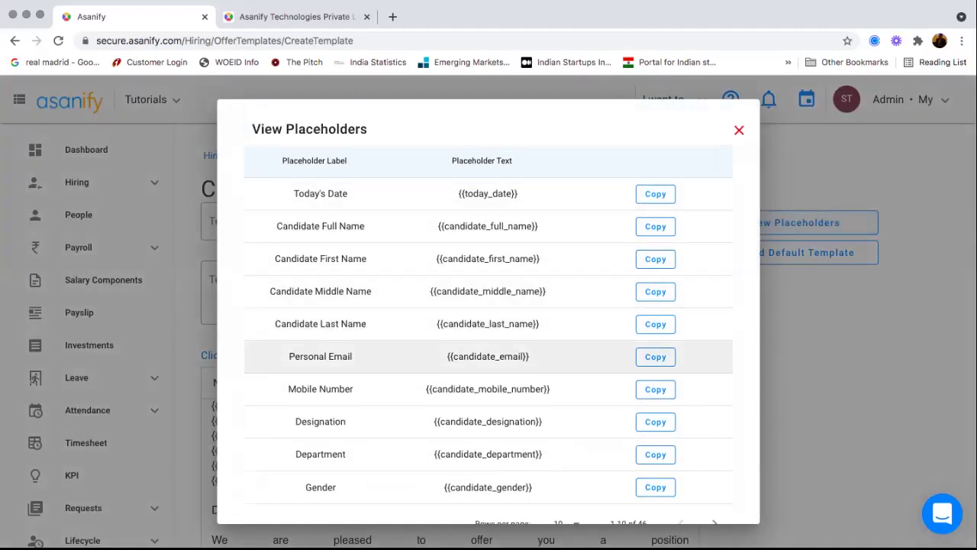
pyautogui.click(739, 130)
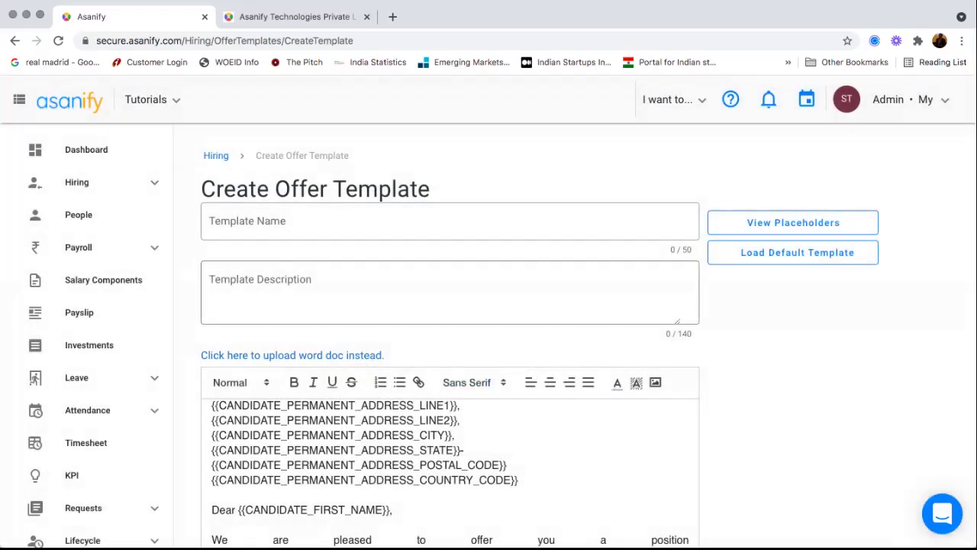
# - Switch the template content to Word document upload, then return to the Hiring offers list
pyautogui.scroll(-3, 454, 473)
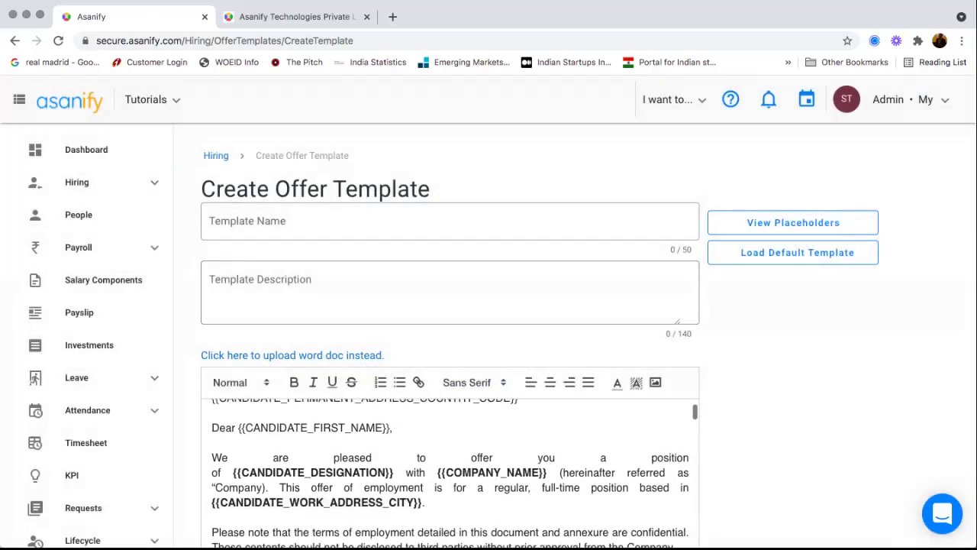
pyautogui.scroll(-2, 393, 458)
pyautogui.doubleClick(393, 443)
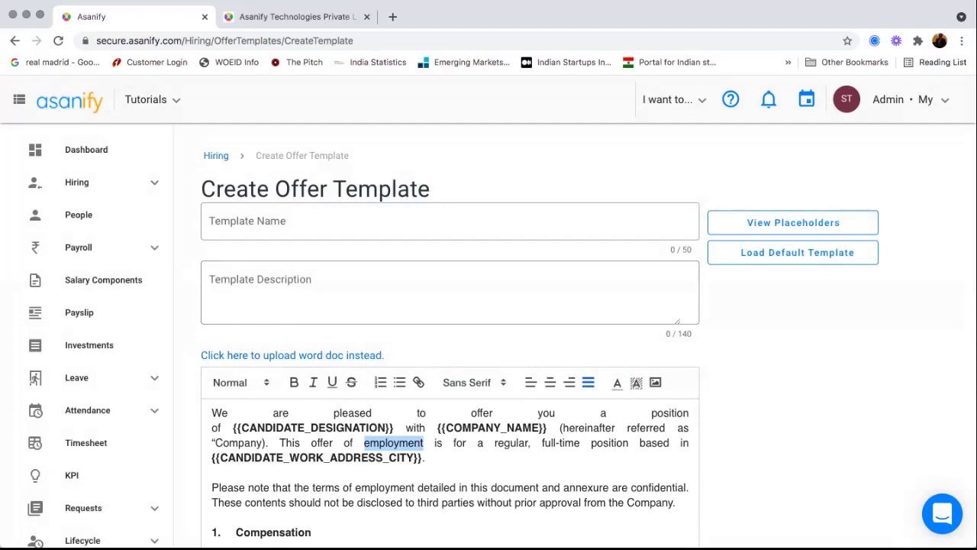
pyautogui.click(292, 355)
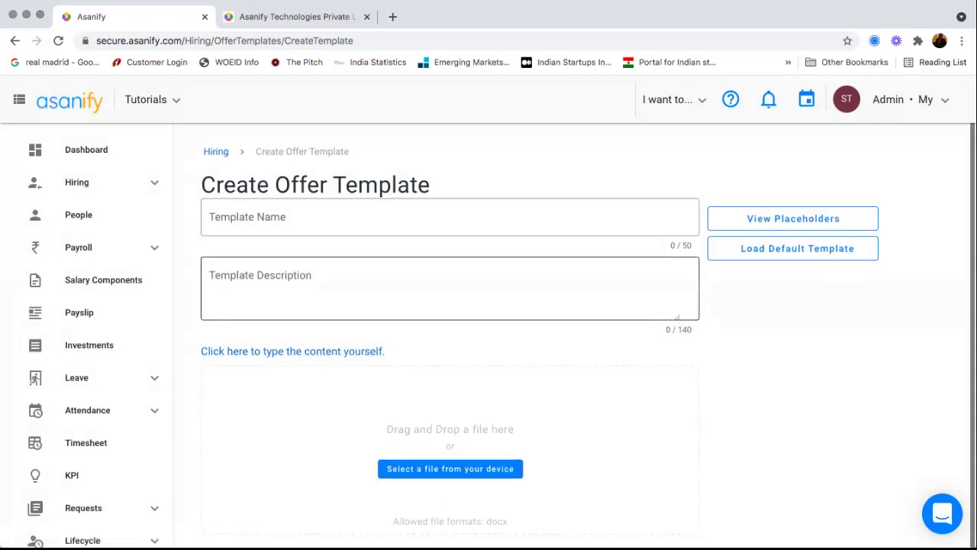
pyautogui.scroll(-3, 489, 321)
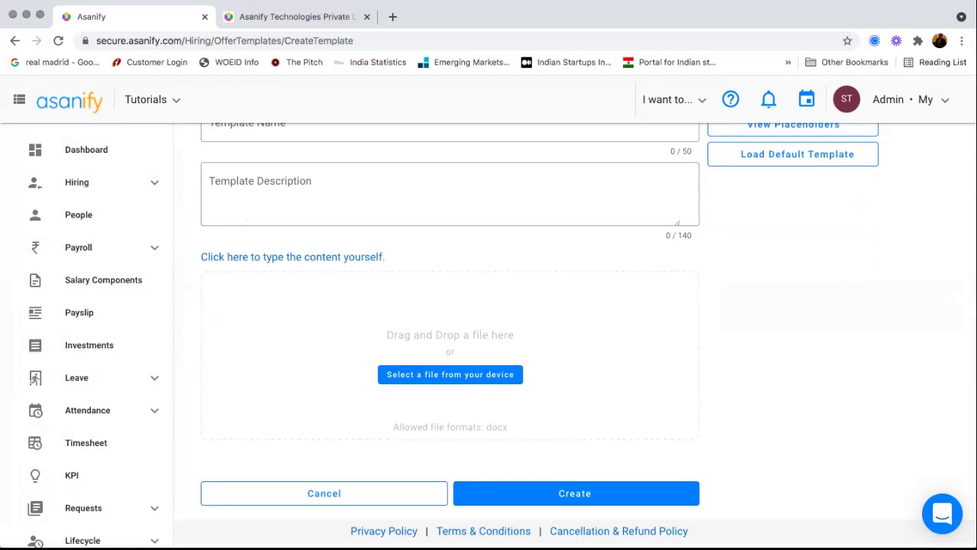
pyautogui.scroll(3, 488, 321)
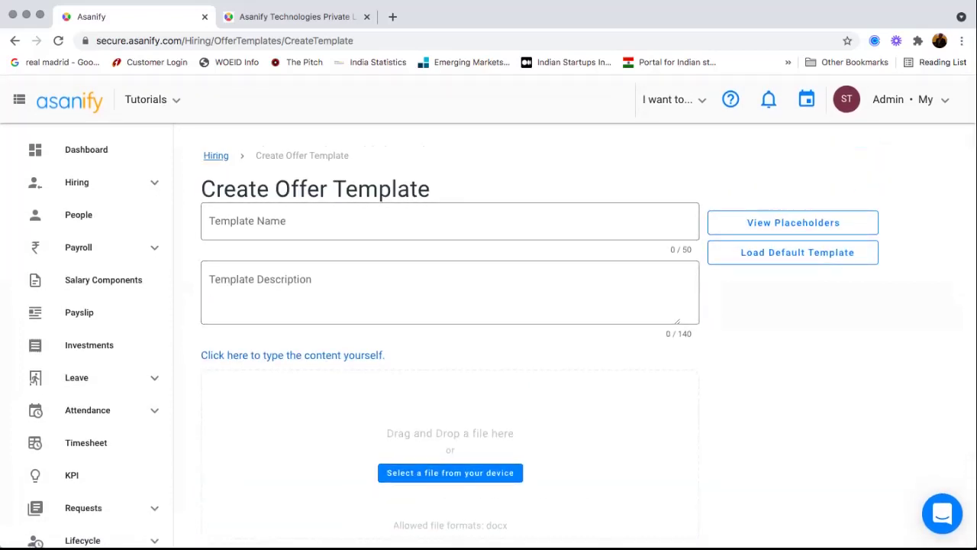
pyautogui.click(216, 155)
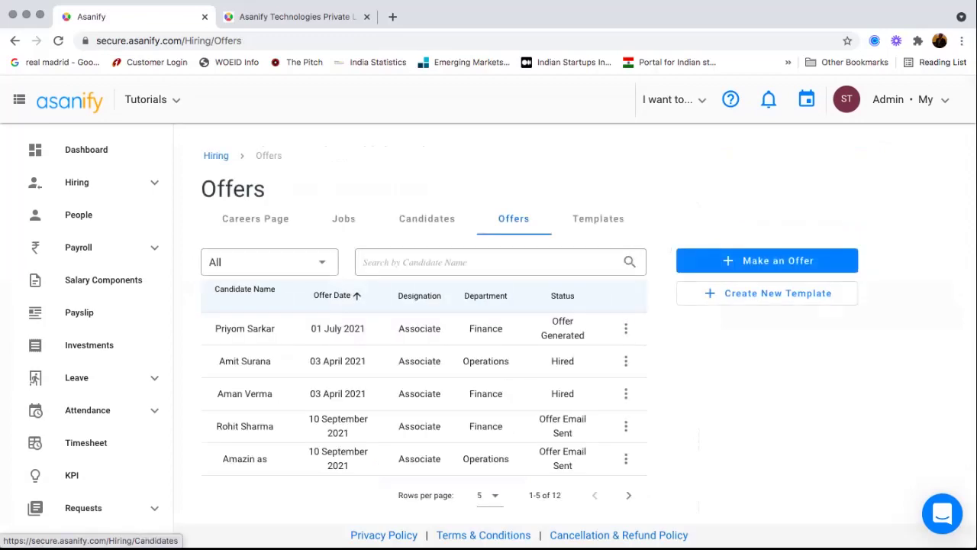
# - Open the Edit Status dialog for the Operations candidate's offer in the last row
pyautogui.click(626, 328)
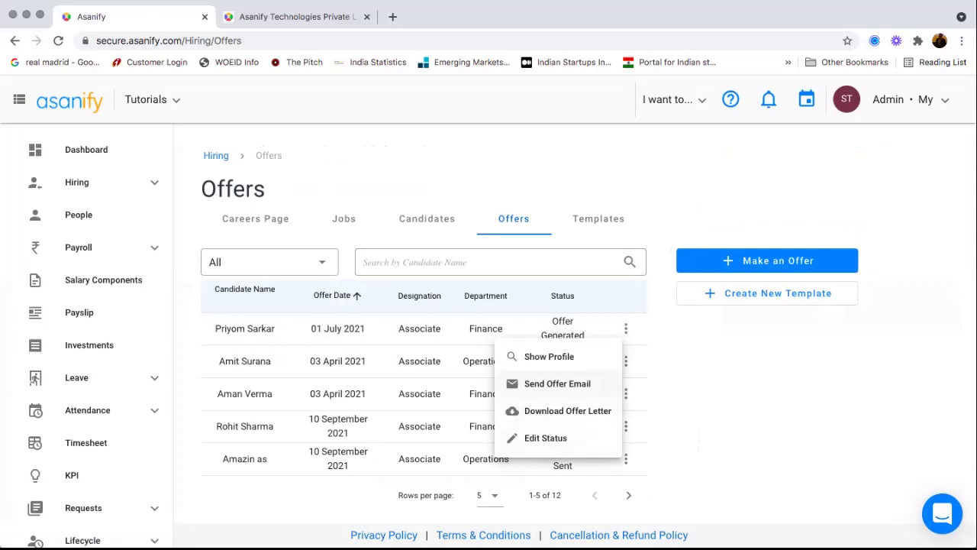
pyautogui.click(458, 425)
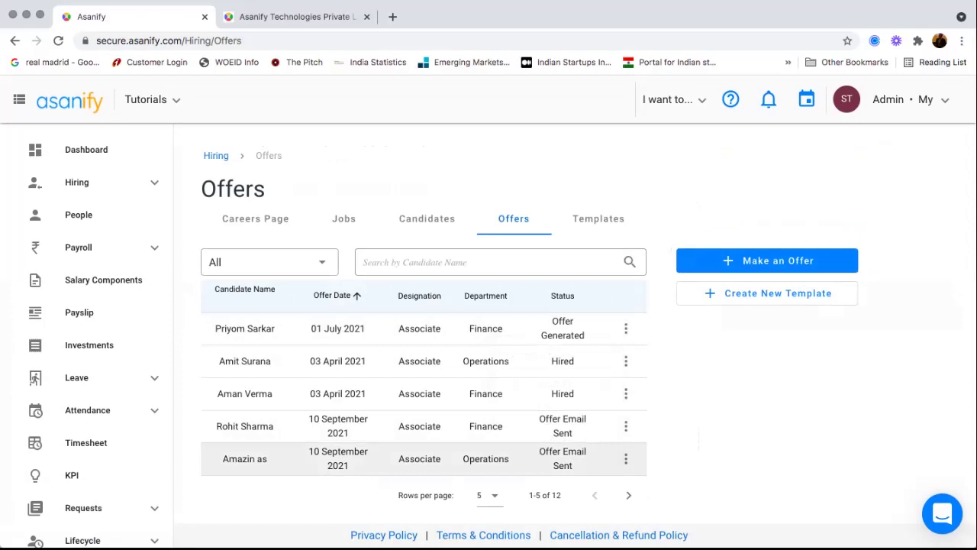
pyautogui.click(625, 458)
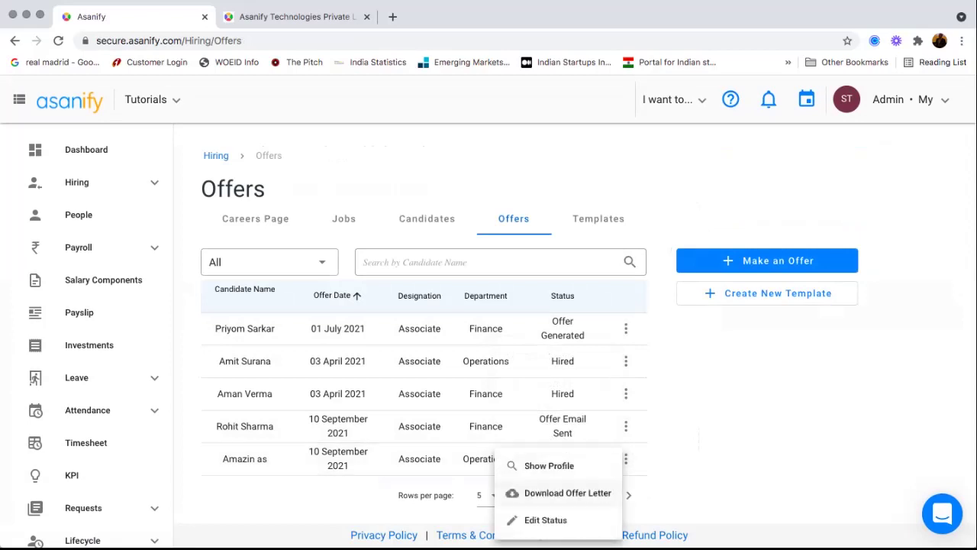
pyautogui.click(545, 520)
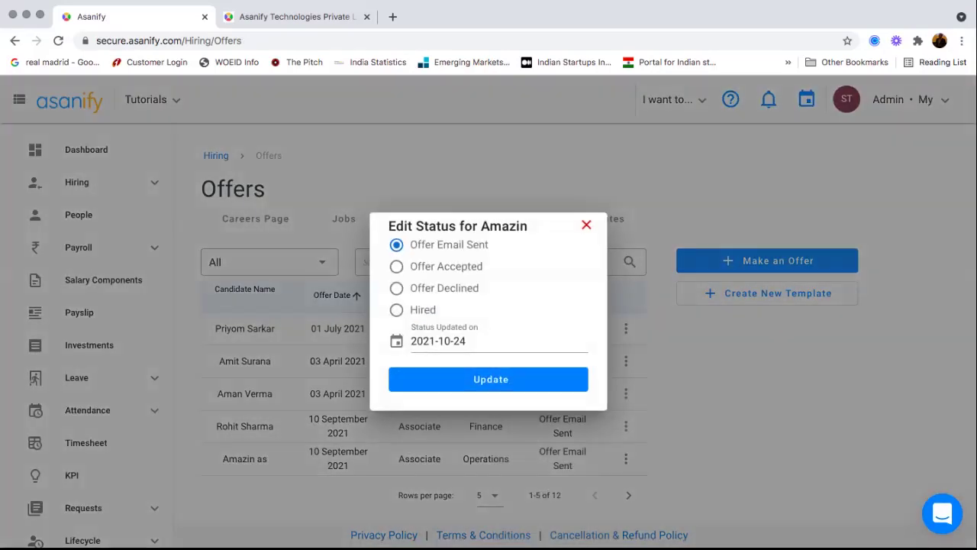
# - Set the offer status to Hired and save the update
pyautogui.click(396, 266)
pyautogui.click(396, 309)
pyautogui.click(504, 379)
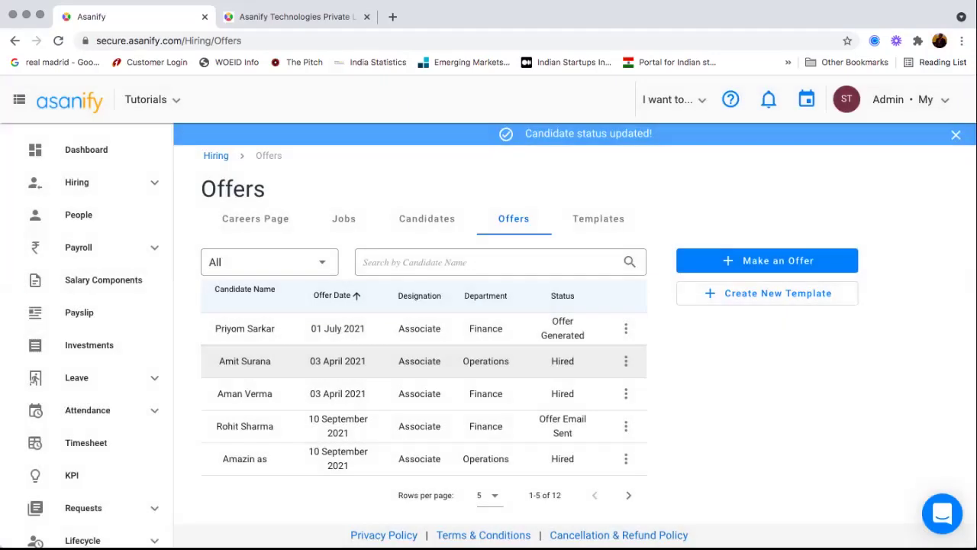
# - Check the action menus of the updated offer and the second offer
pyautogui.click(626, 458)
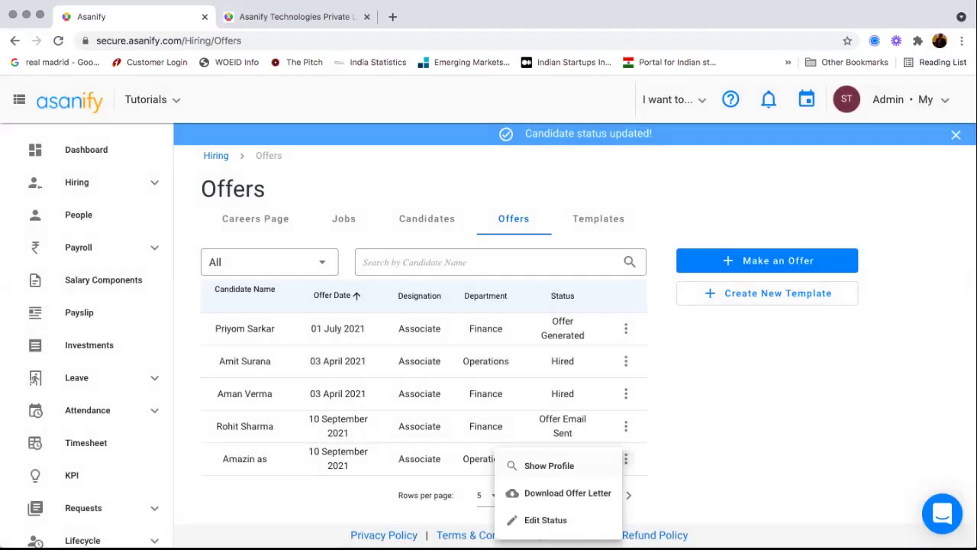
pyautogui.press('Escape')
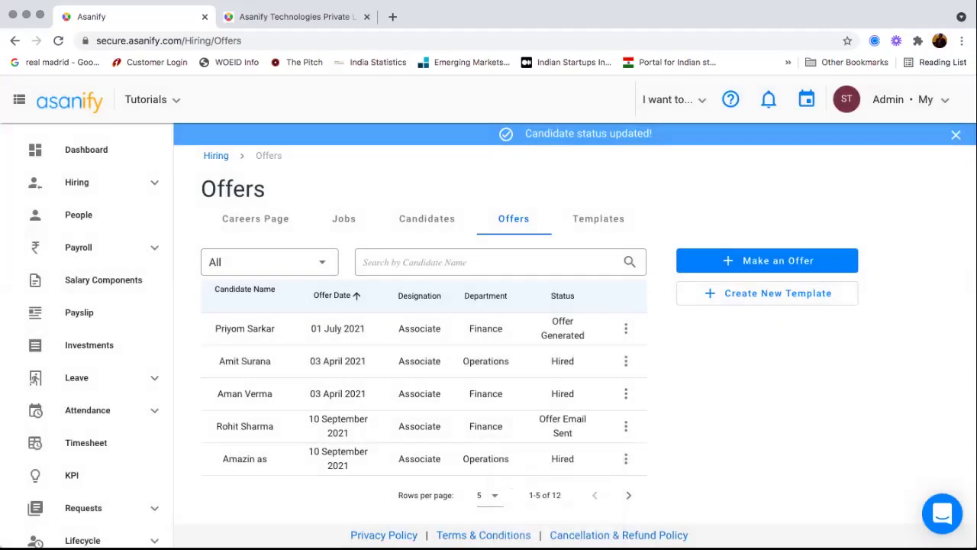
pyautogui.click(626, 360)
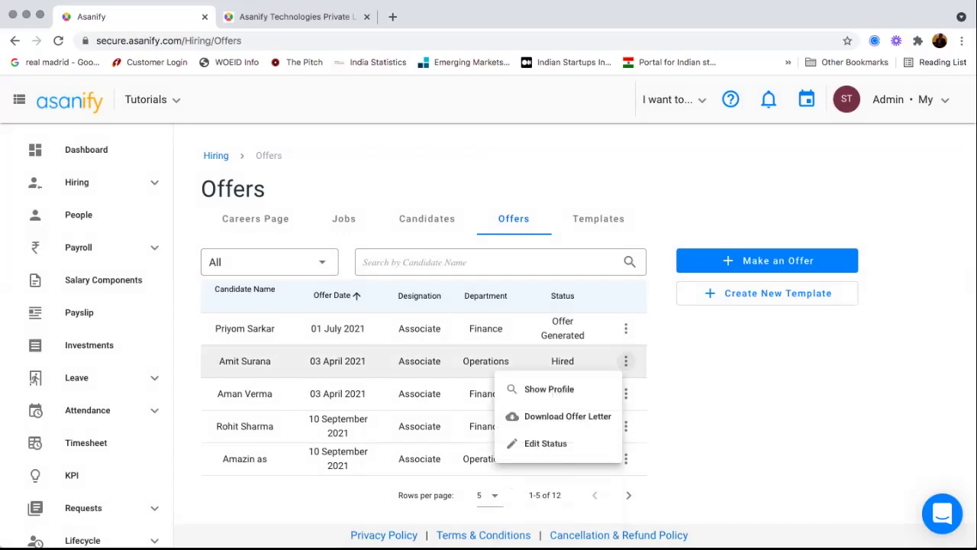
# - Page through the Offers table to its last page
pyautogui.click(626, 328)
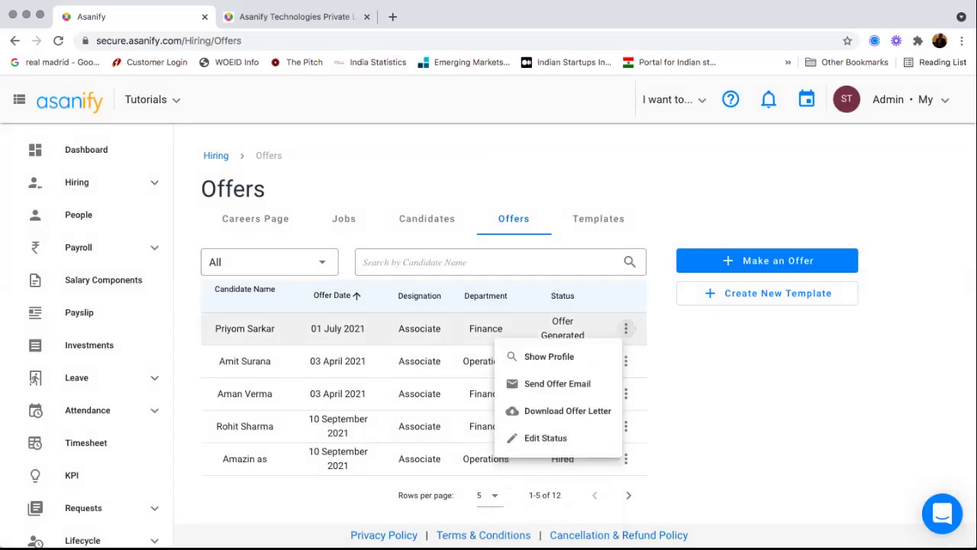
pyautogui.press('Escape')
pyautogui.click(629, 495)
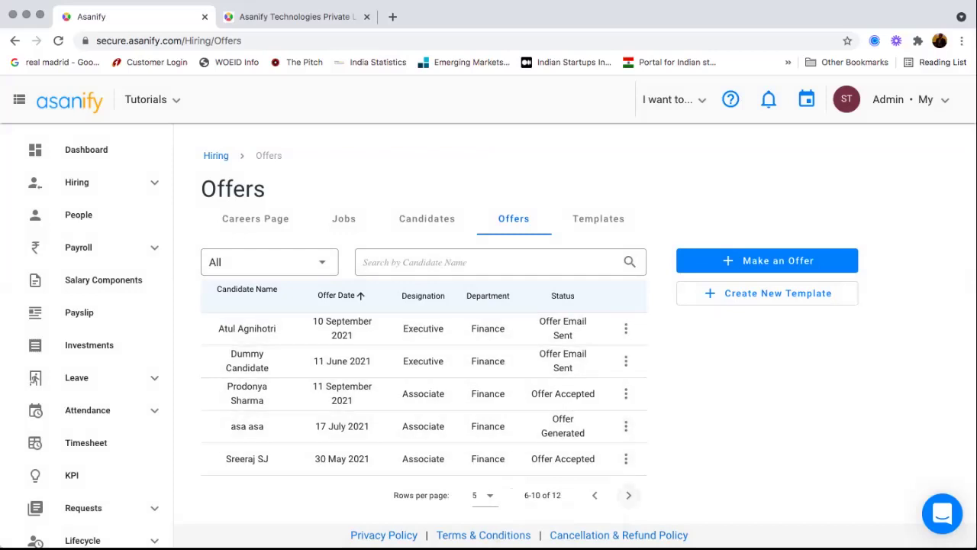
pyautogui.click(628, 495)
# - View the HOD candidate's profile, then go to the People employee list
pyautogui.click(626, 329)
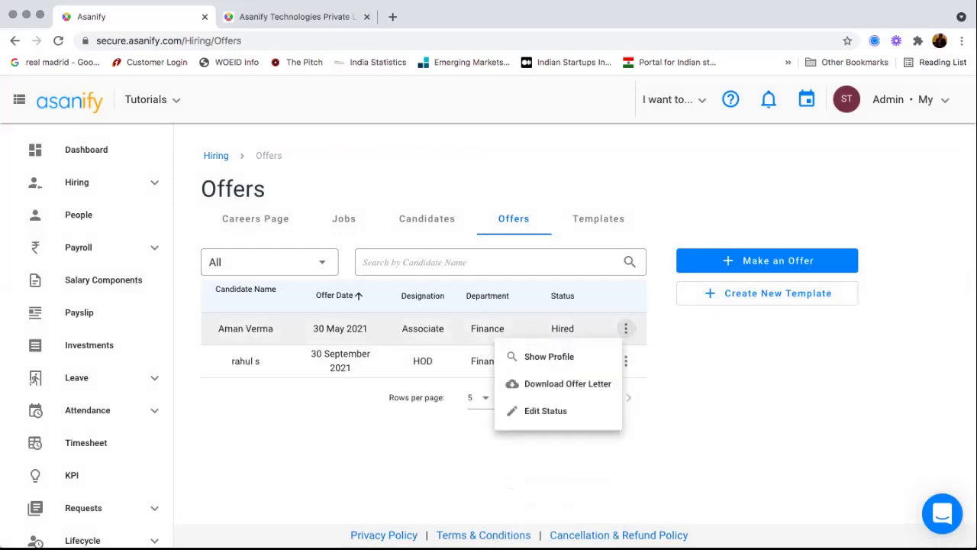
pyautogui.press('Escape')
pyautogui.click(626, 360)
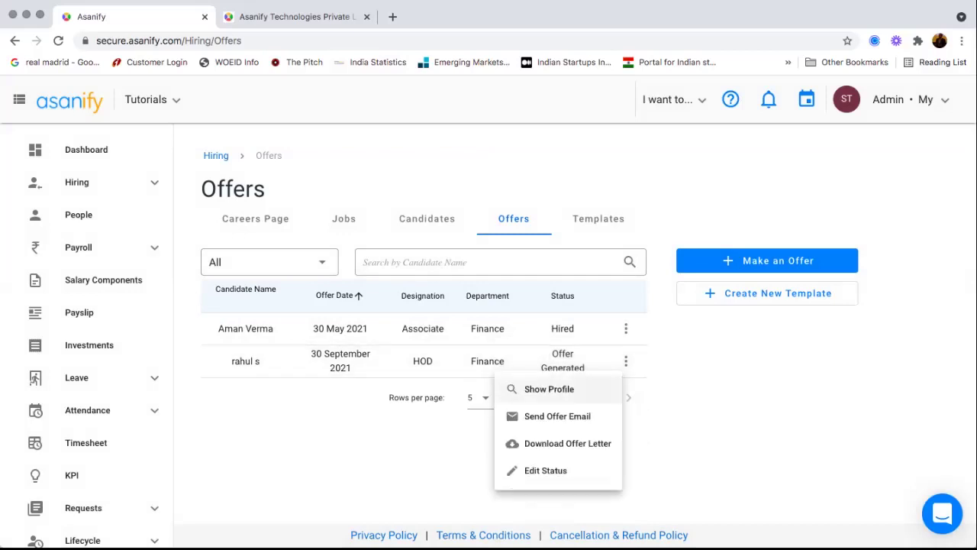
pyautogui.click(549, 389)
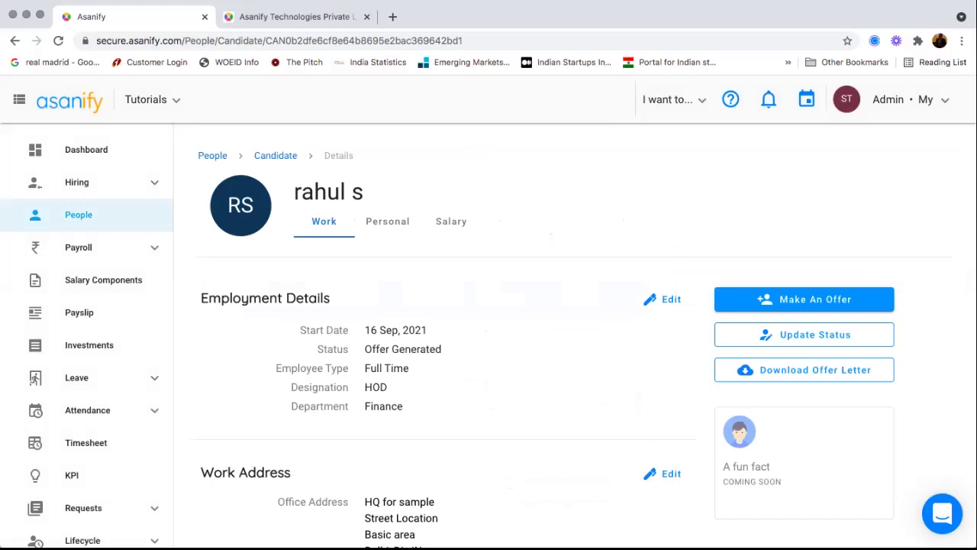
pyautogui.scroll(-1, 573, 336)
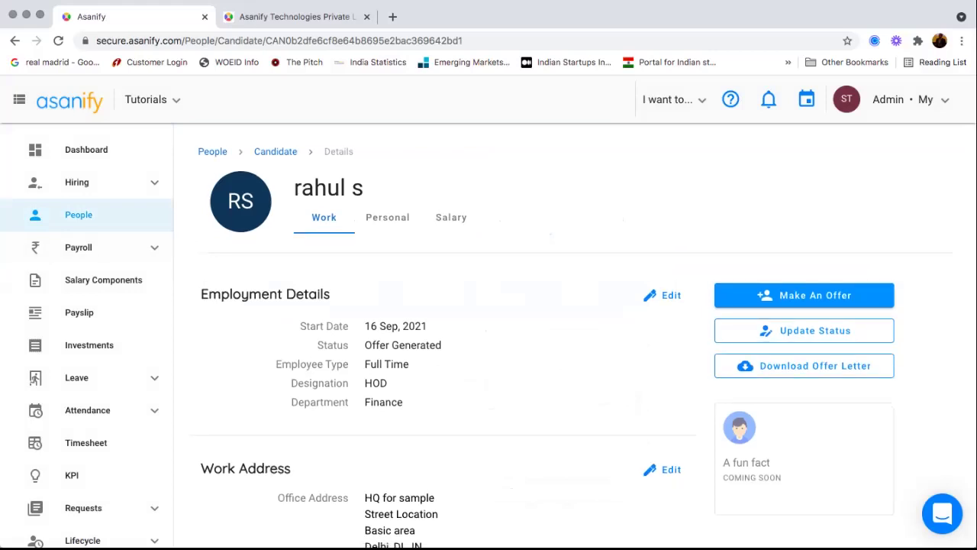
pyautogui.click(79, 215)
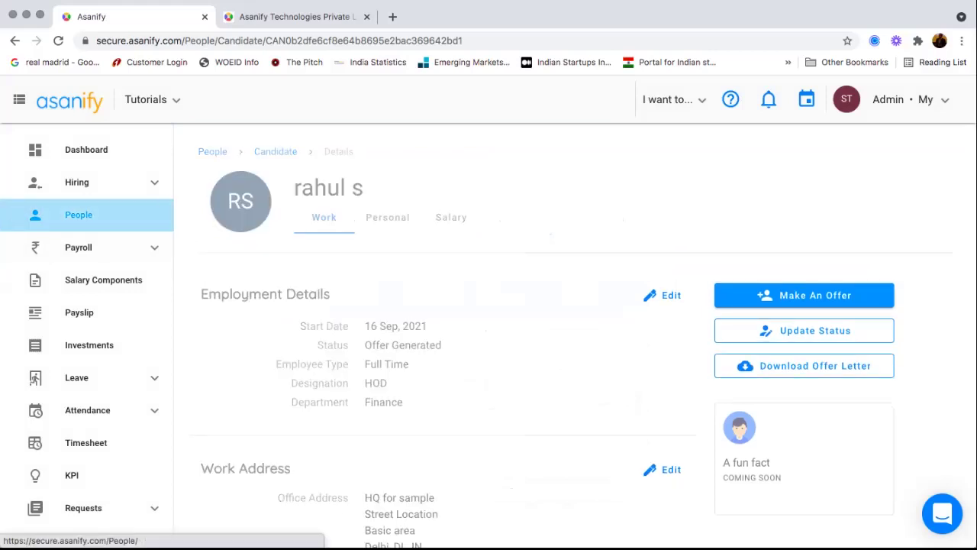
# - Show the next page of employees, then open the People Org Chart
pyautogui.scroll(-2, 449, 336)
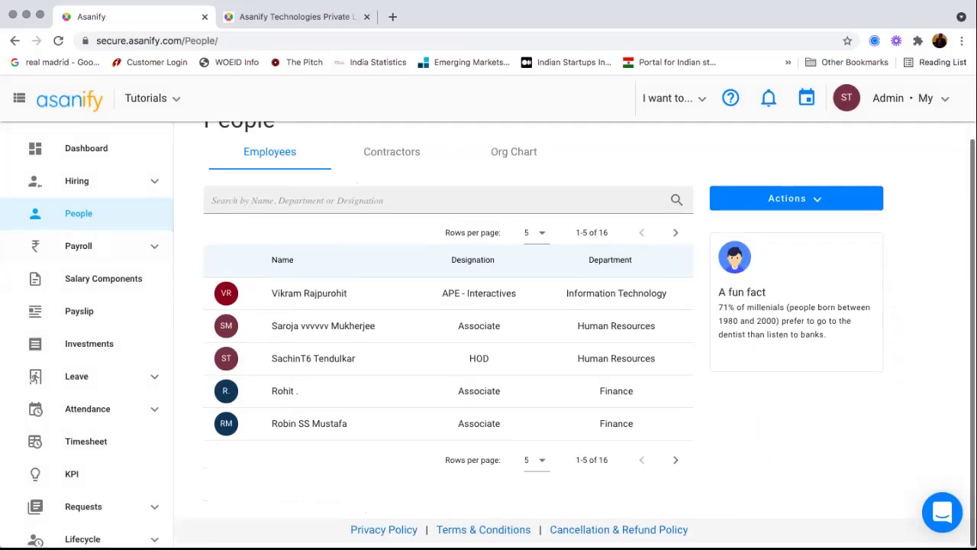
pyautogui.click(675, 461)
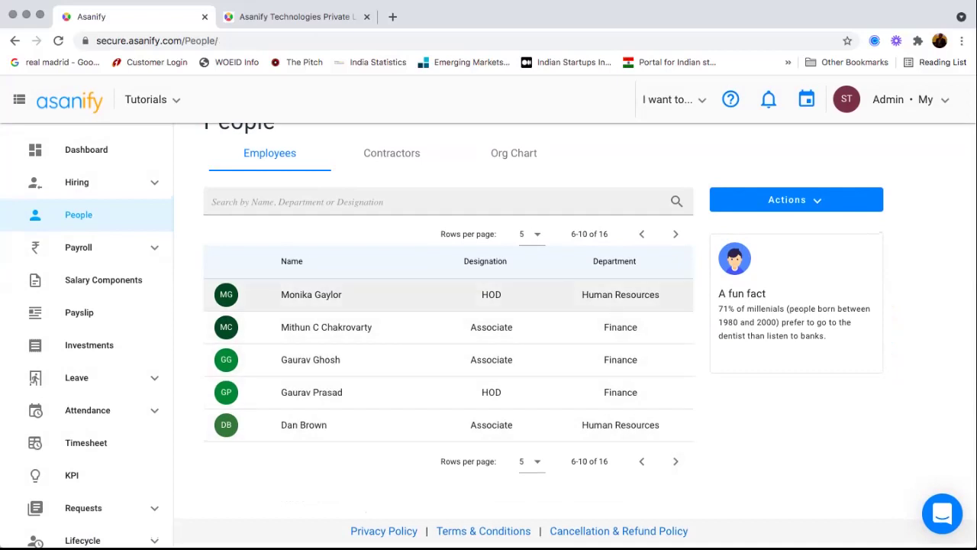
pyautogui.scroll(1, 449, 298)
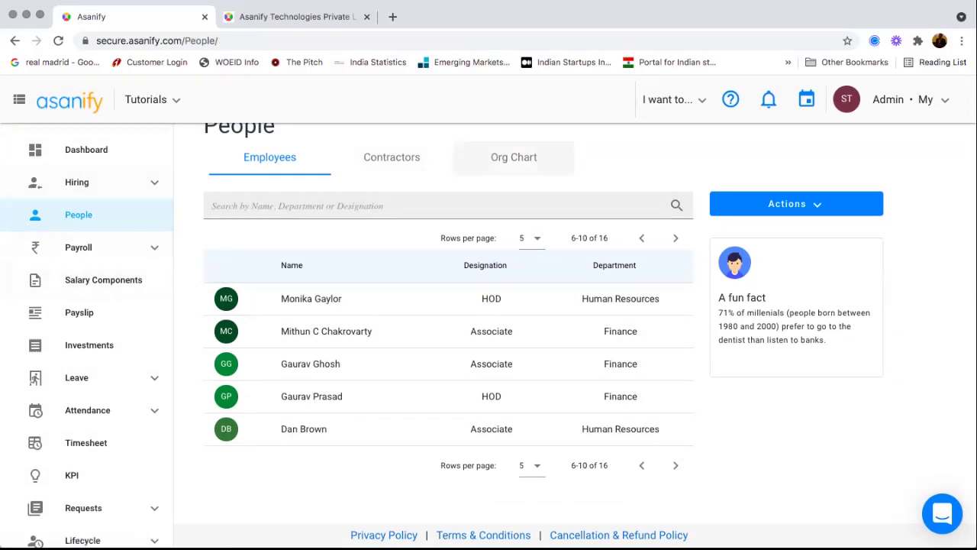
pyautogui.scroll(2, 513, 156)
pyautogui.click(514, 227)
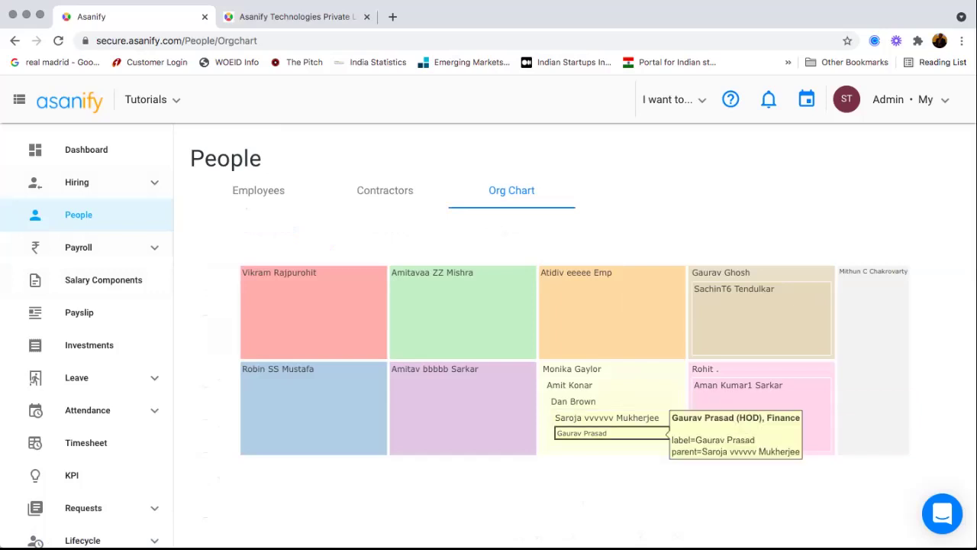
# - Zoom into one group on the org chart and open the 'I want to...' quick actions
pyautogui.click(603, 433)
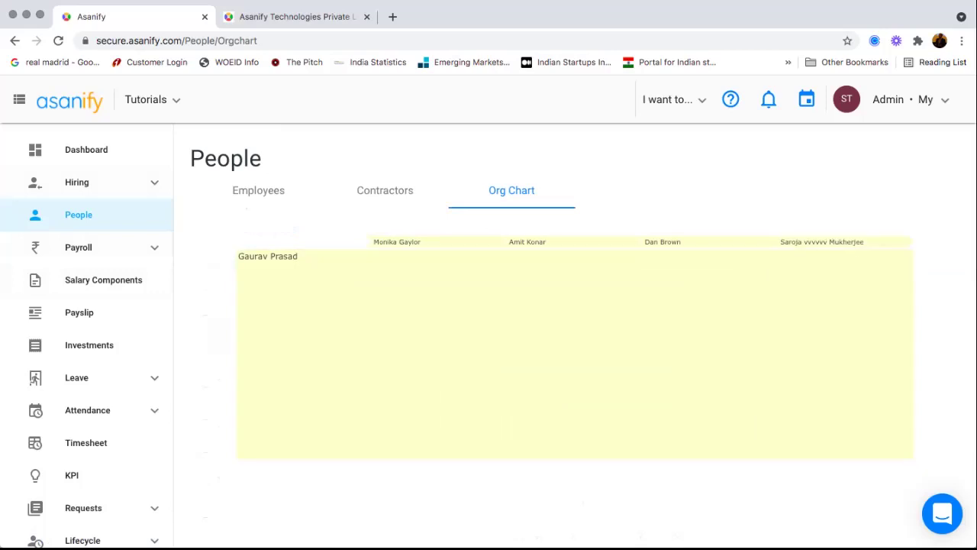
pyautogui.click(674, 100)
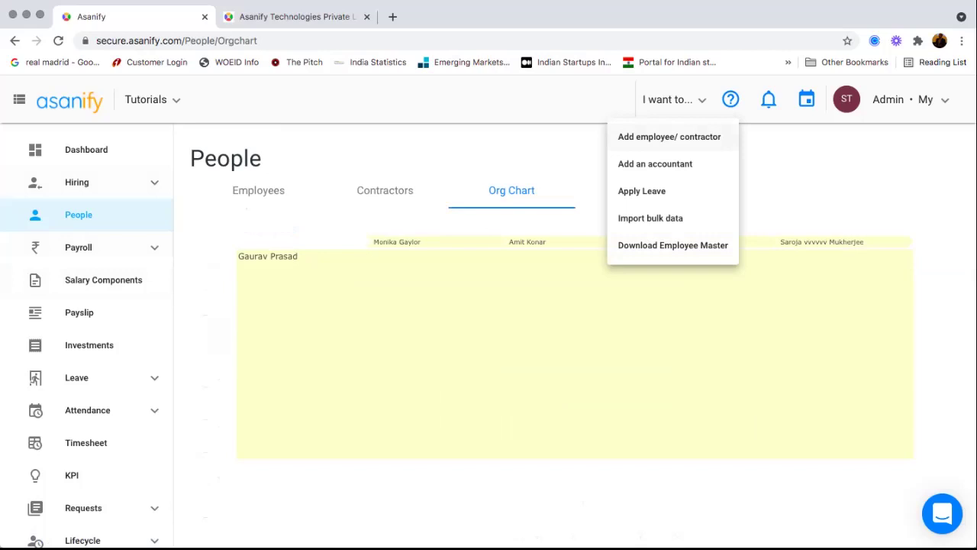
# - Choose to add a single employee and continue to the new employee form
pyautogui.click(669, 137)
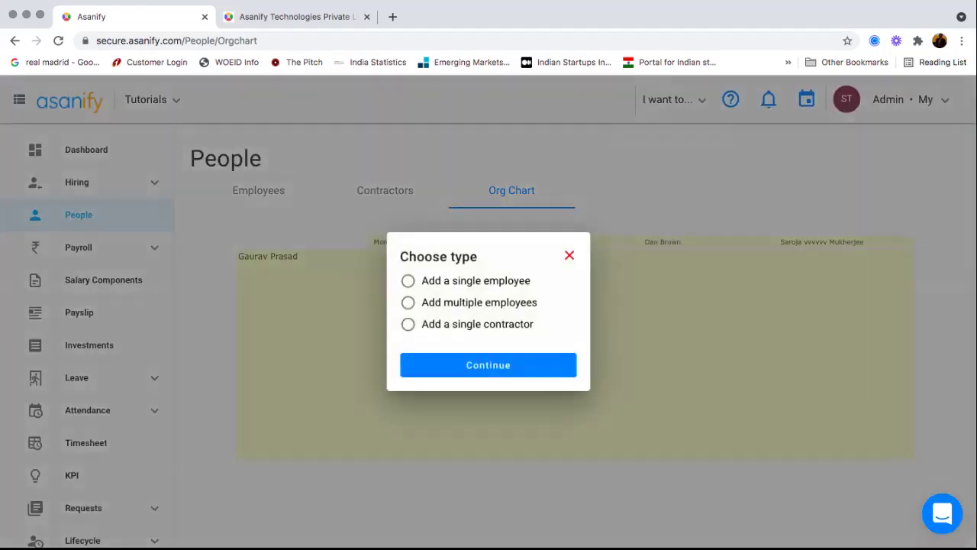
pyautogui.click(408, 280)
pyautogui.click(408, 302)
pyautogui.click(408, 280)
pyautogui.click(487, 365)
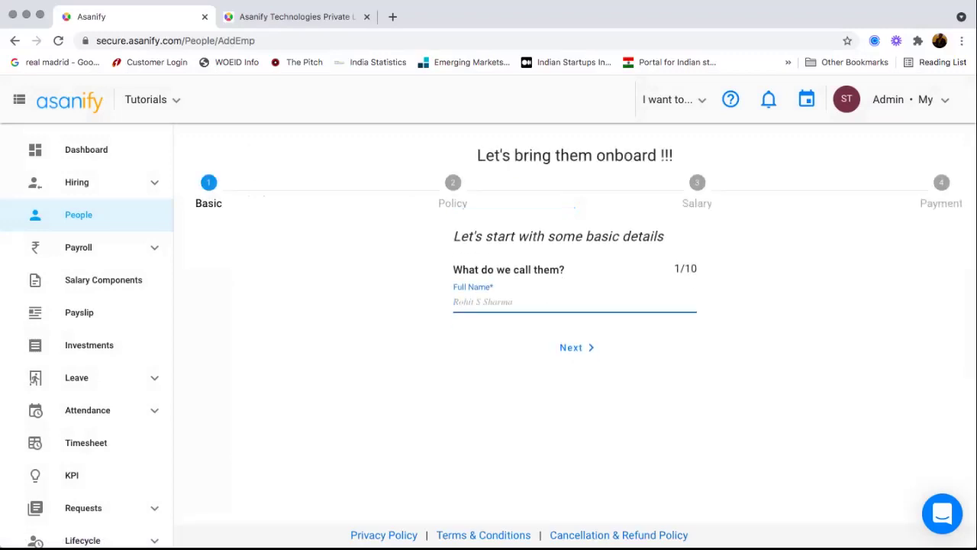
# - Enter the new employee's full name and work email in the onboarding form
pyautogui.press('Return')
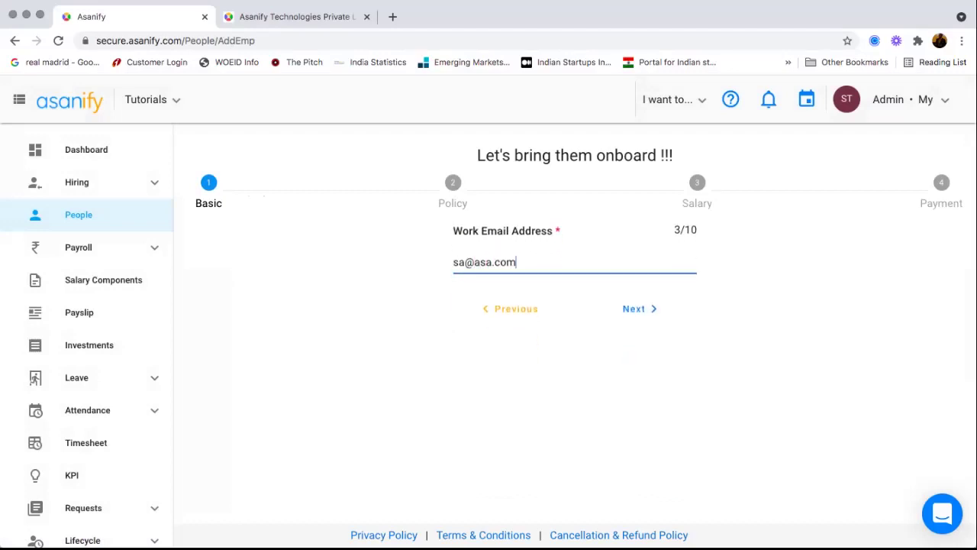
pyautogui.press('Return')
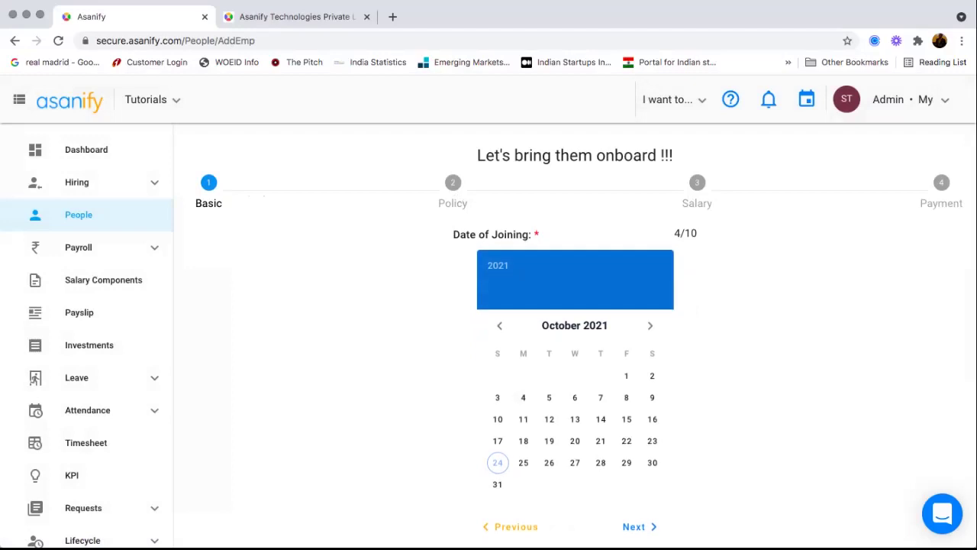
pyautogui.moveTo(452, 203); pyautogui.dragTo(462, 203)
pyautogui.moveTo(689, 204); pyautogui.dragTo(703, 204)
pyautogui.moveTo(920, 203); pyautogui.dragTo(937, 204)
pyautogui.scroll(-1, 573, 343)
# - Choose Add multiple employees from 'I want to...' and open the Employee Core upload window
pyautogui.click(674, 100)
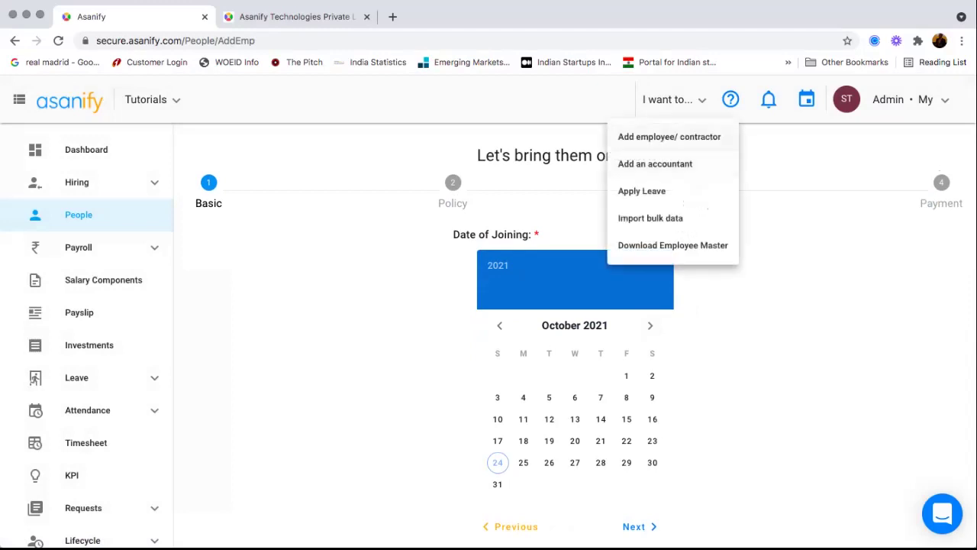
pyautogui.click(669, 137)
pyautogui.click(408, 303)
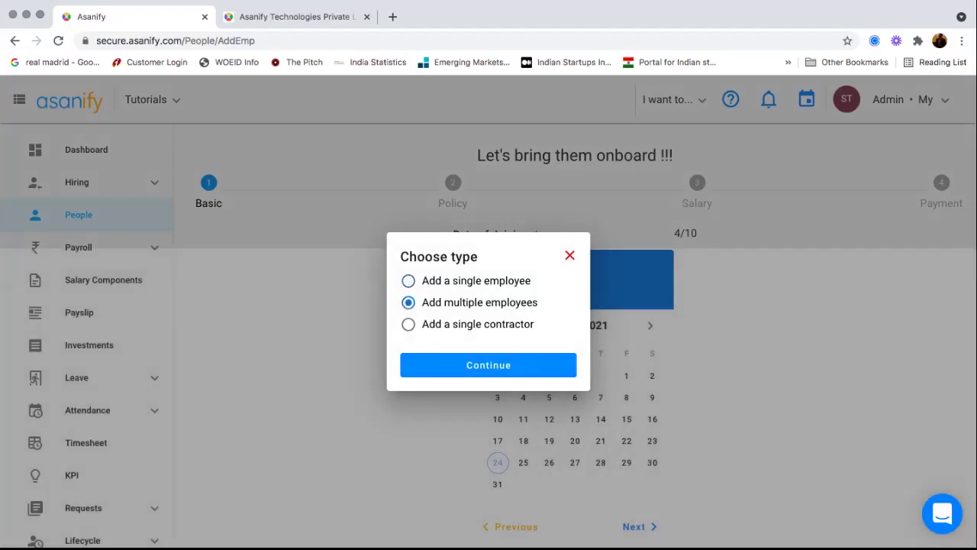
pyautogui.click(517, 365)
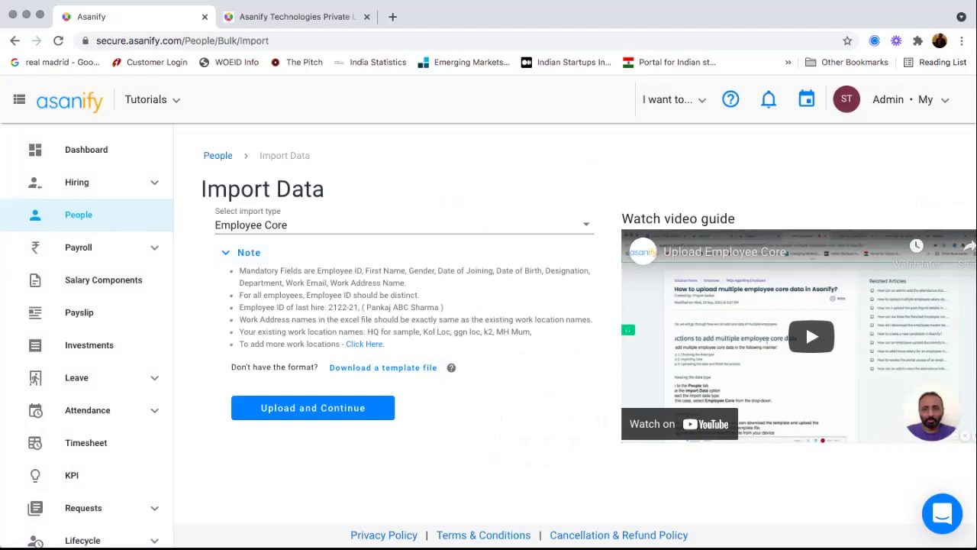
pyautogui.click(313, 408)
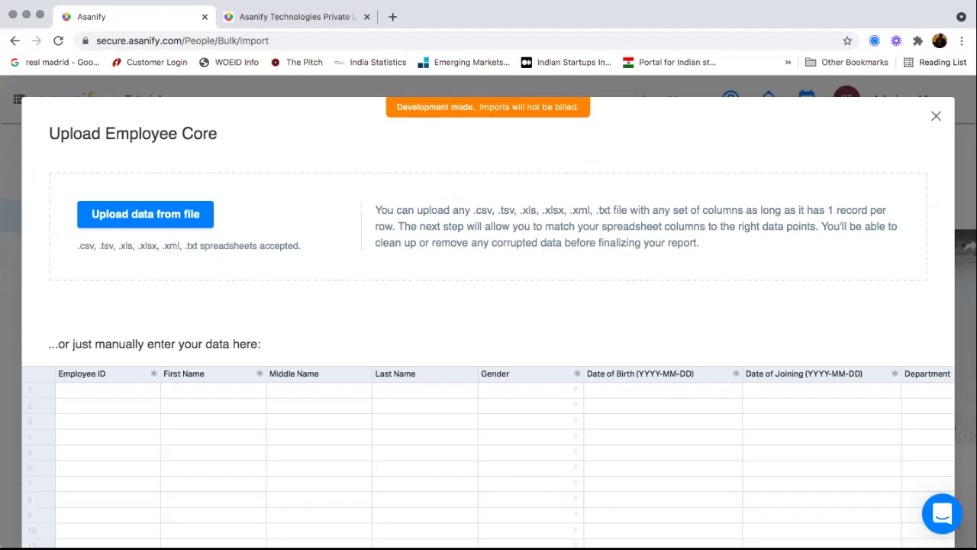
# - Cancel the file picker, scroll across the Employee Core grid columns, then close the window
pyautogui.scroll(-2, 489, 305)
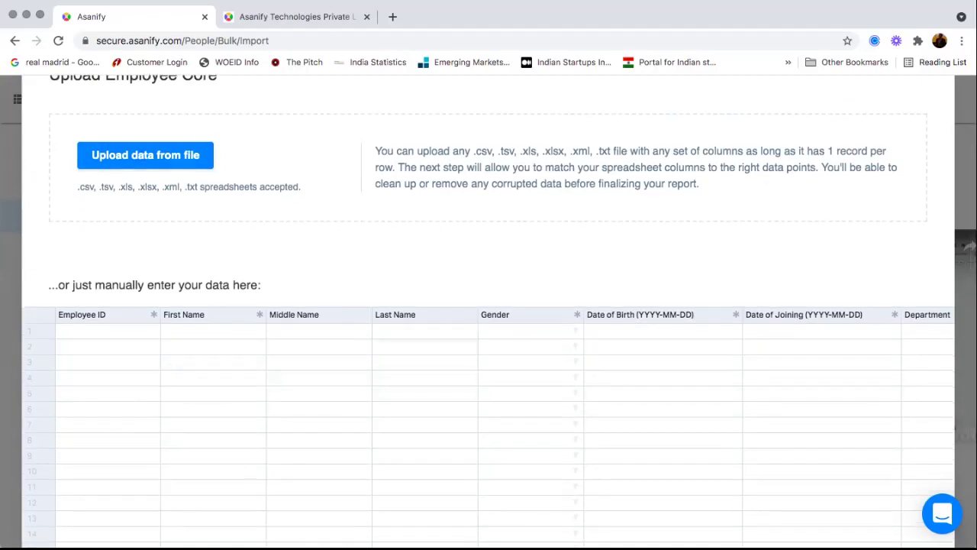
pyautogui.click(145, 155)
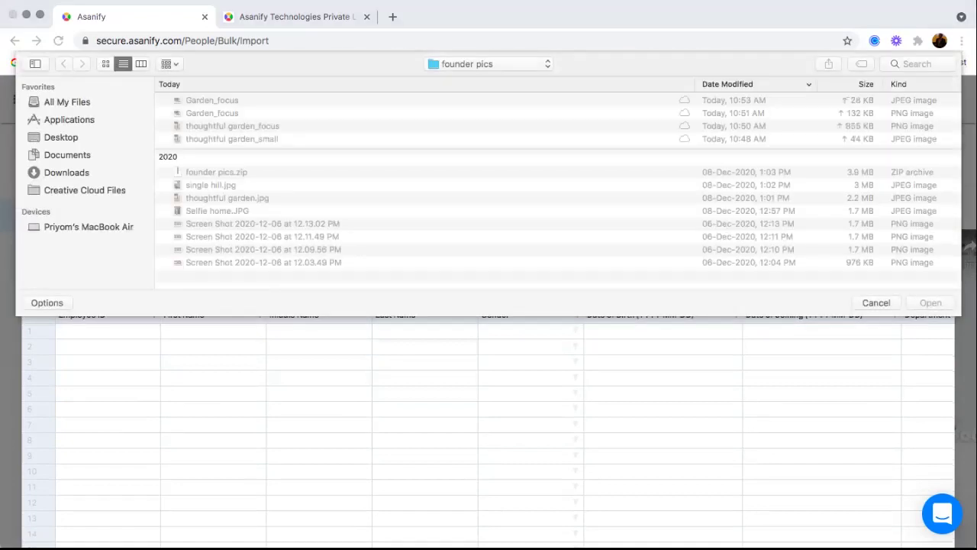
pyautogui.press('Escape')
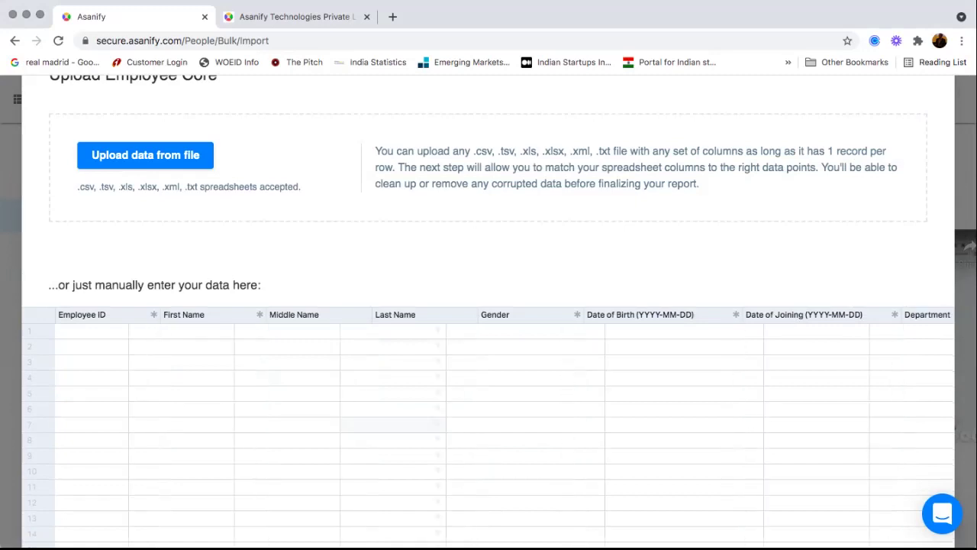
pyautogui.hscroll(10, 489, 427)
pyautogui.hscroll(15, 488, 428)
pyautogui.hscroll(10, 488, 427)
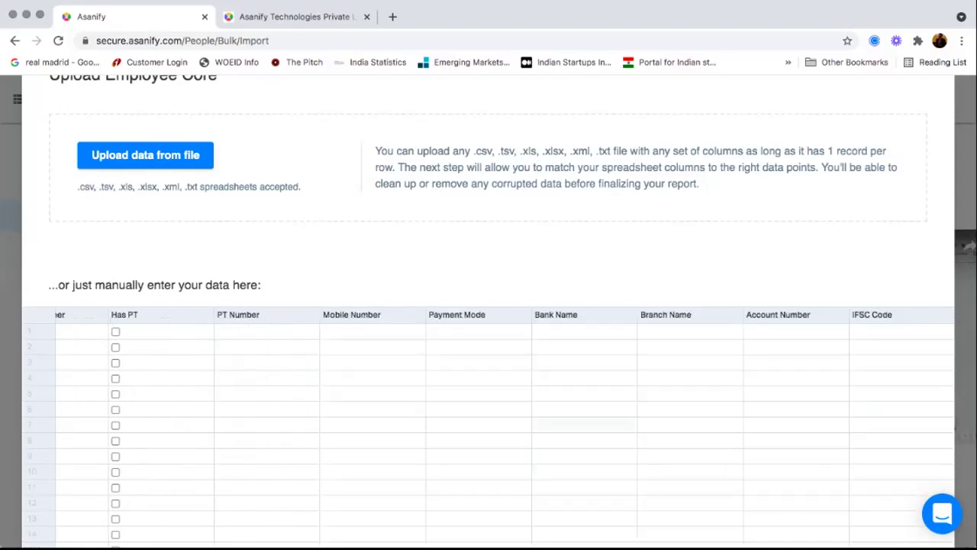
pyautogui.scroll(-2, 489, 343)
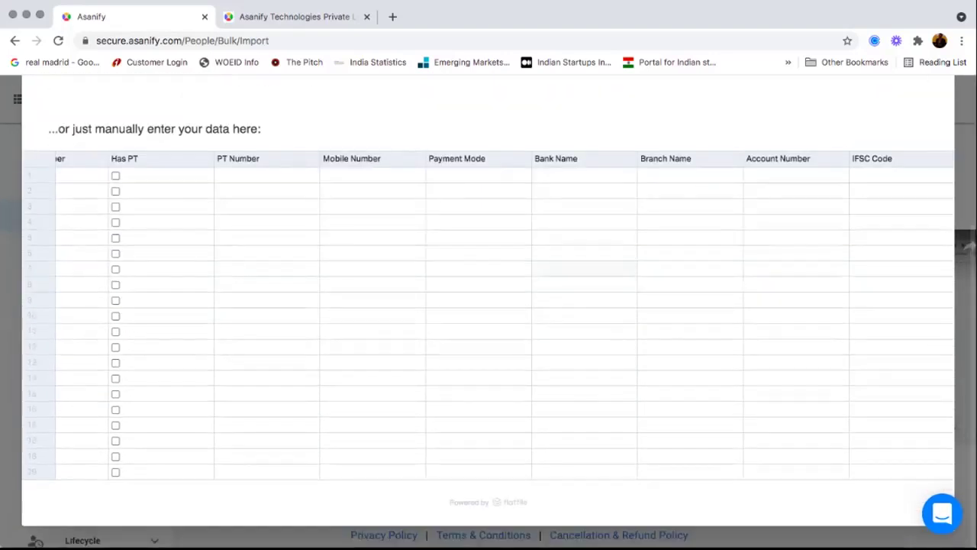
pyautogui.scroll(3, 489, 305)
pyautogui.hscroll(-8, 489, 458)
pyautogui.hscroll(-8, 489, 458)
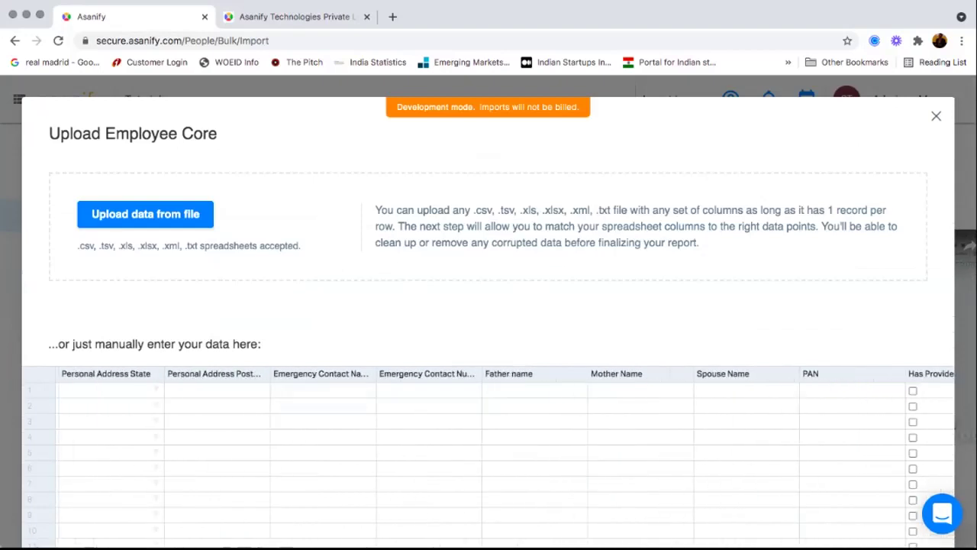
pyautogui.press('Escape')
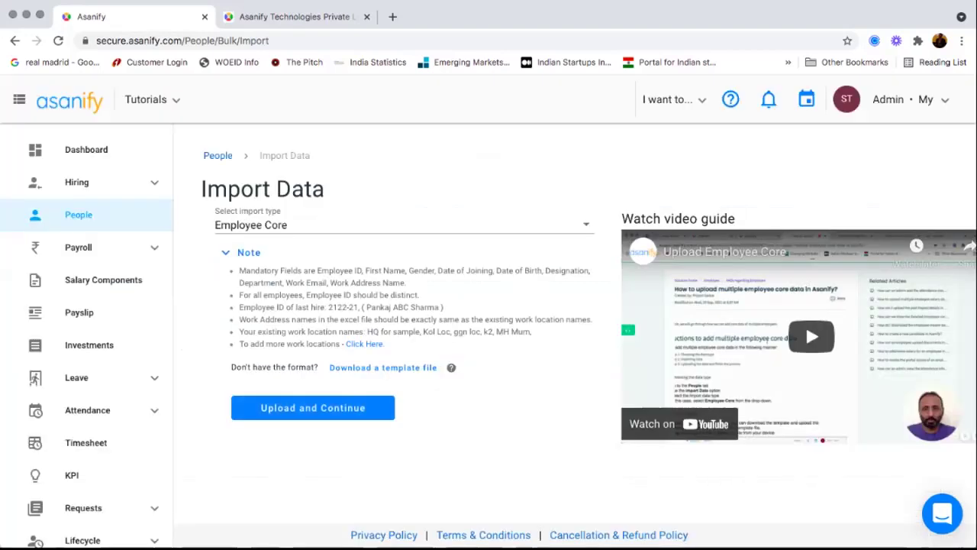
# - Preview the Salary Breakup import grid, close it, and return to the People list
pyautogui.click(405, 224)
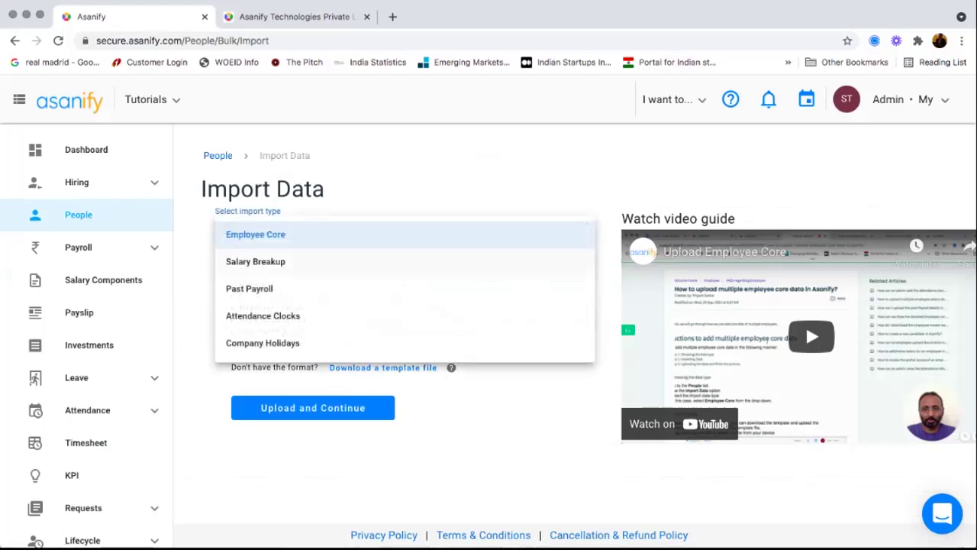
pyautogui.press('Down')
pyautogui.press('Return')
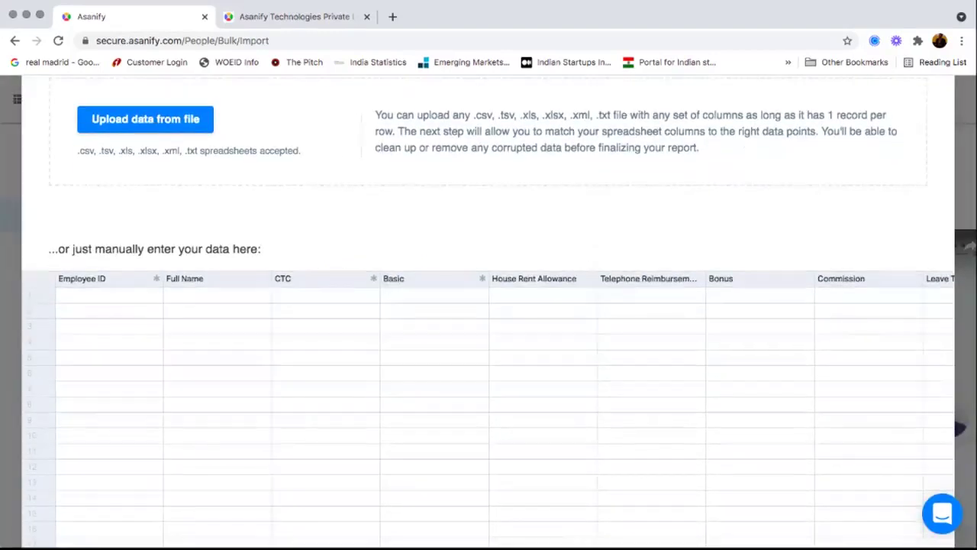
pyautogui.hscroll(10, 488, 412)
pyautogui.scroll(3, 488, 306)
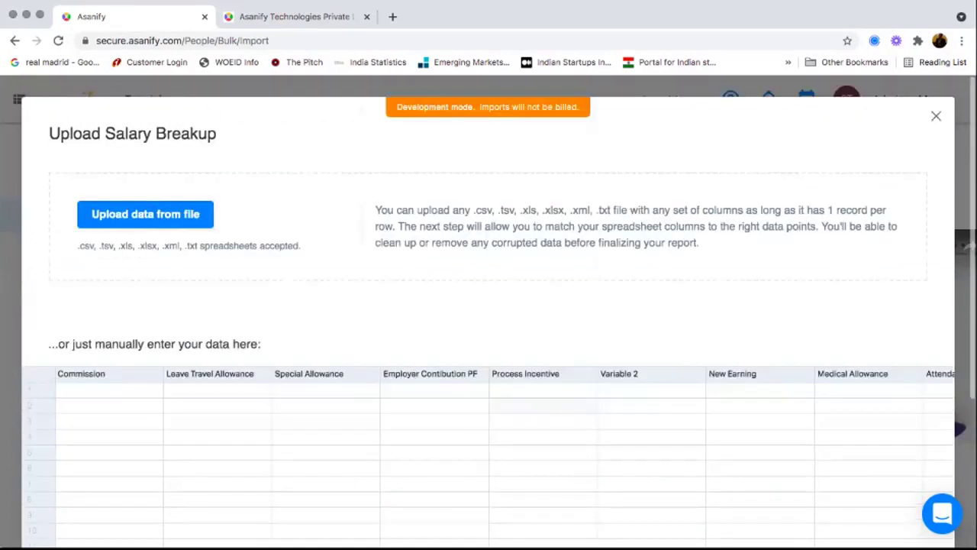
pyautogui.click(936, 116)
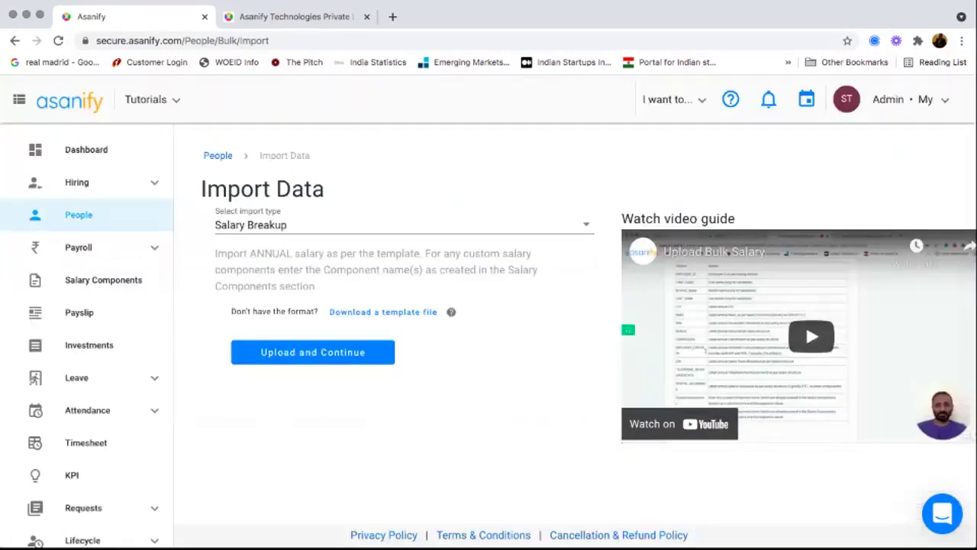
pyautogui.click(79, 215)
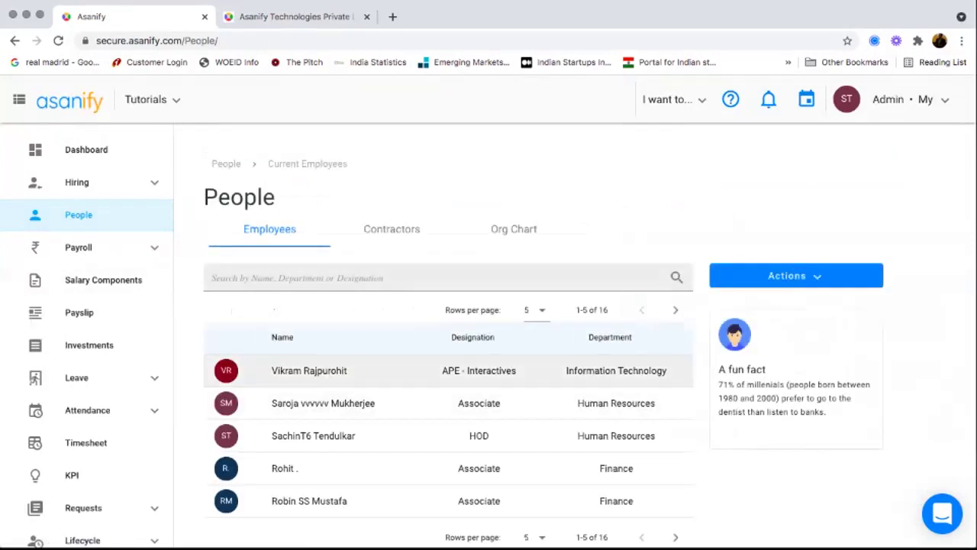
pyautogui.click(309, 370)
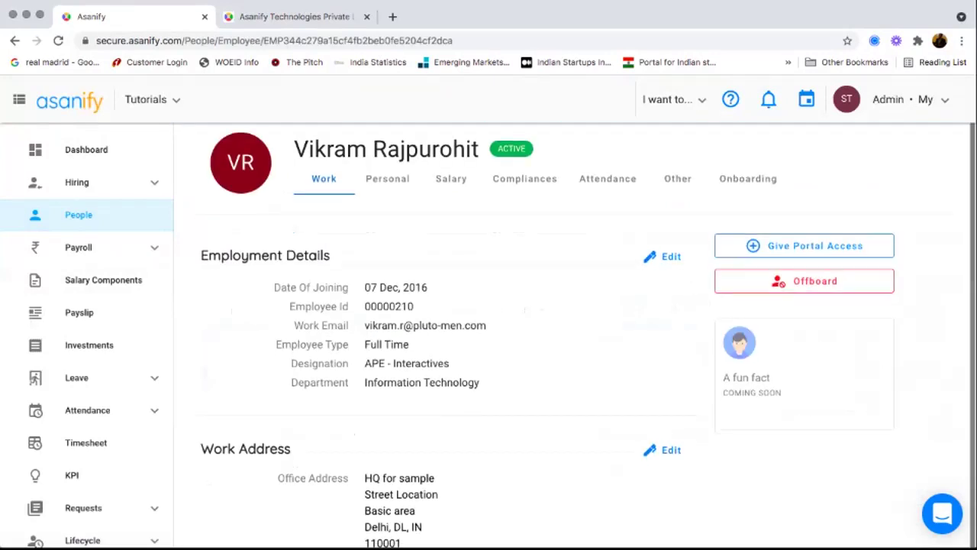
pyautogui.scroll(-3, 488, 336)
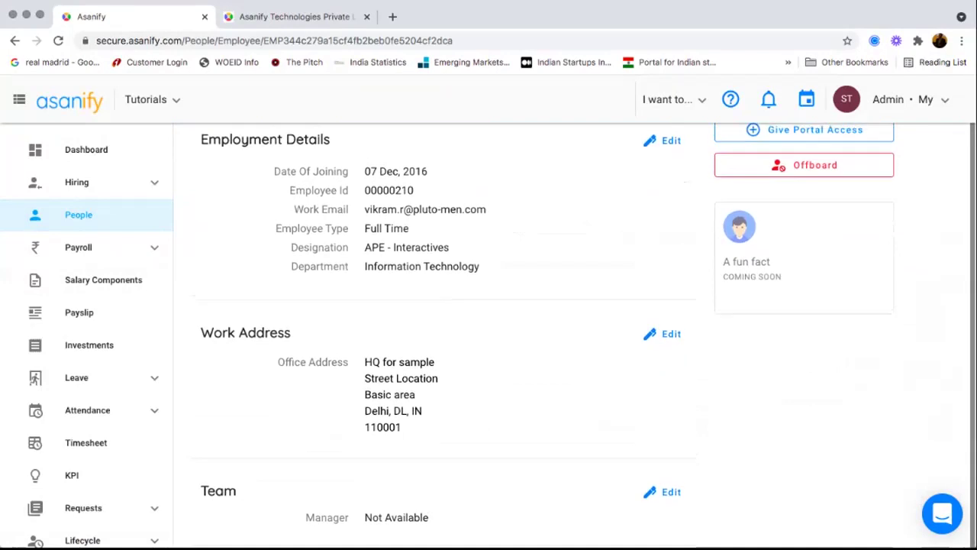
pyautogui.scroll(3, 488, 336)
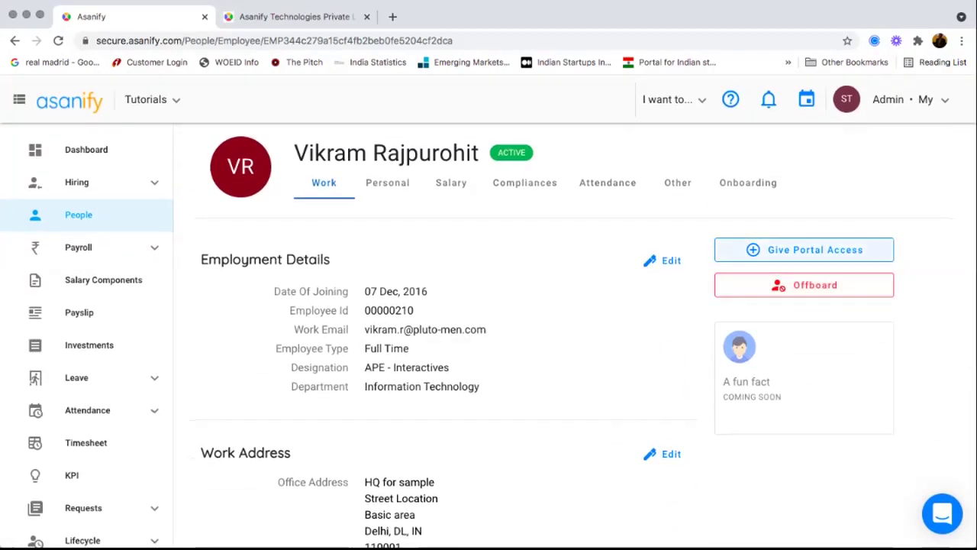
pyautogui.click(664, 260)
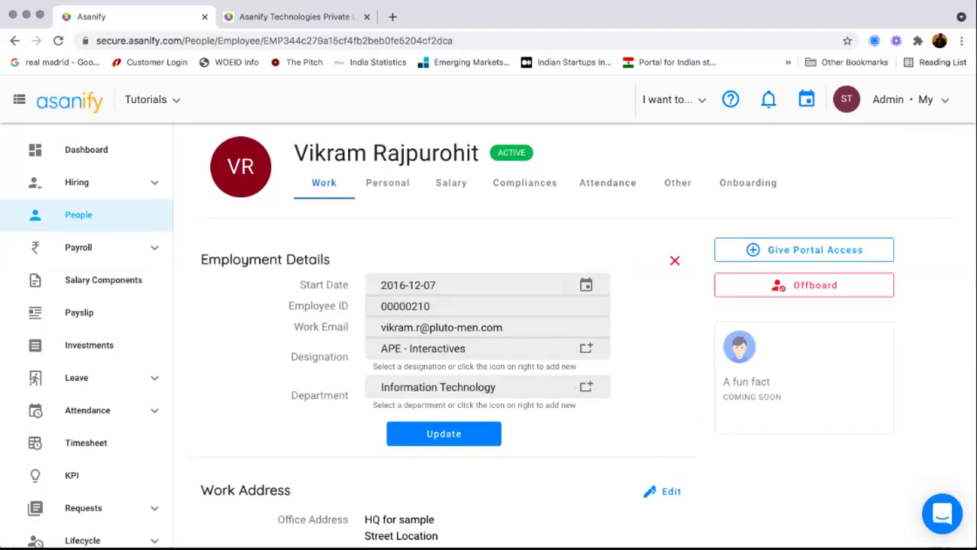
pyautogui.scroll(-1, 488, 335)
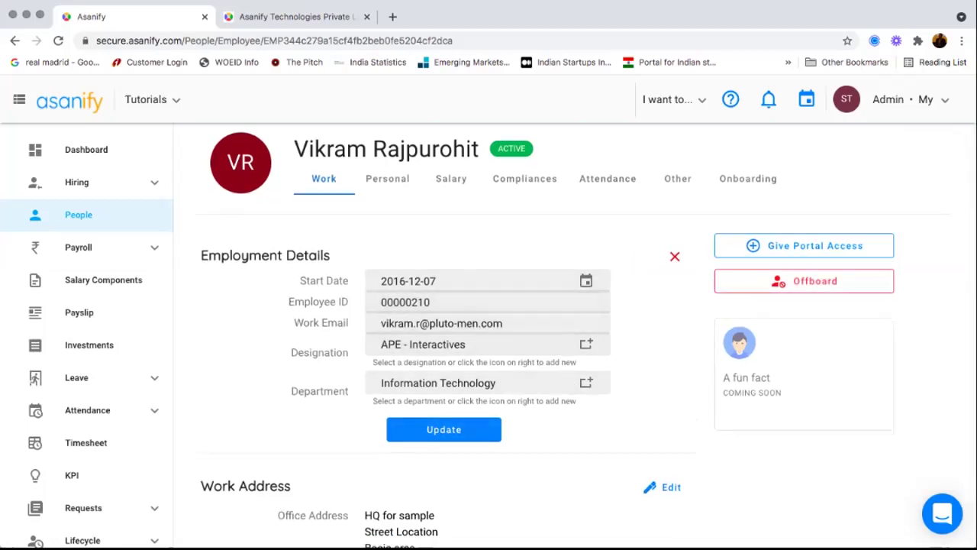
pyautogui.scroll(-5, 489, 336)
pyautogui.scroll(5, 489, 336)
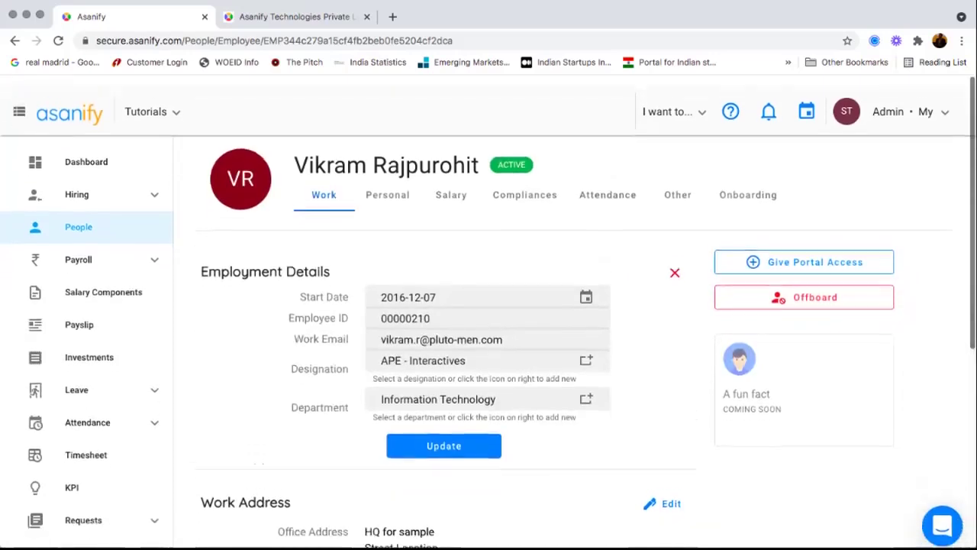
pyautogui.click(387, 182)
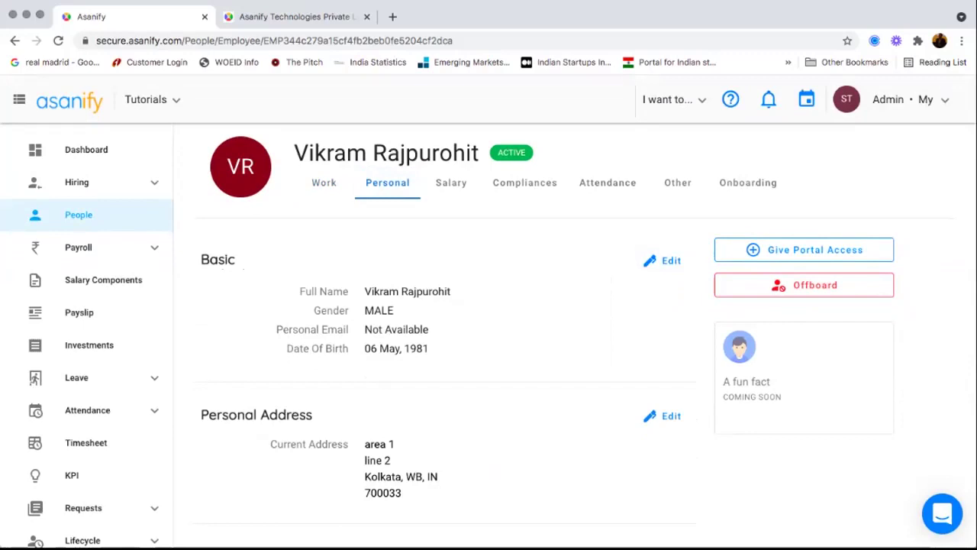
# - Start a new salary with a CTC of 12,00,000 and adjust the HRA in its breakdown
pyautogui.click(451, 183)
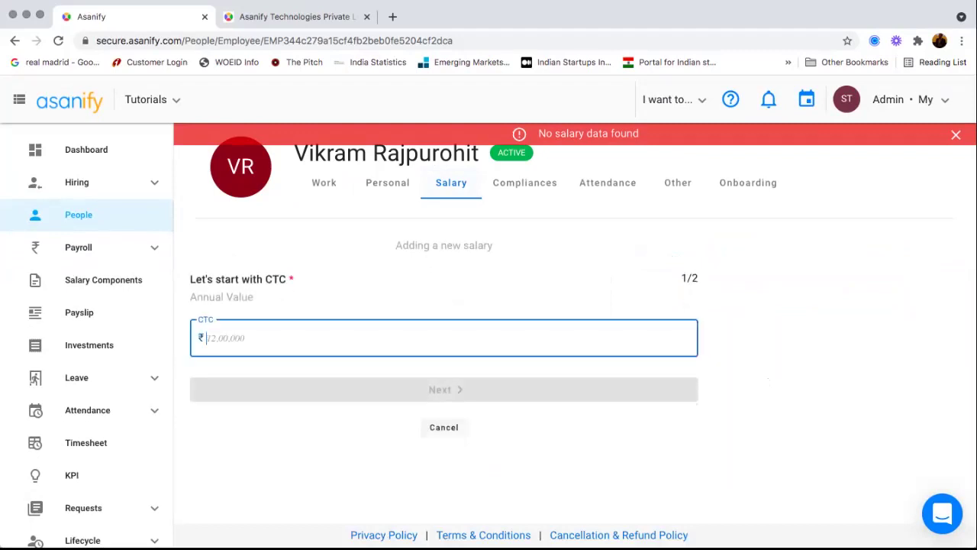
pyautogui.write('1200000')
pyautogui.press('Return')
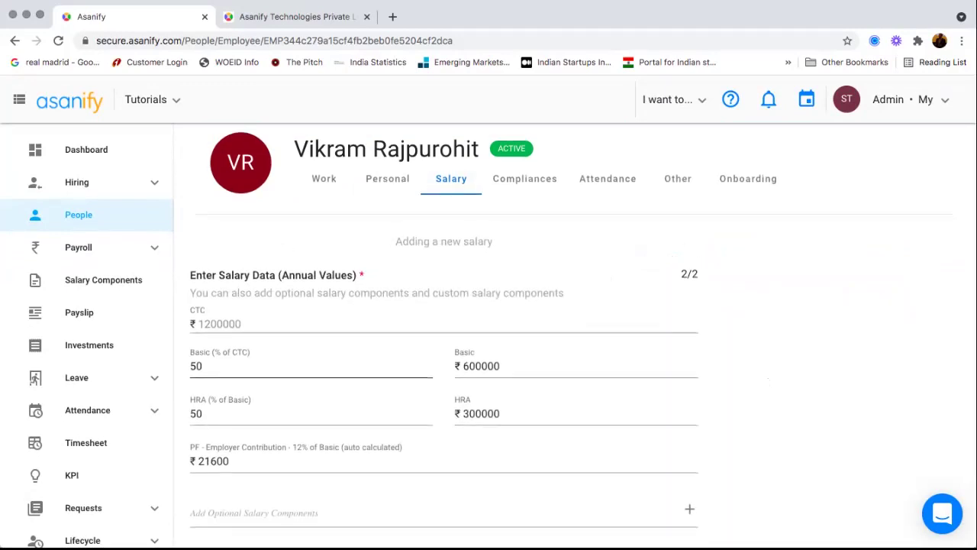
pyautogui.scroll(-2, 488, 336)
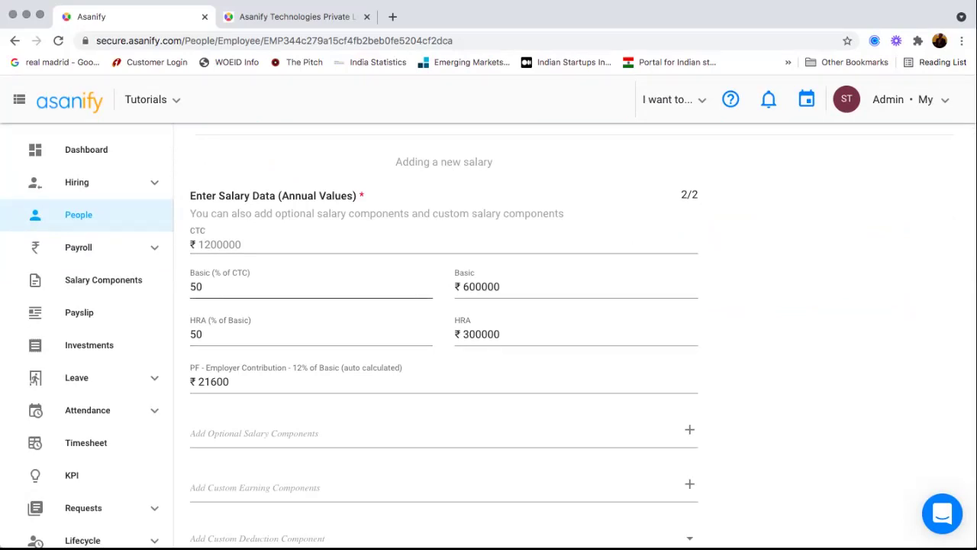
pyautogui.click(481, 334)
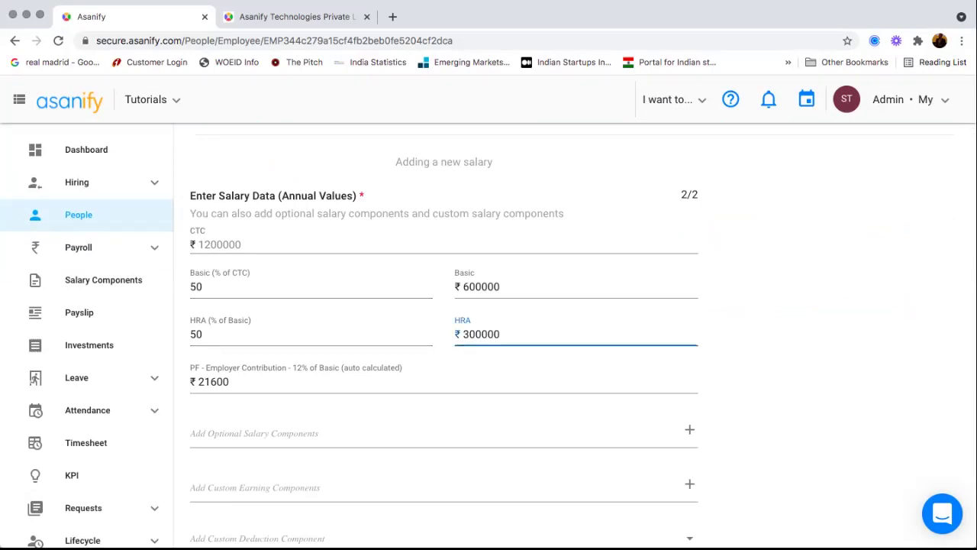
# - Check the optional and custom earning component lists, then proceed to Review Salary Data
pyautogui.scroll(-3, 443, 336)
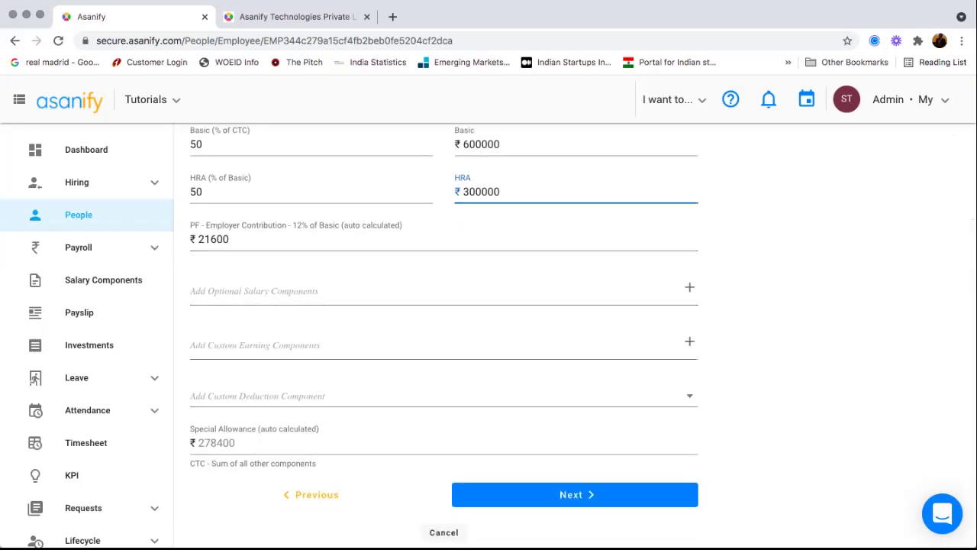
pyautogui.click(443, 291)
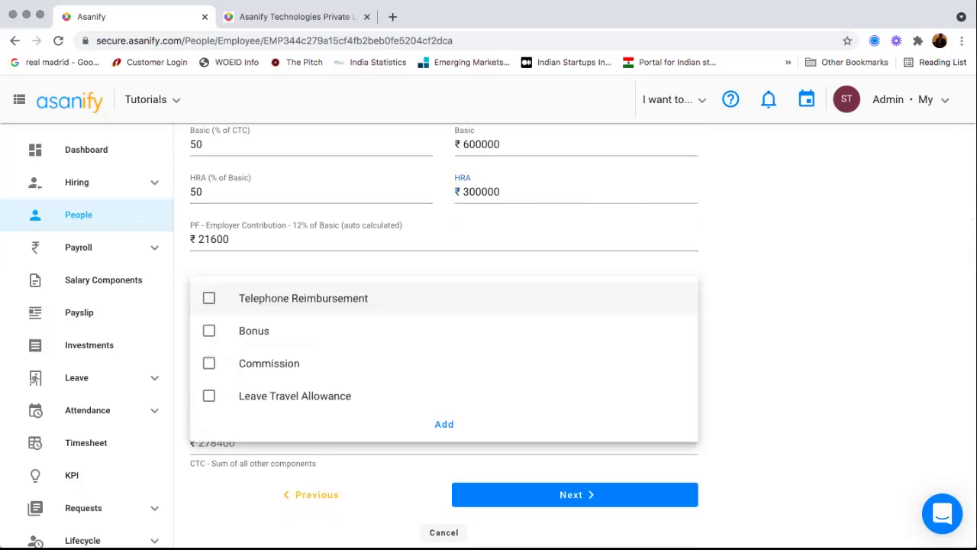
pyautogui.press('Escape')
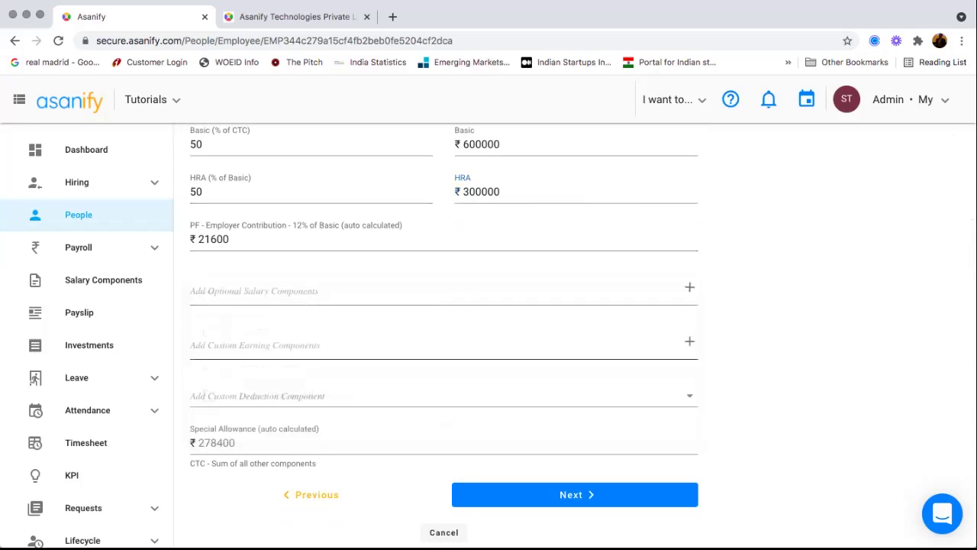
pyautogui.click(444, 344)
pyautogui.press('Escape')
pyautogui.scroll(-1, 443, 397)
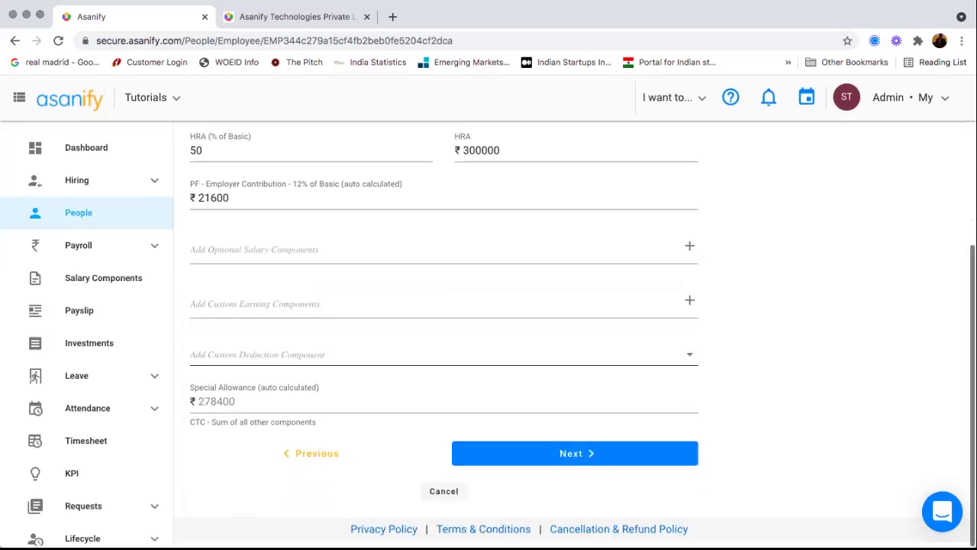
pyautogui.click(571, 452)
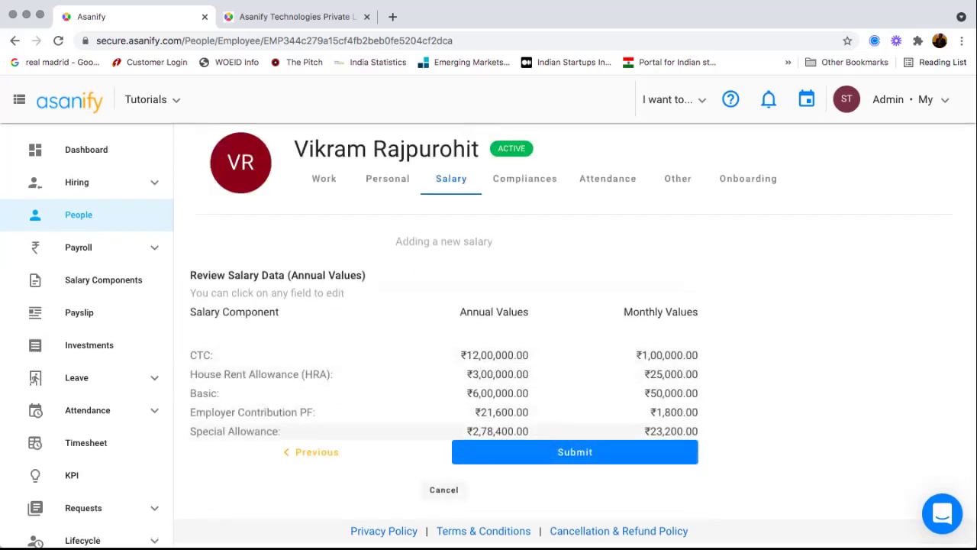
# - Submit the ₹12,00,000 salary and review its CTC break-up, including Epf Employer ₹14,472
pyautogui.click(575, 452)
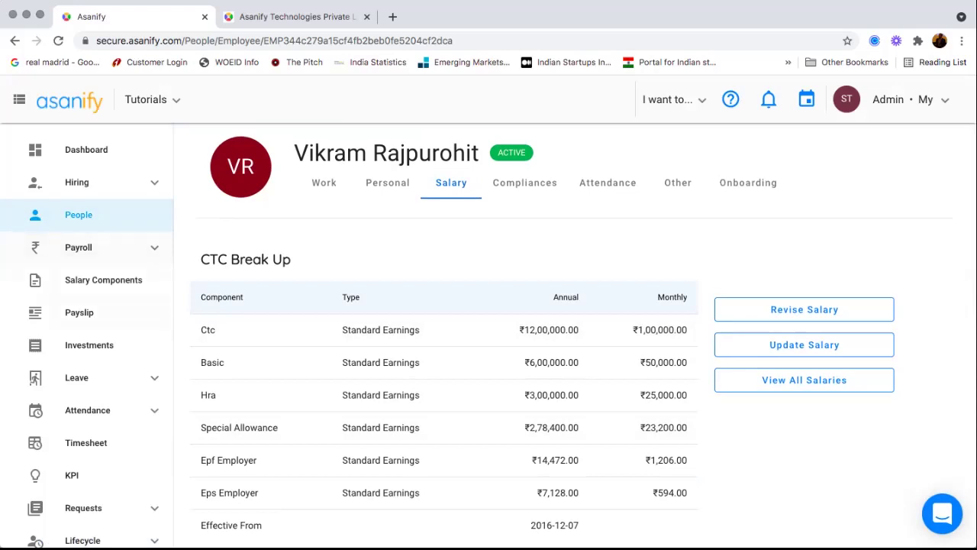
pyautogui.scroll(-5, 33, 379)
pyautogui.scroll(5, 33, 379)
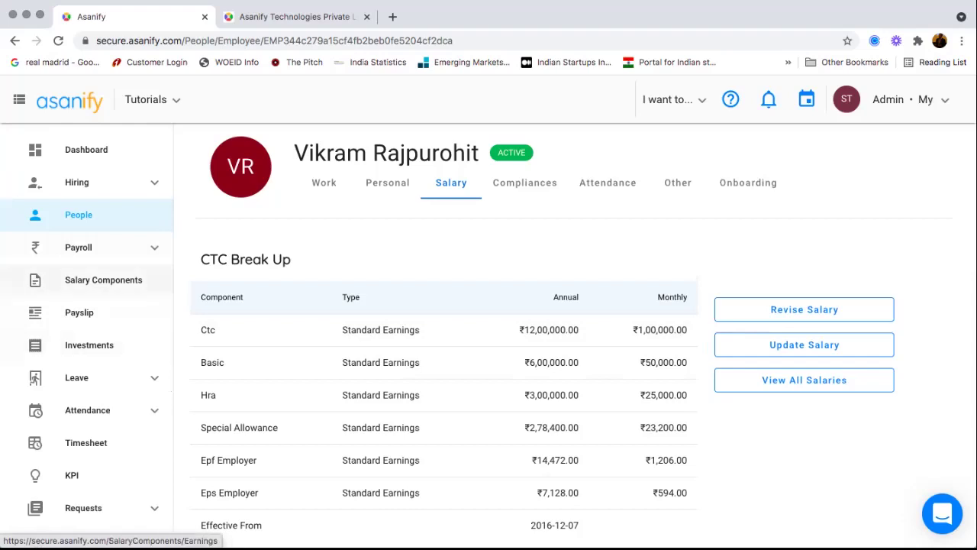
# - Draft a post-tax custom deduction named 'Insurance', then return to Deductions without creating it
pyautogui.click(103, 280)
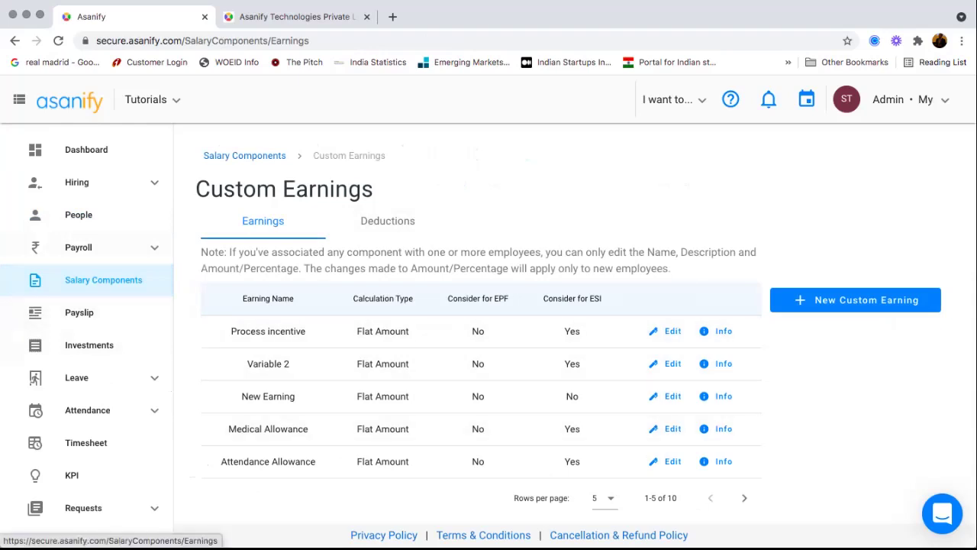
pyautogui.click(388, 221)
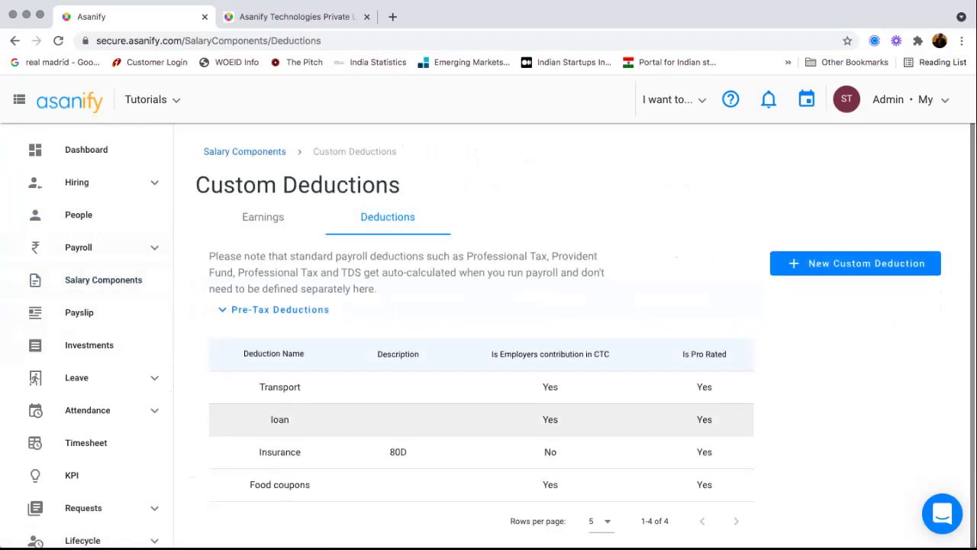
pyautogui.click(855, 263)
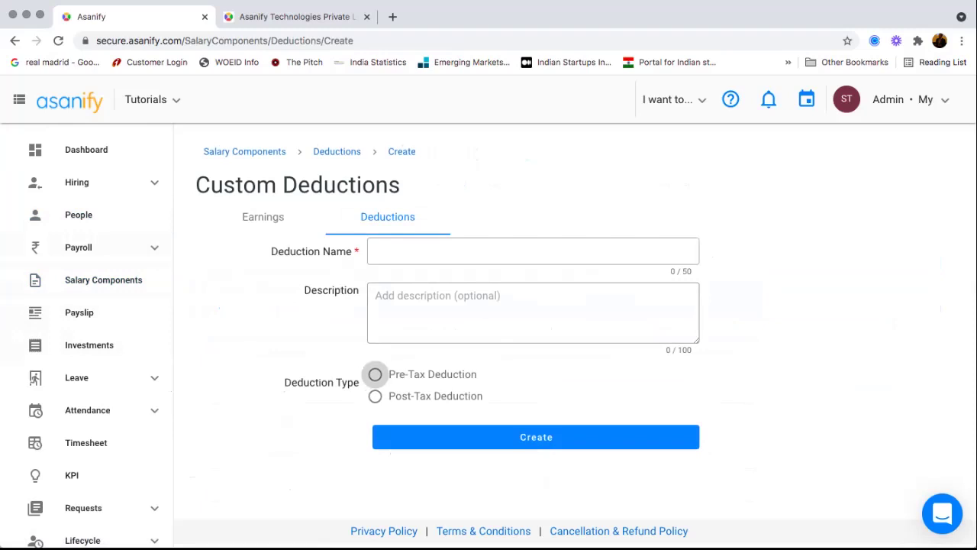
pyautogui.click(458, 251)
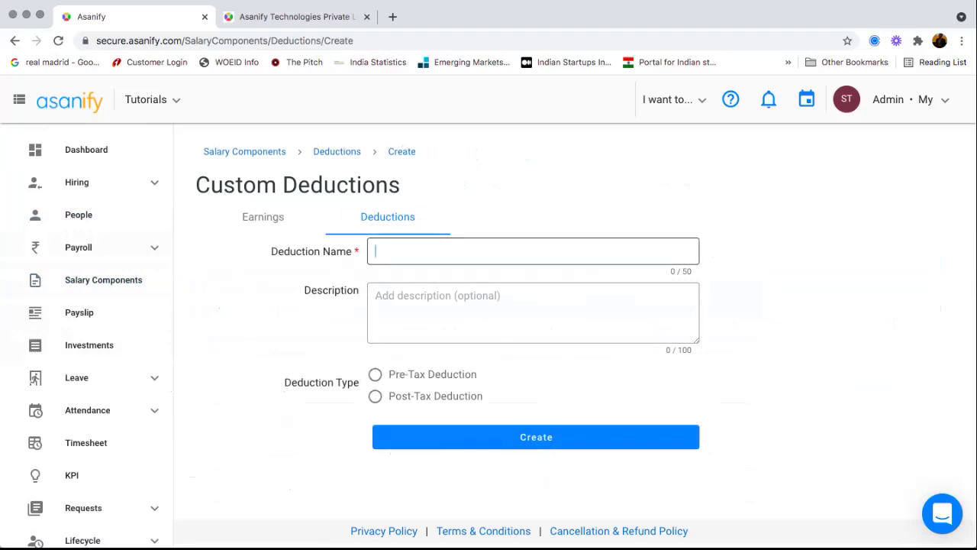
pyautogui.write('Insurance')
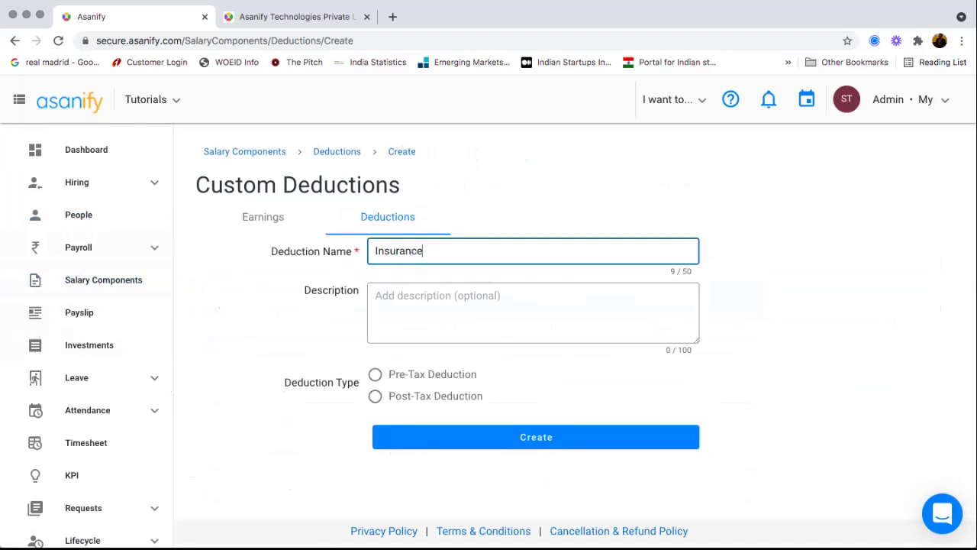
pyautogui.click(374, 396)
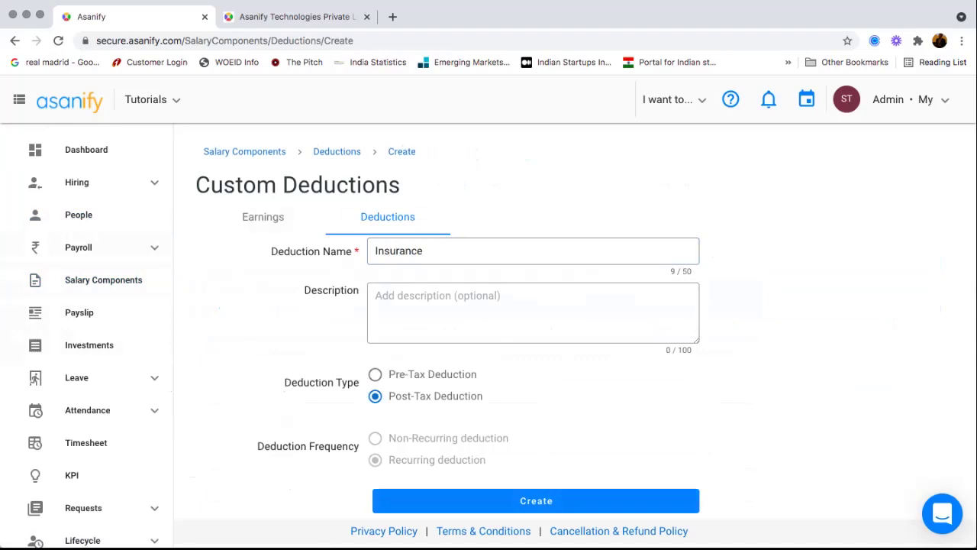
pyautogui.click(337, 151)
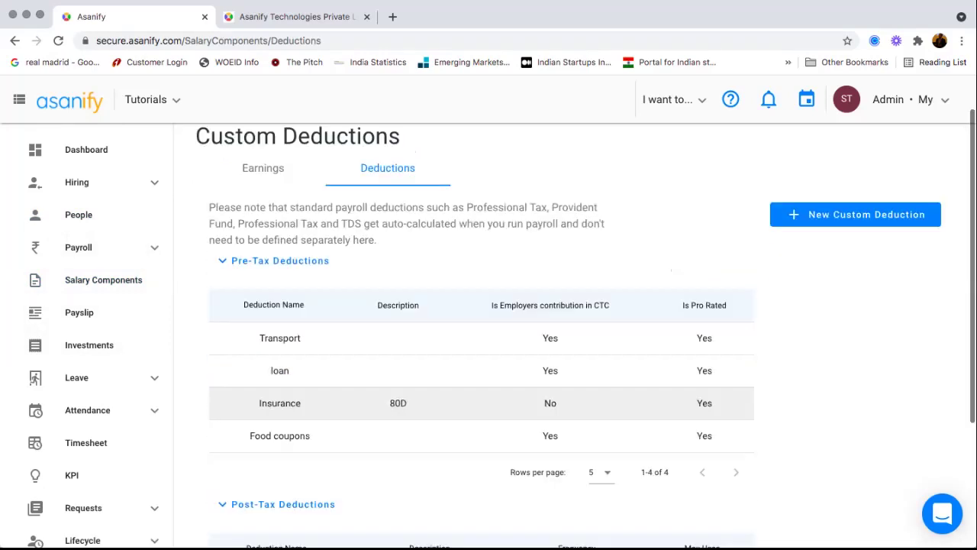
# - Review the custom deductions list, highlighting the 'Posta Ded' deduction name
pyautogui.scroll(-3, 481, 403)
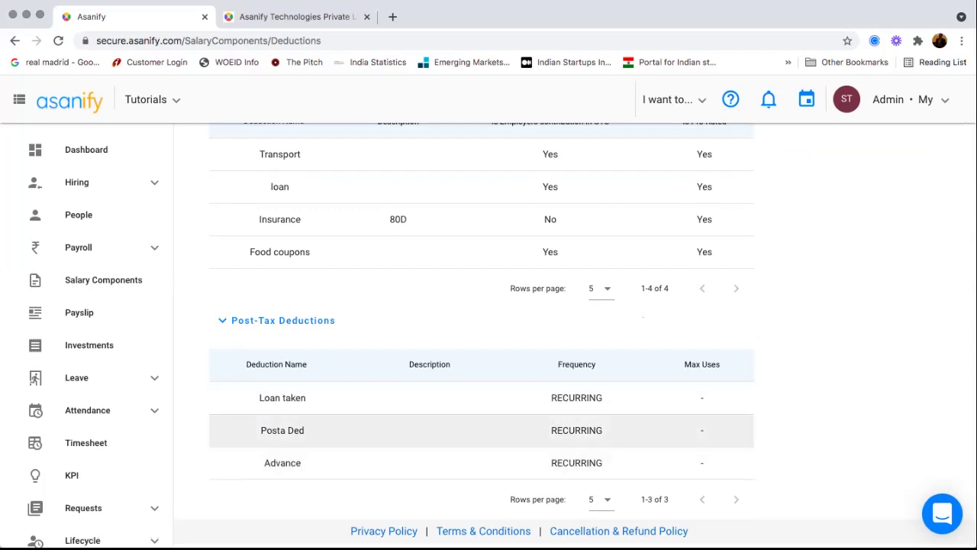
pyautogui.moveTo(267, 431); pyautogui.dragTo(299, 431)
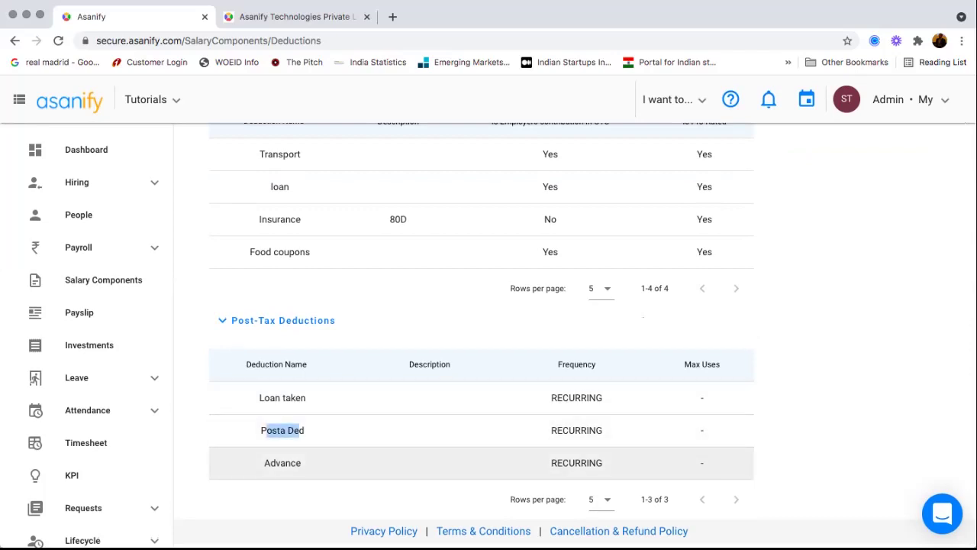
pyautogui.scroll(3, 489, 336)
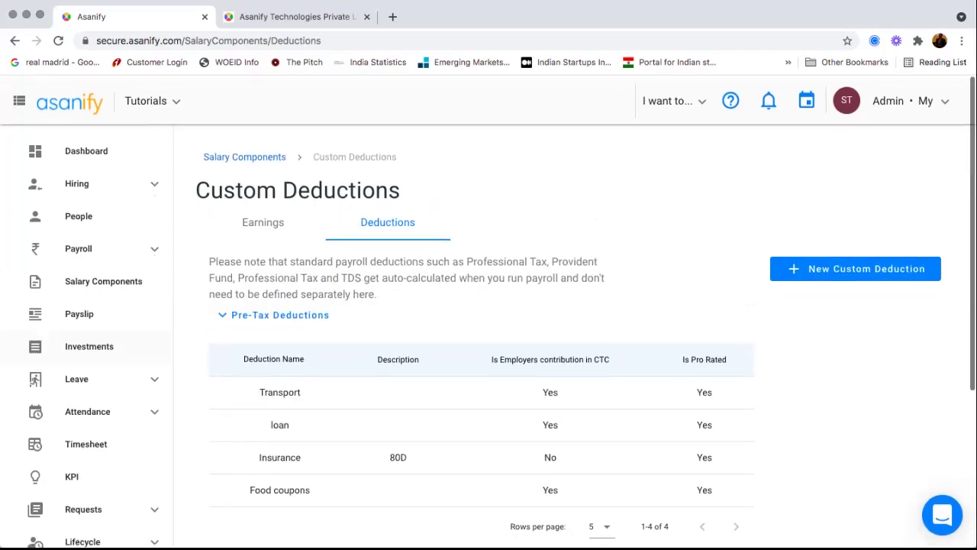
pyautogui.scroll(-2, 87, 306)
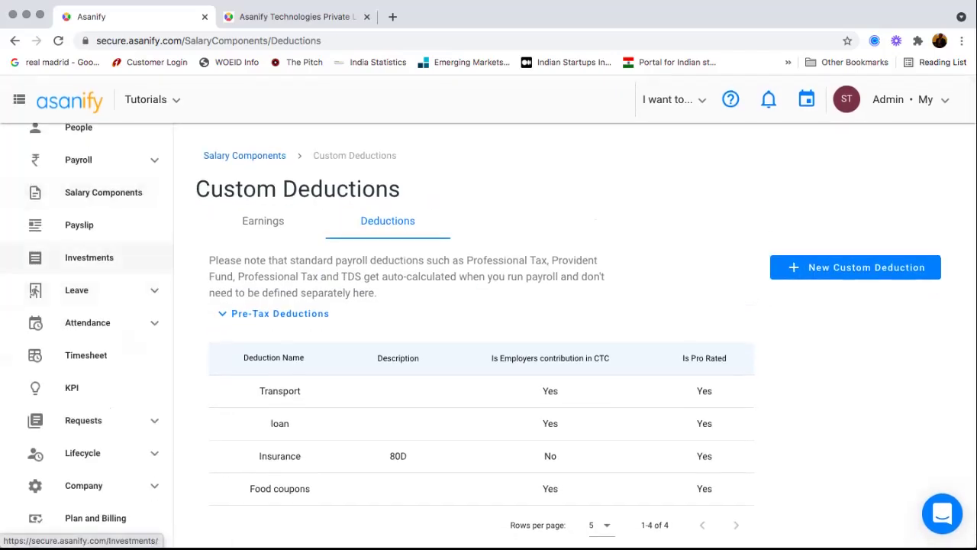
# - View your own FY 2022 investment declarations with Section 80C expanded, at ₹49,500 of ₹1,50,000
pyautogui.click(89, 257)
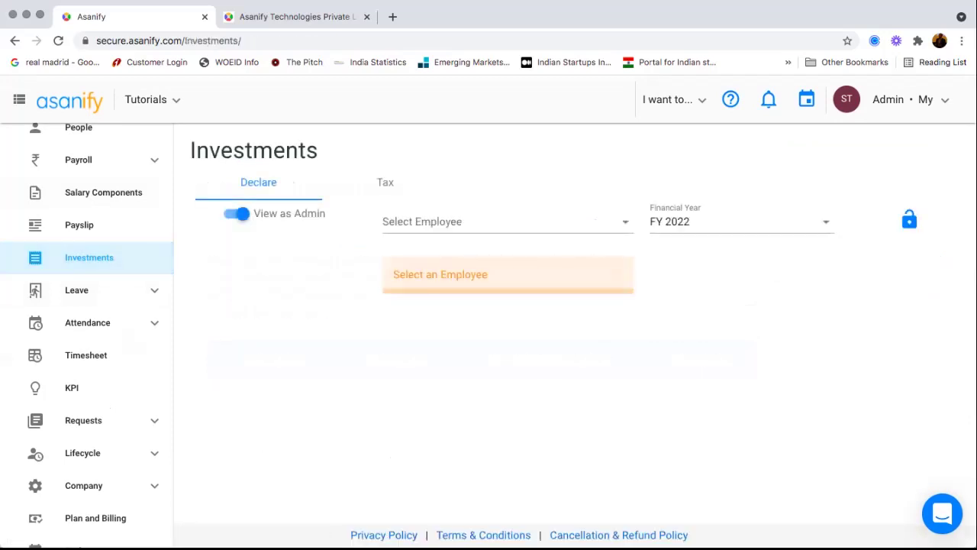
pyautogui.click(238, 214)
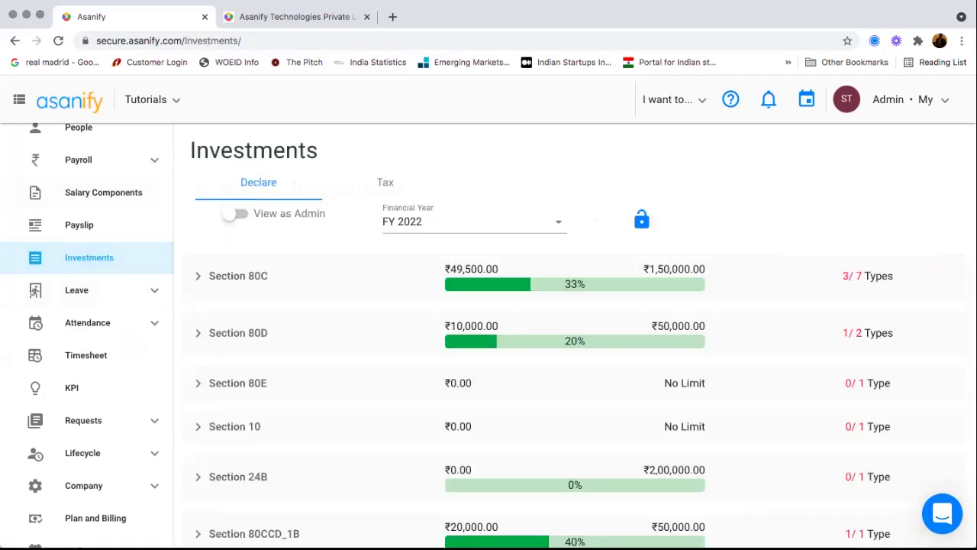
pyautogui.scroll(-1, 574, 335)
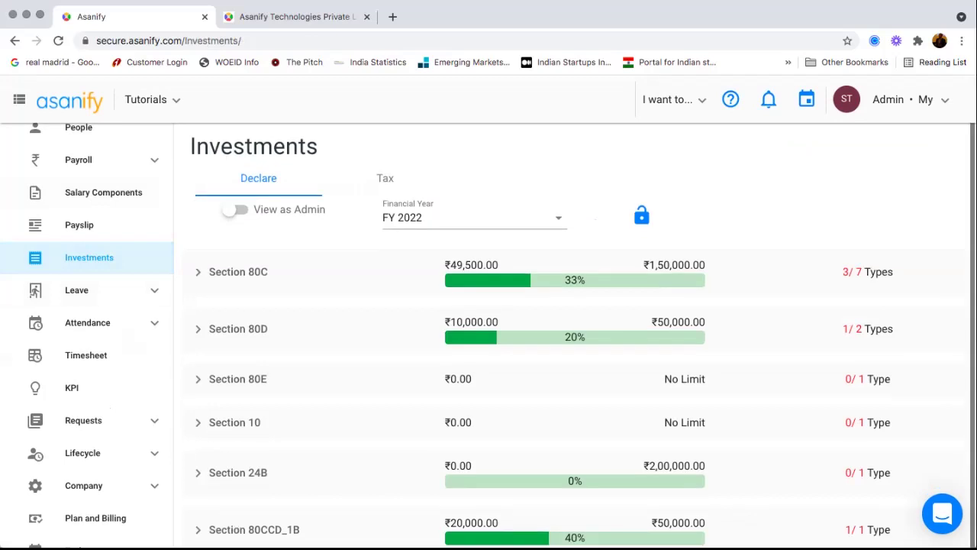
pyautogui.click(199, 273)
pyautogui.scroll(-2, 574, 335)
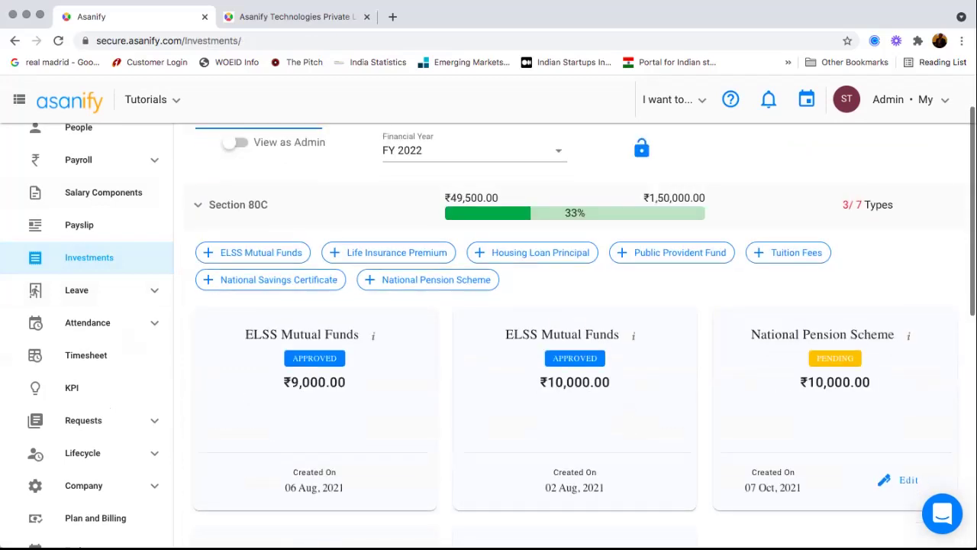
pyautogui.scroll(2, 574, 335)
pyautogui.scroll(-1, 231, 214)
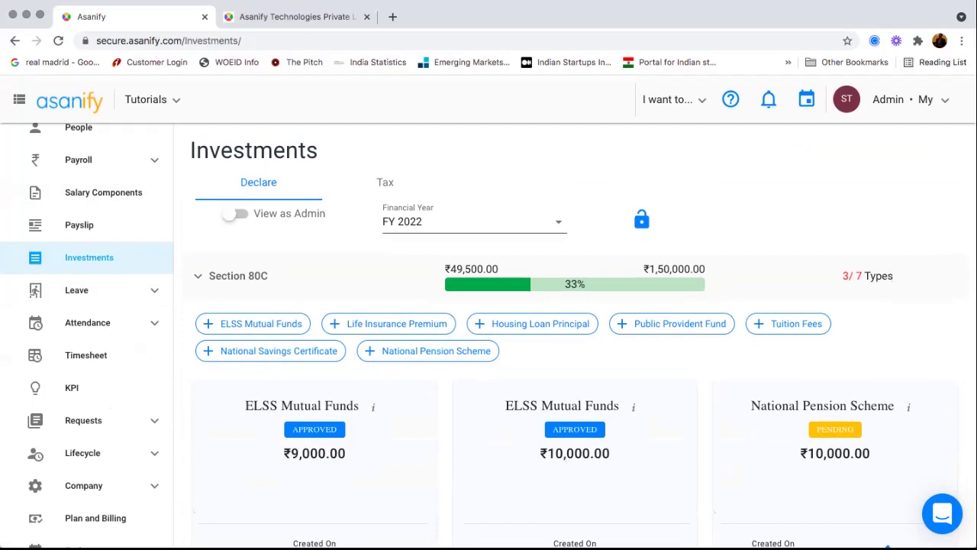
pyautogui.scroll(-1, 230, 214)
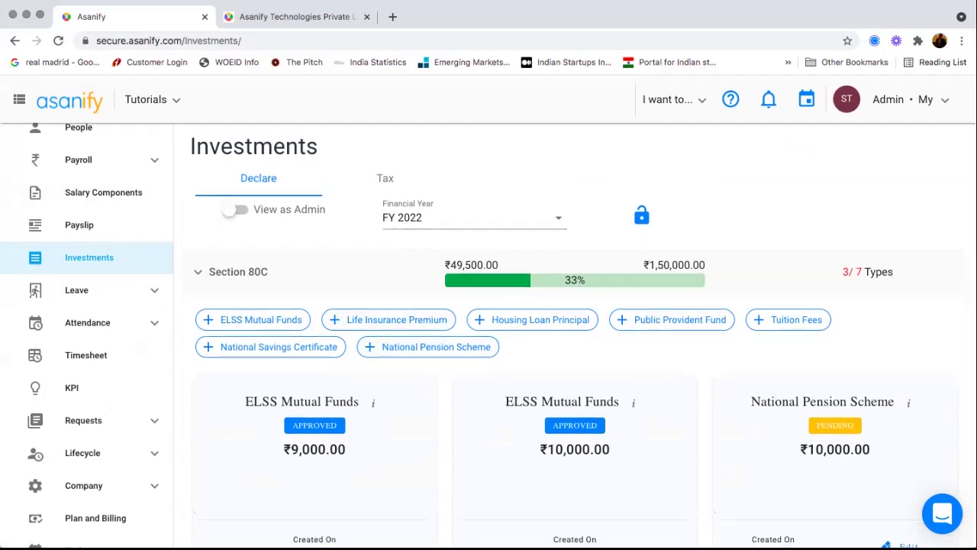
pyautogui.scroll(-3, 231, 213)
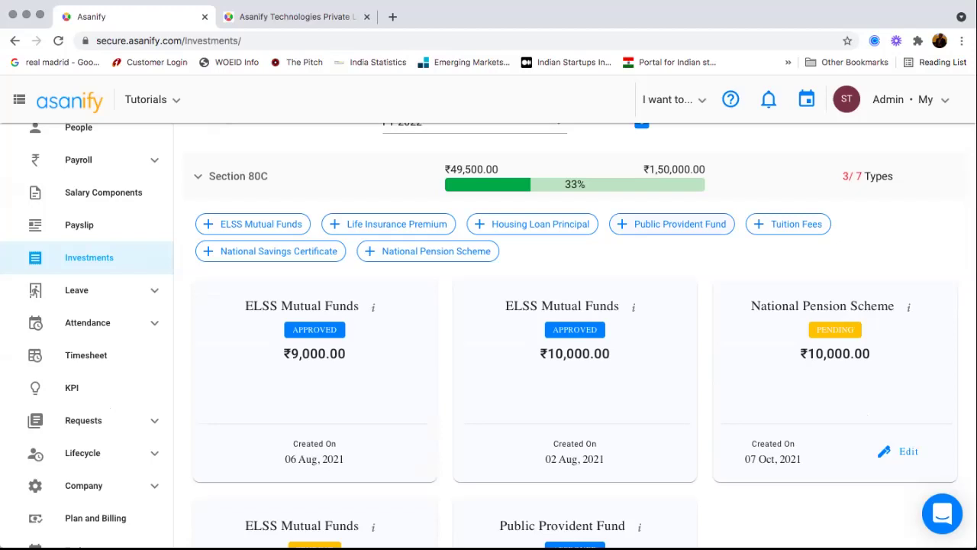
# - Declare a ₹12,000 Public Provident Fund investment, bringing Section 80C to ₹61,500
pyautogui.click(672, 224)
pyautogui.click(314, 352)
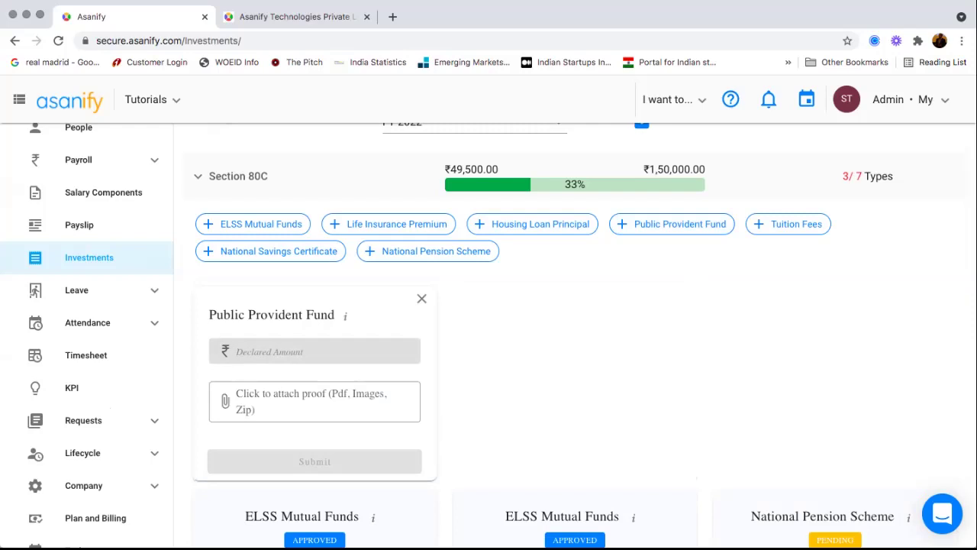
pyautogui.write('12000')
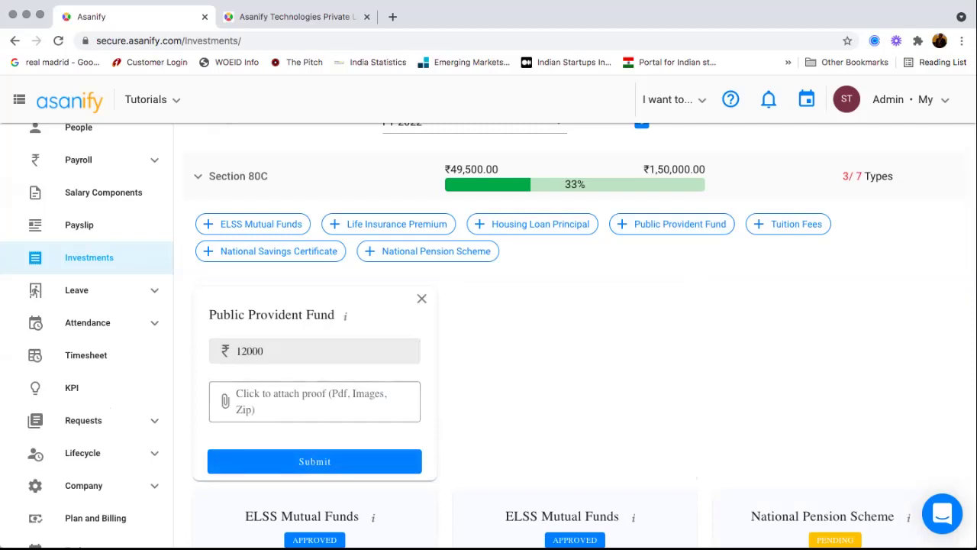
pyautogui.press('Return')
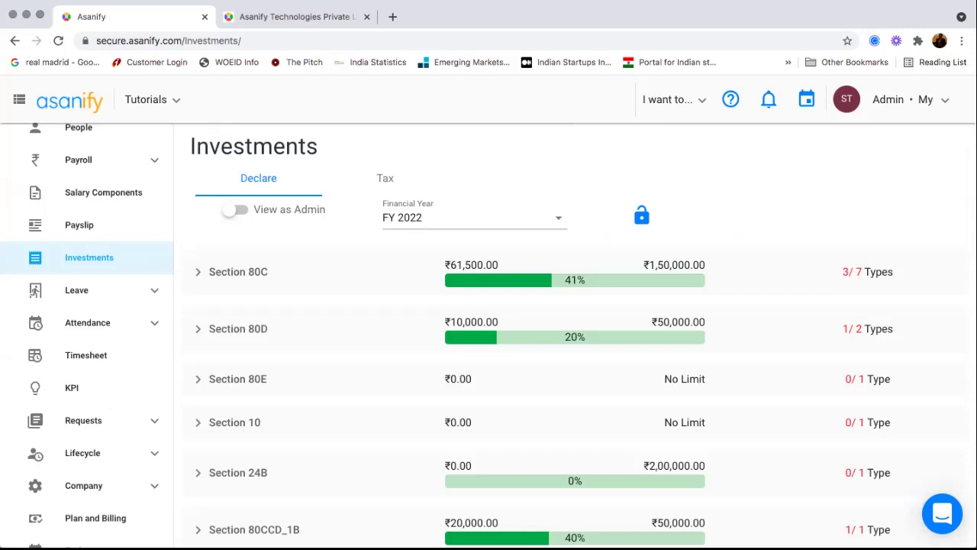
pyautogui.scroll(-5, 572, 335)
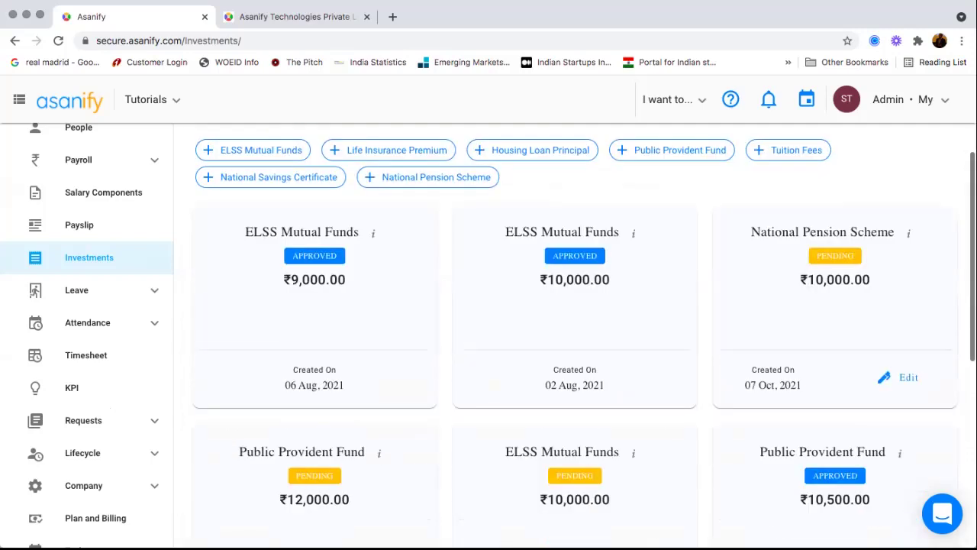
pyautogui.scroll(8, 572, 336)
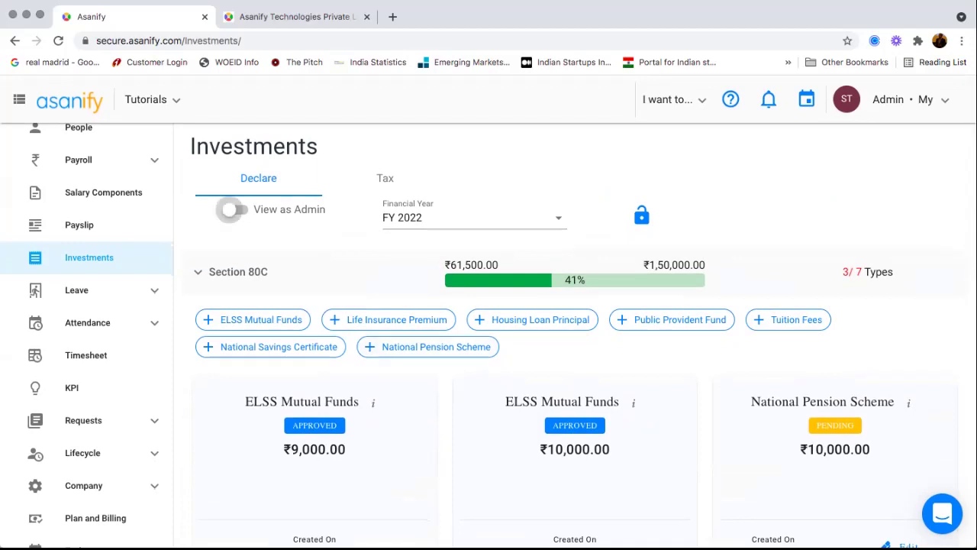
# - Switch to the admin view, select an employee, and expand their Section 80C declarations
pyautogui.click(236, 210)
pyautogui.click(504, 219)
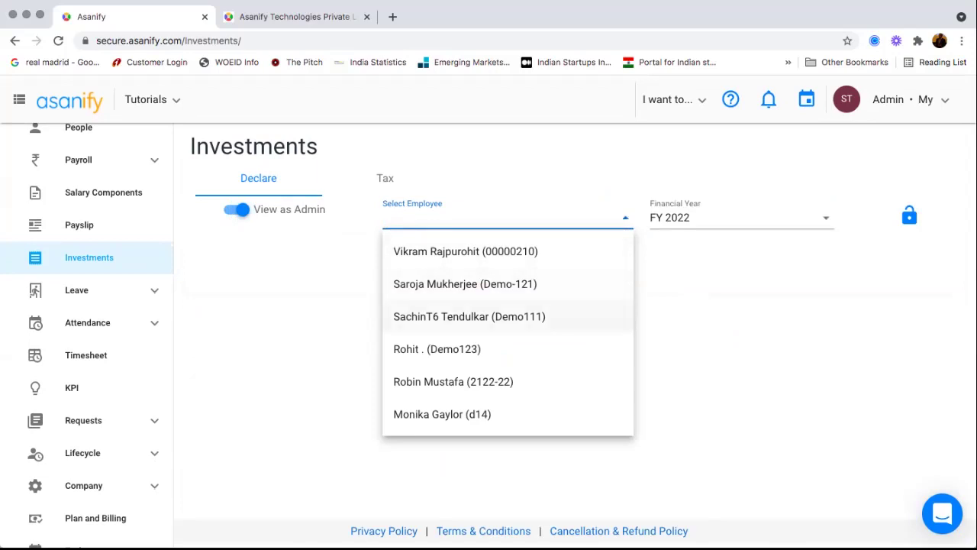
pyautogui.click(469, 316)
pyautogui.click(197, 271)
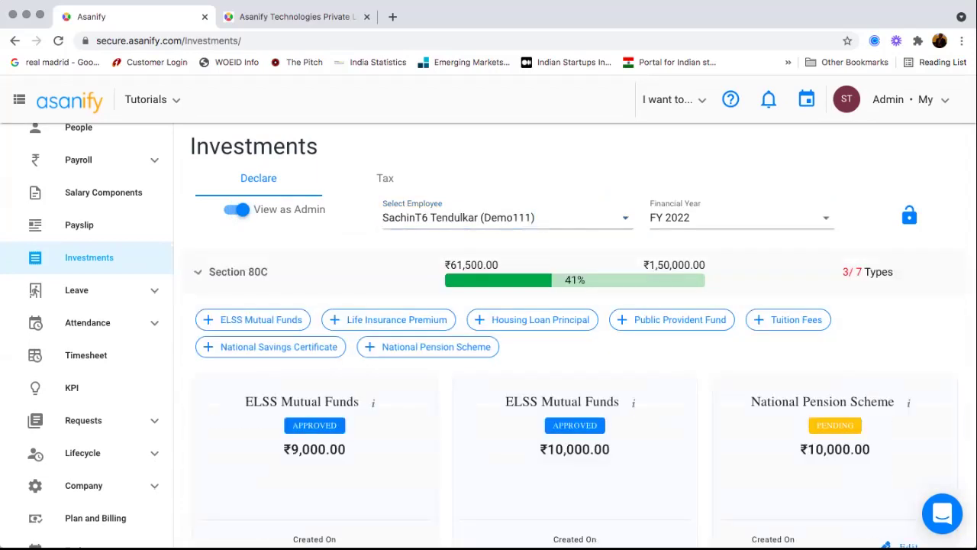
pyautogui.scroll(-3, 583, 317)
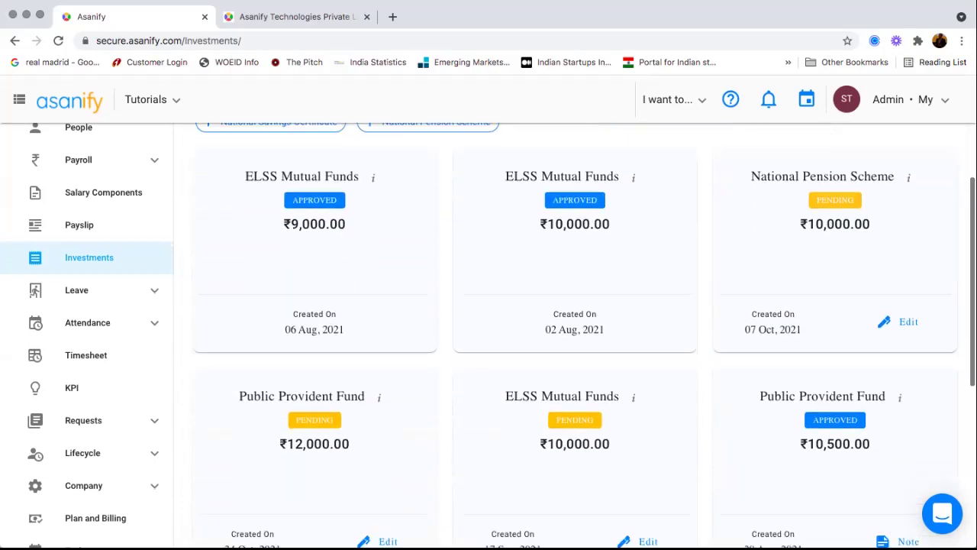
pyautogui.scroll(-1, 901, 305)
# - Reject the pending ₹10,000 National Pension Scheme declaration
pyautogui.click(901, 293)
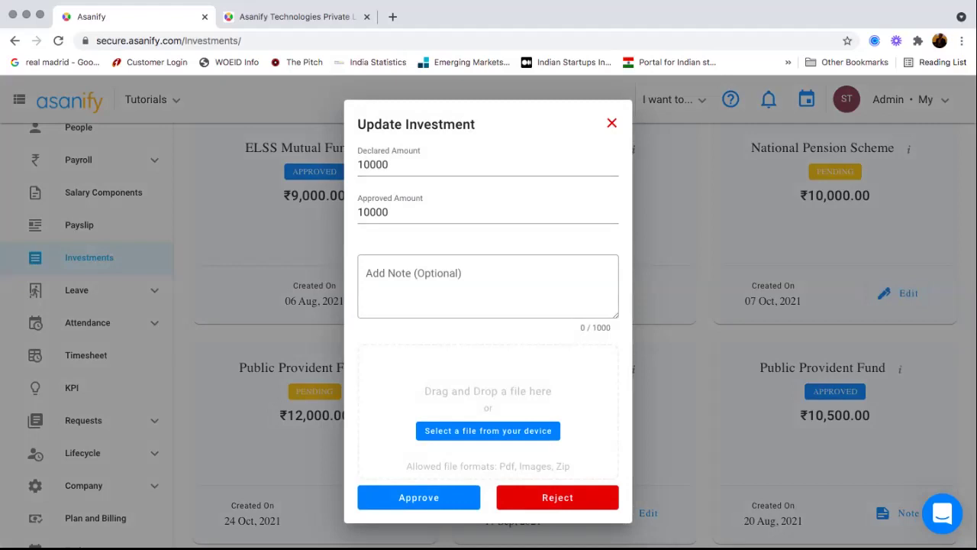
pyautogui.click(557, 498)
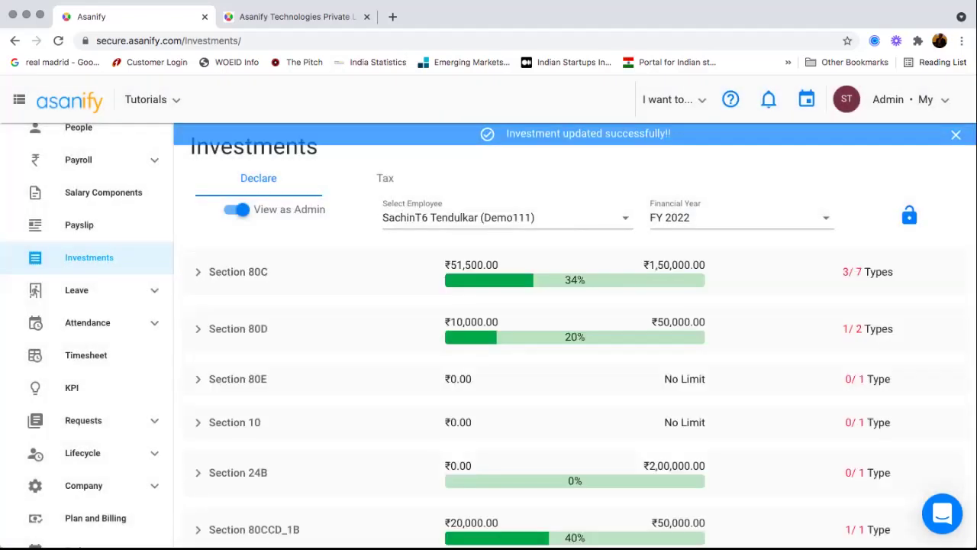
pyautogui.scroll(1, 572, 344)
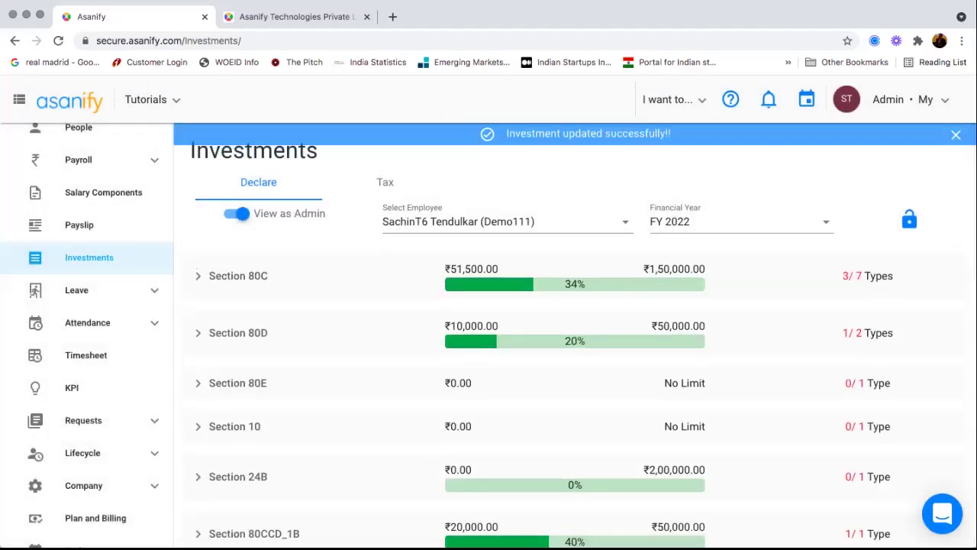
pyautogui.scroll(2, 87, 321)
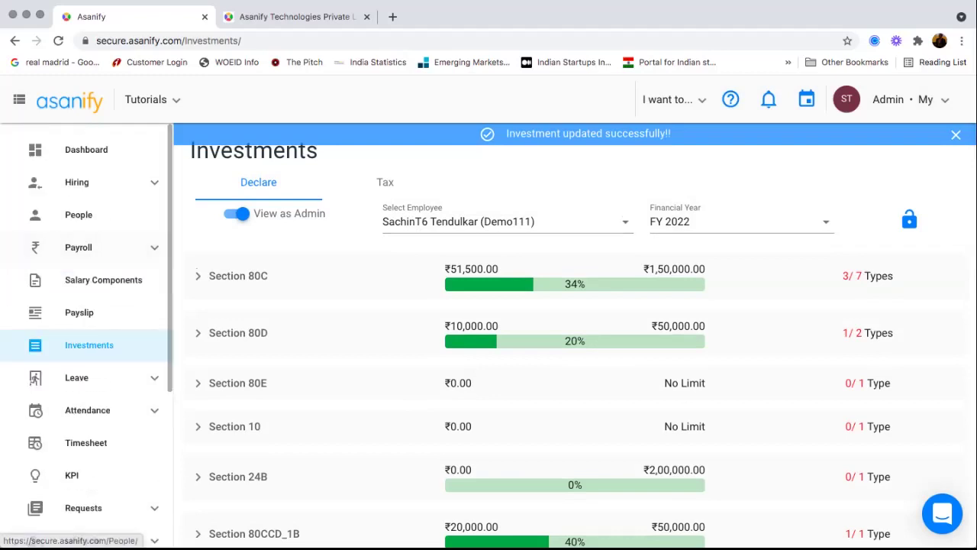
# - Run payroll for October 2021 and review the 16 employees' net salaries on the Earnings step
pyautogui.click(78, 248)
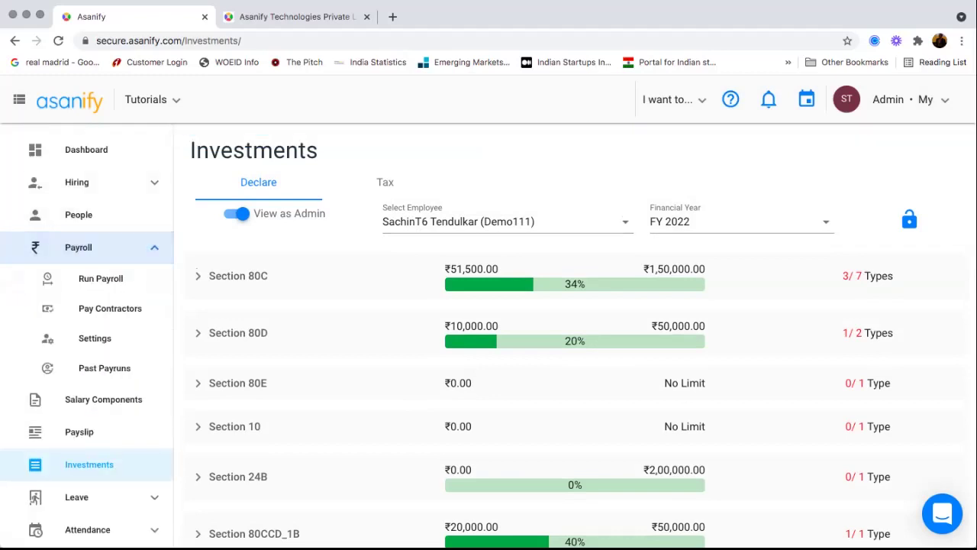
pyautogui.click(100, 279)
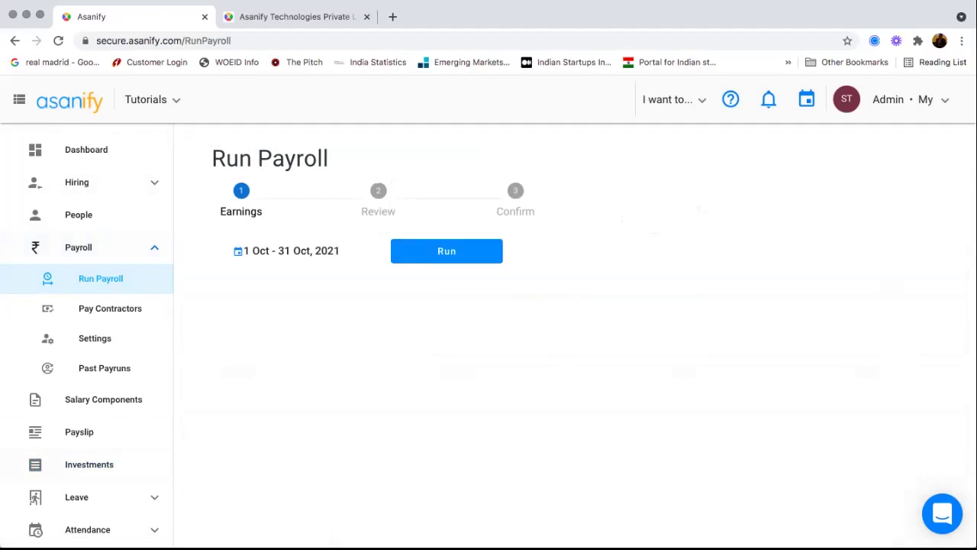
pyautogui.click(291, 251)
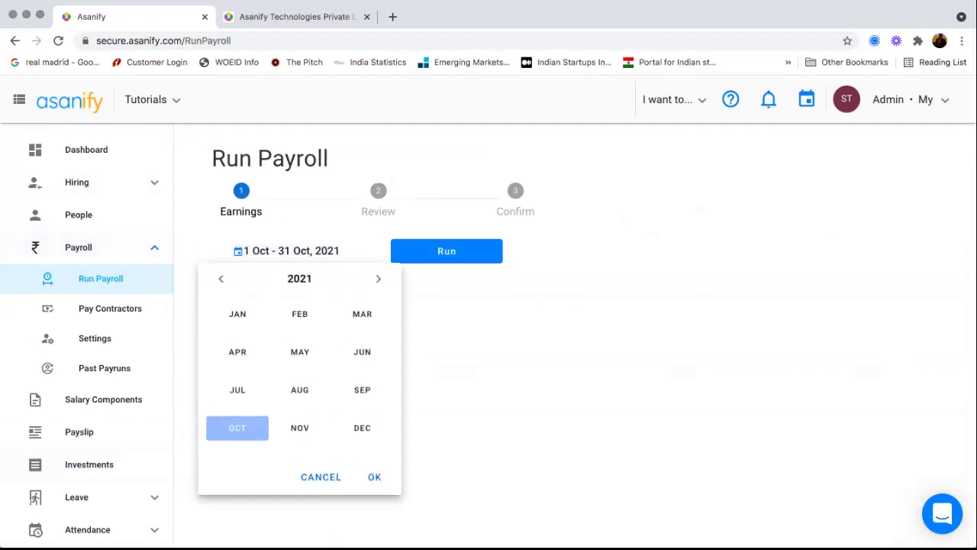
pyautogui.click(374, 477)
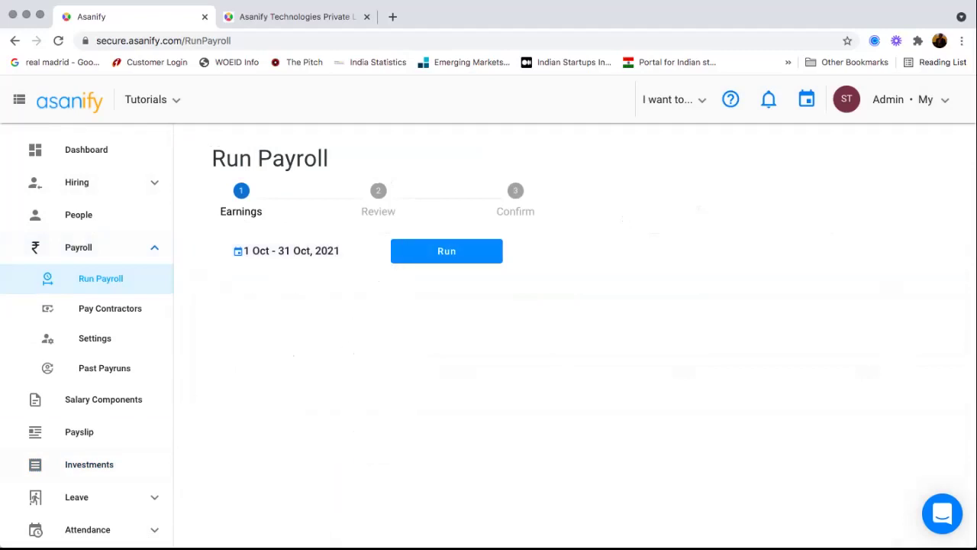
pyautogui.click(447, 251)
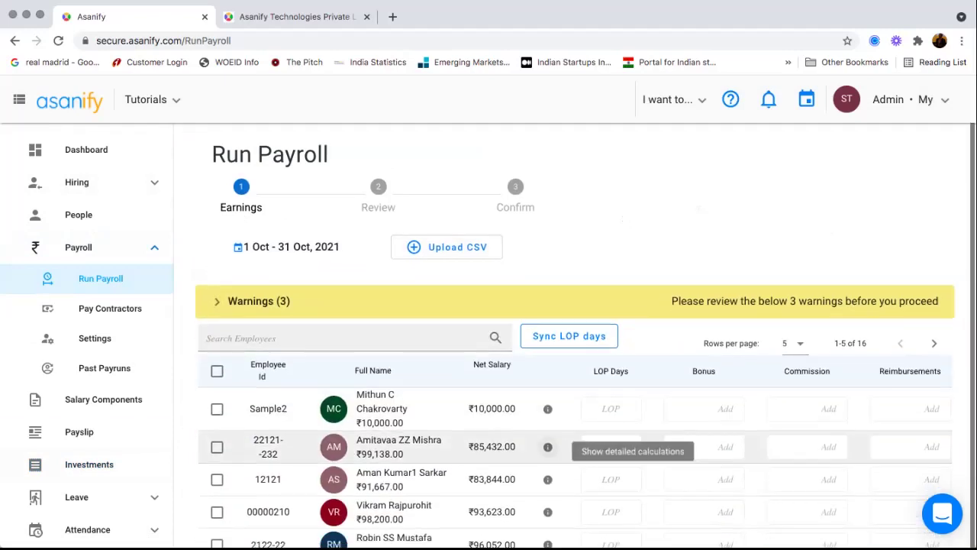
pyautogui.scroll(-1, 547, 440)
pyautogui.scroll(-3, 547, 441)
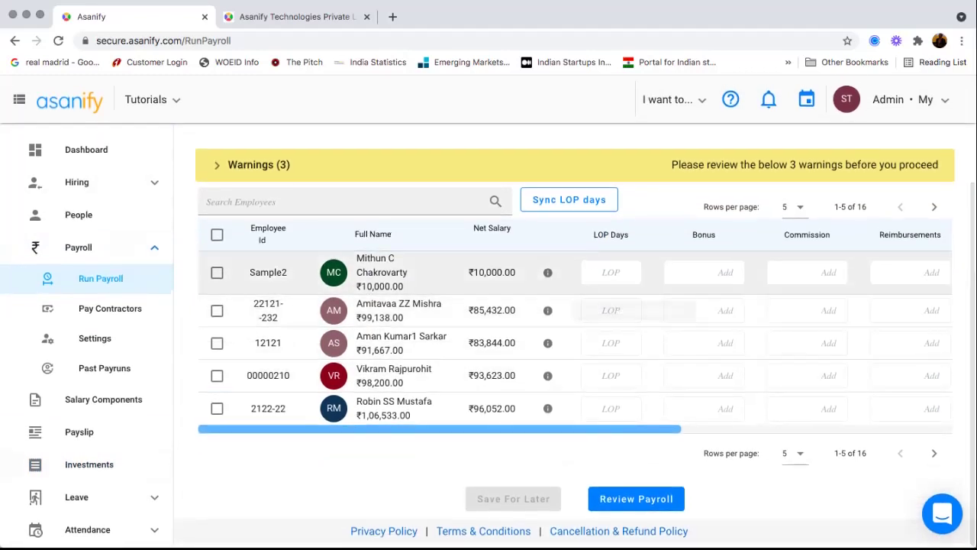
pyautogui.scroll(3, 580, 336)
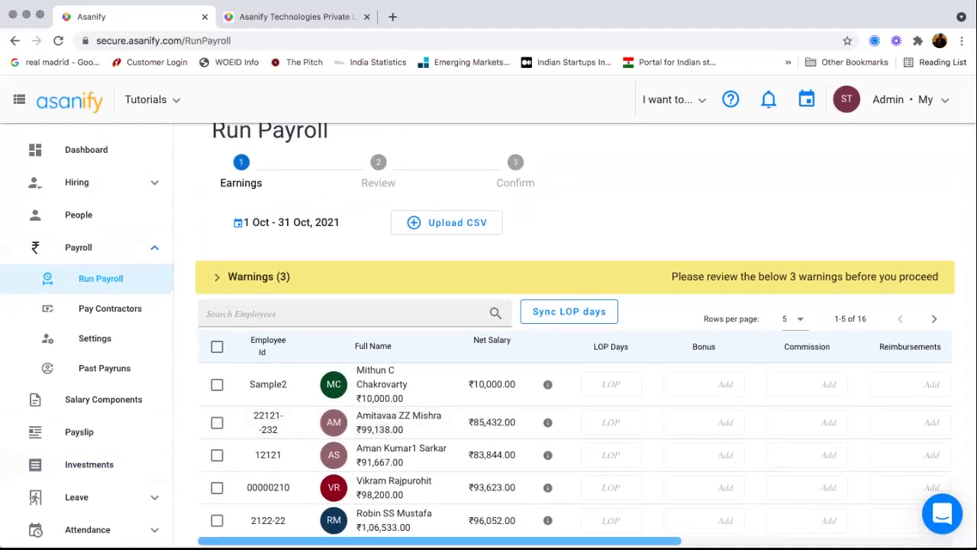
# - Expand and read the 3 warnings: old-regime TDS risk, 11 missing PANs, 12 missing bank details
pyautogui.click(217, 277)
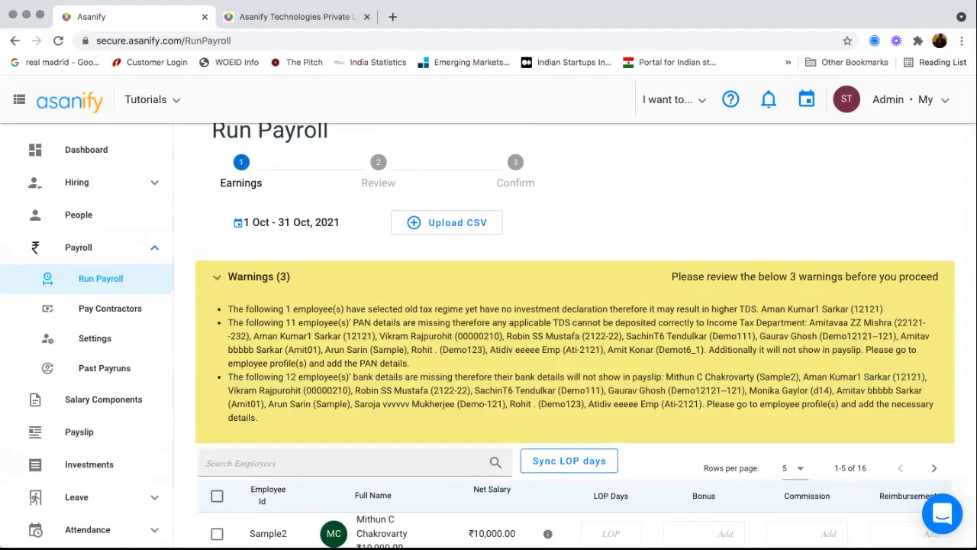
pyautogui.scroll(-1, 573, 336)
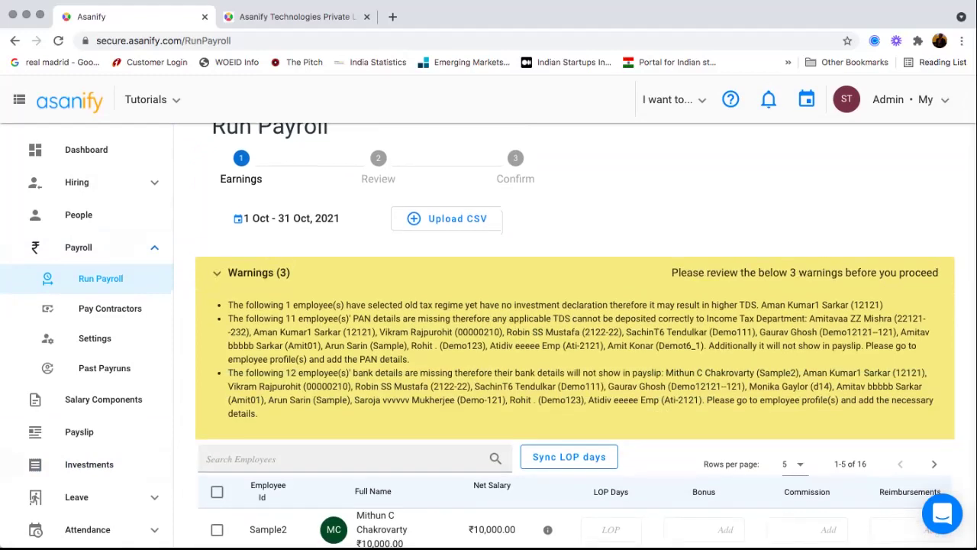
pyautogui.scroll(-3, 572, 336)
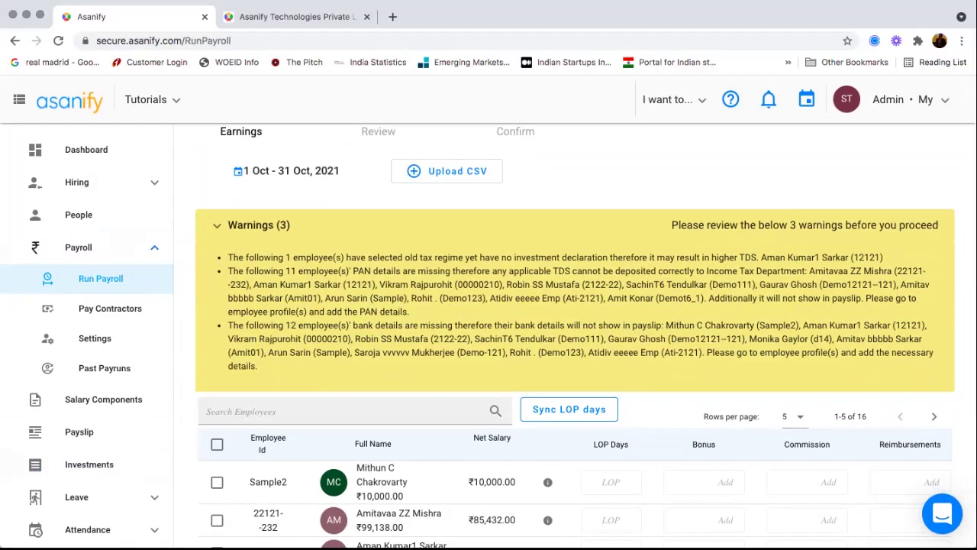
pyautogui.moveTo(393, 257); pyautogui.dragTo(499, 257)
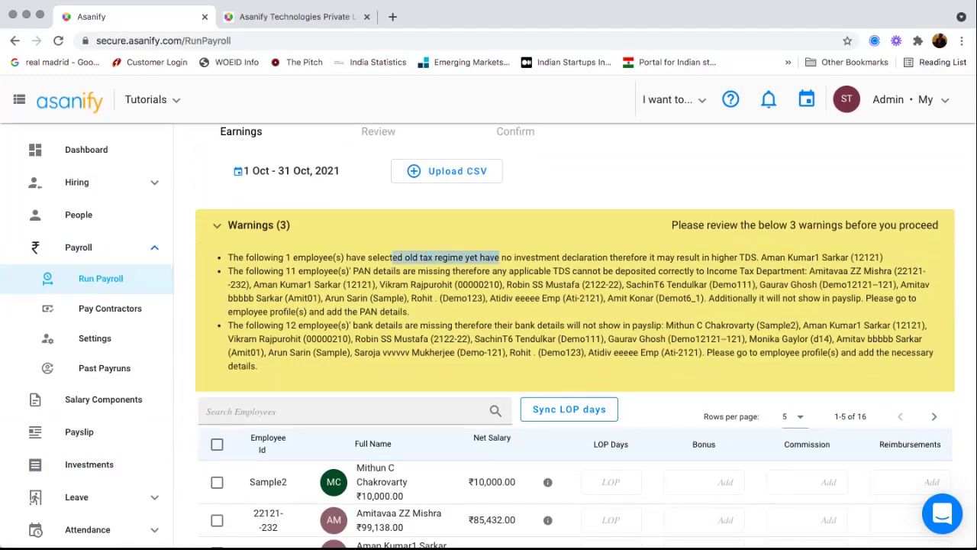
pyautogui.moveTo(638, 257); pyautogui.dragTo(686, 257)
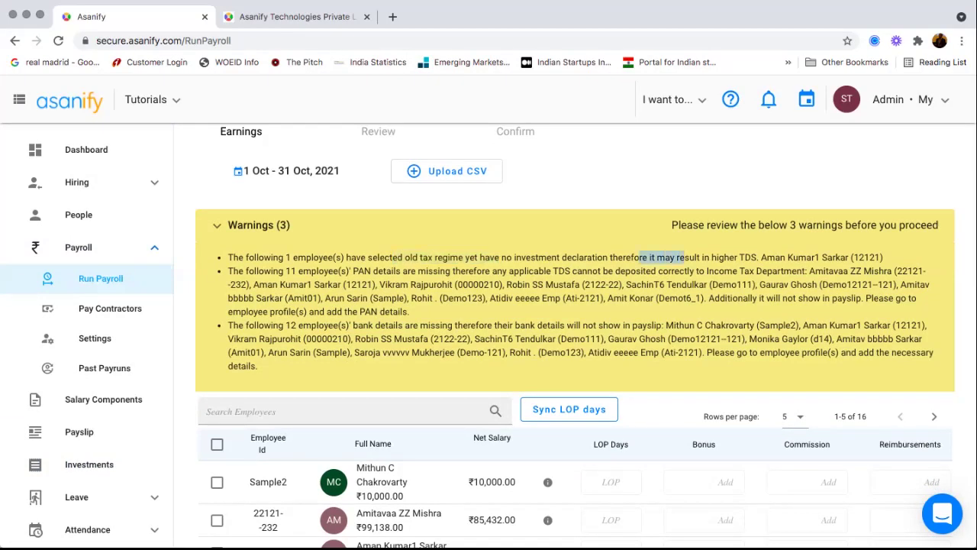
pyautogui.moveTo(533, 271); pyautogui.dragTo(601, 284)
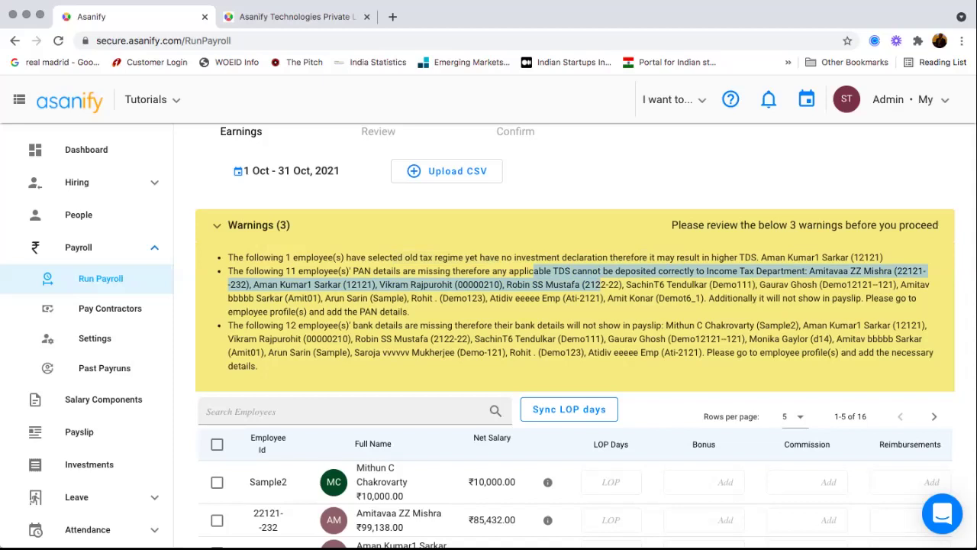
pyautogui.moveTo(420, 325); pyautogui.dragTo(571, 352)
pyautogui.scroll(-2, 571, 352)
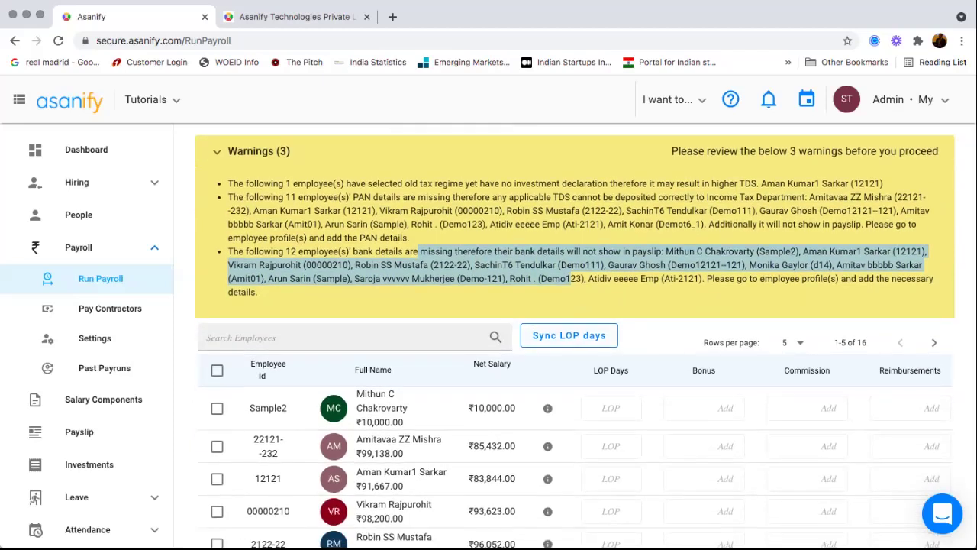
pyautogui.scroll(-3, 571, 352)
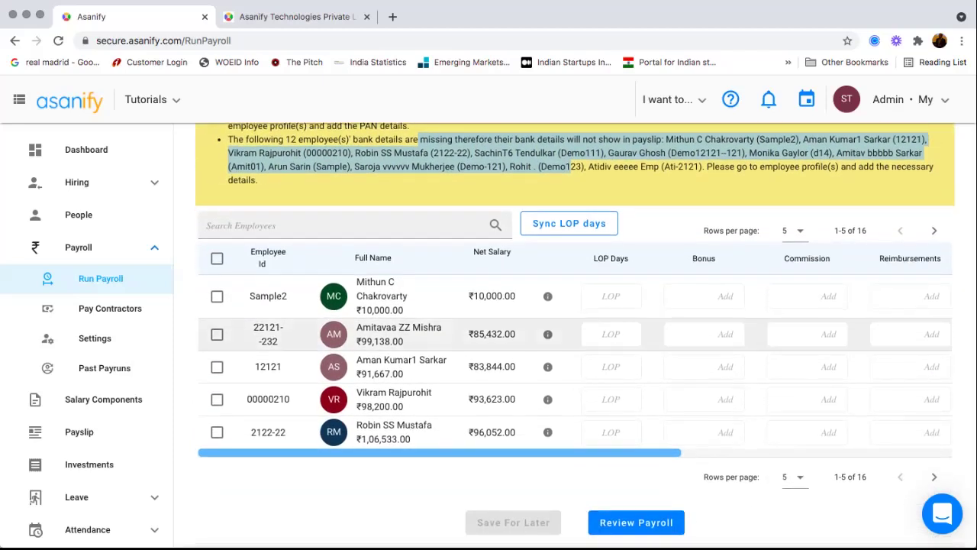
pyautogui.scroll(2, 571, 352)
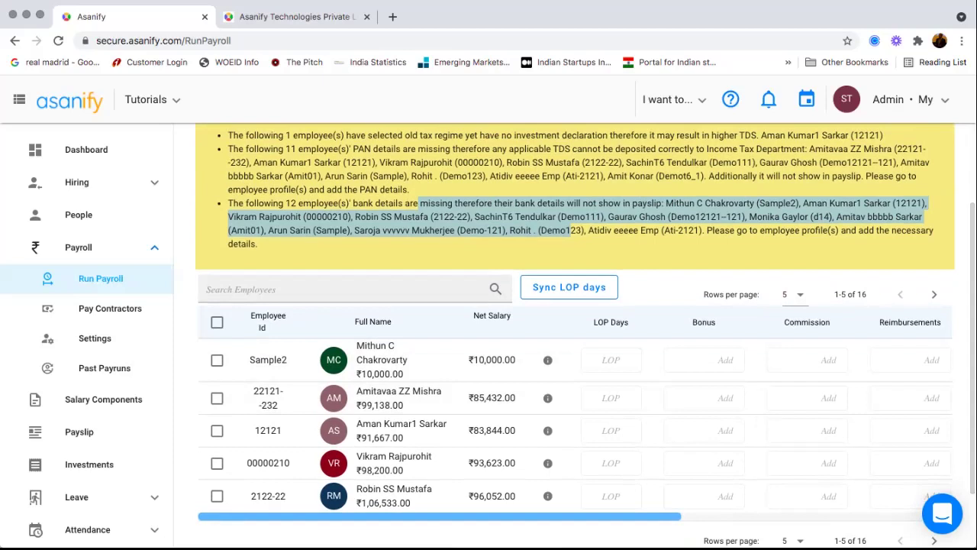
pyautogui.scroll(4, 571, 352)
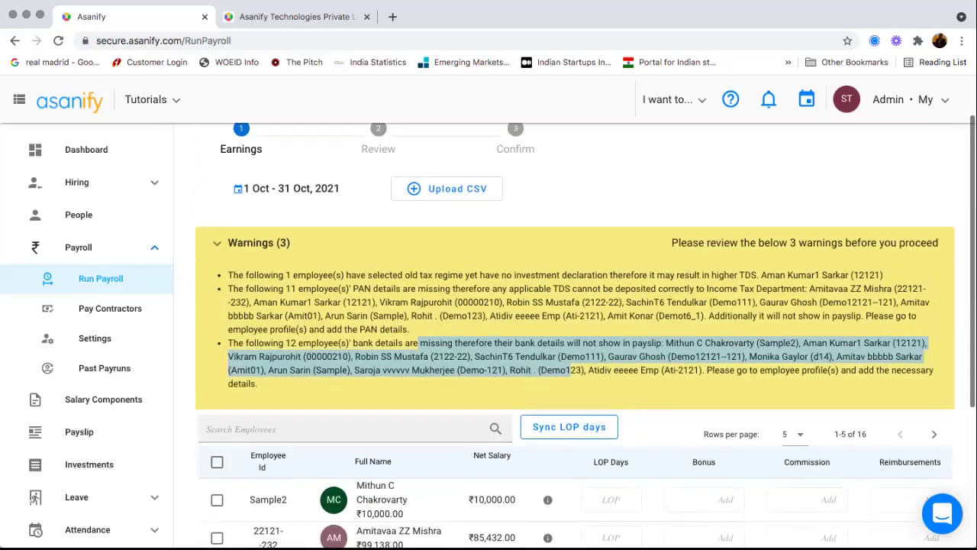
# - Collapse the warnings and sync LOP days for 01–31 Oct 2021 from leave and attendance
pyautogui.click(217, 249)
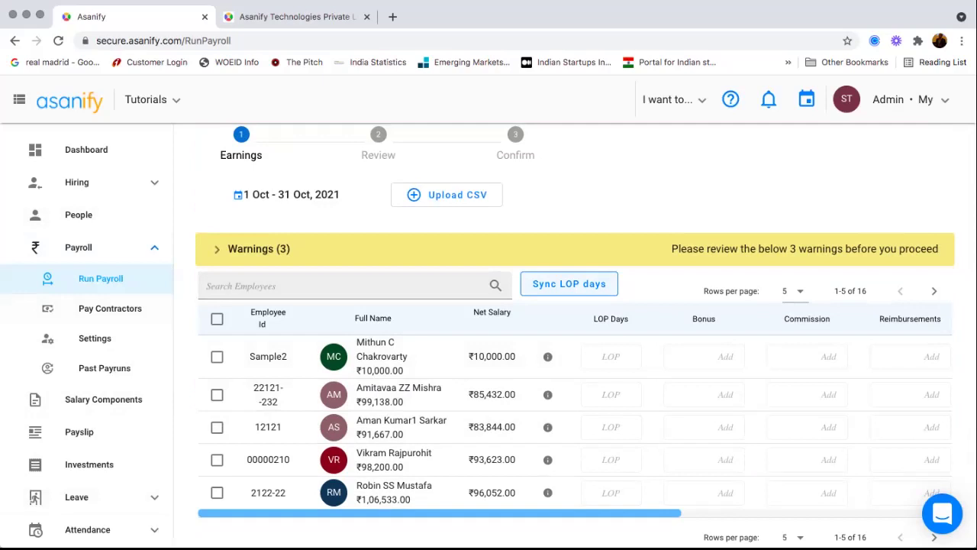
pyautogui.click(603, 281)
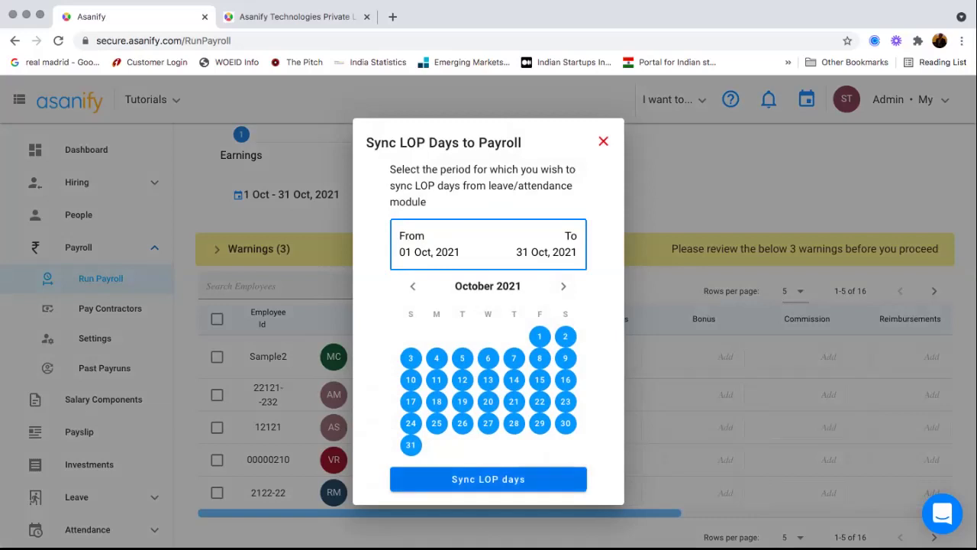
pyautogui.click(489, 480)
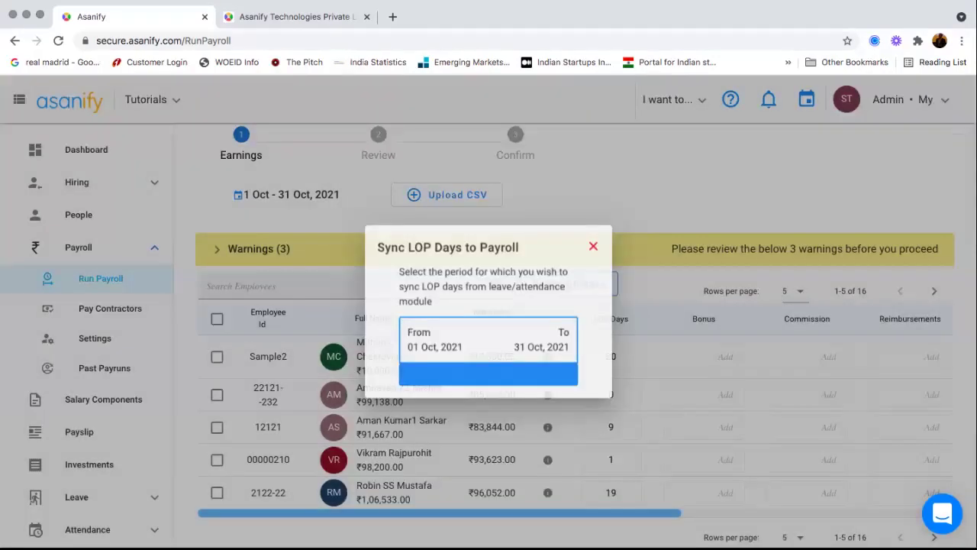
pyautogui.scroll(-1, 575, 458)
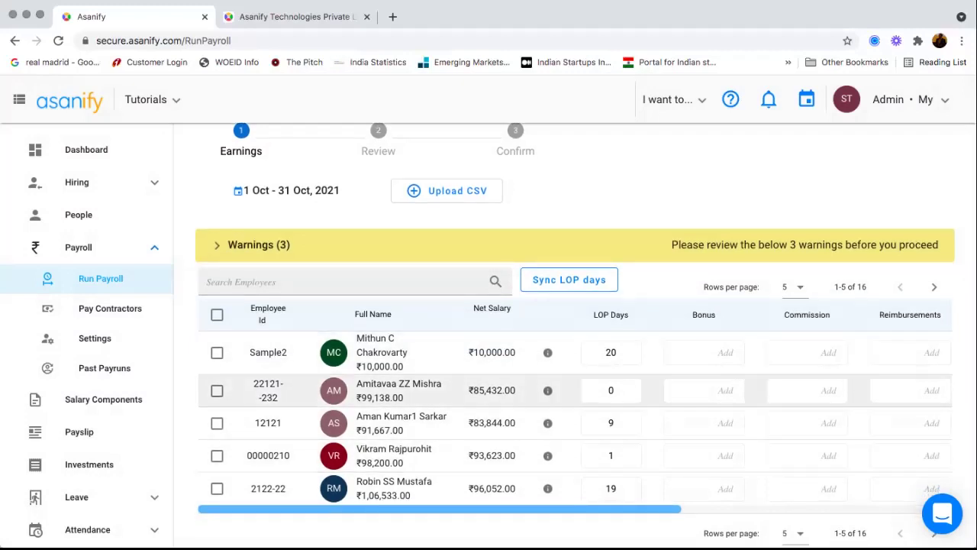
pyautogui.scroll(-3, 575, 382)
# - Advance October payroll to Review and scroll across to the PF, ESI, TDS and Net Salary columns
pyautogui.click(636, 498)
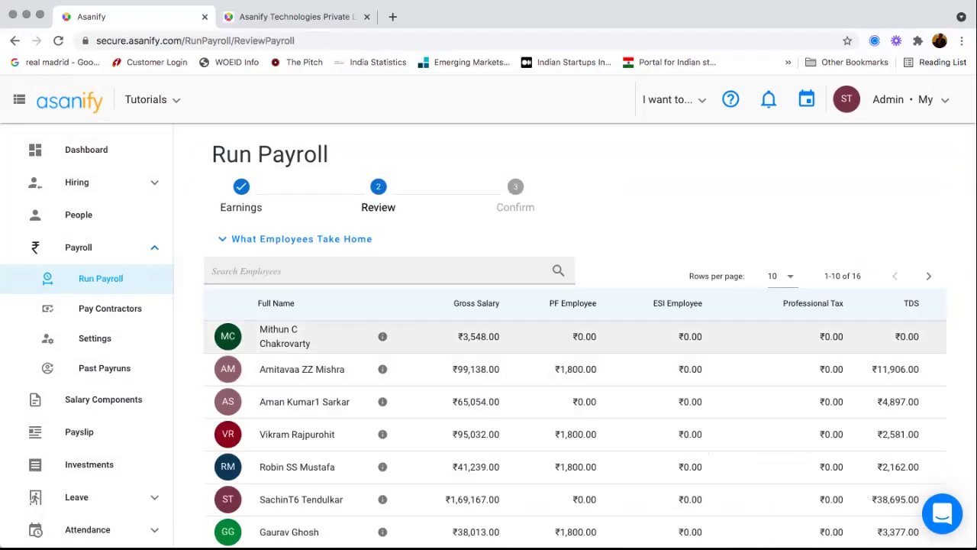
pyautogui.scroll(-2, 575, 381)
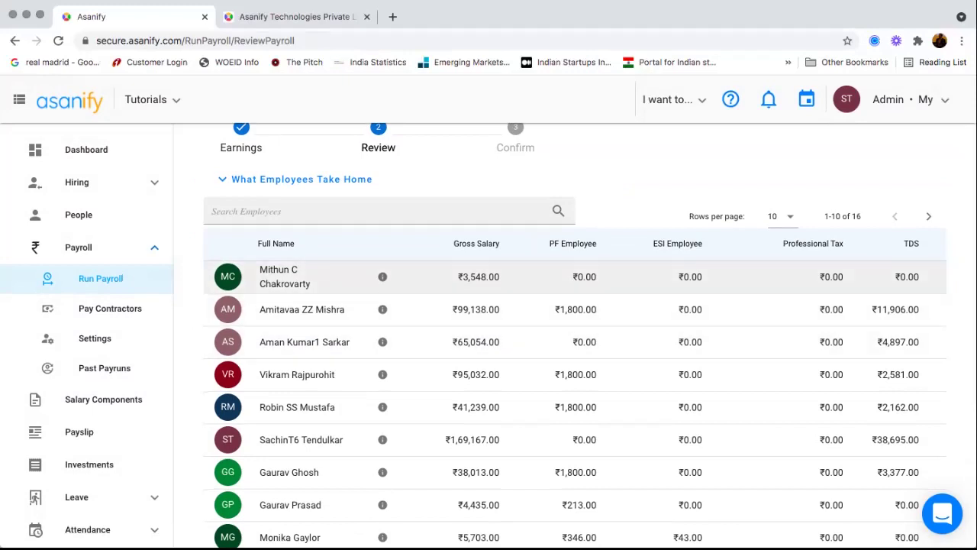
pyautogui.hscroll(3, 575, 309)
pyautogui.hscroll(5, 575, 309)
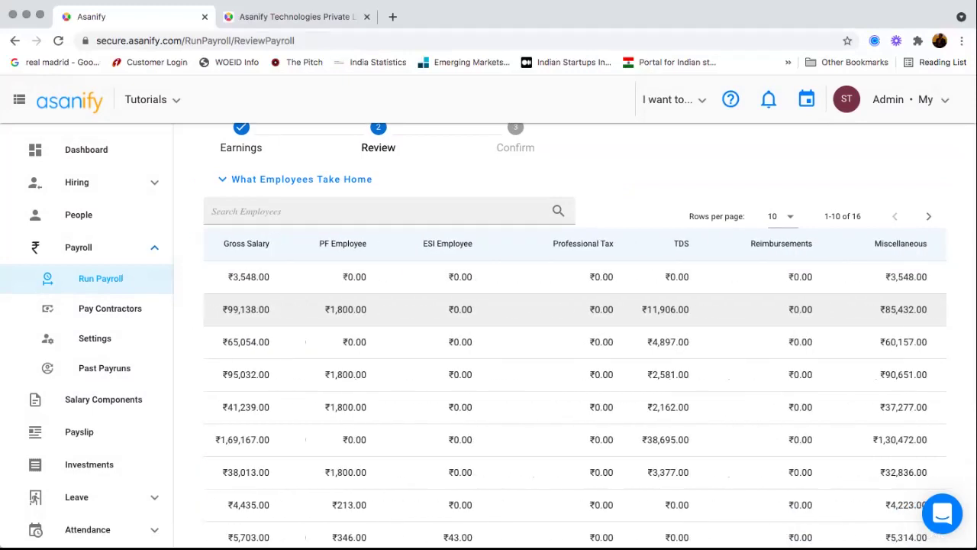
pyautogui.hscroll(1, 574, 309)
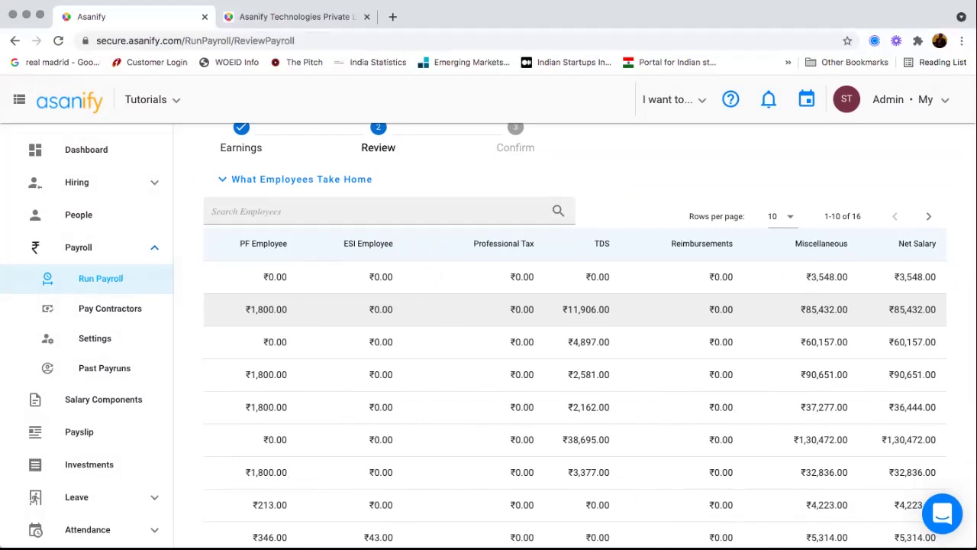
pyautogui.hscroll(-9, 575, 309)
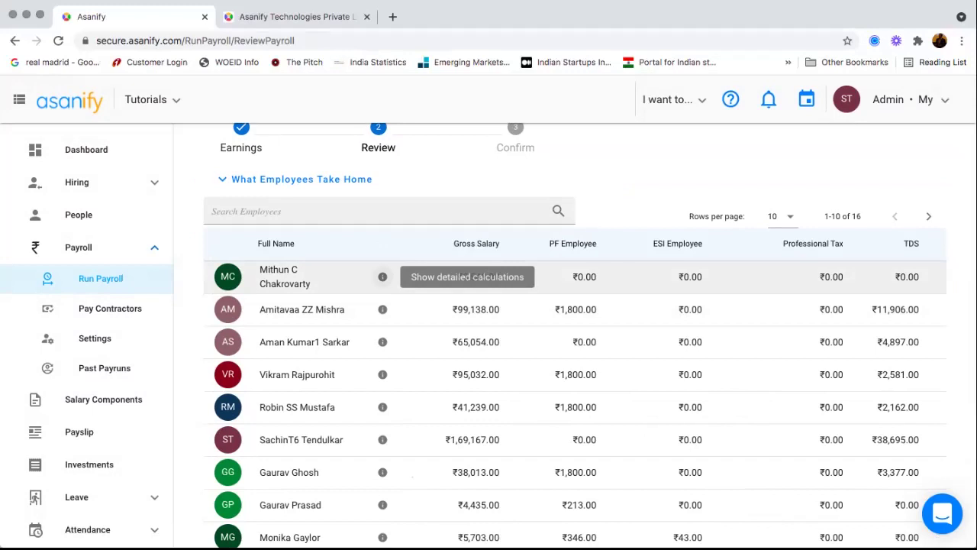
# - Open the first employee's calculation breakdown and expand applicable salary, processed inputs, recurring earnings and proration (20 LOP days)
pyautogui.click(382, 277)
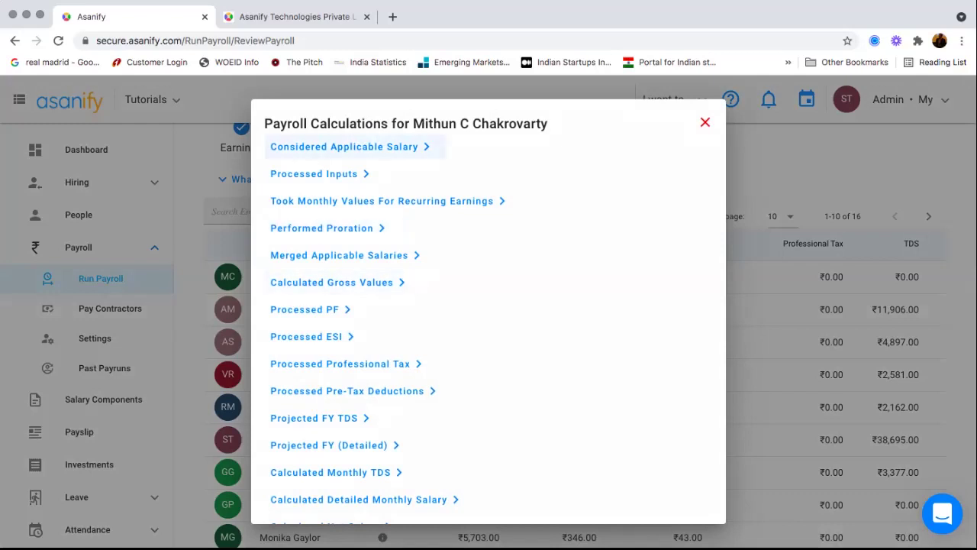
pyautogui.click(344, 146)
pyautogui.scroll(-5, 489, 321)
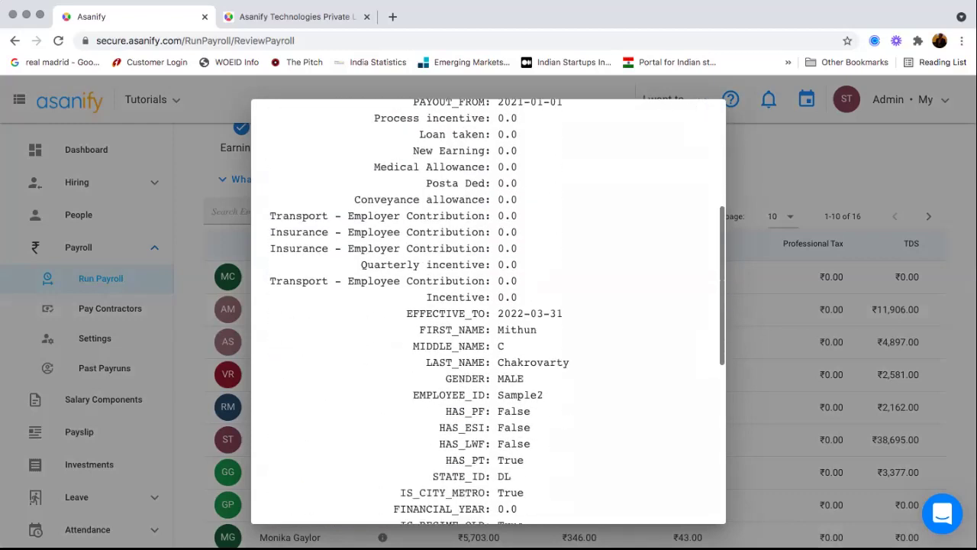
pyautogui.scroll(-5, 488, 321)
pyautogui.click(314, 233)
pyautogui.doubleClick(412, 256)
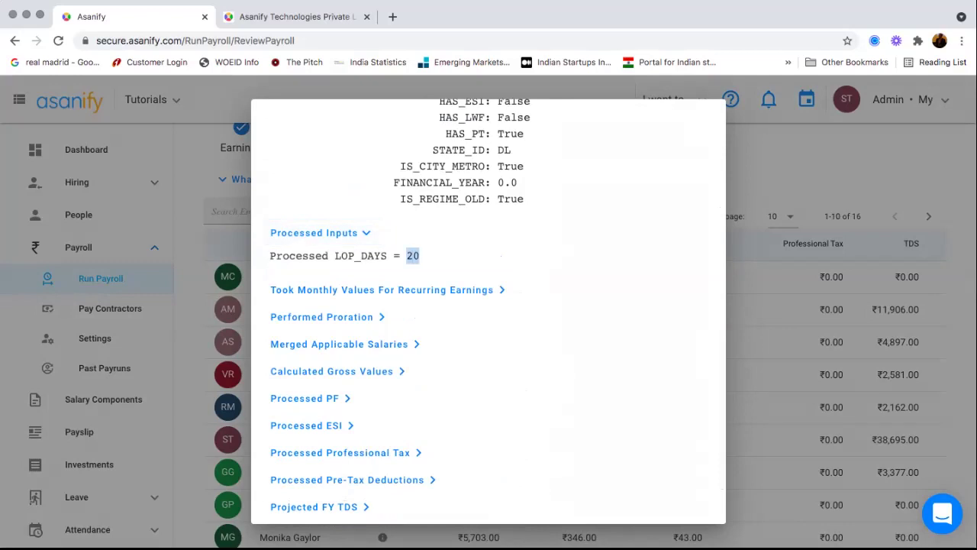
pyautogui.click(382, 290)
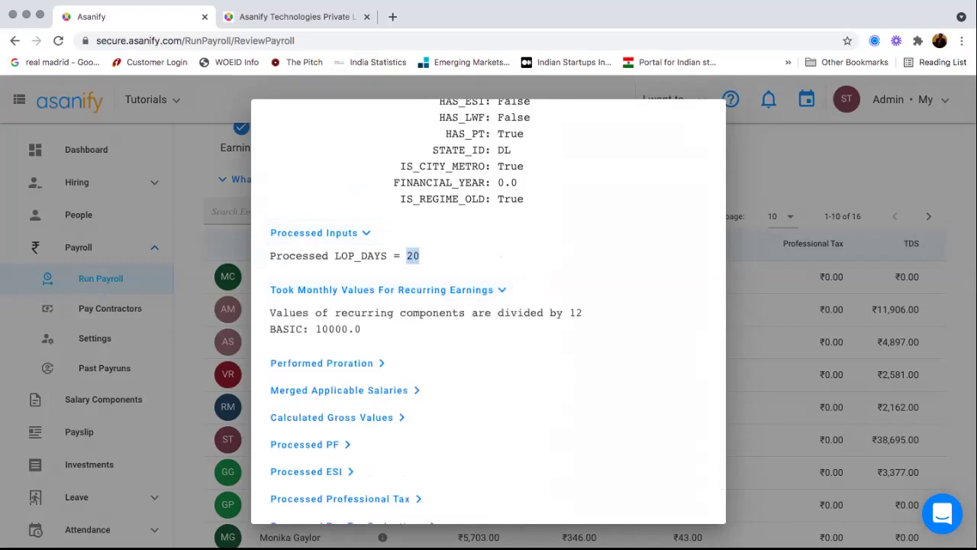
pyautogui.click(321, 363)
pyautogui.scroll(-1, 488, 311)
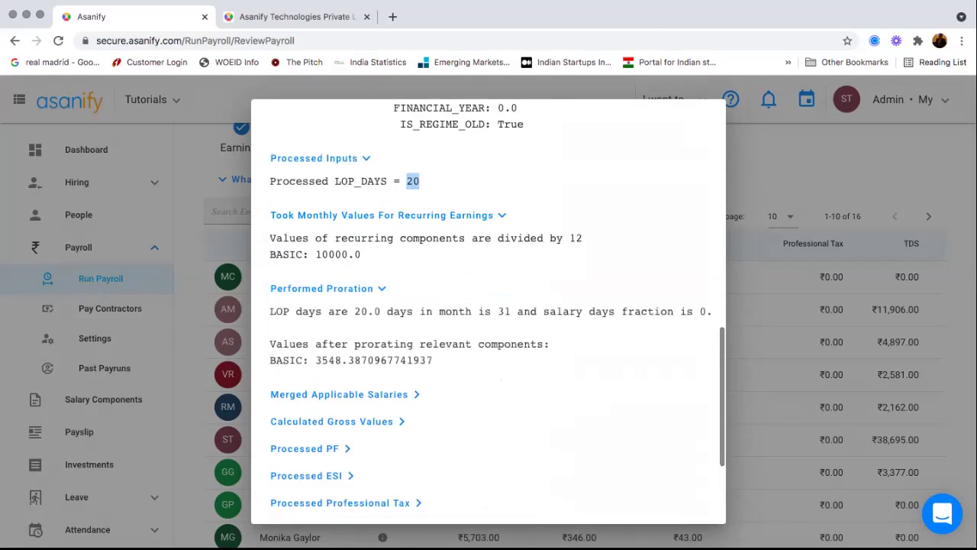
pyautogui.doubleClick(367, 311)
pyautogui.hscroll(3, 489, 336)
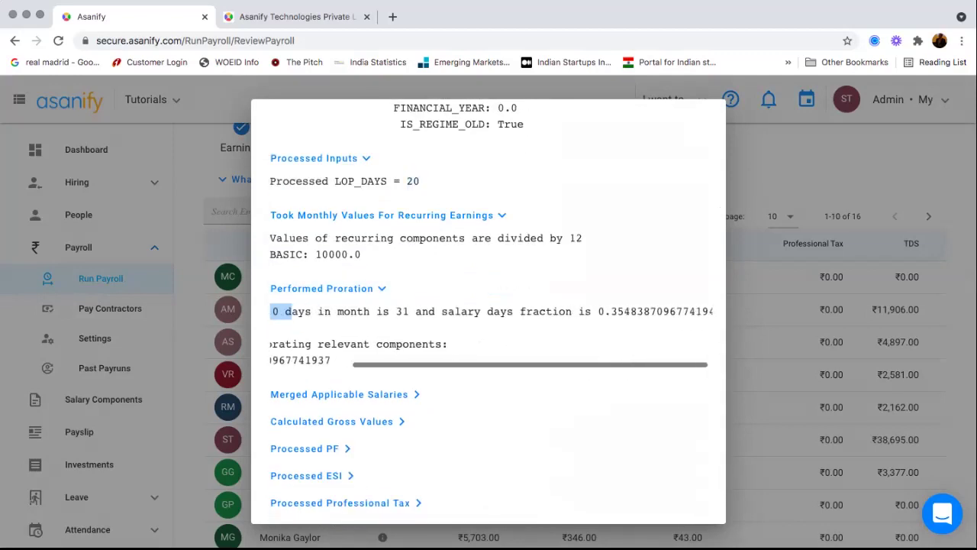
pyautogui.hscroll(-3, 488, 336)
pyautogui.scroll(-3, 336, 305)
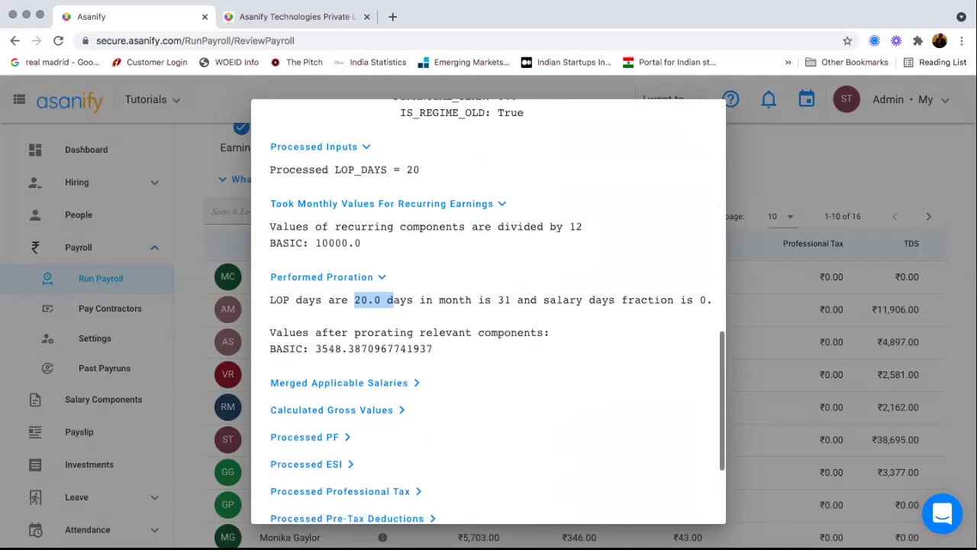
# - Expand the gross value, ESI, professional tax, pre-tax deduction and full-year projection sections
pyautogui.click(331, 302)
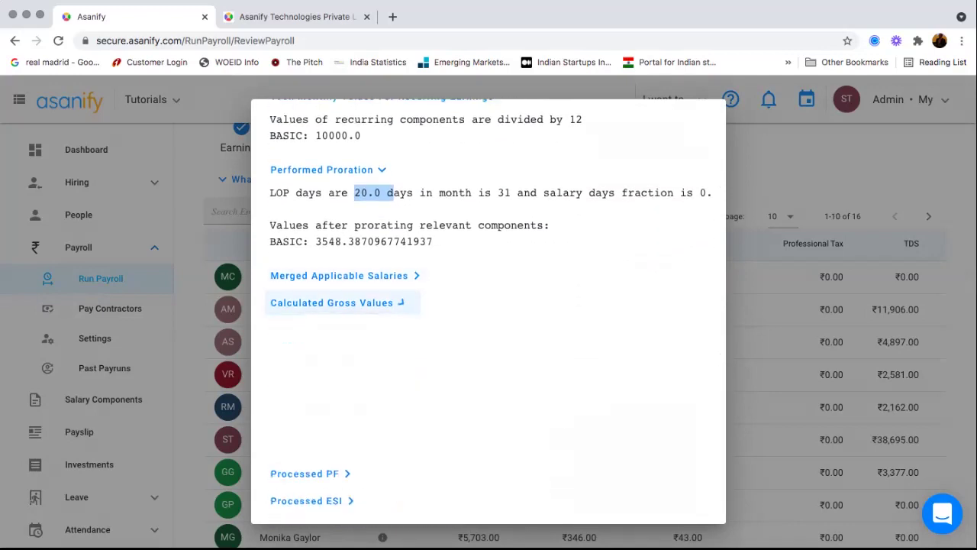
pyautogui.scroll(-2, 336, 305)
pyautogui.scroll(-1, 321, 306)
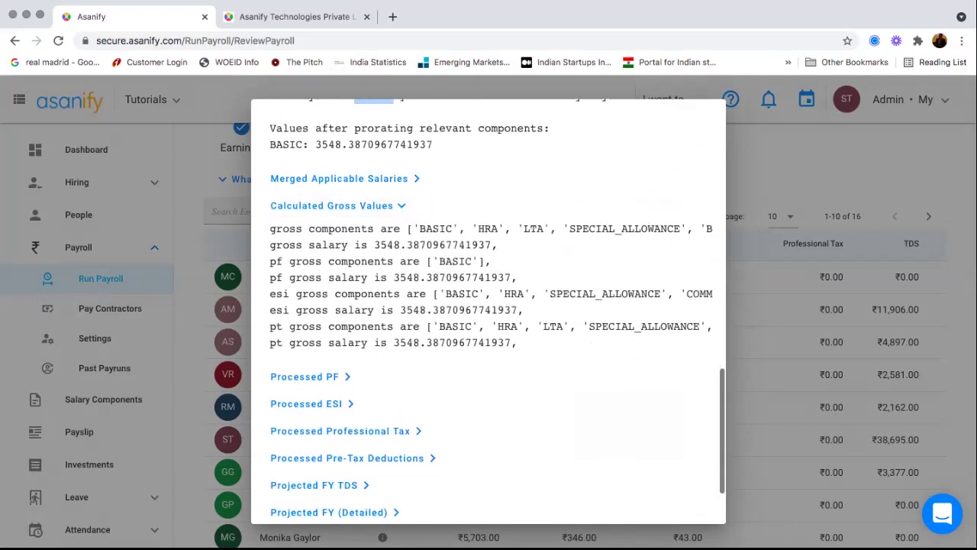
pyautogui.scroll(-2, 320, 305)
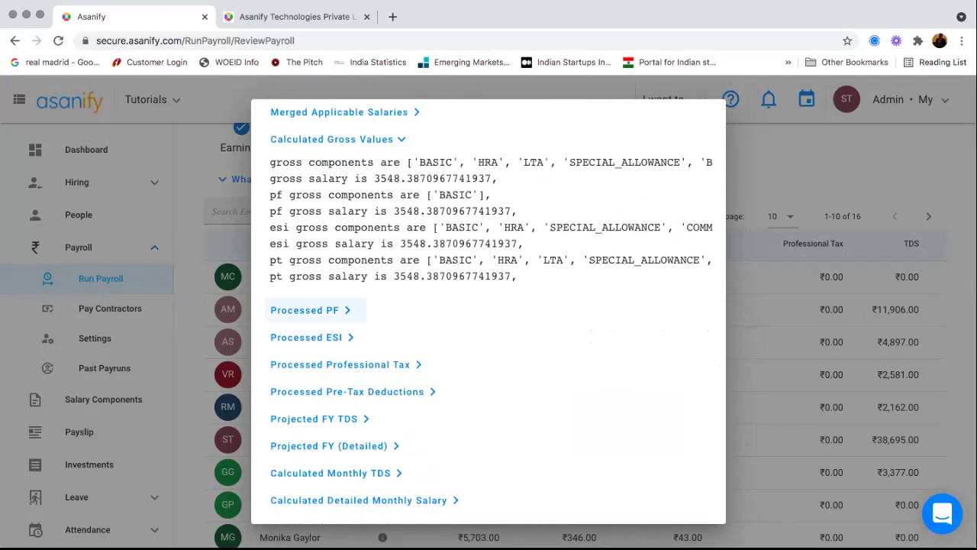
pyautogui.click(306, 337)
pyautogui.scroll(-1, 336, 320)
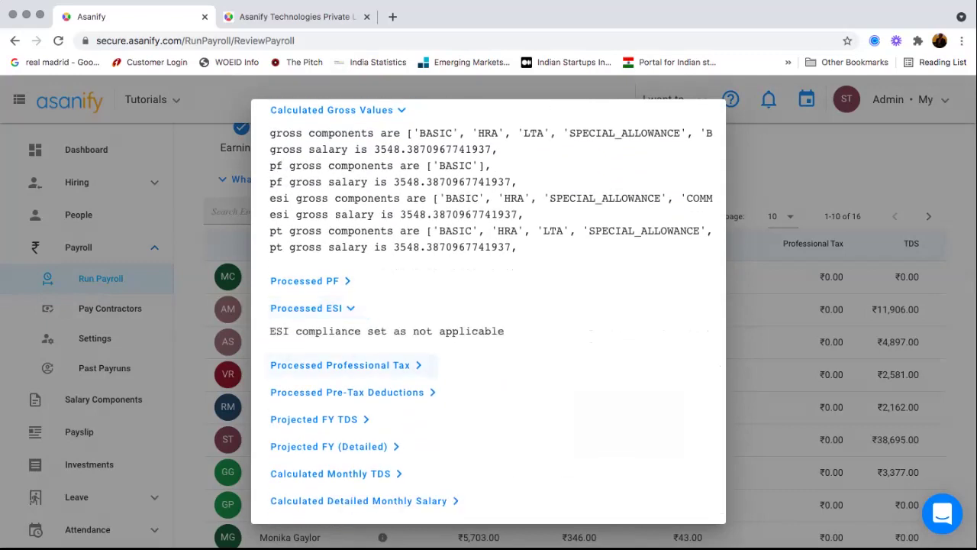
pyautogui.click(343, 365)
pyautogui.scroll(-2, 344, 336)
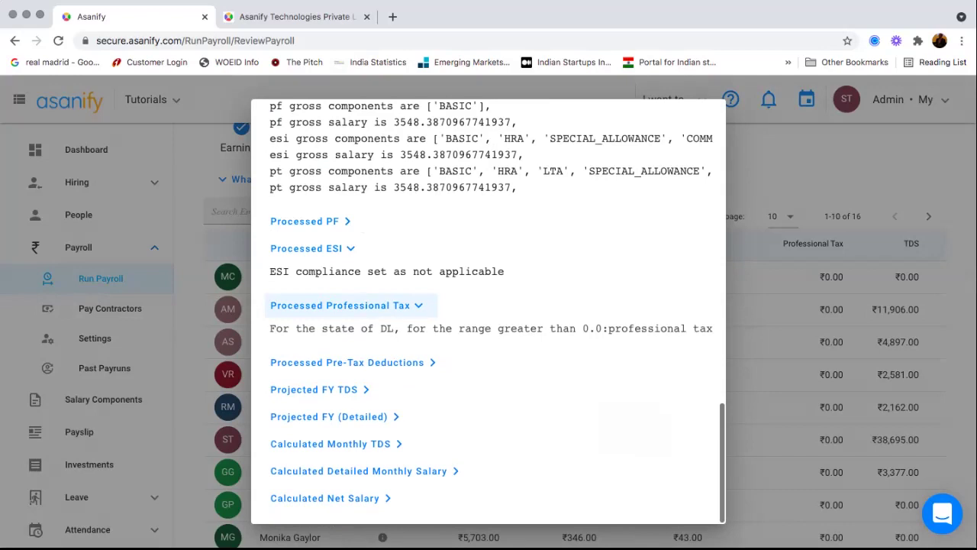
pyautogui.click(347, 362)
pyautogui.scroll(-1, 347, 362)
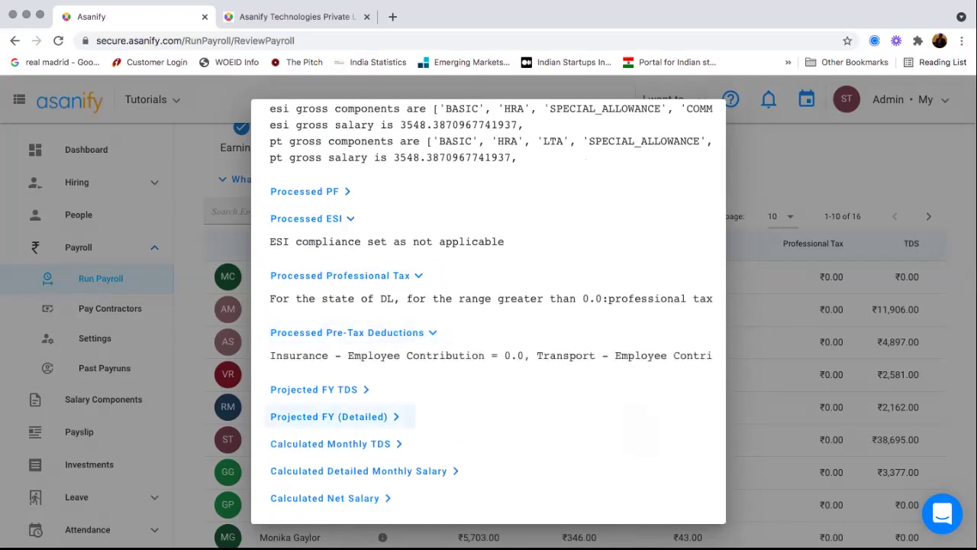
pyautogui.click(328, 416)
pyautogui.scroll(-12, 489, 344)
pyautogui.scroll(-15, 488, 344)
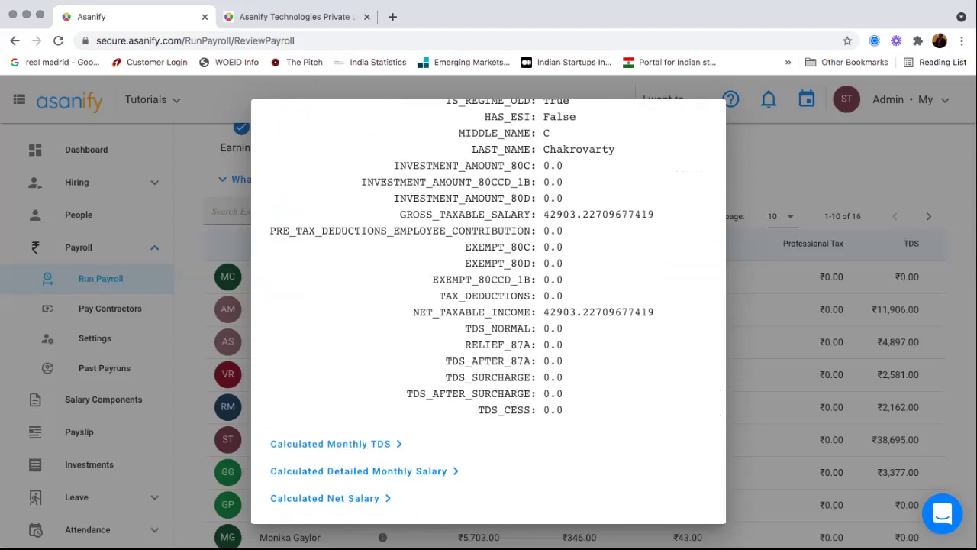
# - Expand monthly TDS, monthly salary and net salary calculations, then close the breakdown
pyautogui.click(331, 444)
pyautogui.scroll(-2, 488, 343)
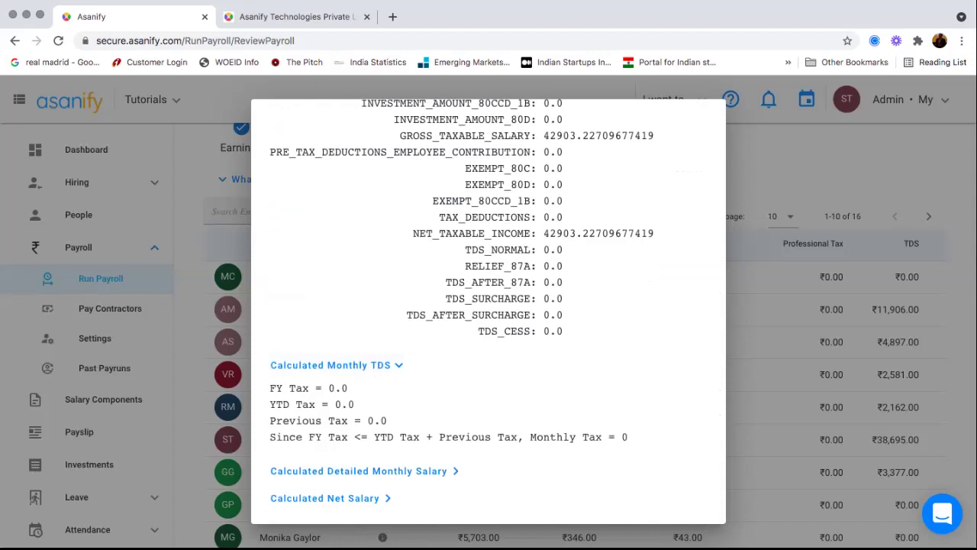
pyautogui.click(359, 471)
pyautogui.scroll(-7, 489, 343)
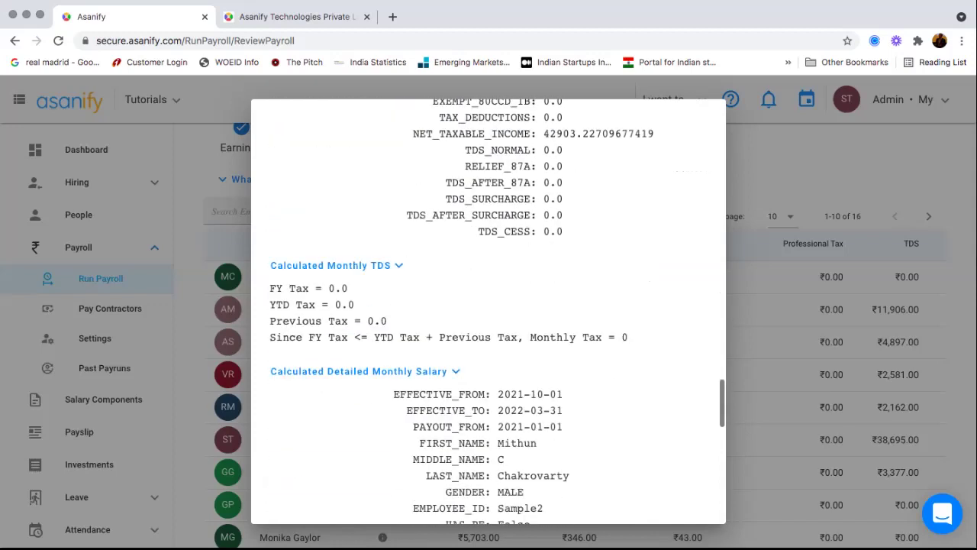
pyautogui.scroll(-10, 489, 343)
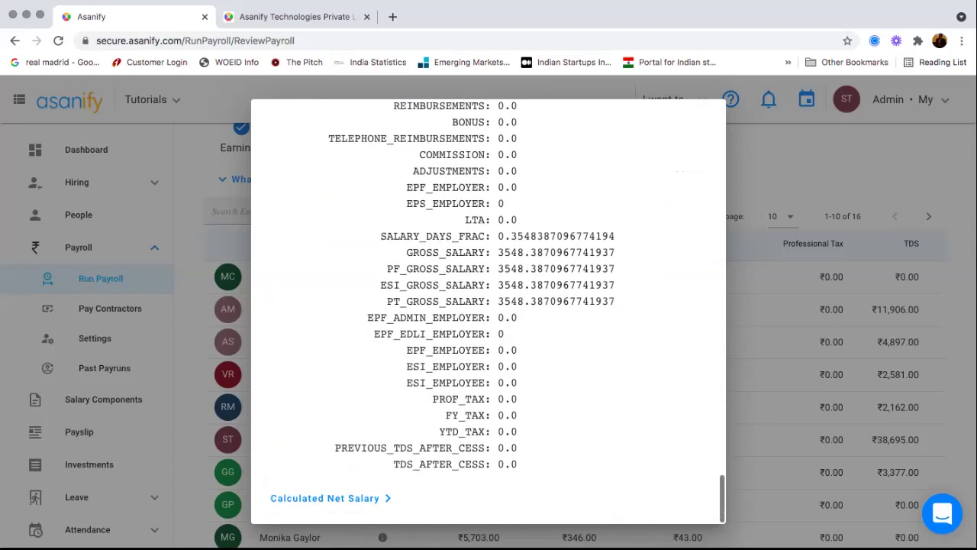
pyautogui.click(328, 498)
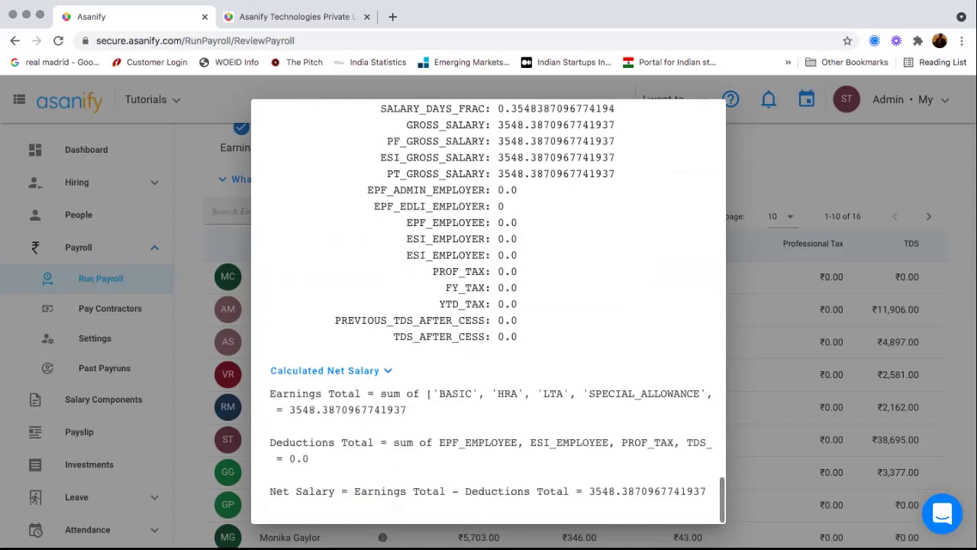
pyautogui.scroll(10, 489, 343)
pyautogui.scroll(17, 488, 344)
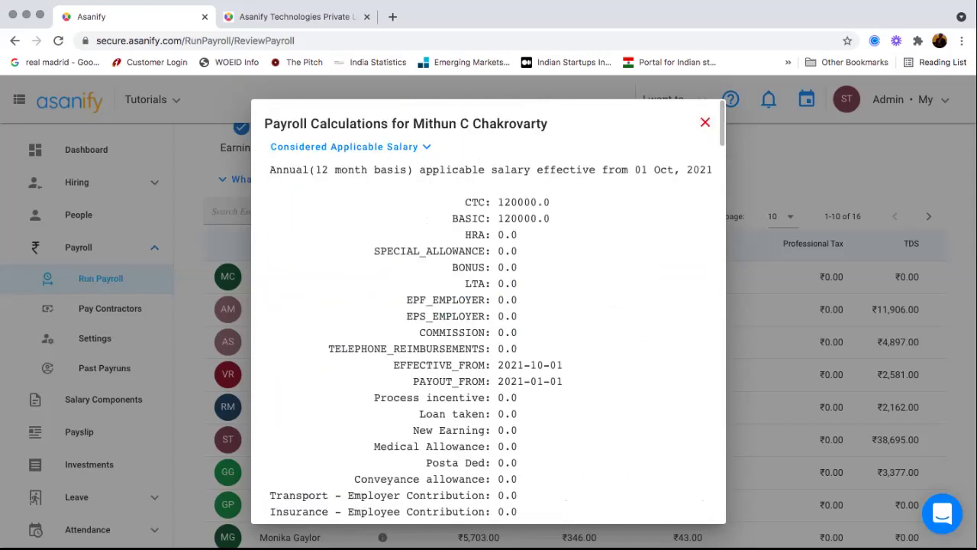
pyautogui.click(705, 122)
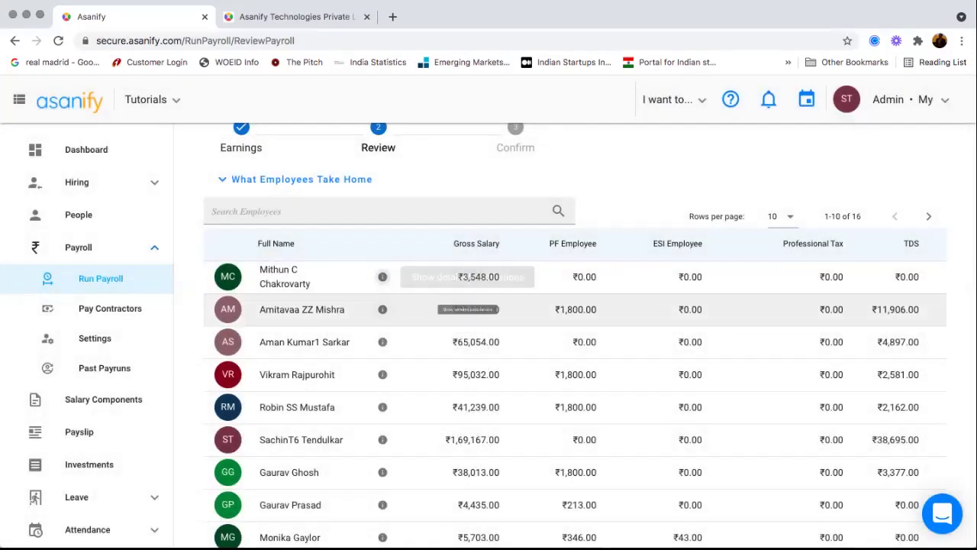
# - Confirm the October payroll run and review the ₹8,46,177.36 net salary, ₹25,040.92 PF and ₹228.11 ESI summary
pyautogui.scroll(-5, 489, 344)
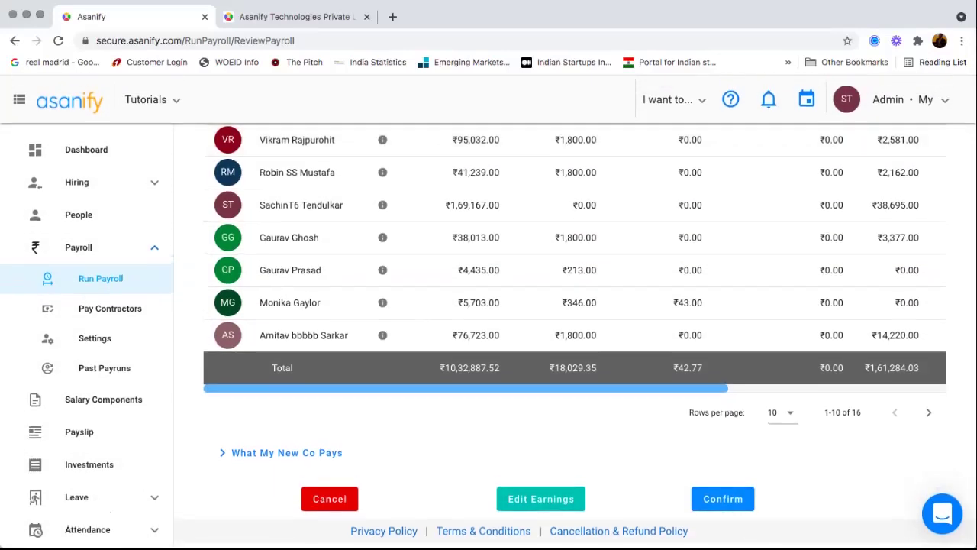
pyautogui.click(722, 498)
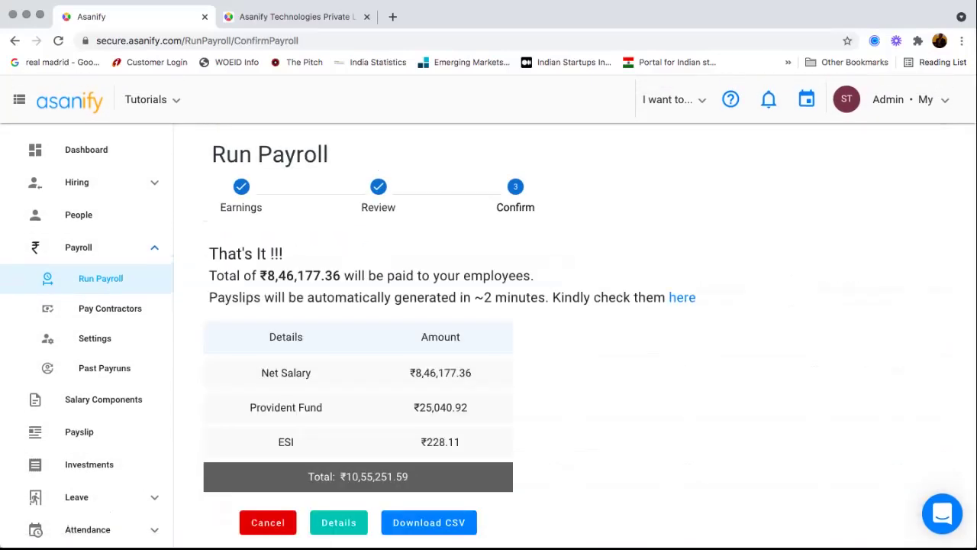
pyautogui.scroll(-2, 489, 336)
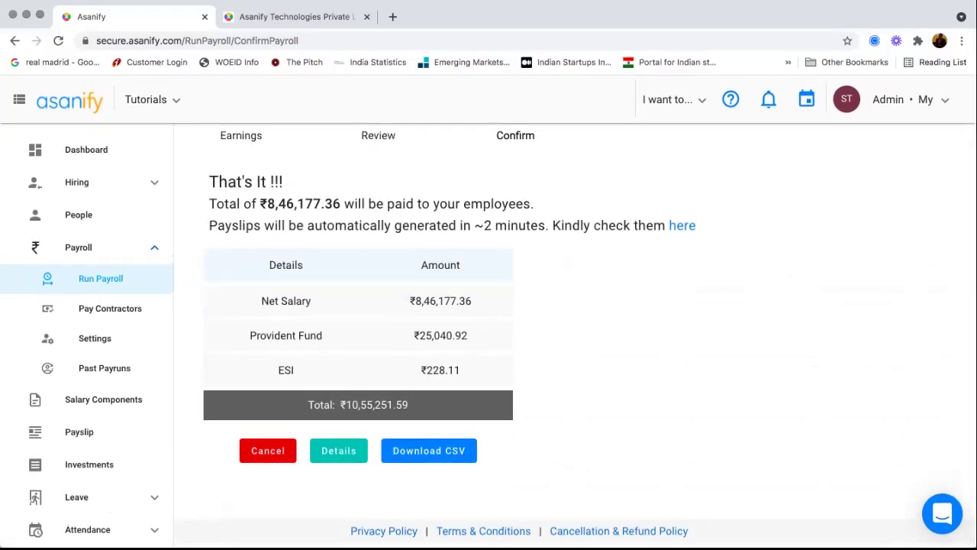
pyautogui.moveTo(314, 225); pyautogui.dragTo(471, 225)
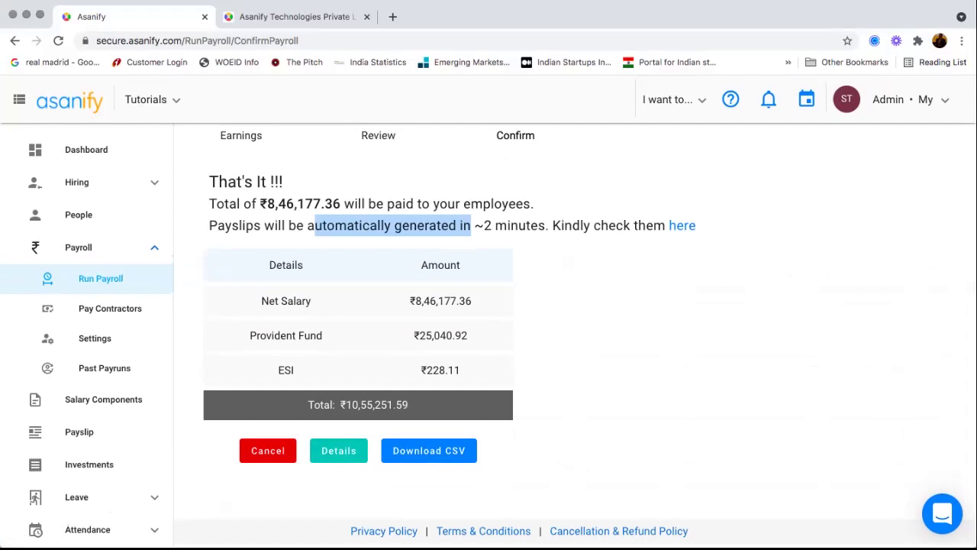
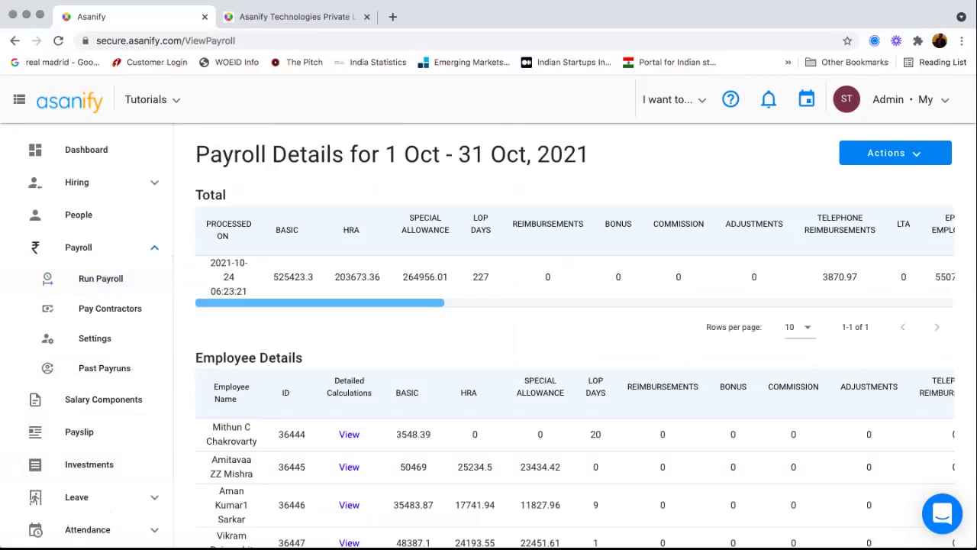
# - Scroll across the October 2021 Employee Details table to review each employee's salary columns
pyautogui.scroll(-3, 572, 366)
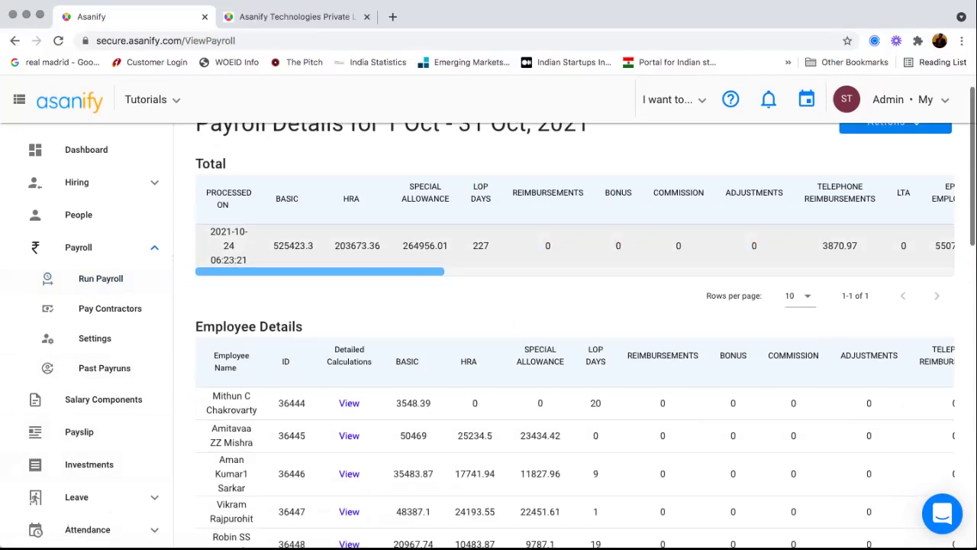
pyautogui.hscroll(10, 573, 366)
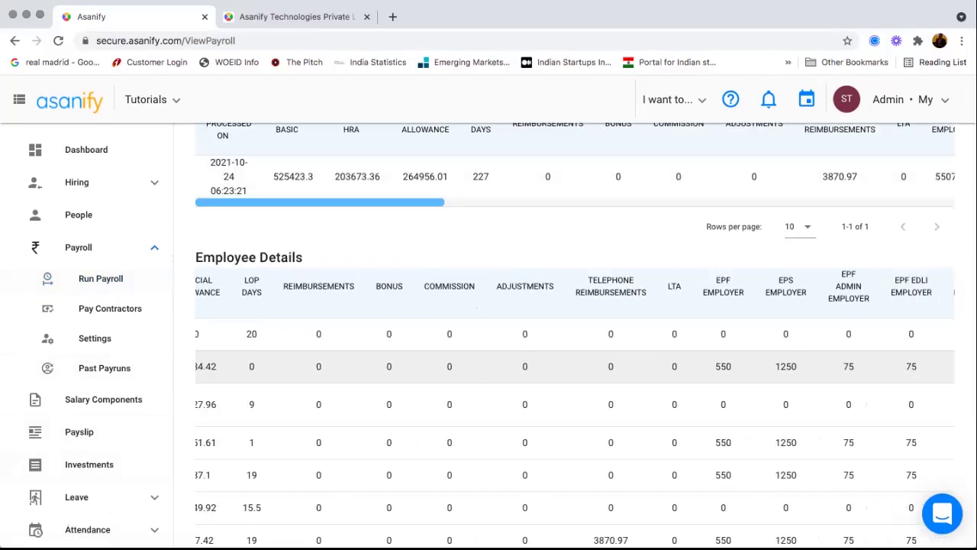
pyautogui.hscroll(10, 572, 366)
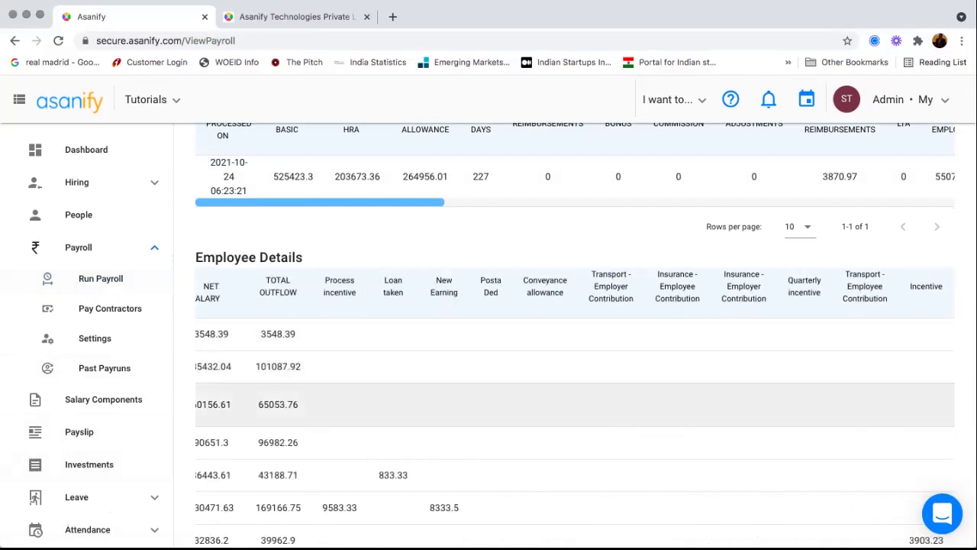
pyautogui.scroll(-1, 573, 366)
pyautogui.hscroll(-10, 573, 433)
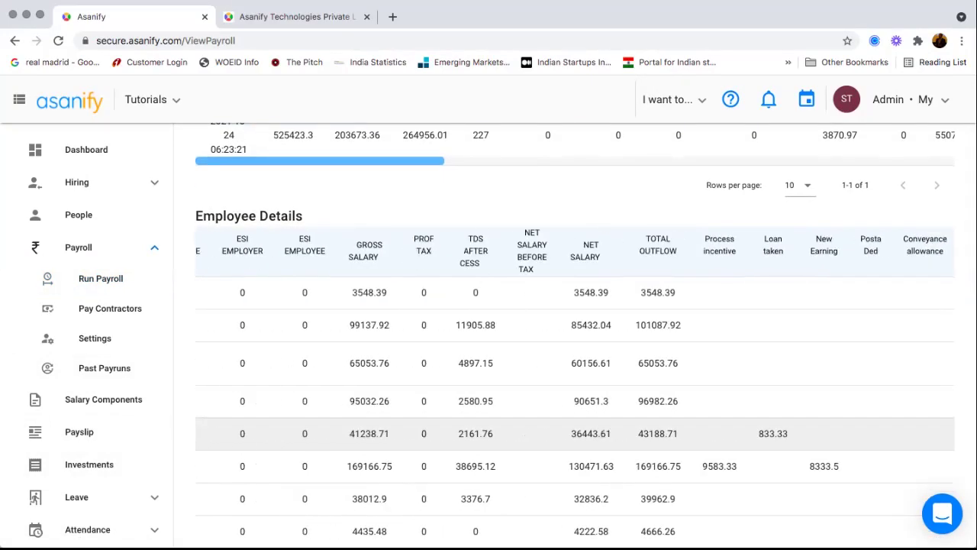
pyautogui.hscroll(-10, 573, 433)
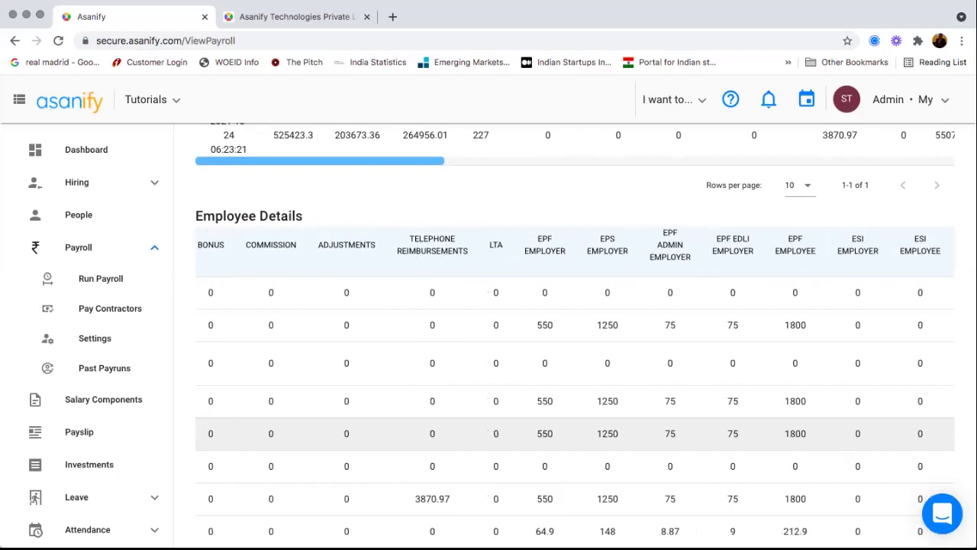
pyautogui.hscroll(-5, 573, 433)
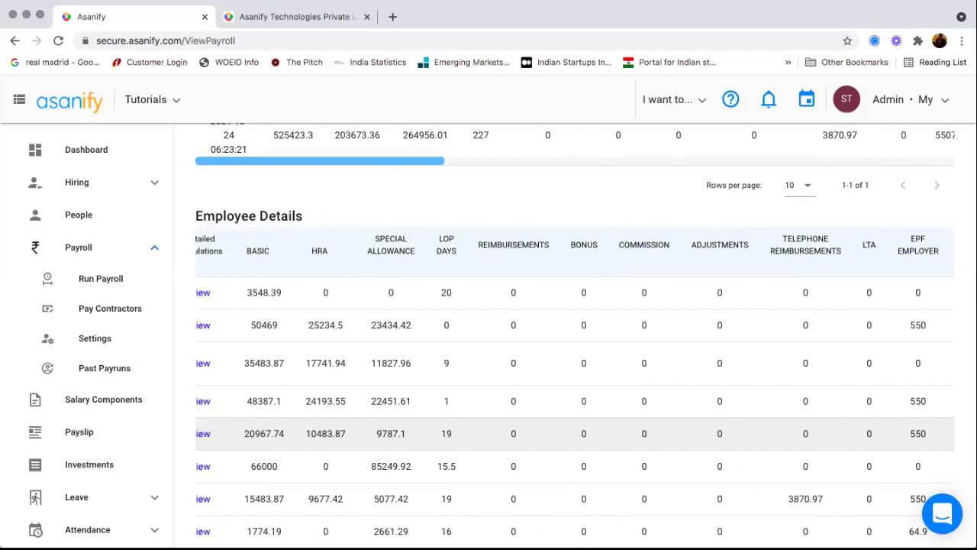
pyautogui.hscroll(-5, 572, 412)
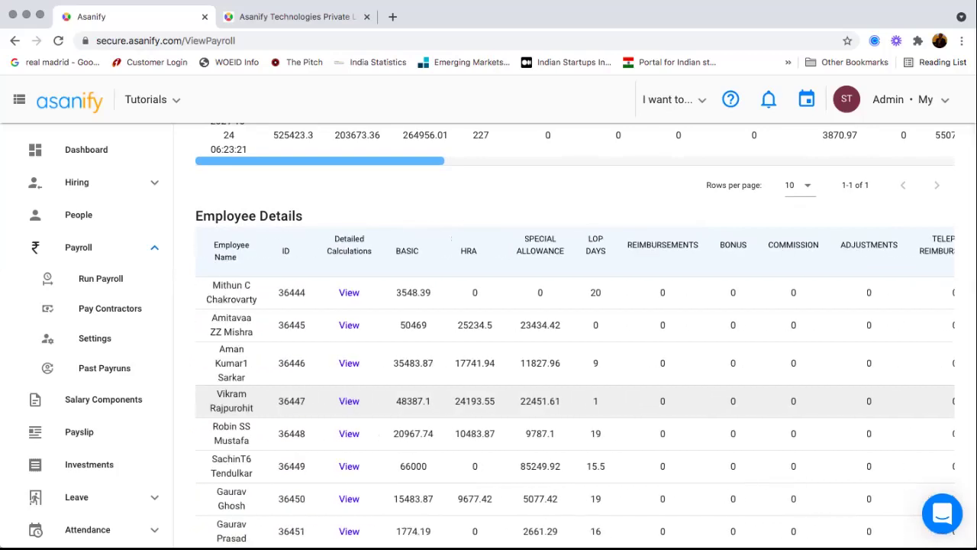
pyautogui.scroll(-2, 572, 405)
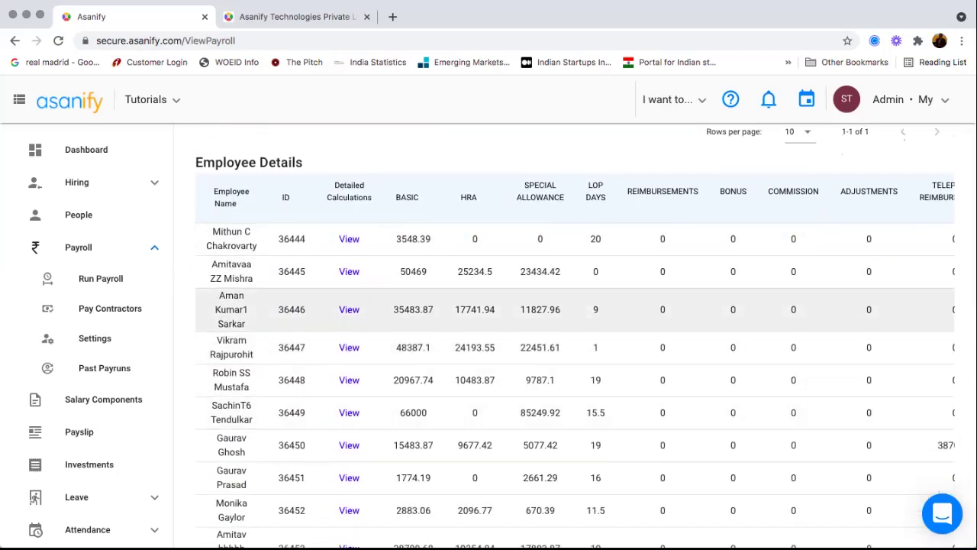
# - Open the third employee's detailed calculations and expand Processed PF, ESI and Pre-Tax Deductions
pyautogui.click(349, 309)
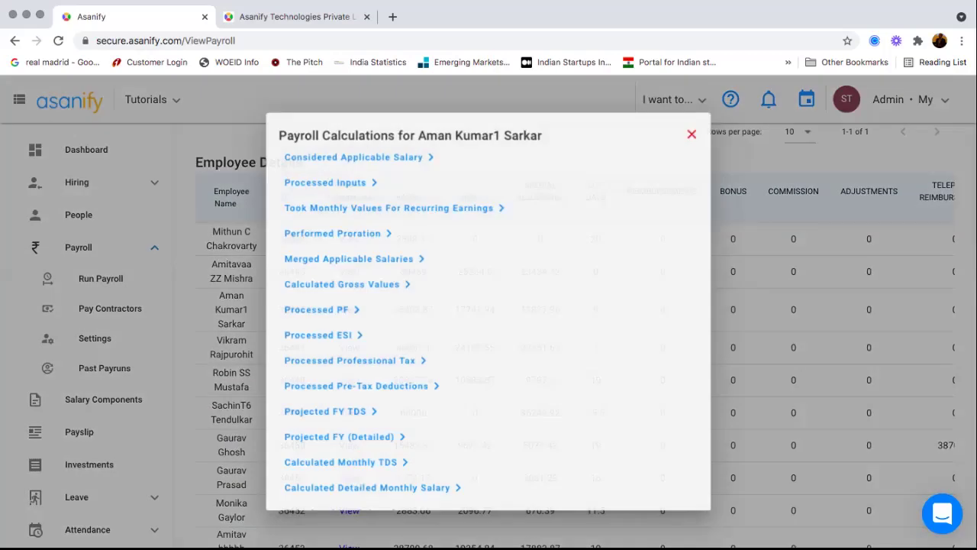
pyautogui.click(306, 309)
pyautogui.scroll(-1, 306, 310)
pyautogui.click(306, 335)
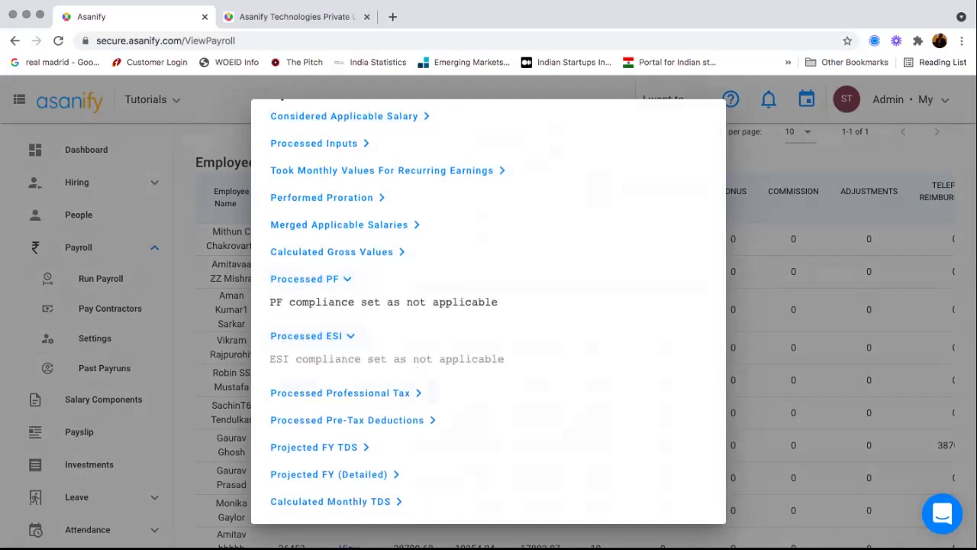
pyautogui.click(347, 420)
# - Expand Projected FY TDS, then close the breakdown and return to the payroll table
pyautogui.scroll(-3, 328, 389)
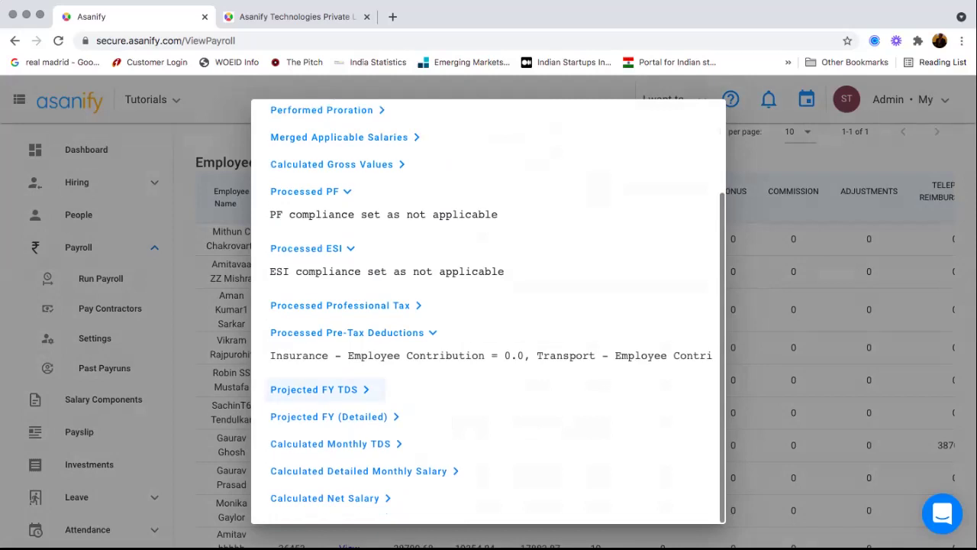
pyautogui.click(313, 389)
pyautogui.scroll(-3, 314, 390)
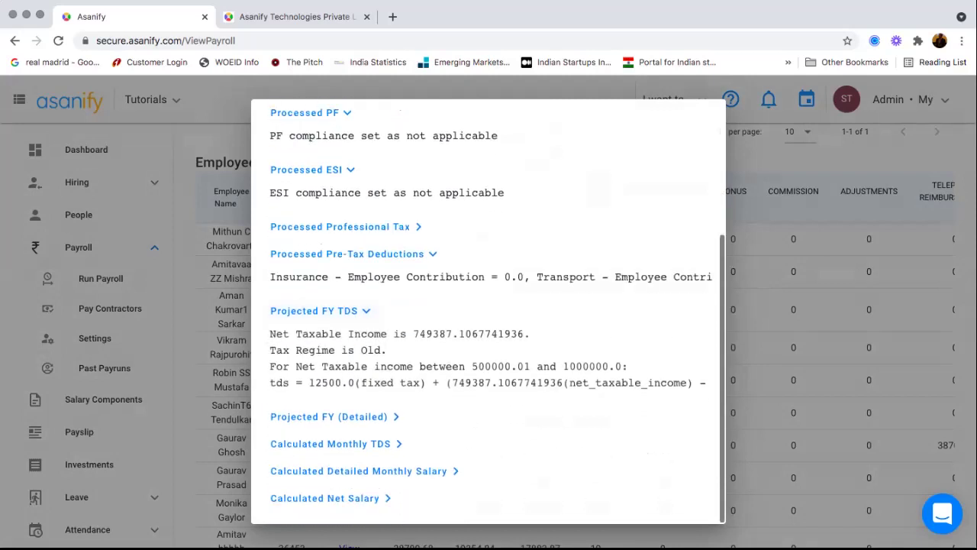
pyautogui.moveTo(433, 334); pyautogui.dragTo(534, 382)
pyautogui.hscroll(5, 489, 358)
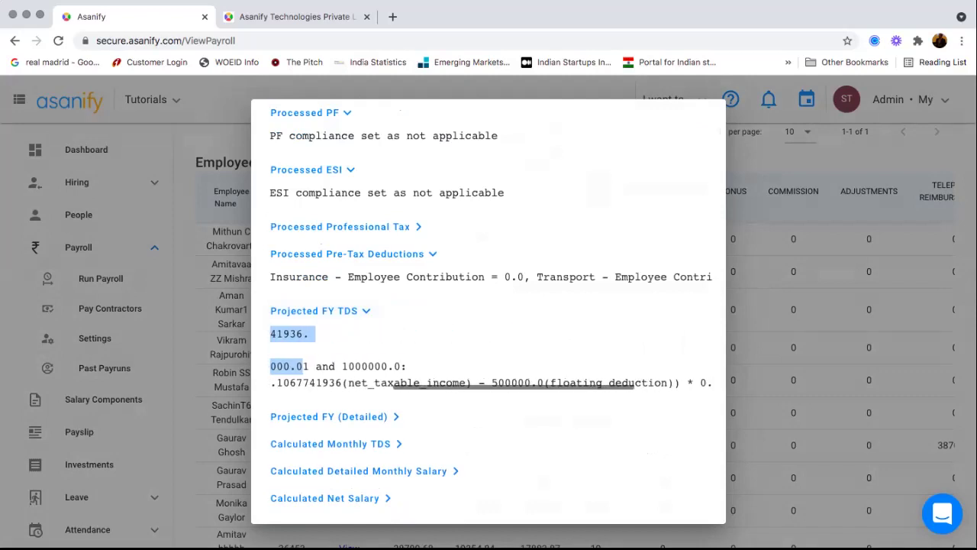
pyautogui.press('Escape')
pyautogui.scroll(-3, 585, 335)
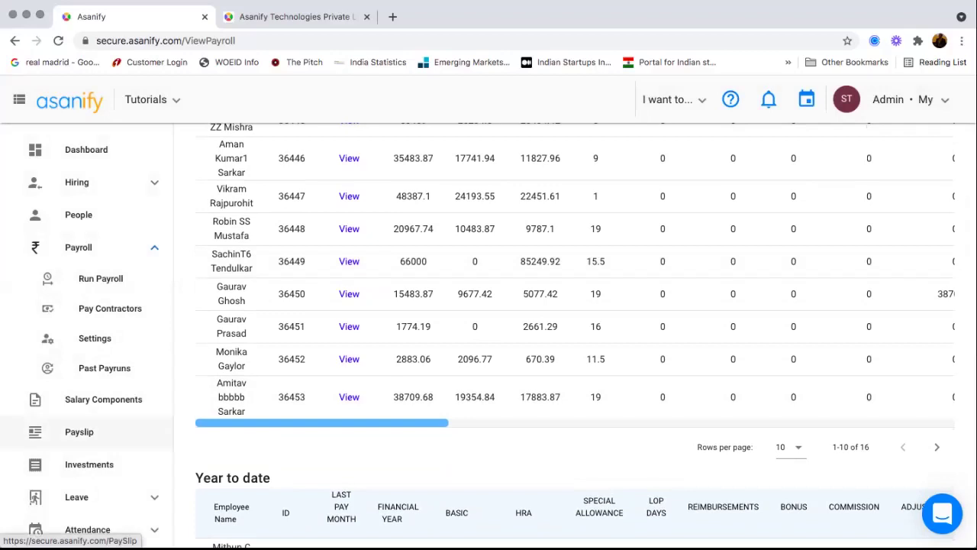
# - Open the Payslip page and select an employee, noting the skipped-months warning
pyautogui.click(78, 431)
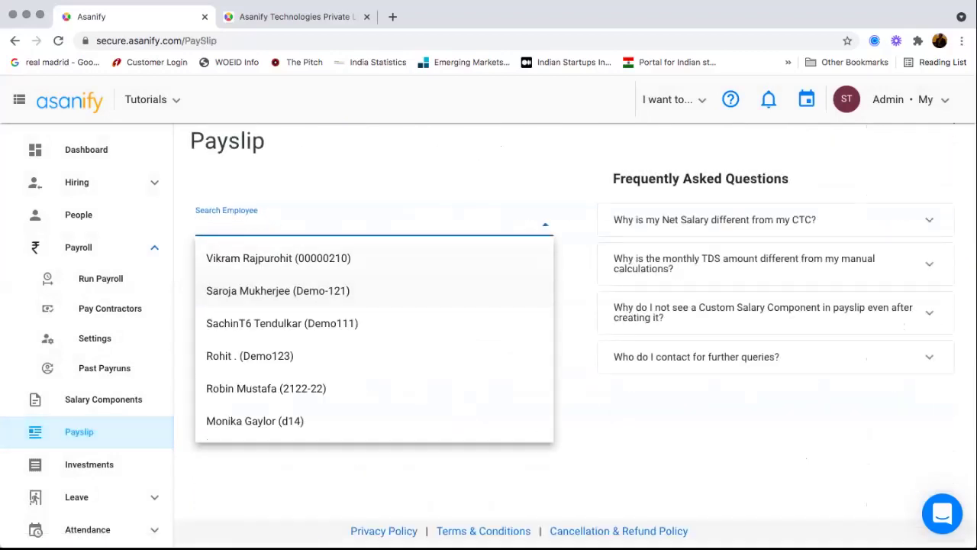
pyautogui.click(279, 258)
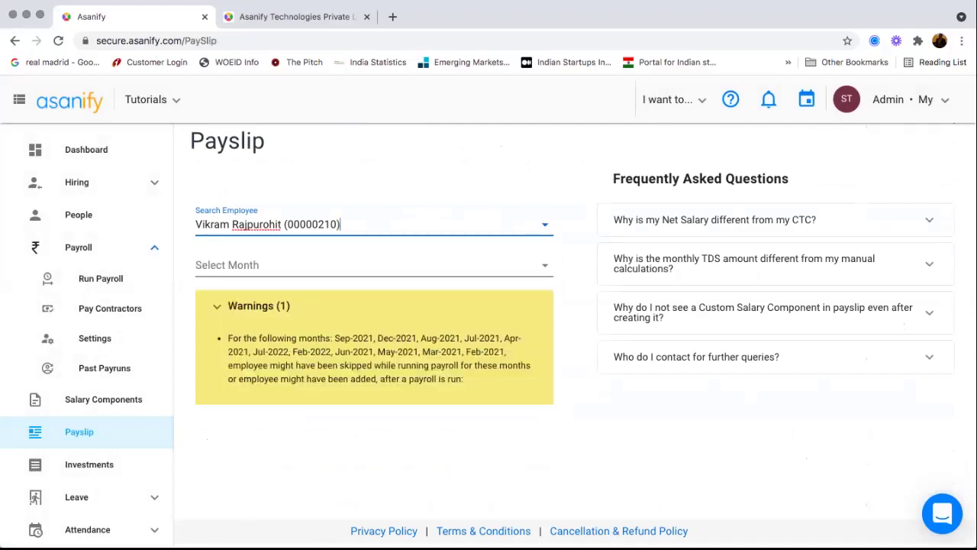
pyautogui.moveTo(354, 338); pyautogui.dragTo(458, 365)
pyautogui.click(545, 264)
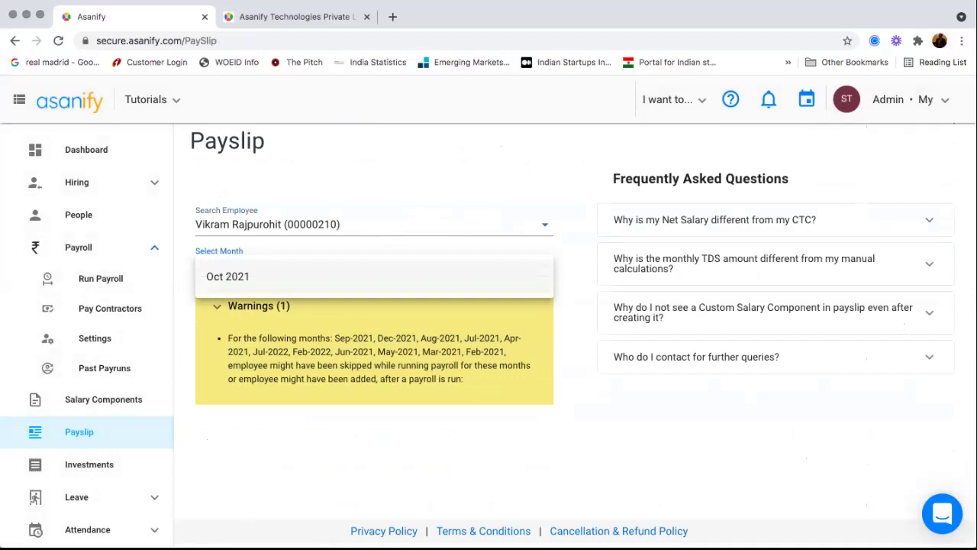
pyautogui.press('Escape')
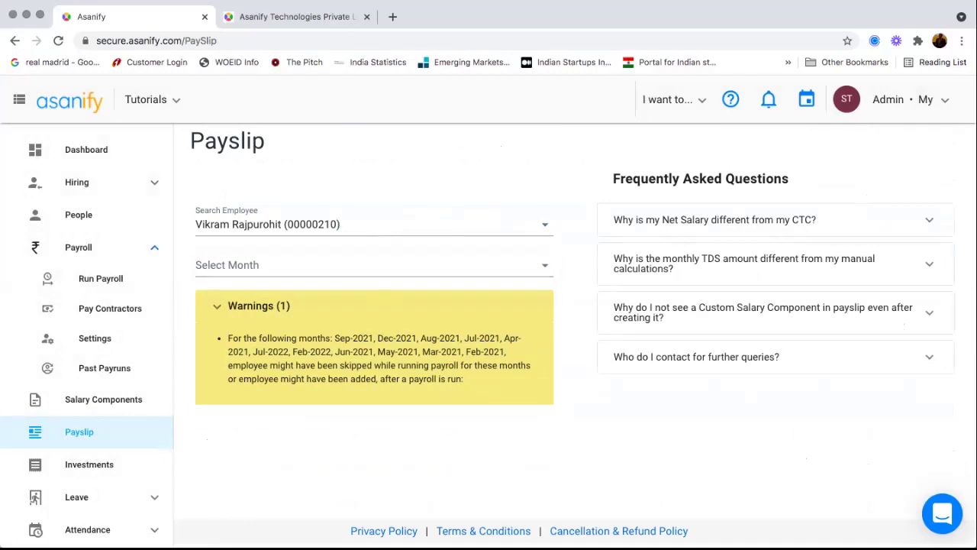
# - Choose Oct 2021 as the payslip month and review the employee's payslip
pyautogui.click(366, 265)
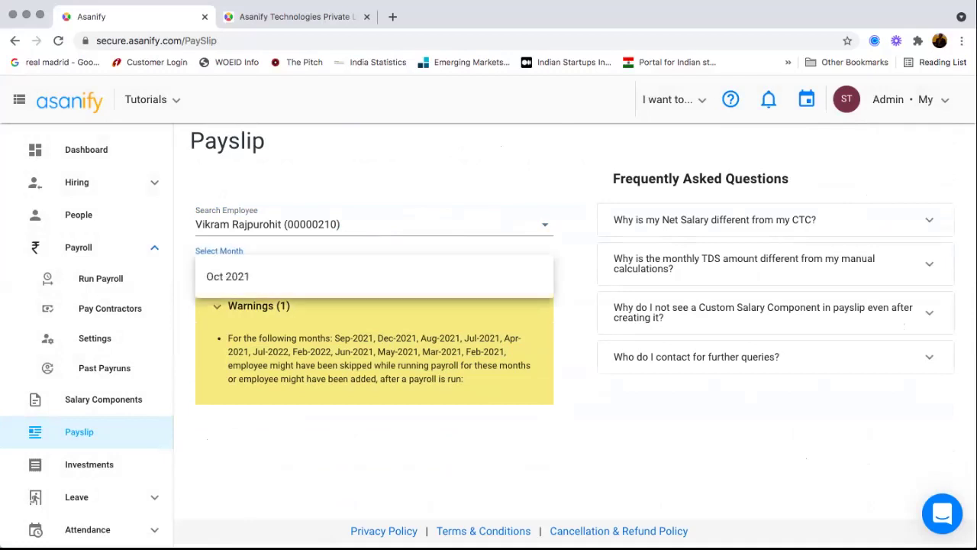
pyautogui.click(229, 277)
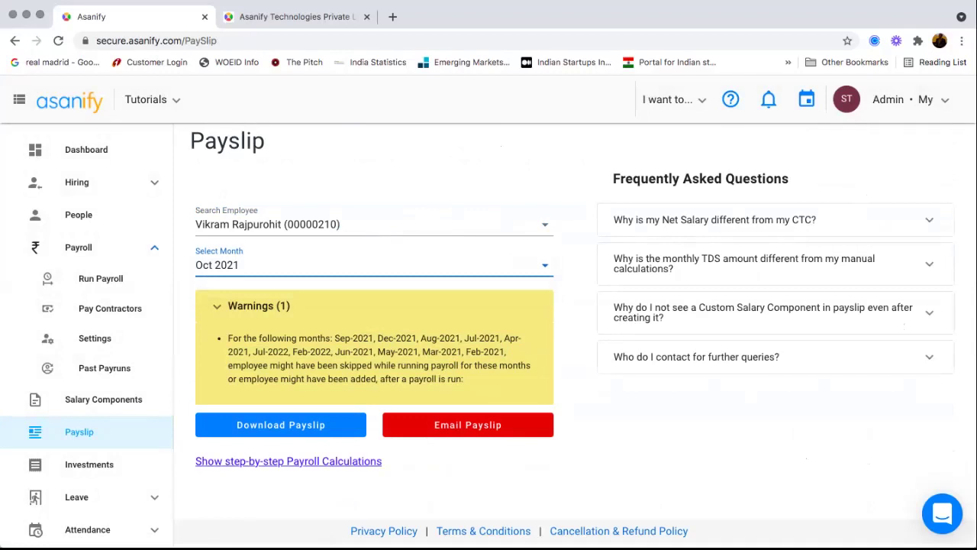
pyautogui.scroll(-5, 85, 305)
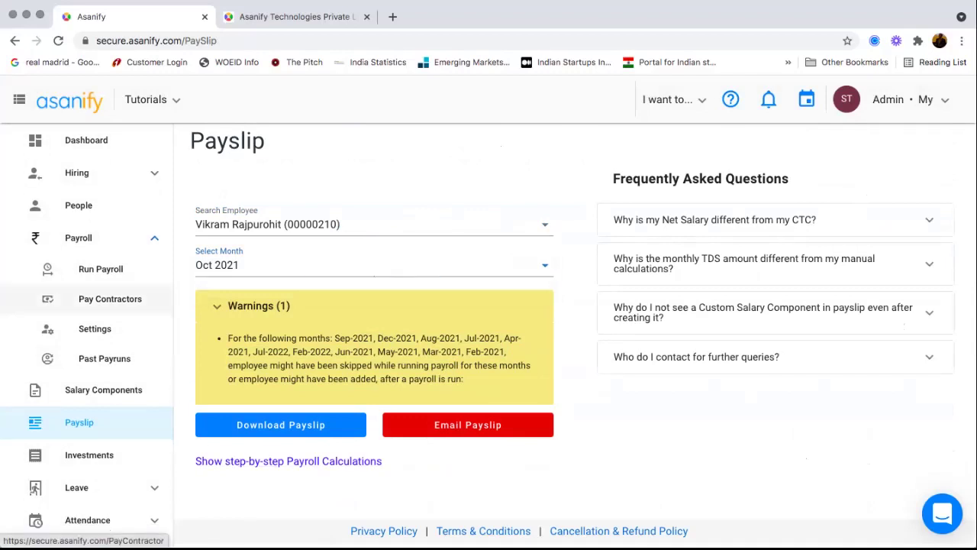
pyautogui.scroll(-3, 85, 306)
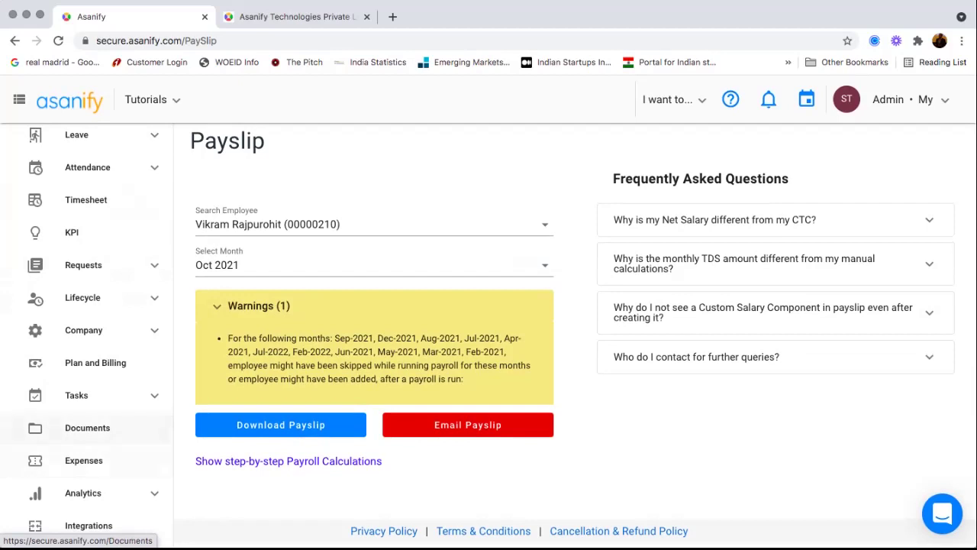
pyautogui.scroll(5, 88, 428)
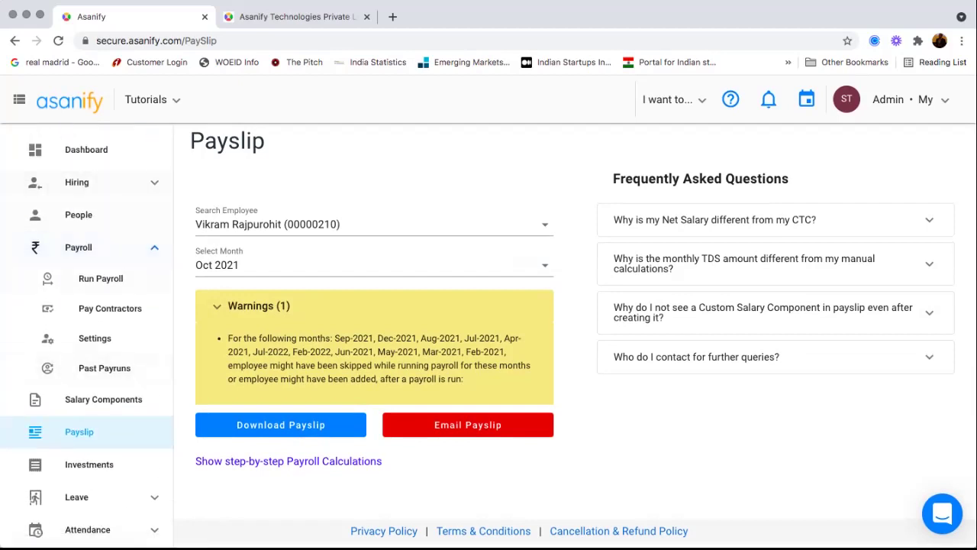
pyautogui.scroll(-5, 88, 233)
pyautogui.scroll(-2, 84, 420)
pyautogui.click(82, 420)
pyautogui.scroll(-3, 84, 420)
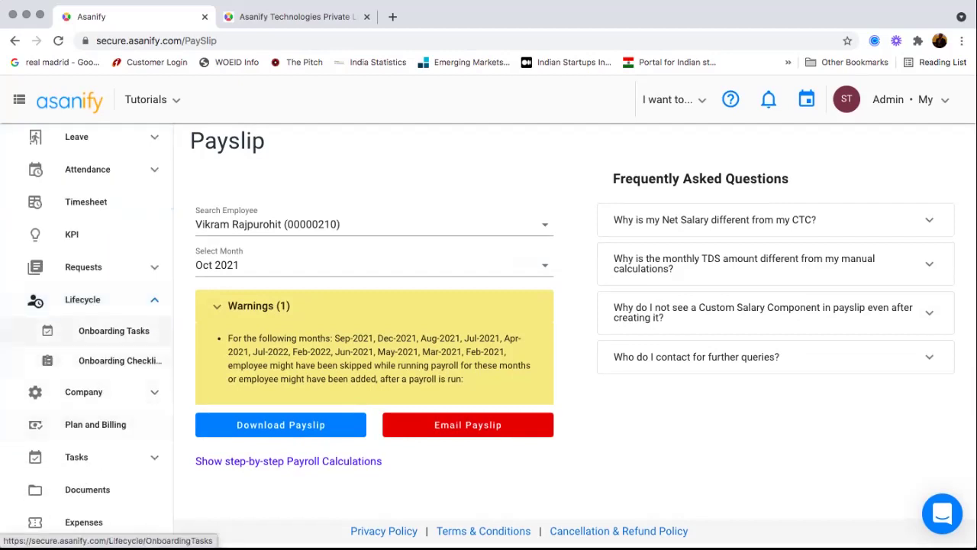
# - On the Onboarding Tasks page, start a new task assigned to the Employee role
pyautogui.click(113, 331)
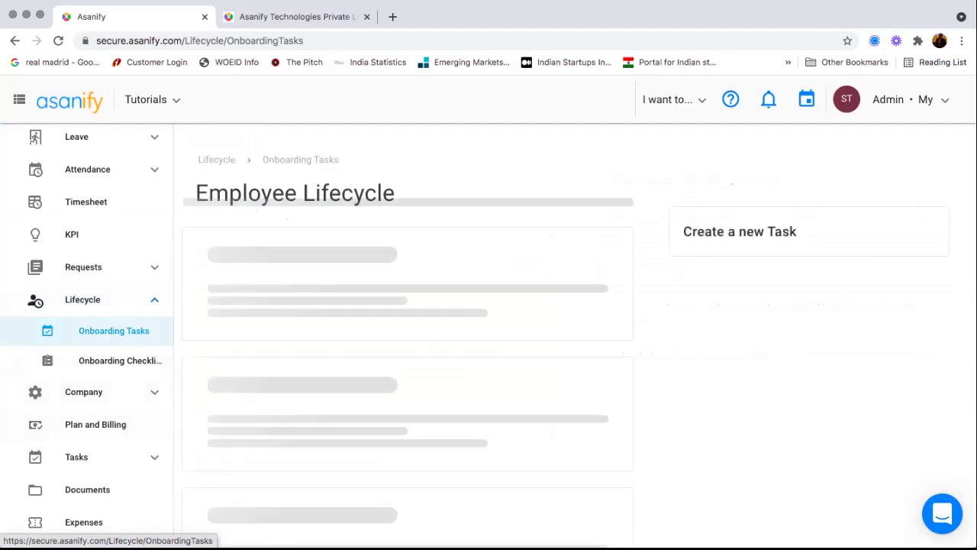
pyautogui.scroll(-3, 412, 351)
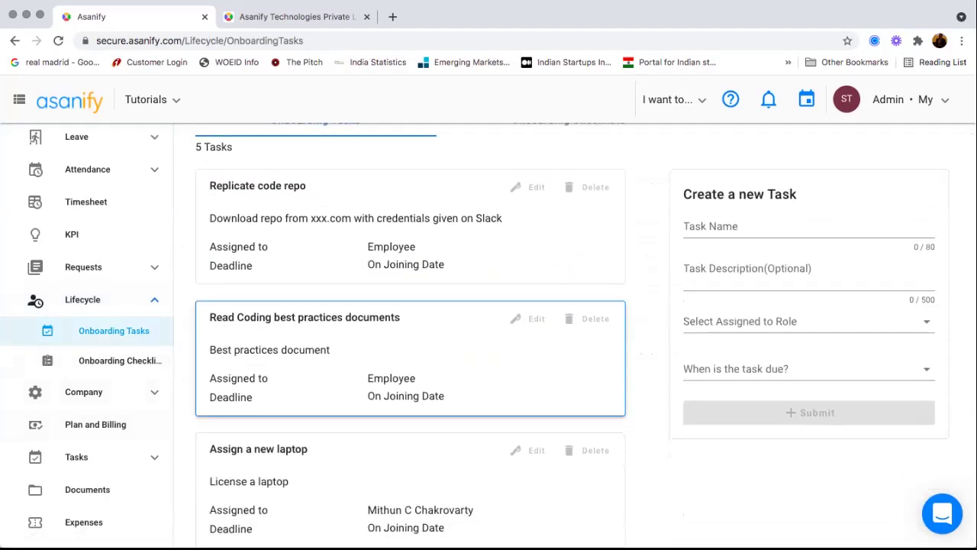
pyautogui.scroll(-3, 412, 336)
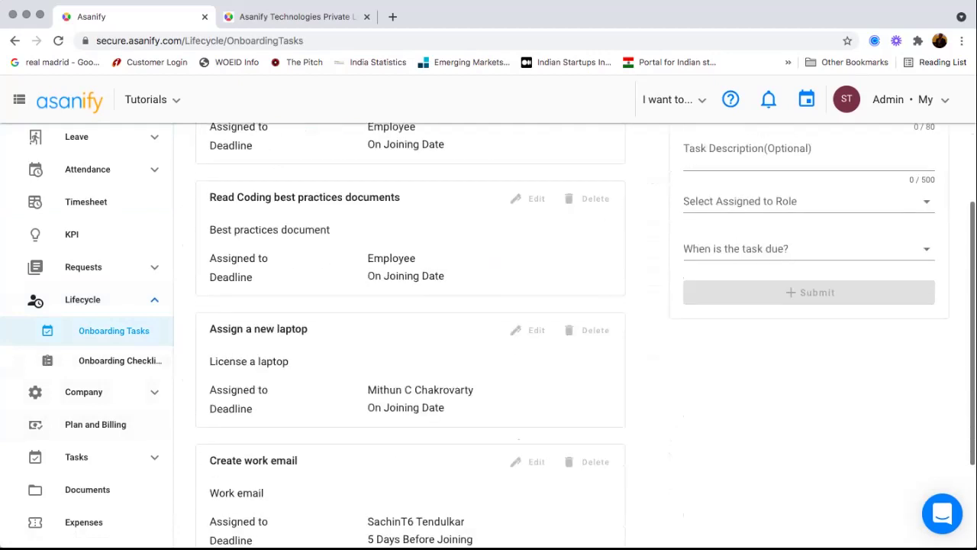
pyautogui.click(764, 205)
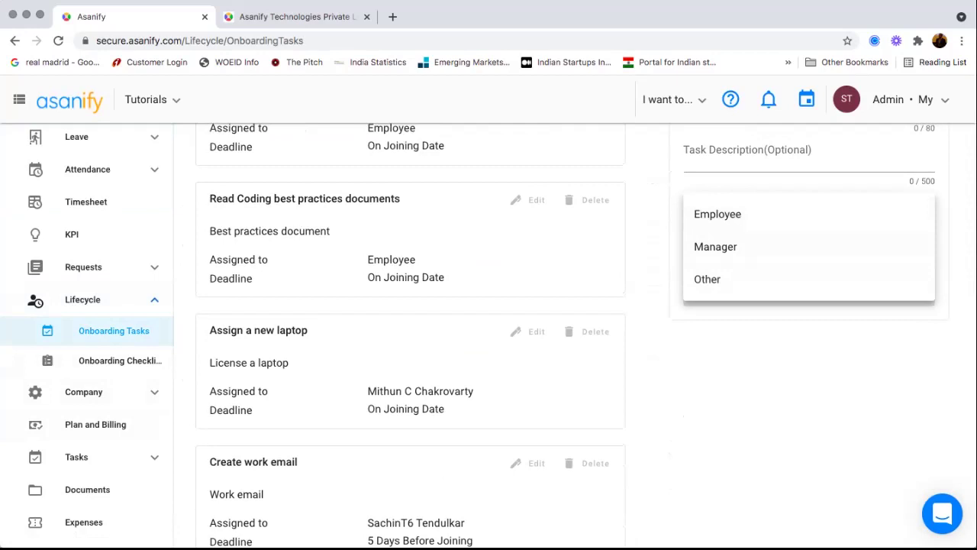
pyautogui.scroll(3, 412, 336)
pyautogui.scroll(-1, 412, 336)
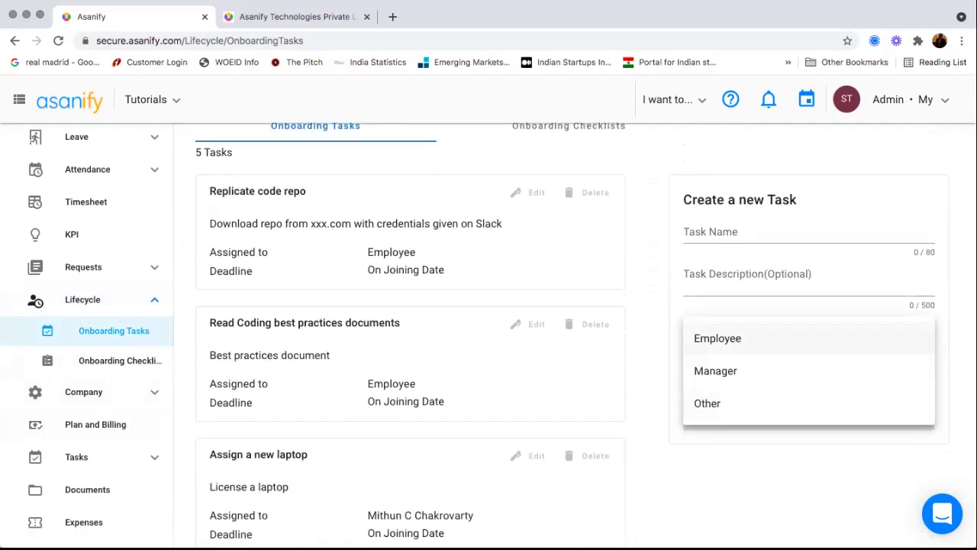
pyautogui.click(718, 338)
# - Create the task Upload PAN, due 2 days before the joining date
pyautogui.click(763, 232)
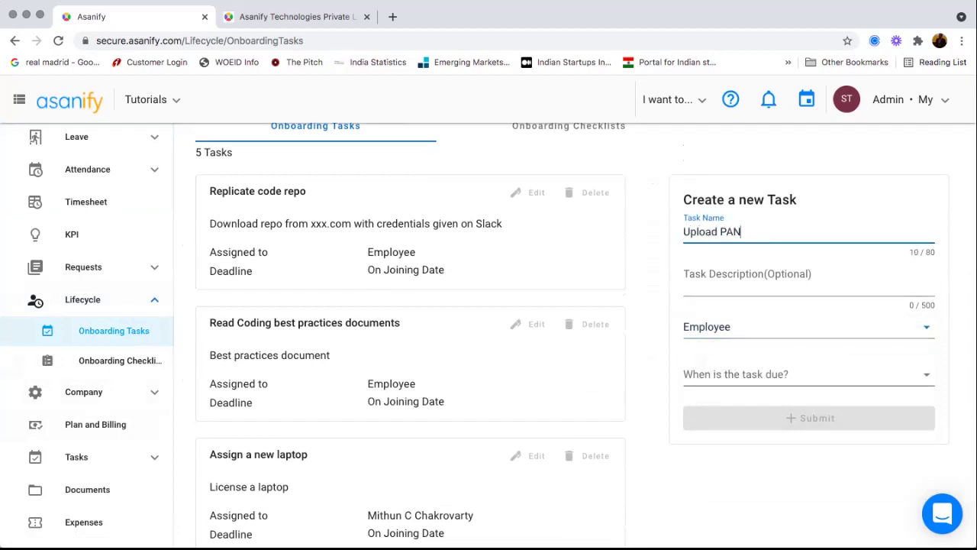
pyautogui.click(808, 375)
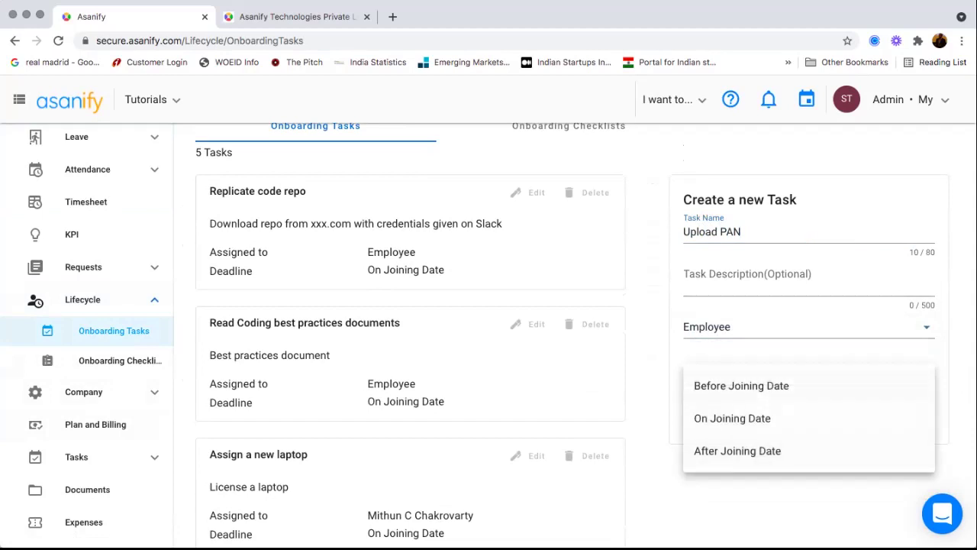
pyautogui.click(741, 385)
pyautogui.click(808, 413)
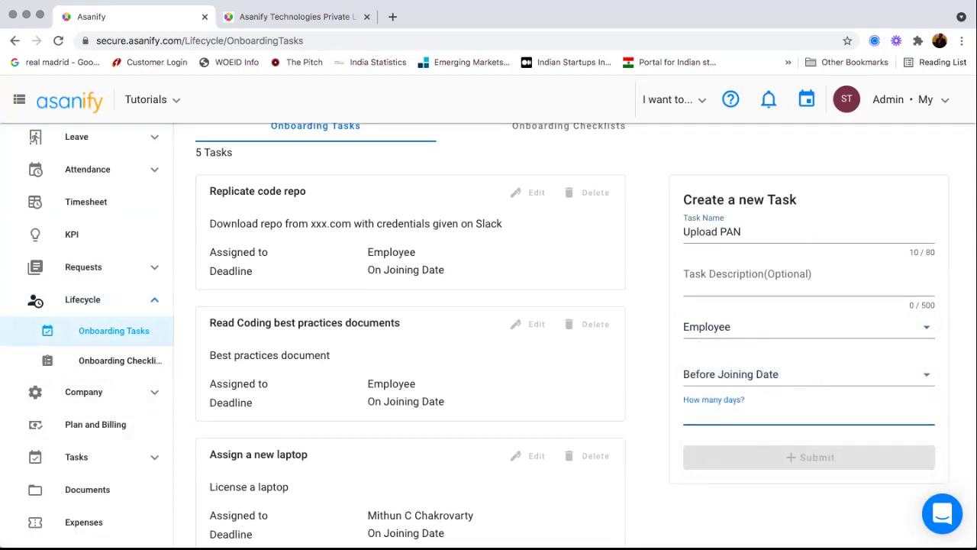
pyautogui.write('2')
pyautogui.press('Return')
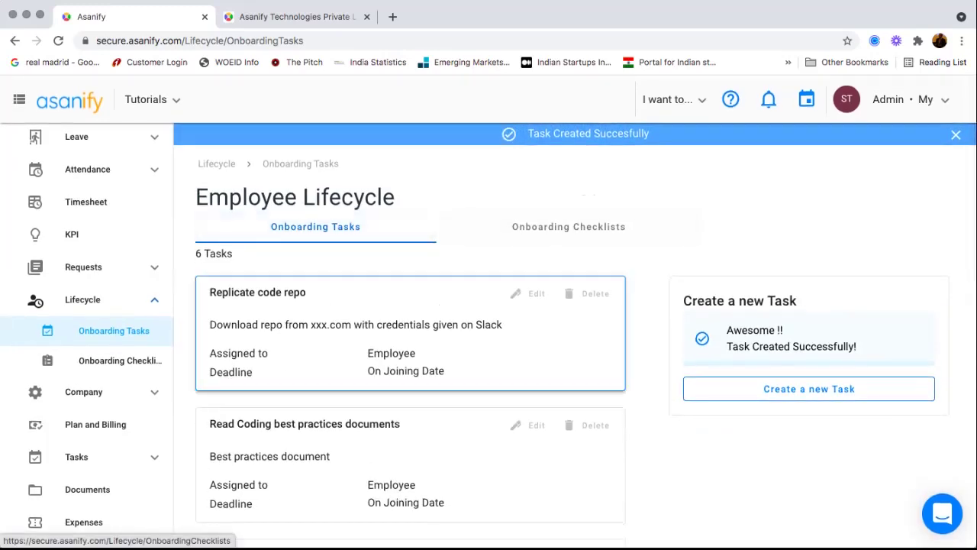
pyautogui.click(120, 360)
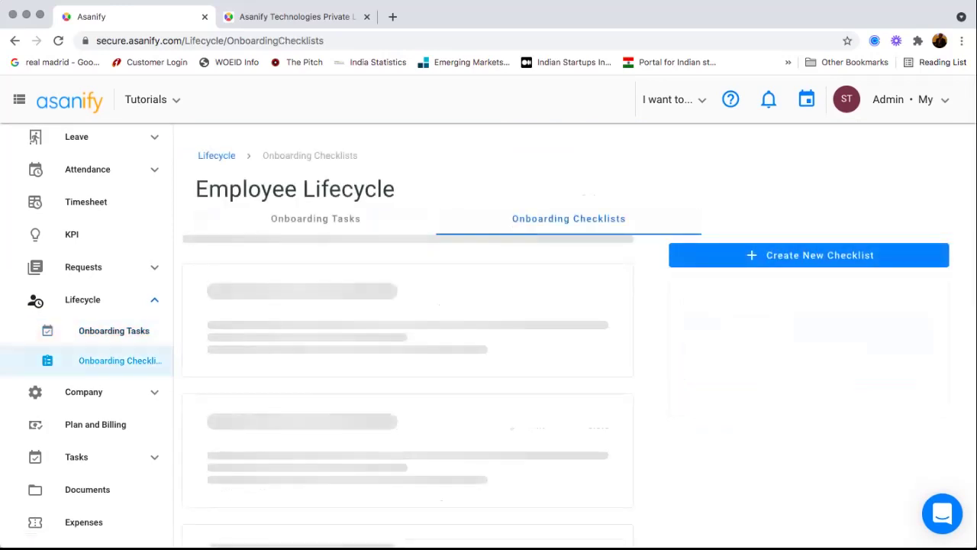
# - Expand the Intern Checklist card to list its three tasks
pyautogui.click(231, 348)
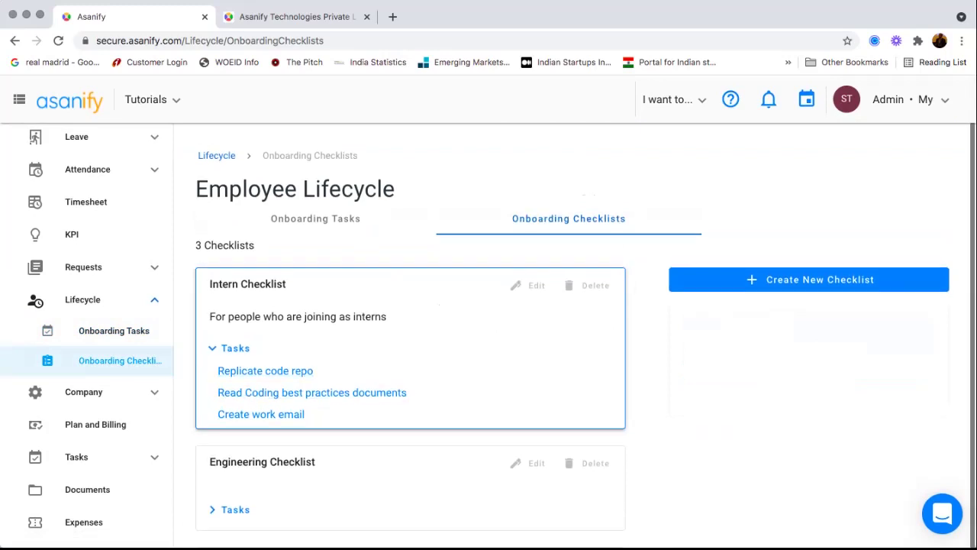
pyautogui.scroll(5, 77, 234)
# - Open the first employee's profile from People and go to its Onboarding tab
pyautogui.click(78, 215)
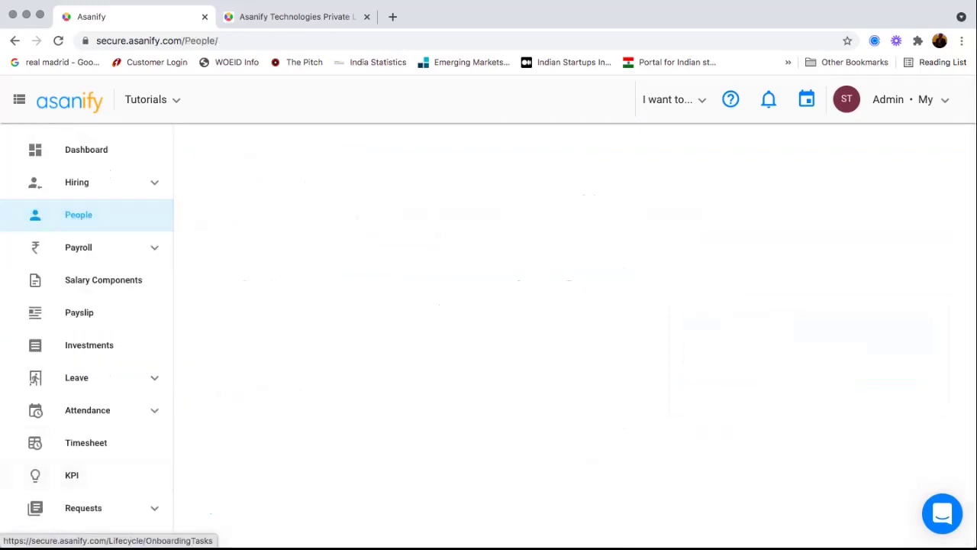
pyautogui.click(796, 276)
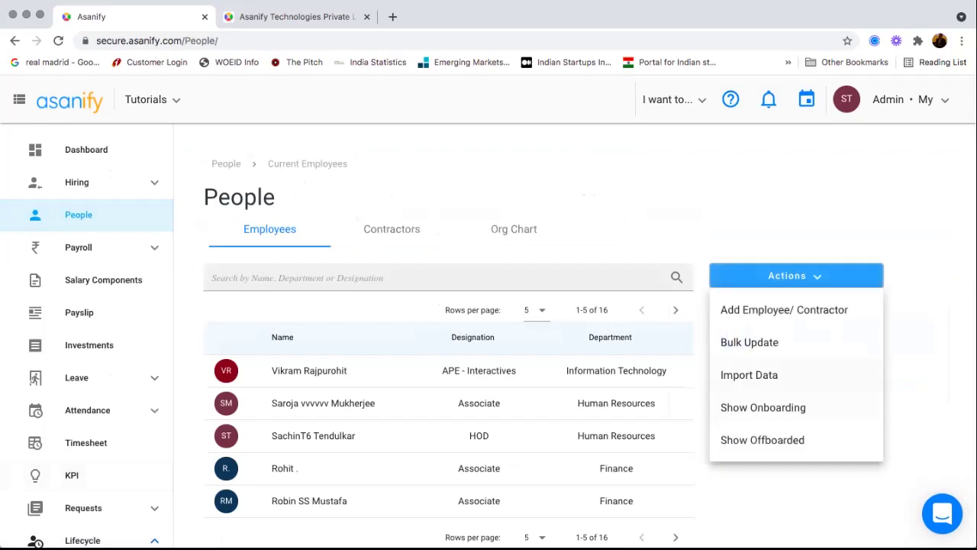
pyautogui.click(737, 341)
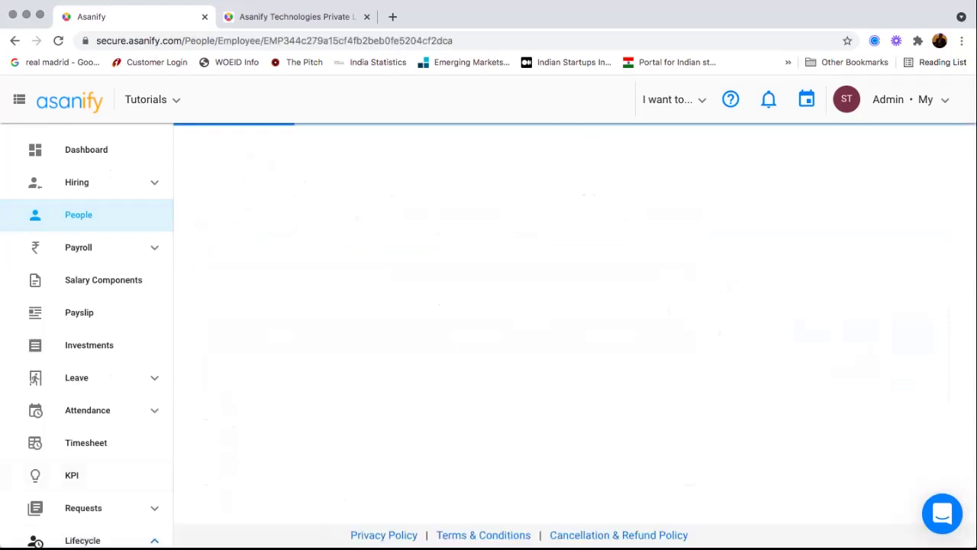
pyautogui.click(748, 182)
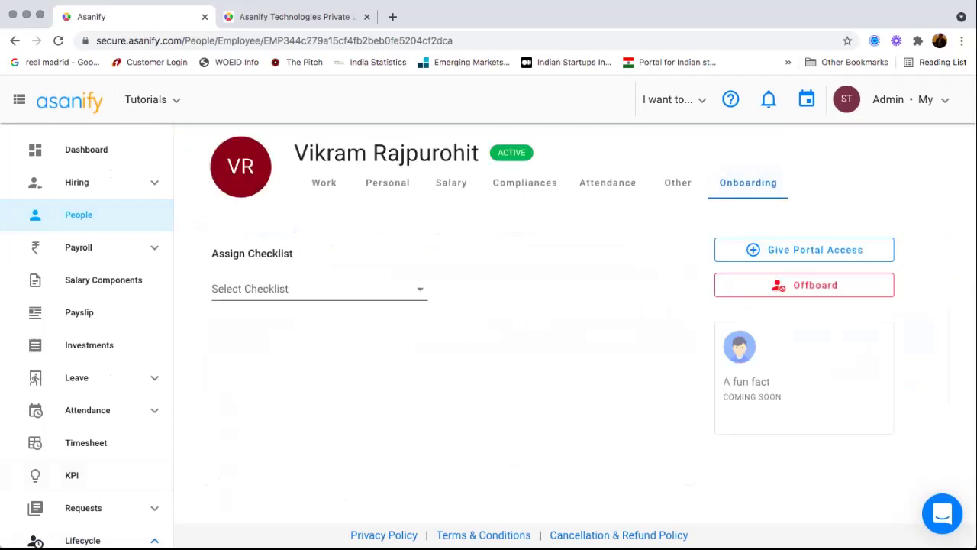
# - Preview and submit the Engineering Checklist to start onboarding, then view My Tasks
pyautogui.click(319, 289)
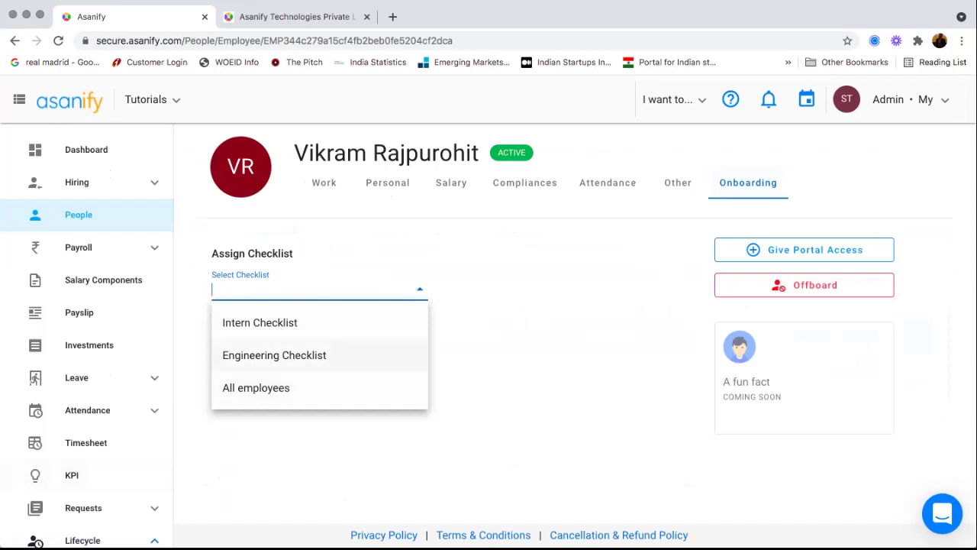
pyautogui.click(275, 354)
pyautogui.click(312, 320)
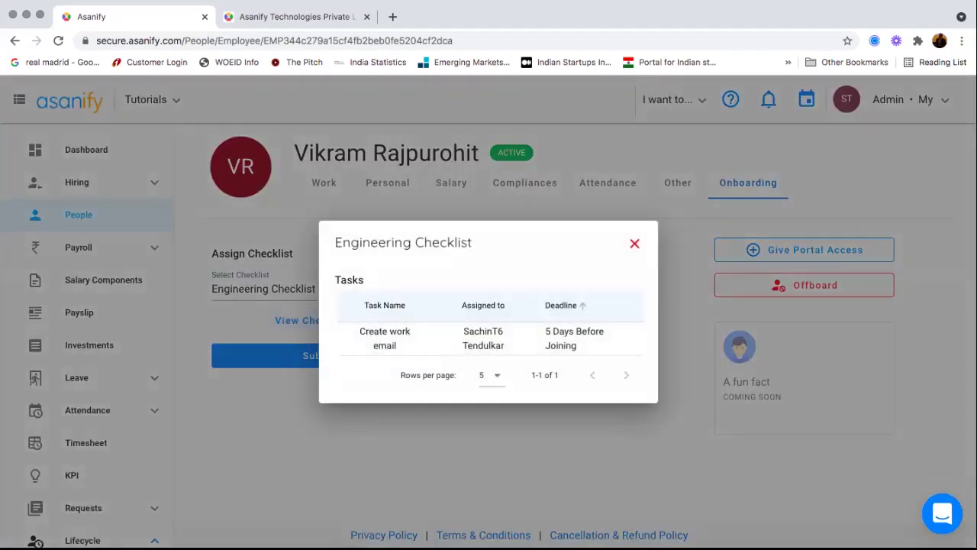
pyautogui.click(634, 243)
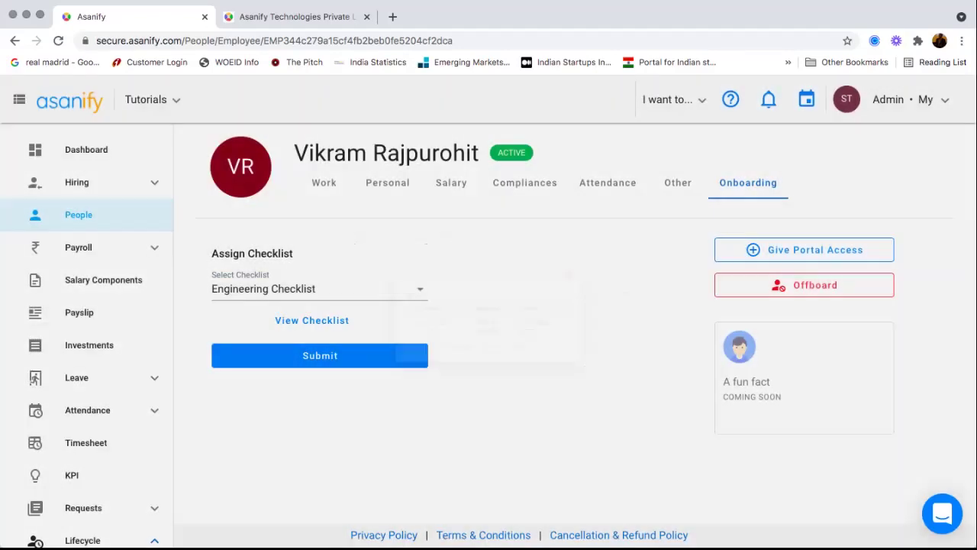
pyautogui.click(320, 355)
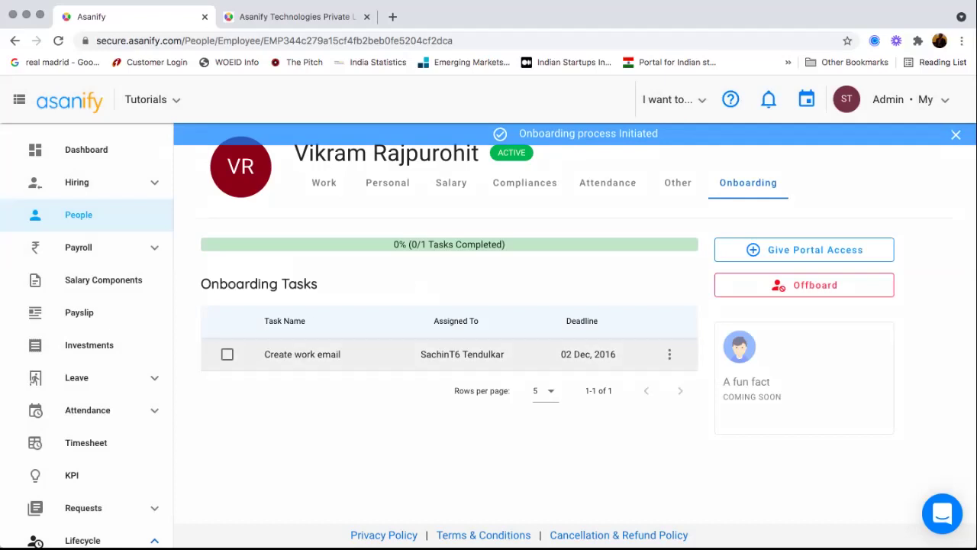
pyautogui.scroll(-5, 87, 336)
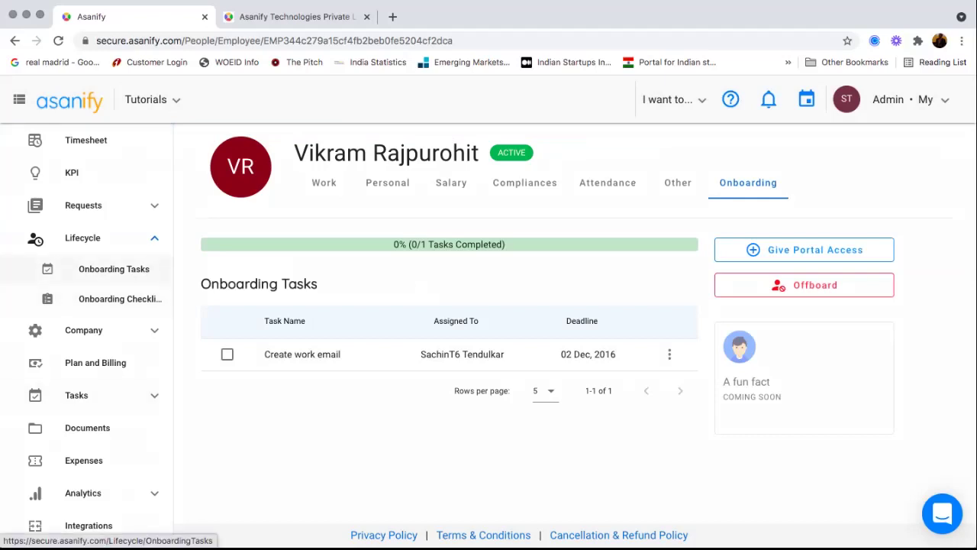
pyautogui.click(92, 395)
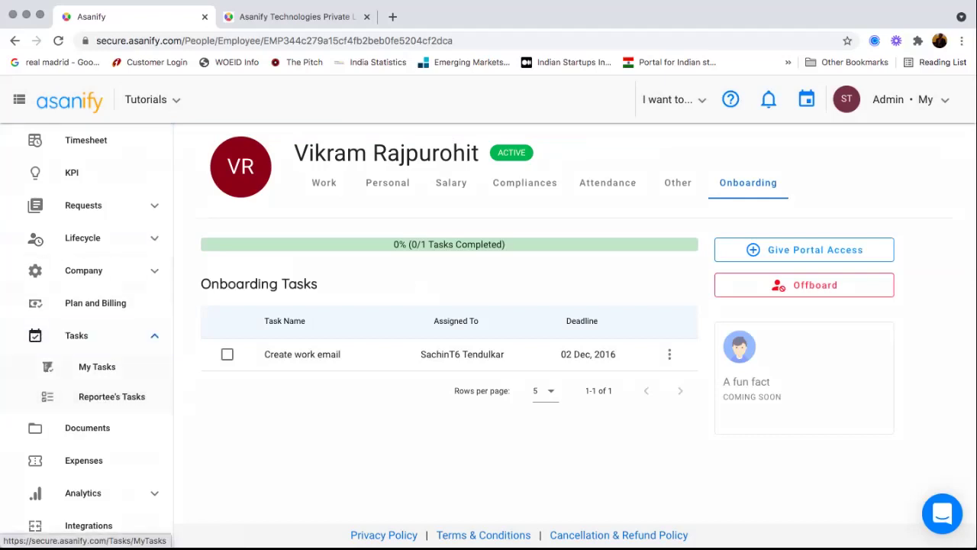
pyautogui.click(97, 367)
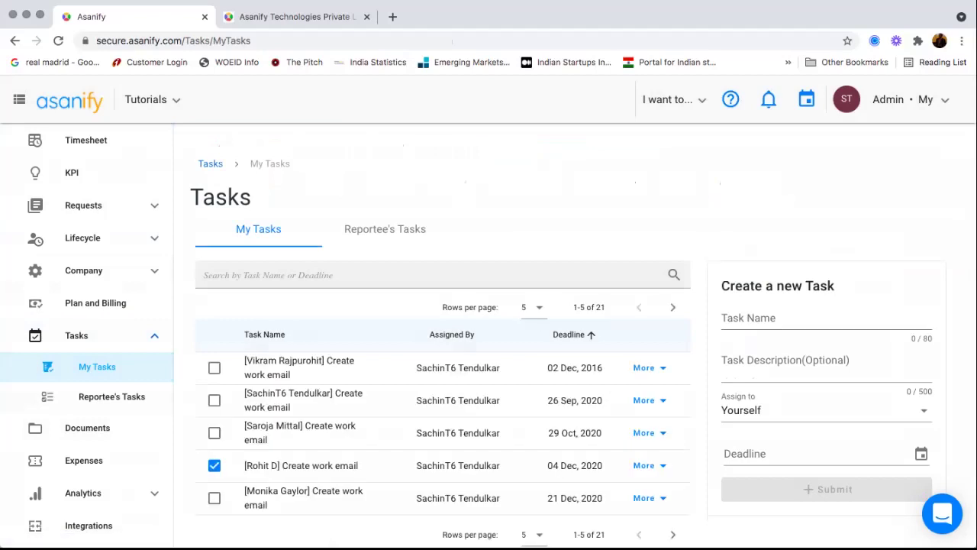
# - Check the Reportee's Tasks tab, then open Documents listing 7 employee documents
pyautogui.scroll(-1, 443, 363)
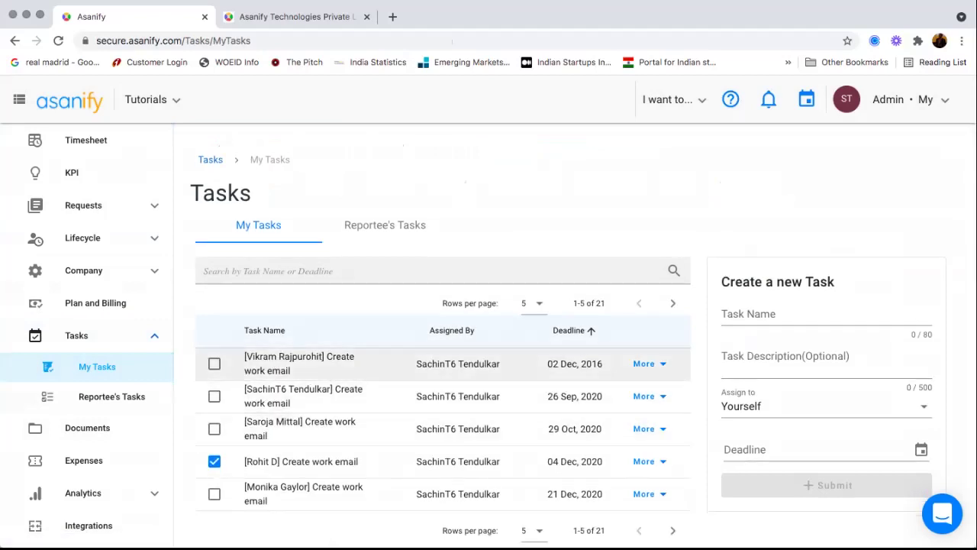
pyautogui.click(385, 225)
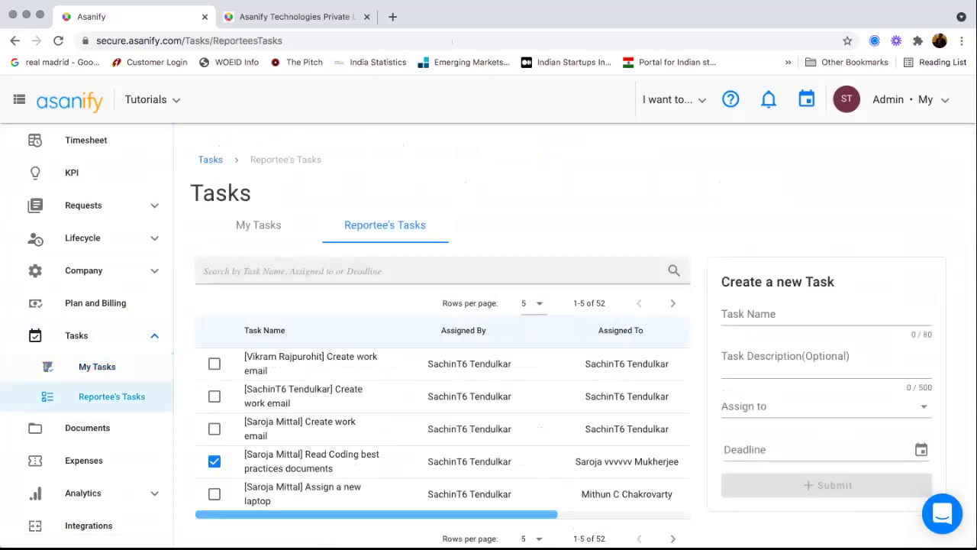
pyautogui.scroll(-2, 443, 395)
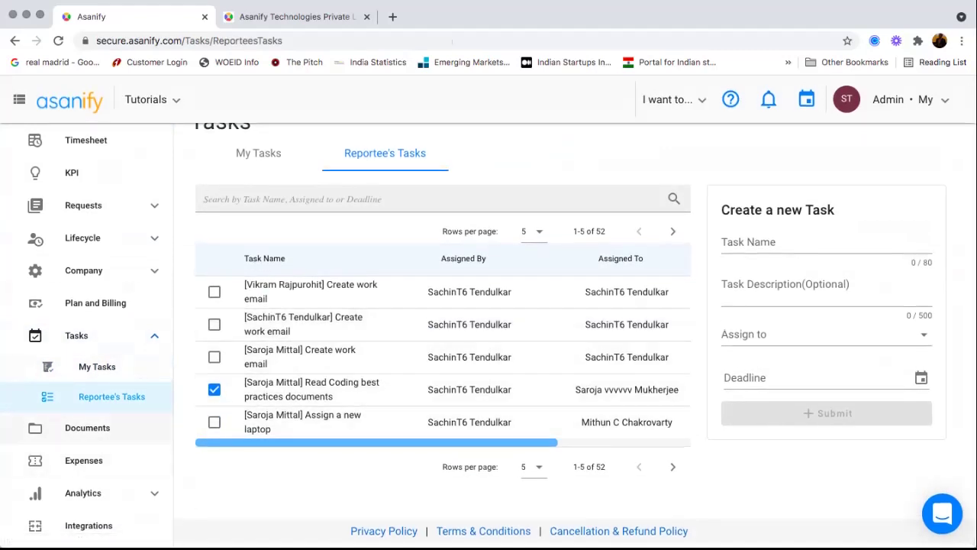
pyautogui.click(87, 427)
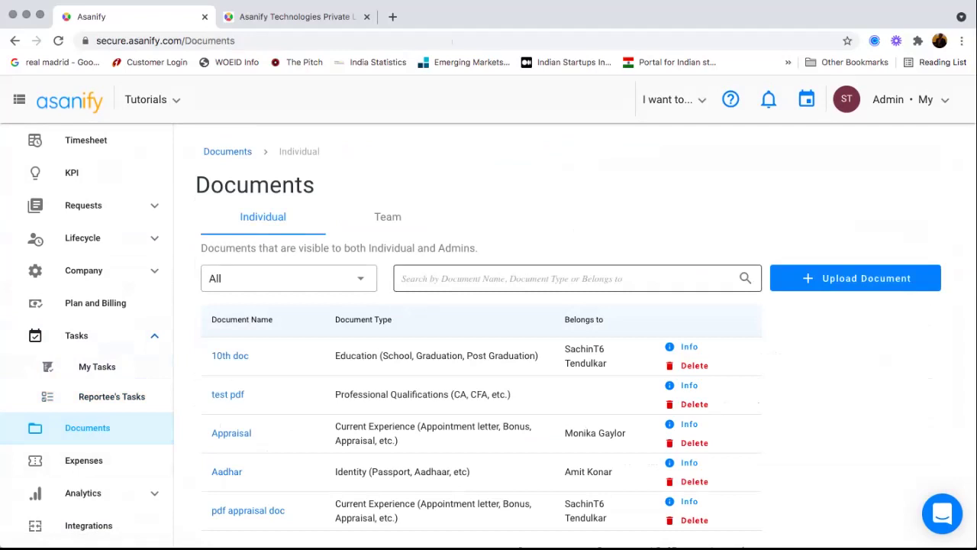
pyautogui.scroll(-1, 481, 351)
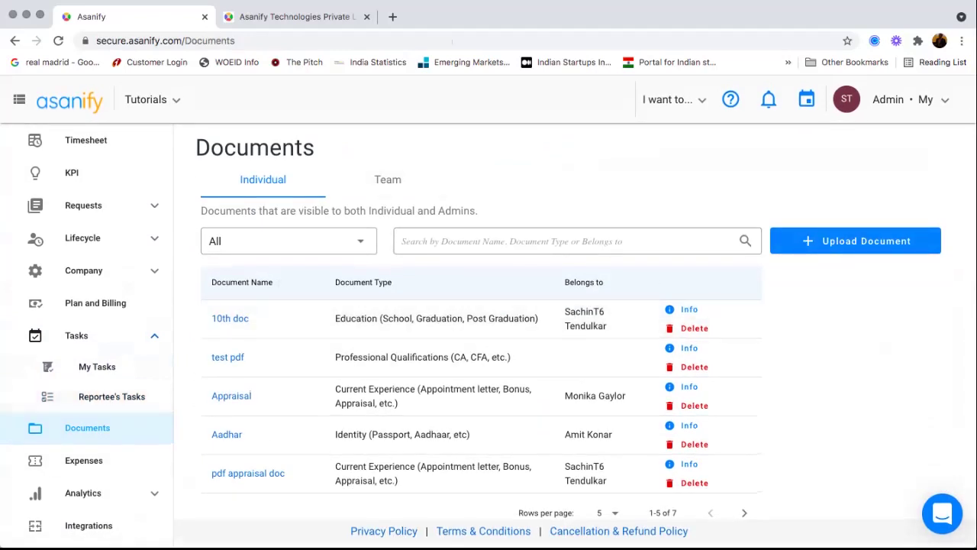
# - Start uploading a document named PAN of type Identity, then switch to the Expenses list
pyautogui.click(856, 241)
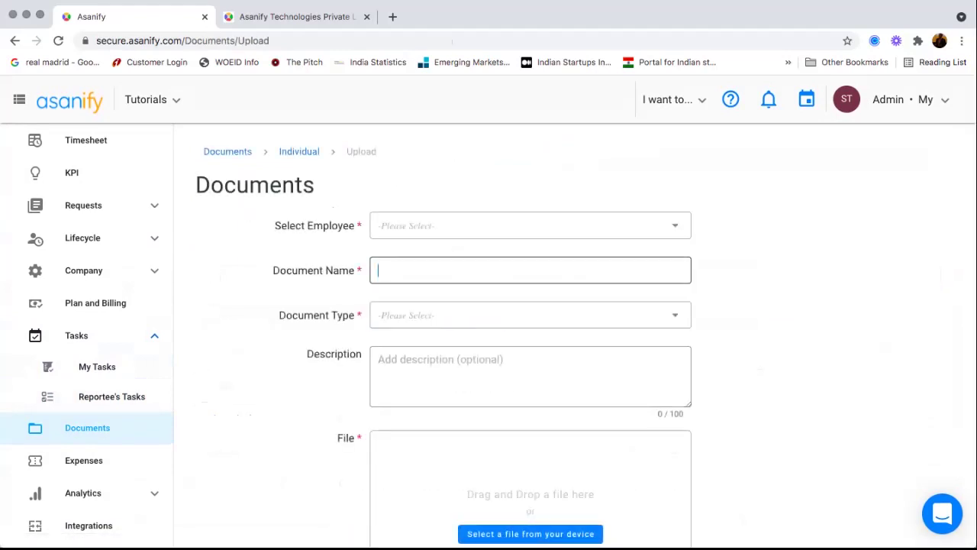
pyautogui.press('Tab')
pyautogui.scroll(-1, 530, 374)
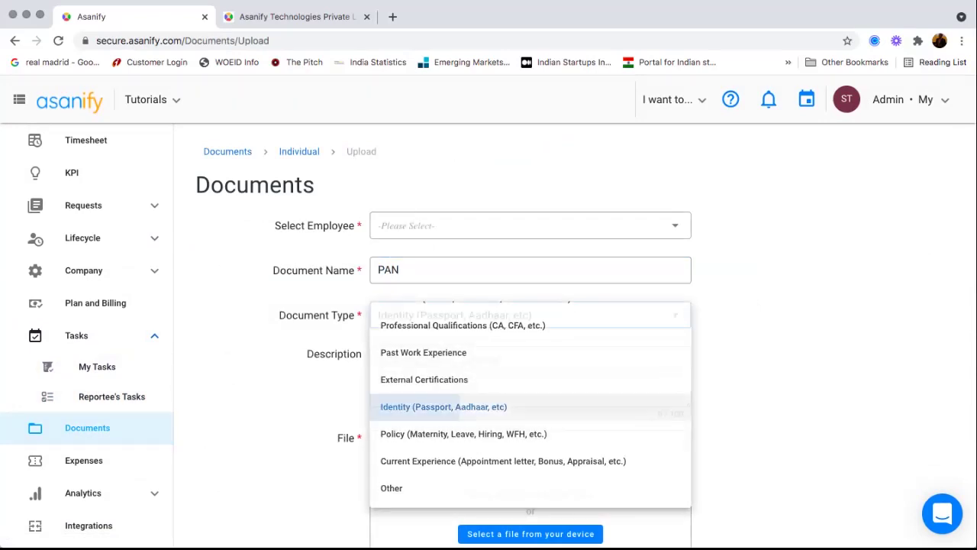
pyautogui.press('Tab')
pyautogui.scroll(-3, 531, 328)
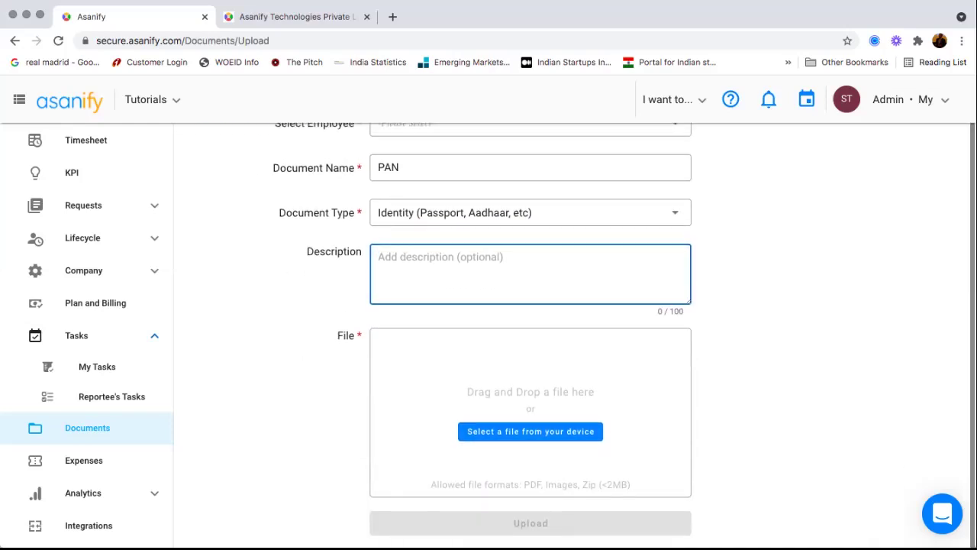
pyautogui.scroll(3, 531, 328)
pyautogui.scroll(-3, 87, 427)
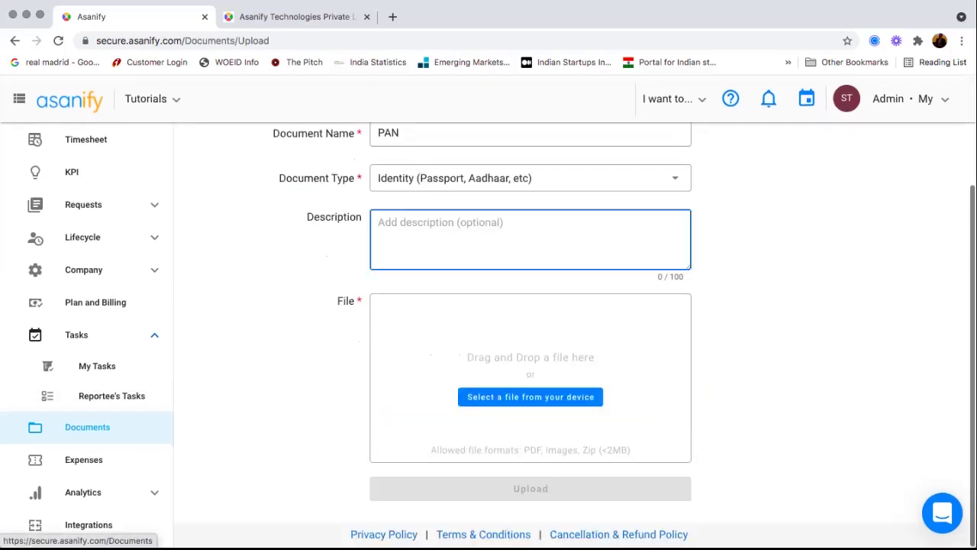
pyautogui.scroll(3, 84, 460)
pyautogui.click(84, 460)
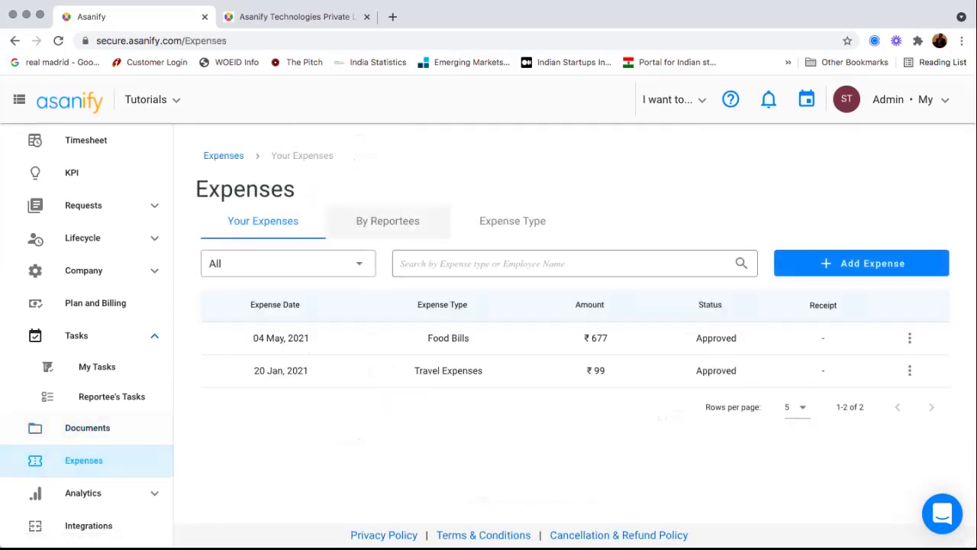
pyautogui.click(512, 221)
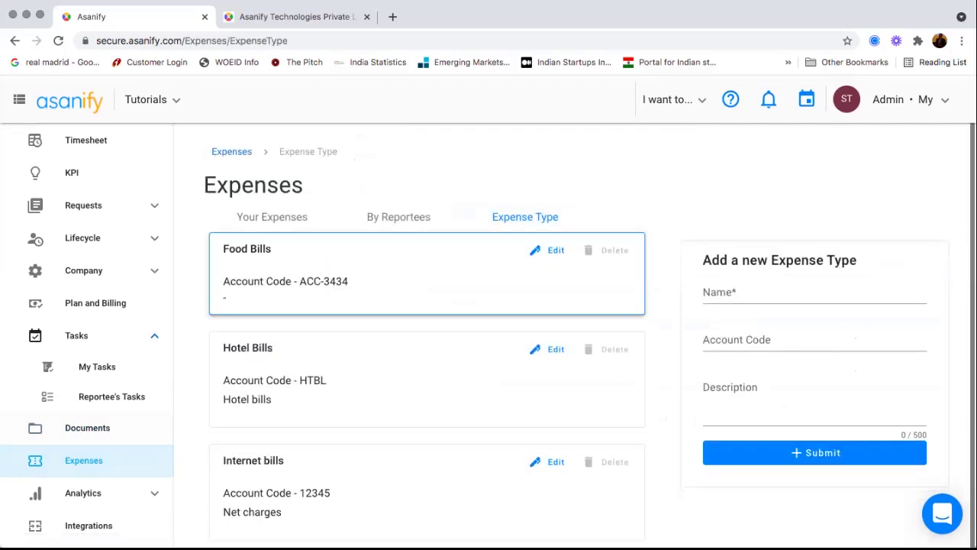
pyautogui.click(271, 216)
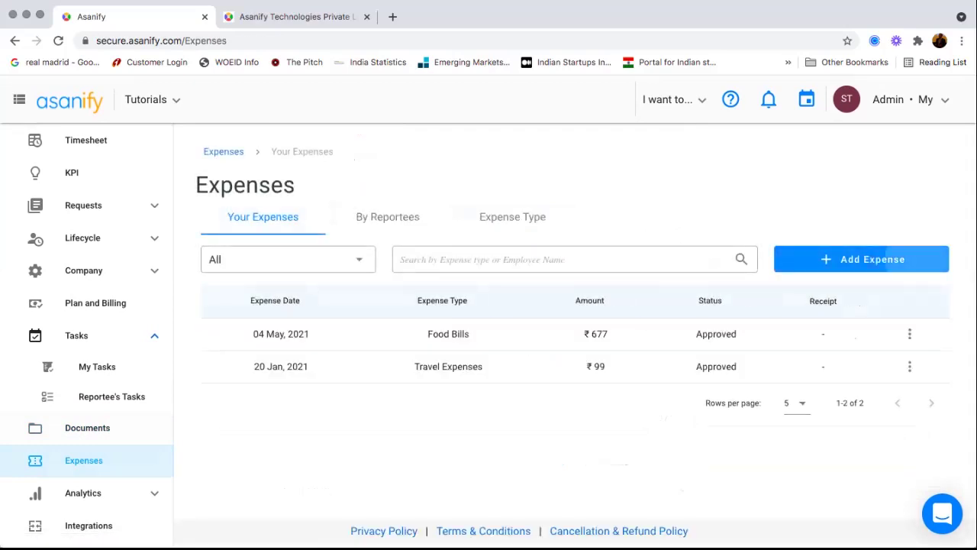
pyautogui.click(861, 259)
pyautogui.click(530, 314)
pyautogui.scroll(-1, 529, 344)
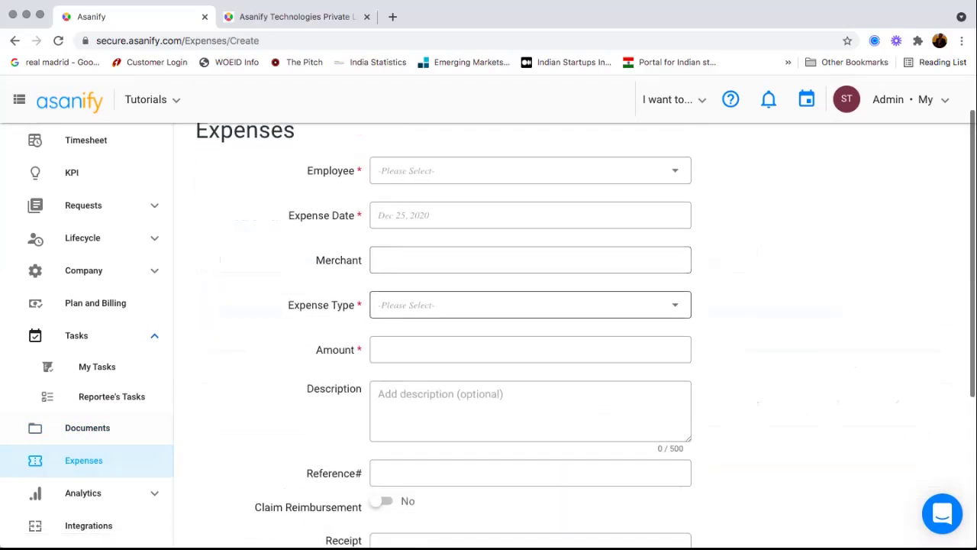
pyautogui.write('Uber')
pyautogui.press('Tab')
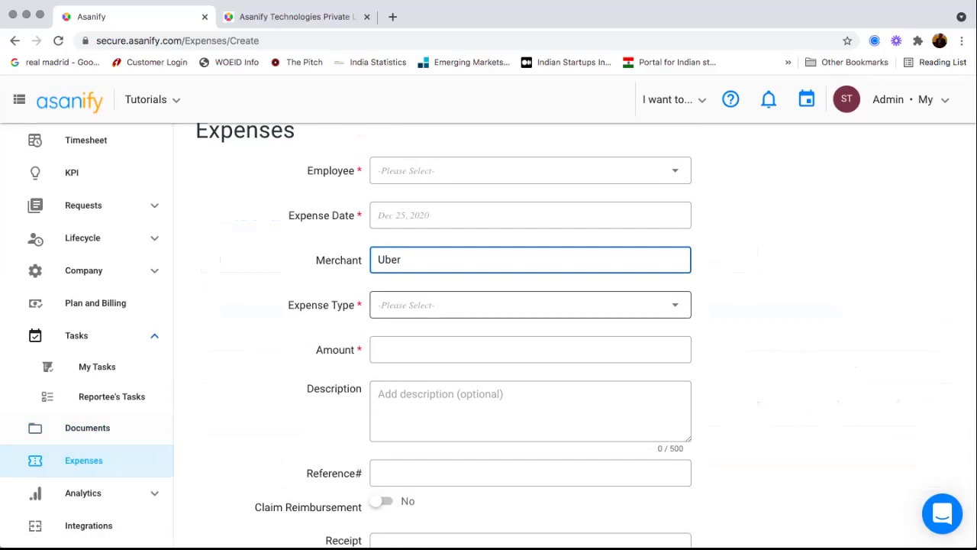
pyautogui.press('Return')
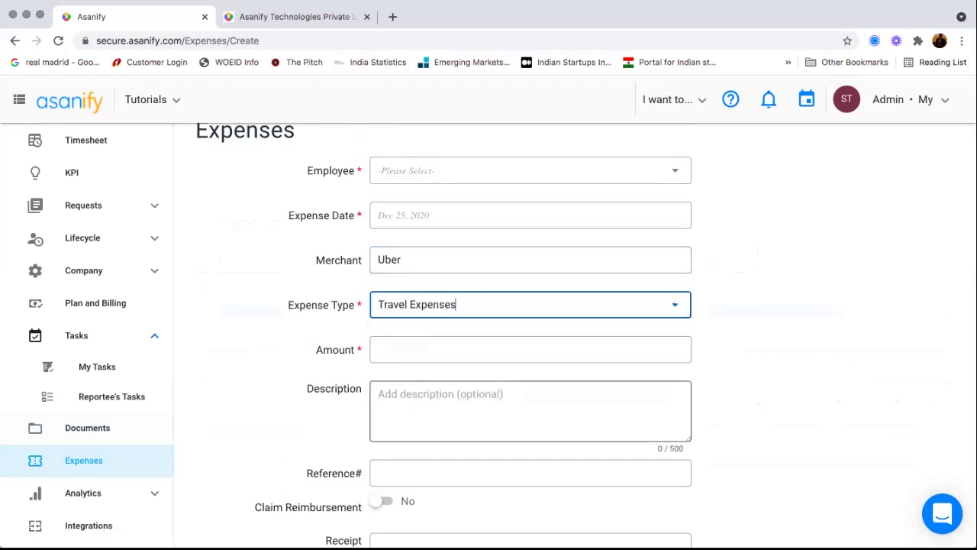
pyautogui.press('Tab')
pyautogui.write('23')
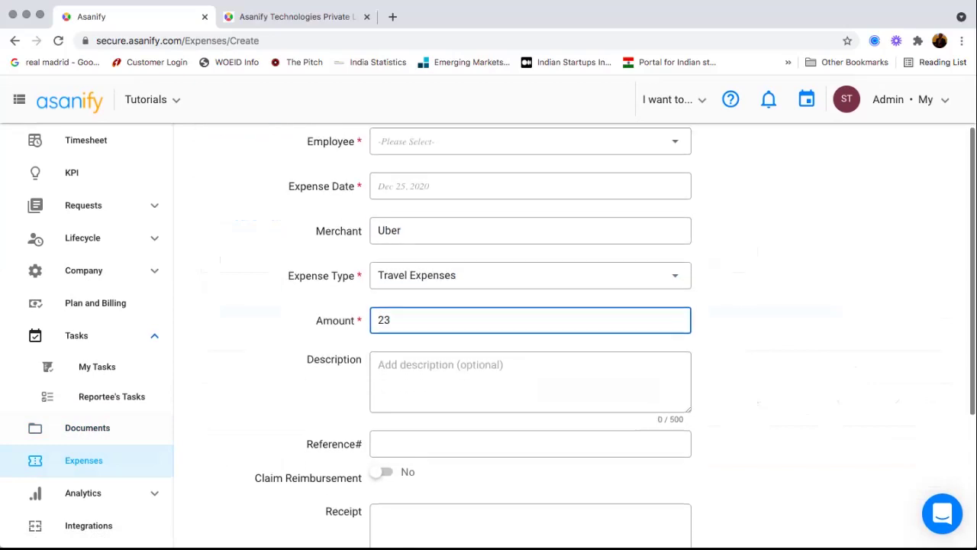
pyautogui.scroll(2, 586, 335)
pyautogui.write('0')
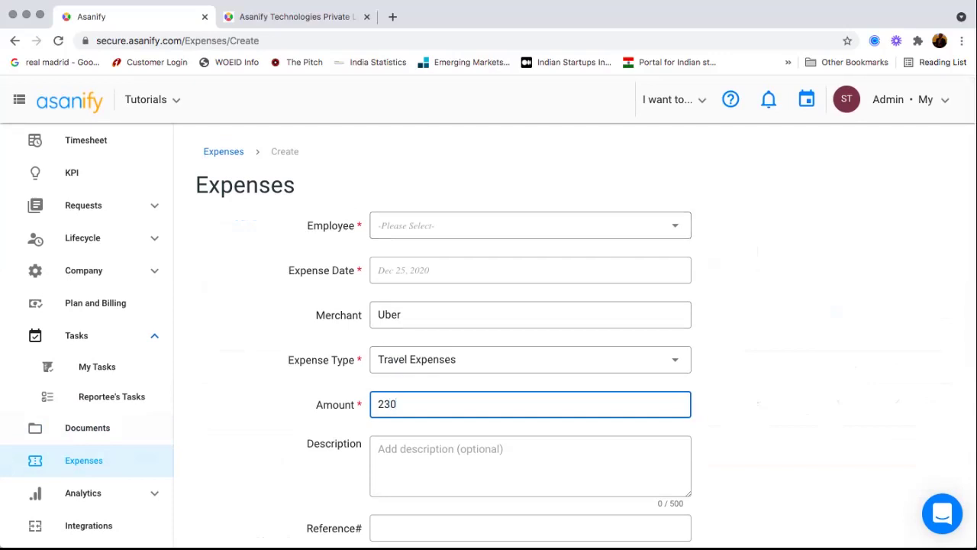
pyautogui.click(530, 226)
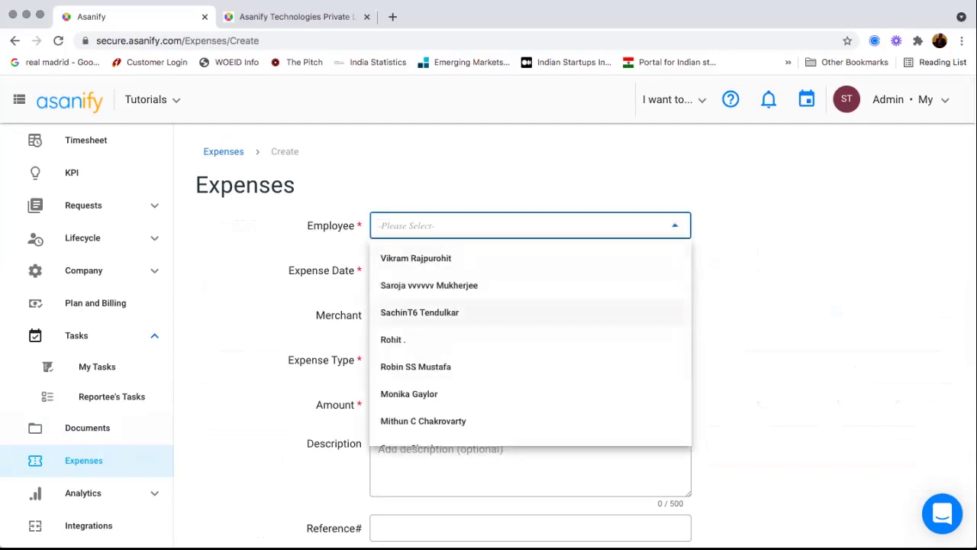
pyautogui.click(458, 312)
pyautogui.click(530, 270)
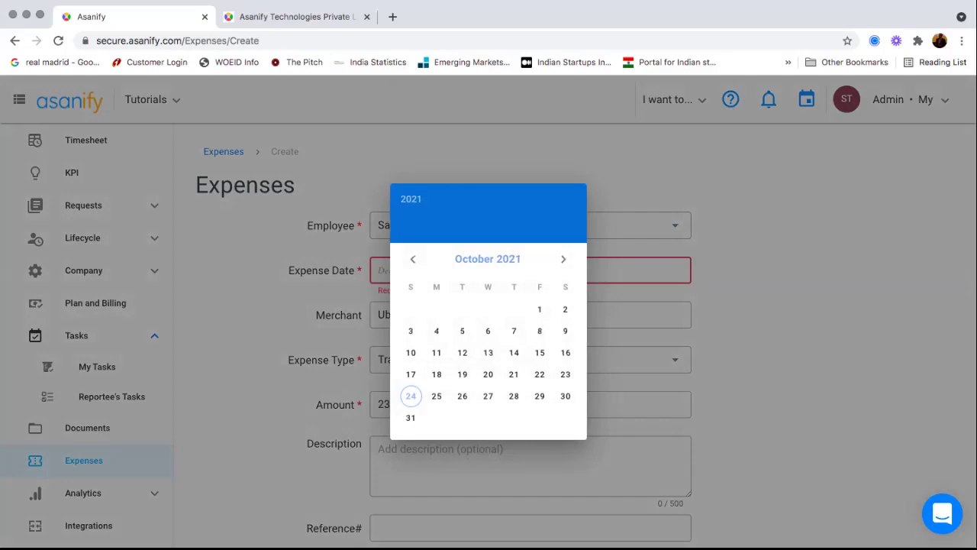
pyautogui.click(461, 352)
pyautogui.scroll(-3, 462, 352)
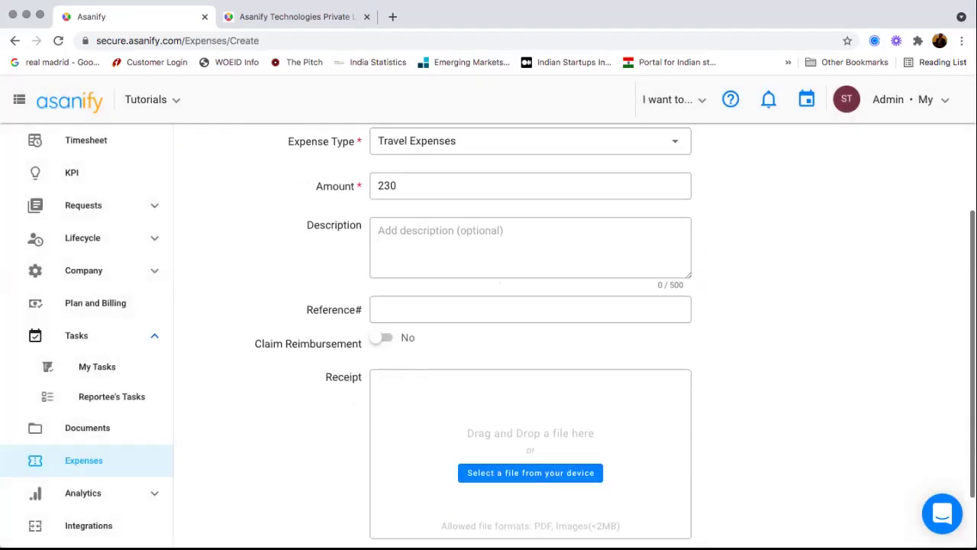
pyautogui.scroll(1, 531, 336)
pyautogui.click(380, 342)
pyautogui.scroll(3, 489, 256)
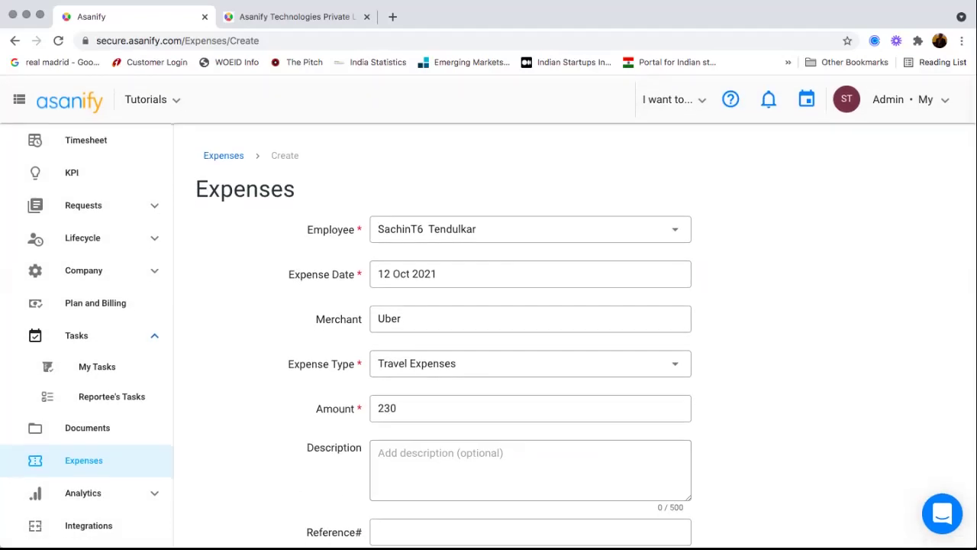
pyautogui.click(223, 160)
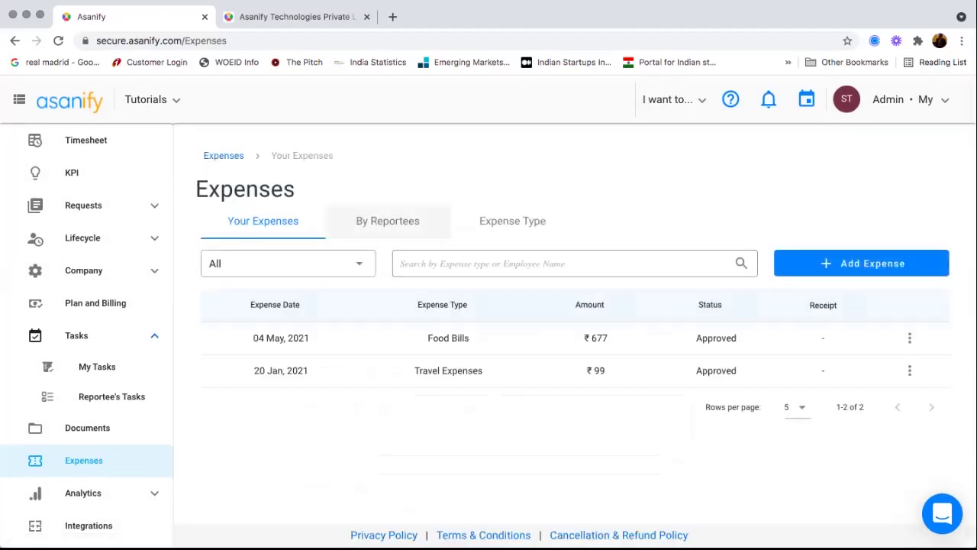
pyautogui.click(388, 221)
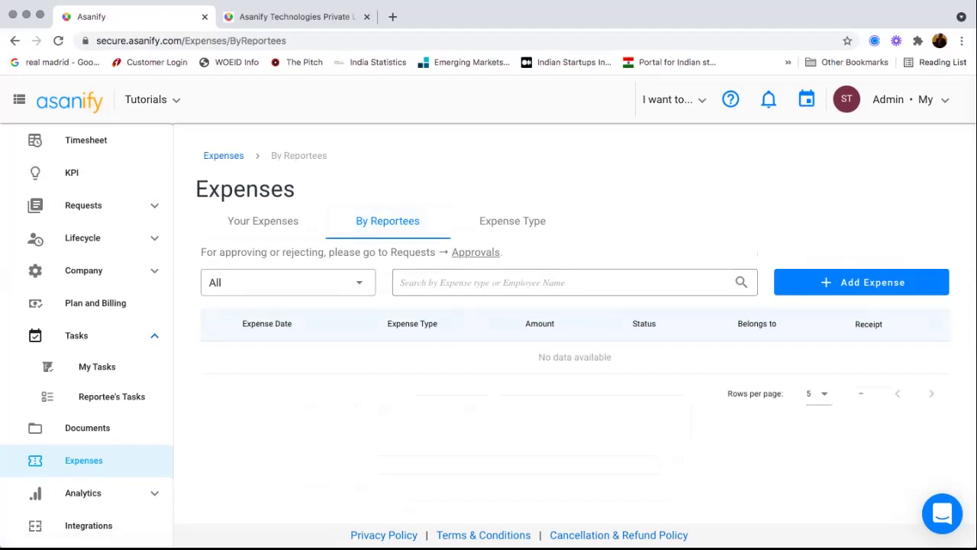
# - Return to your own expenses and open Requests > Approvals
pyautogui.click(262, 221)
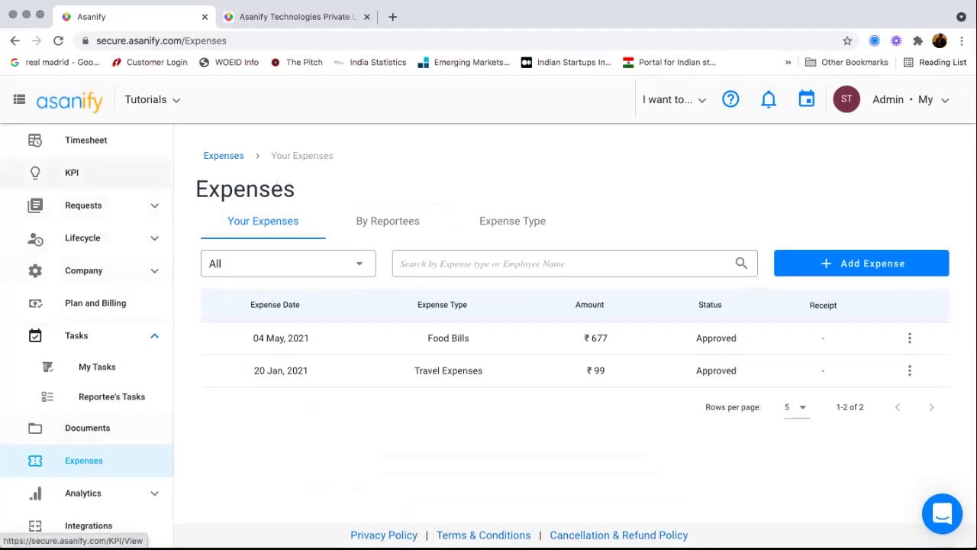
pyautogui.click(84, 205)
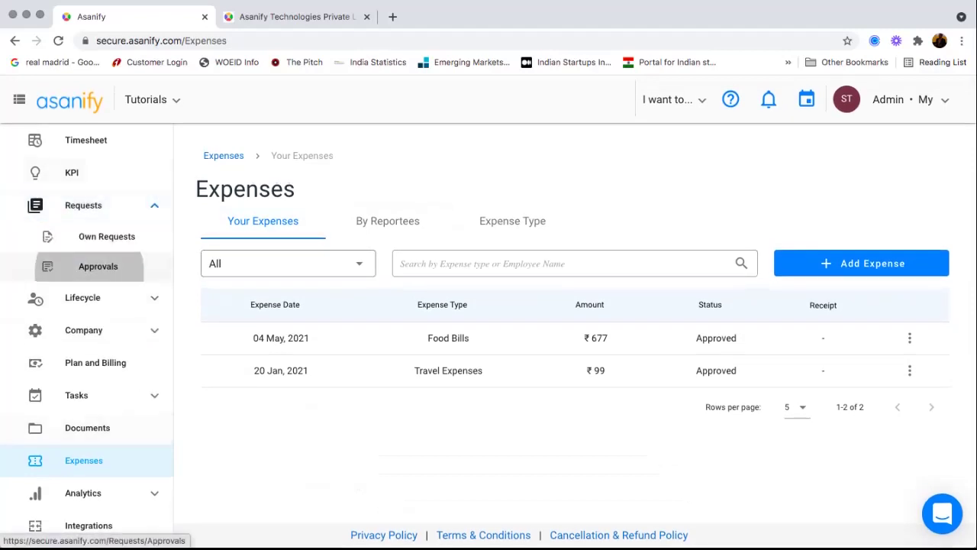
pyautogui.click(98, 266)
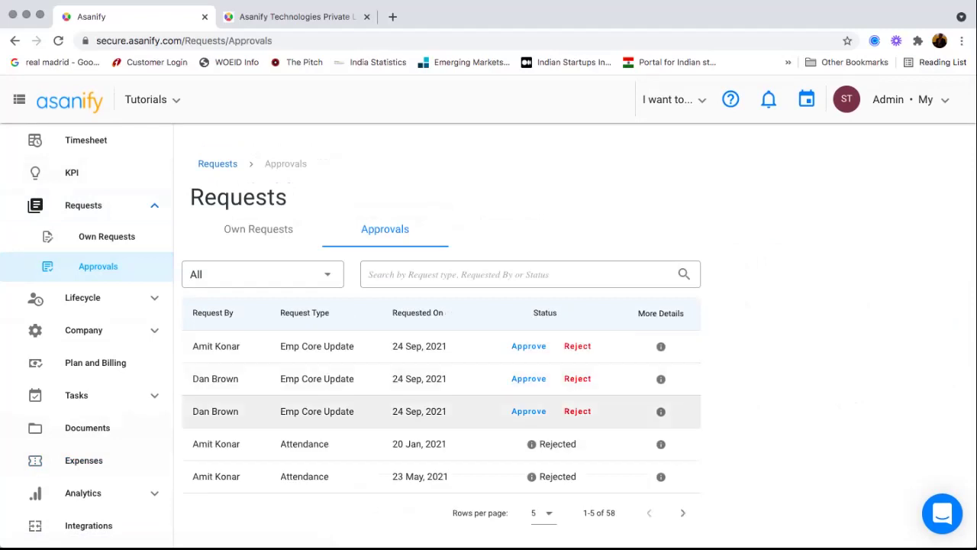
# - Filter approvals by 'expe' and inspect the first expense request's details
pyautogui.scroll(-1, 441, 442)
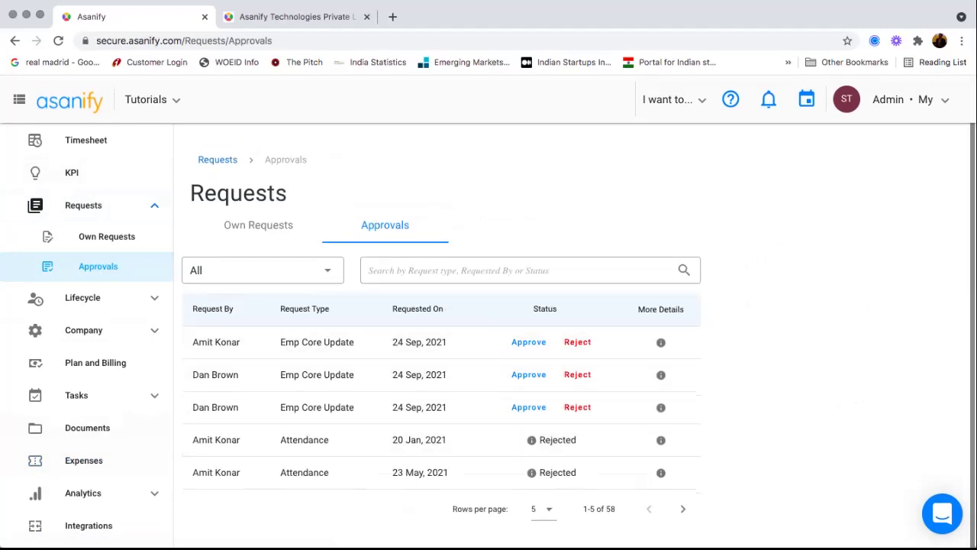
pyautogui.click(519, 270)
pyautogui.write('expel')
pyautogui.press('BackSpace')
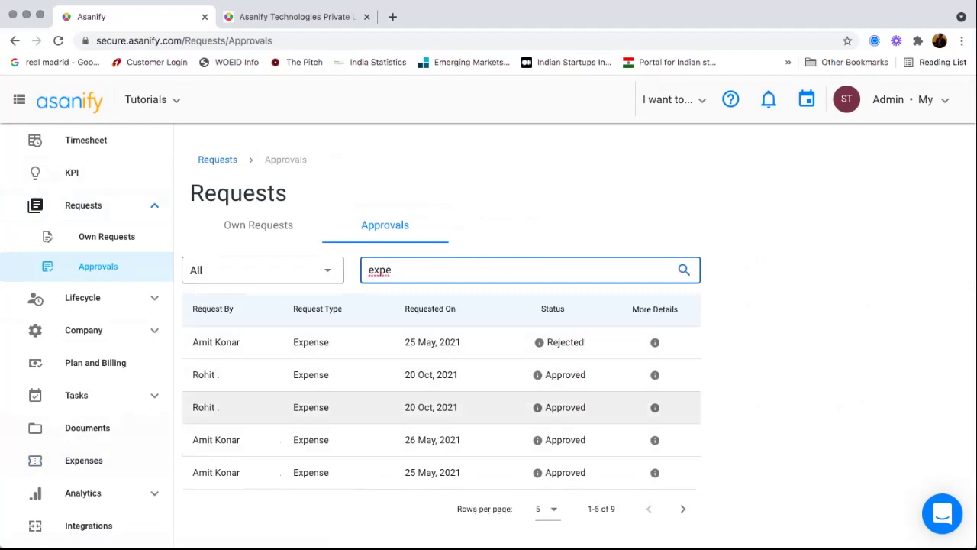
pyautogui.click(654, 342)
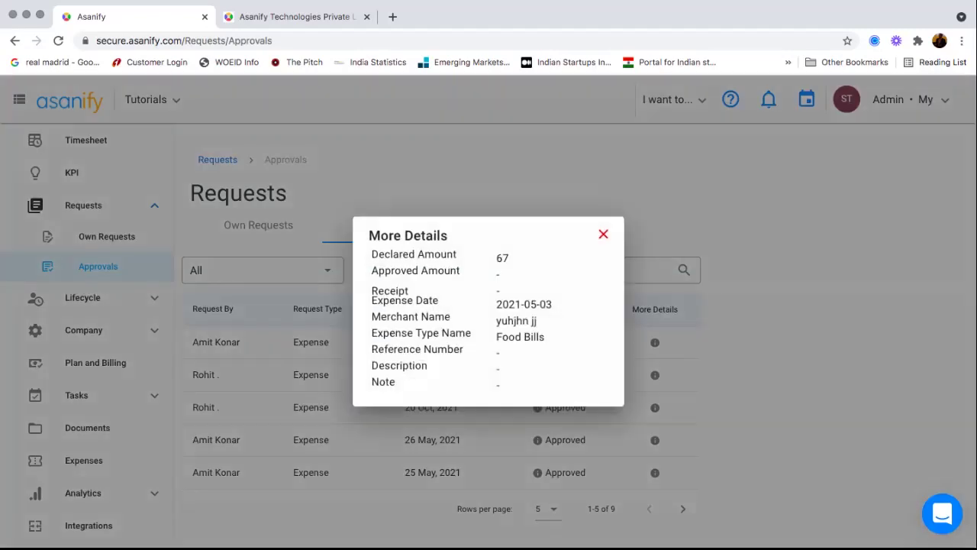
pyautogui.click(603, 234)
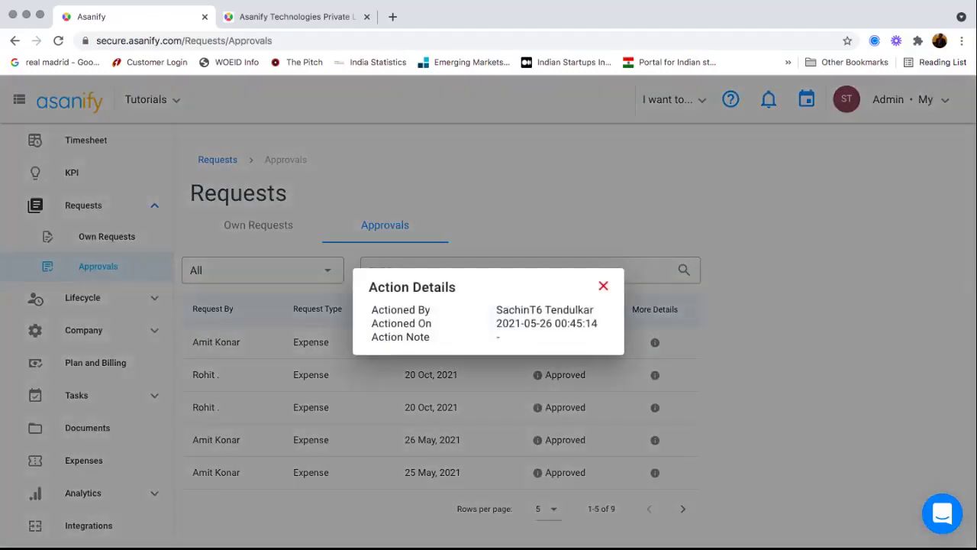
pyautogui.press('Escape')
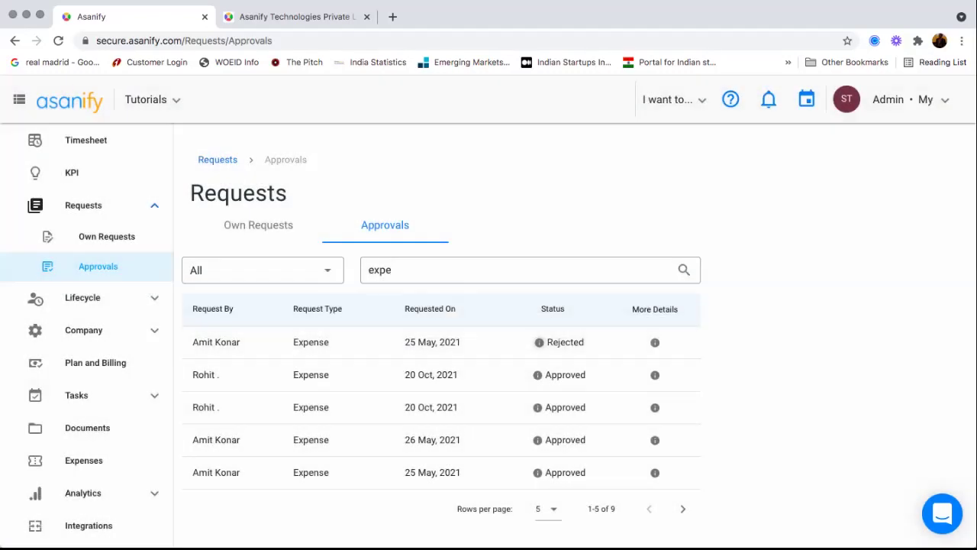
pyautogui.scroll(5, 84, 306)
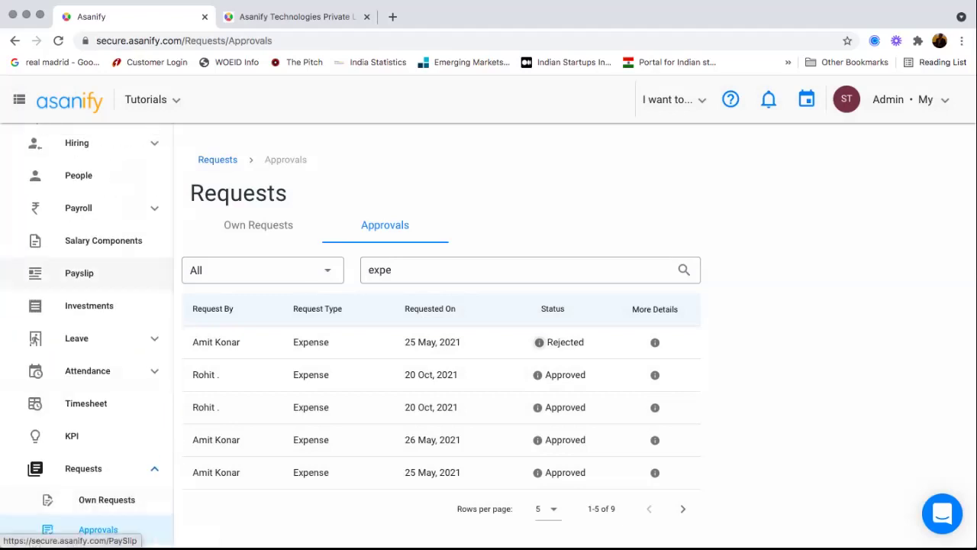
# - Browse the 8 attendance policies and open View/ Edit on New style attendance policy
pyautogui.click(87, 370)
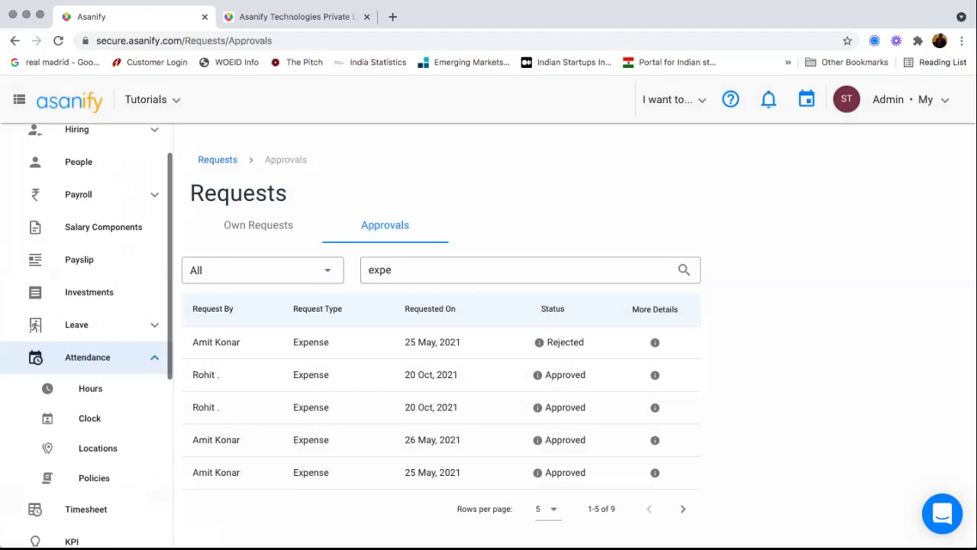
pyautogui.scroll(-2, 87, 370)
pyautogui.click(94, 369)
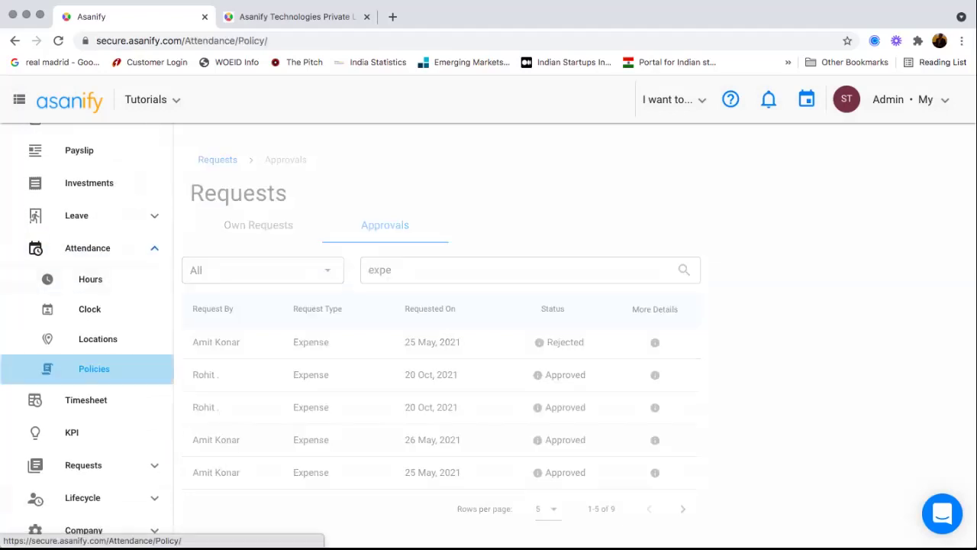
pyautogui.scroll(-3, 450, 336)
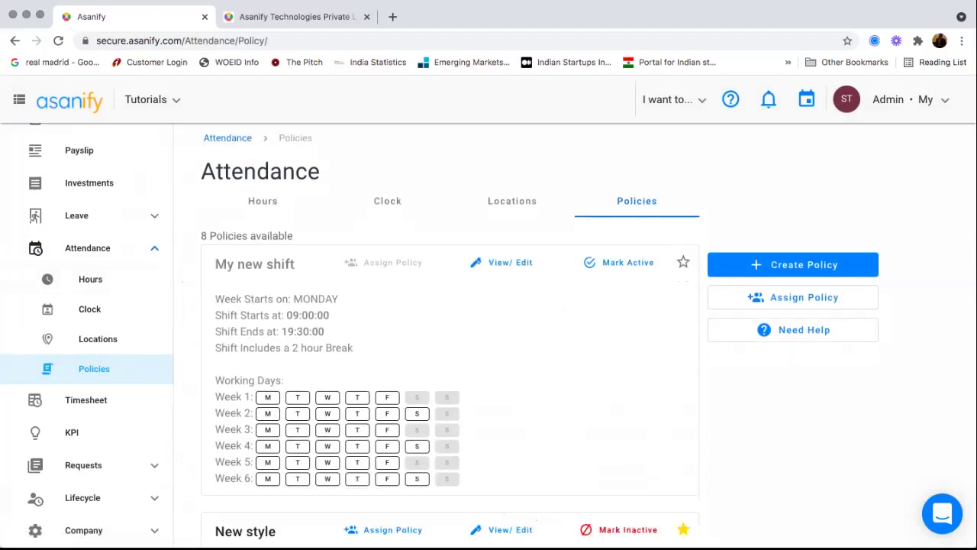
pyautogui.scroll(-2, 451, 336)
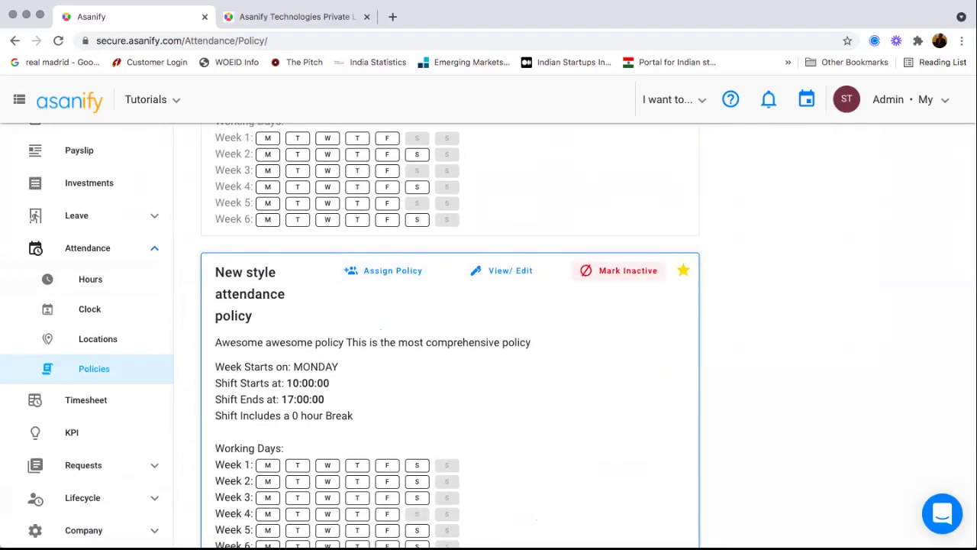
pyautogui.scroll(-2, 489, 336)
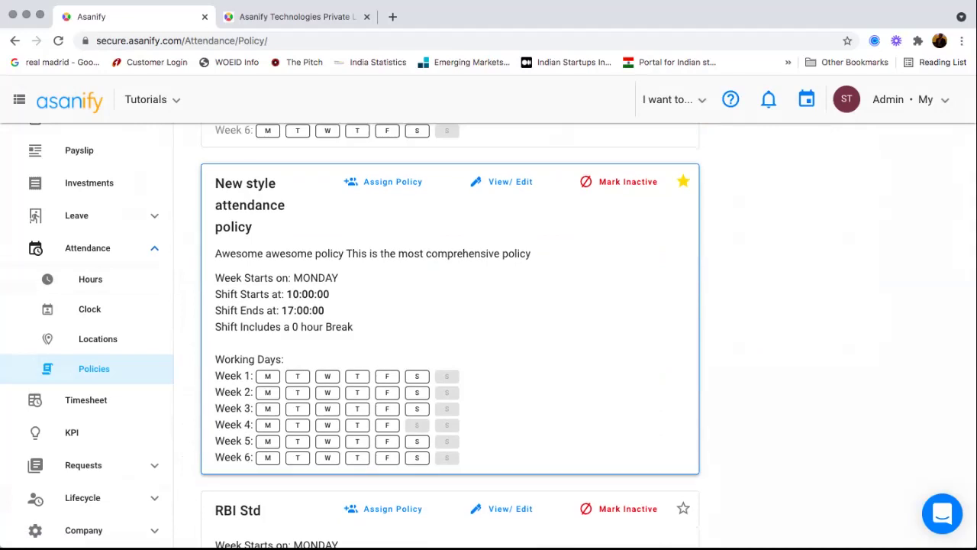
pyautogui.scroll(-5, 489, 336)
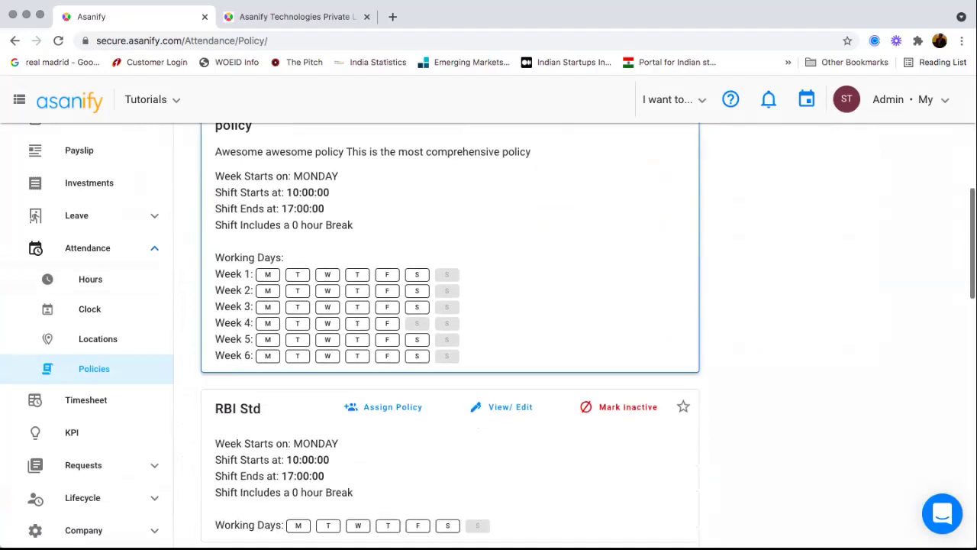
pyautogui.scroll(-1, 489, 306)
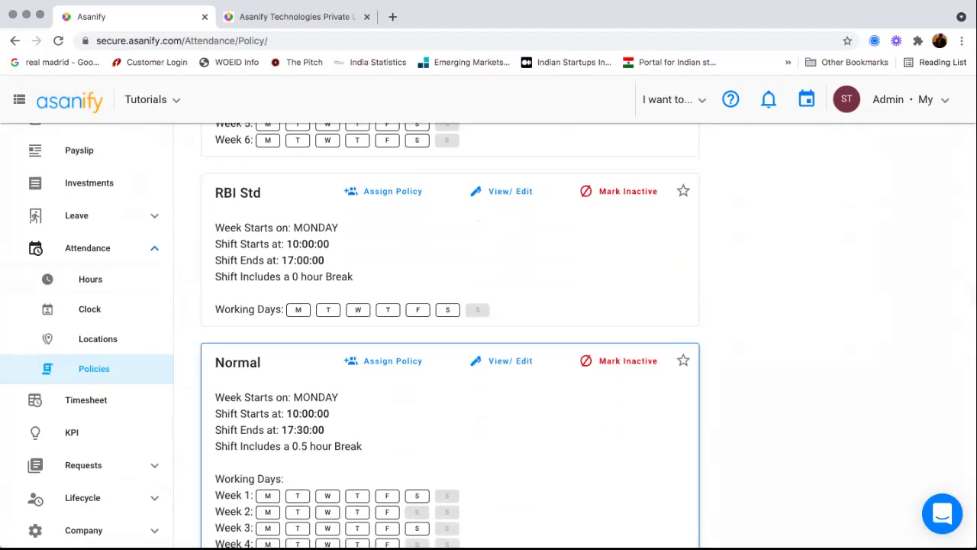
pyautogui.scroll(5, 489, 306)
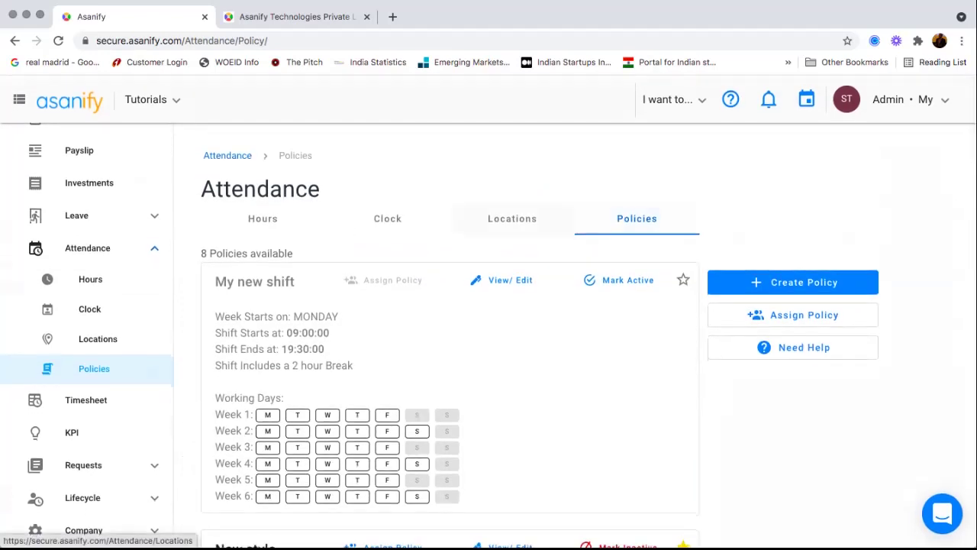
pyautogui.scroll(-5, 450, 382)
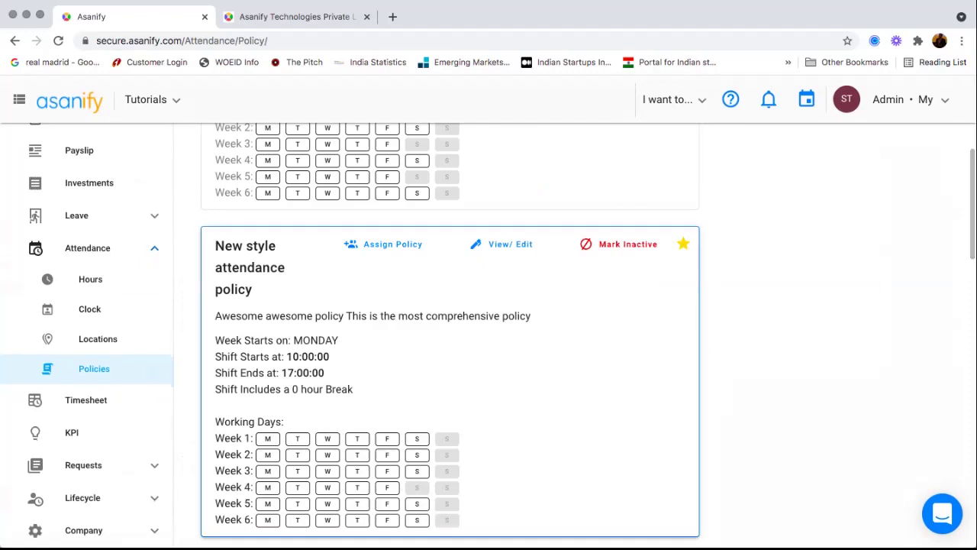
pyautogui.tripleClick(239, 316)
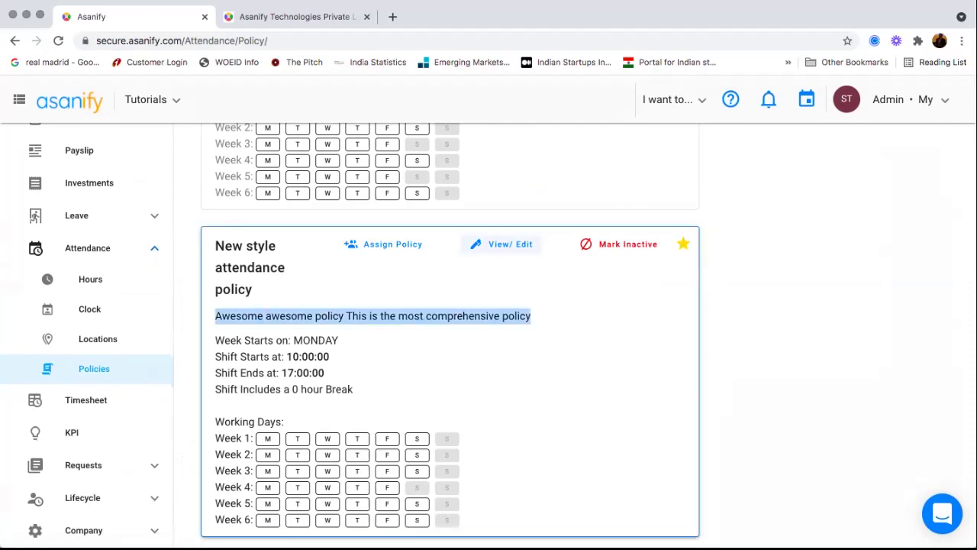
pyautogui.click(510, 243)
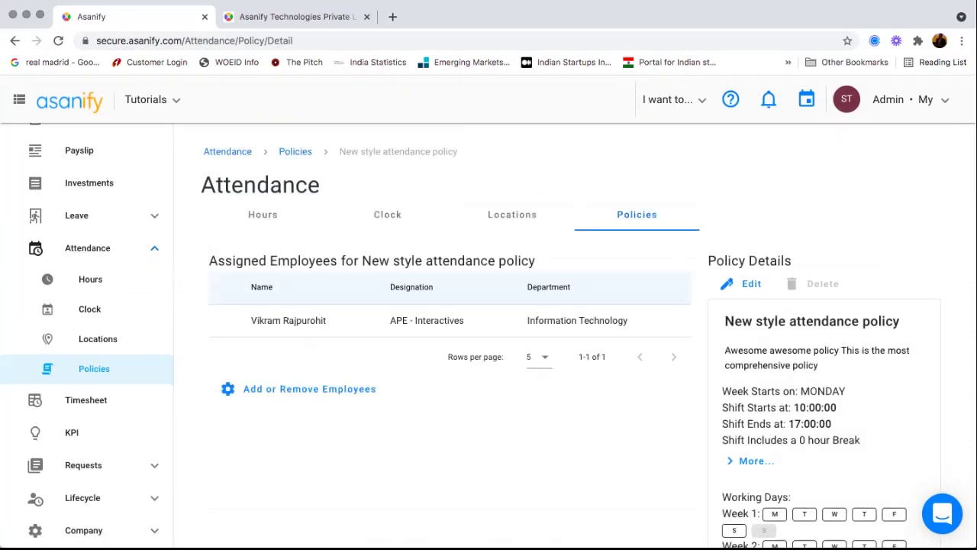
# - Expand the New style policy's details with More... to reveal its full hour rules
pyautogui.scroll(-1, 450, 320)
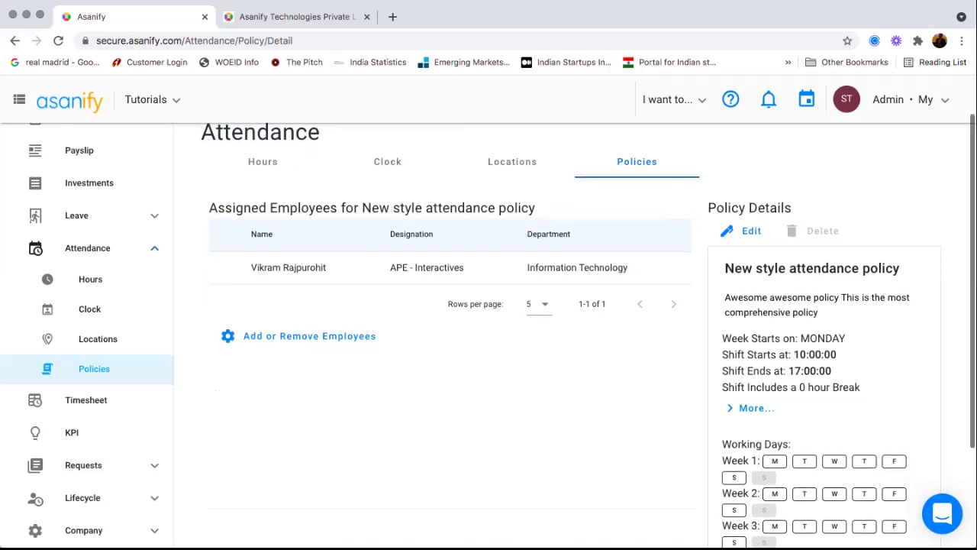
pyautogui.scroll(-1, 450, 336)
pyautogui.click(752, 377)
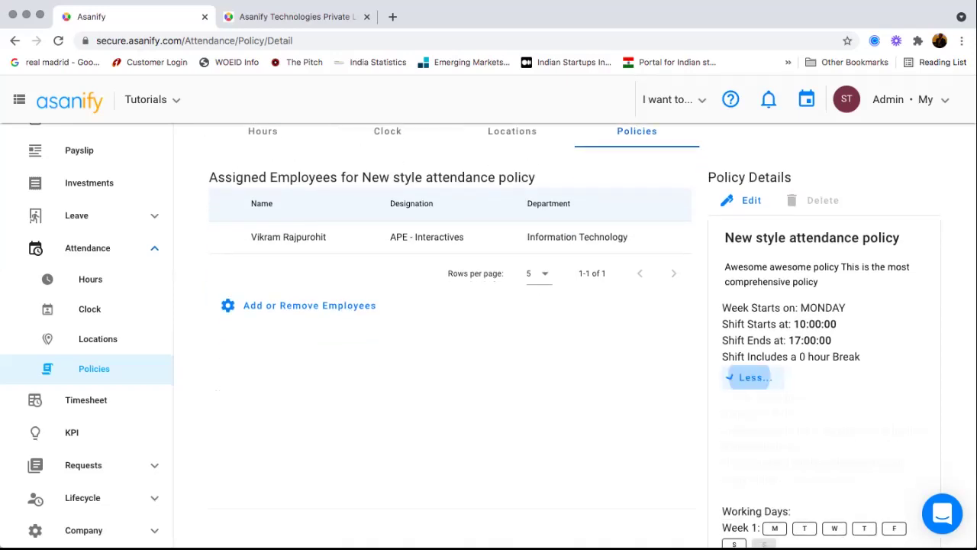
pyautogui.scroll(-3, 450, 336)
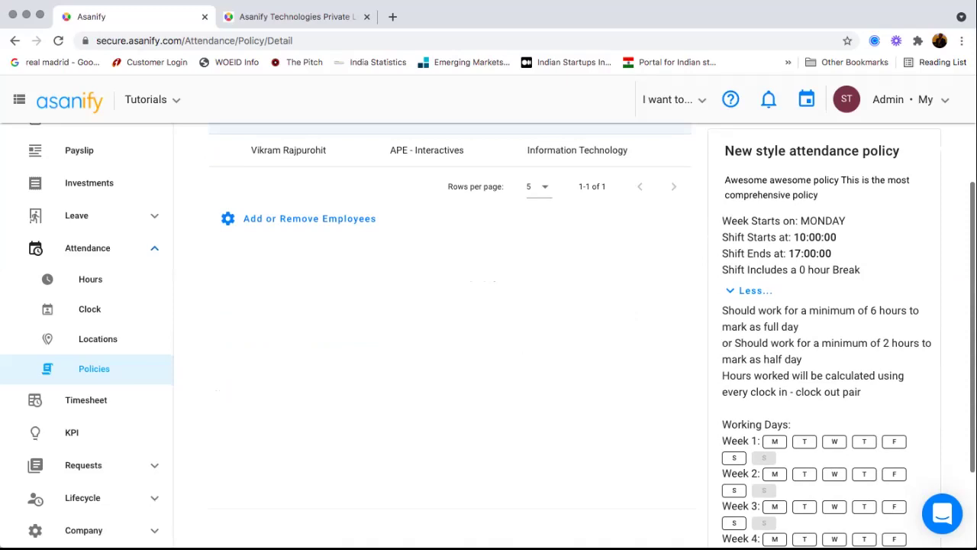
pyautogui.scroll(-1, 450, 336)
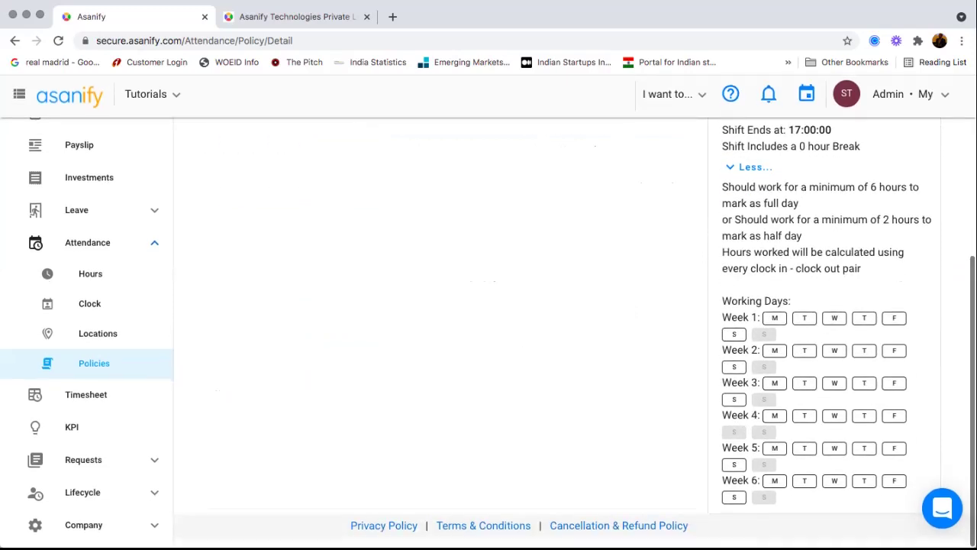
pyautogui.scroll(2, 450, 336)
pyautogui.scroll(1, 451, 336)
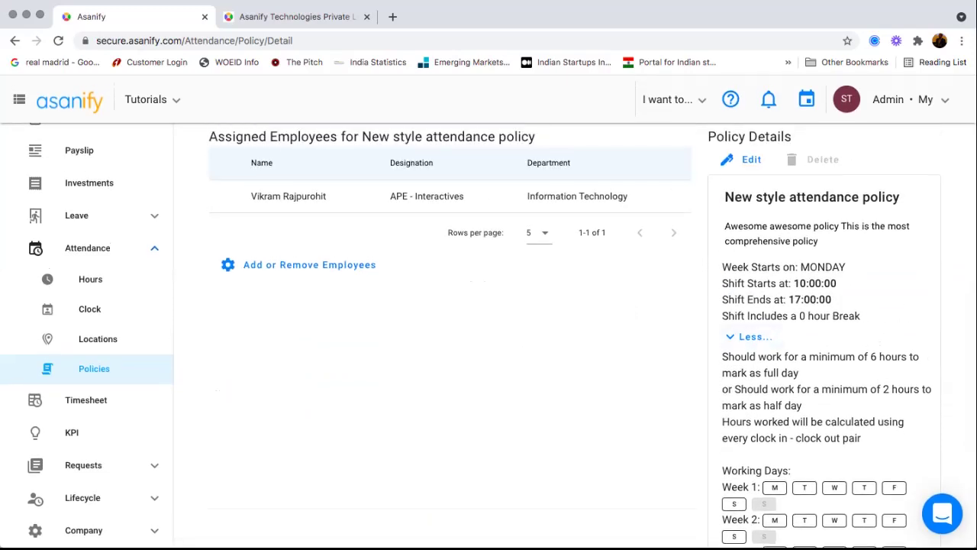
pyautogui.scroll(1, 450, 336)
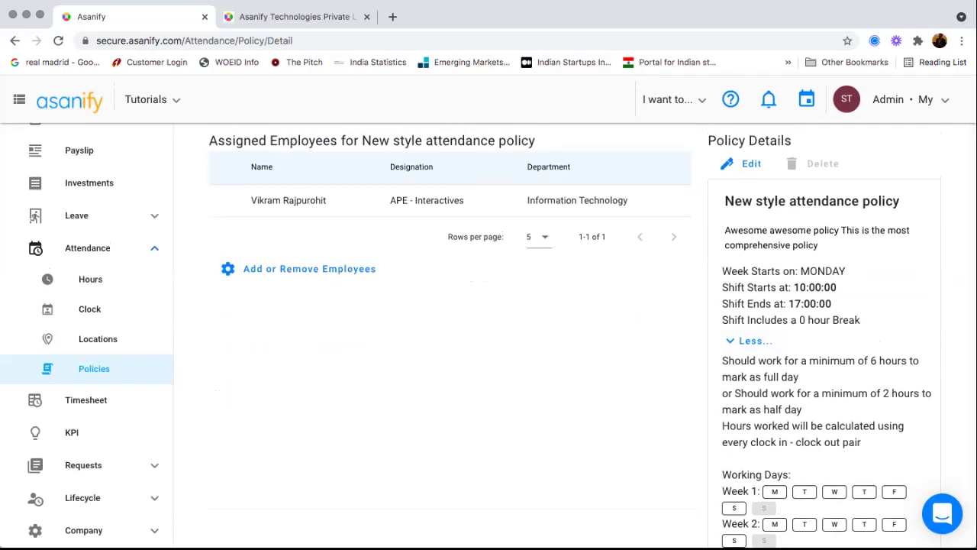
# - Highlight the full-day and half-day minimum hours rules to read them
pyautogui.moveTo(735, 360); pyautogui.dragTo(813, 393)
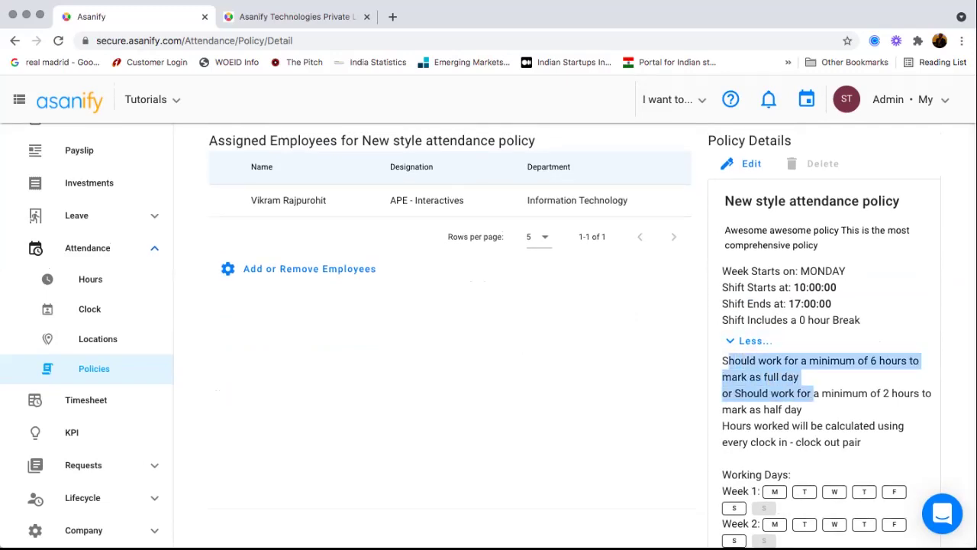
pyautogui.scroll(2, 592, 336)
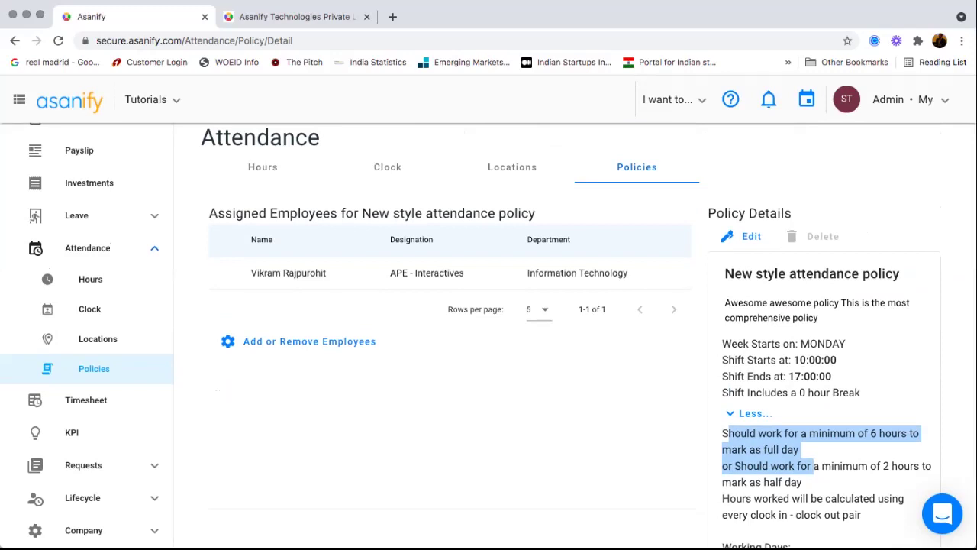
pyautogui.scroll(-3, 592, 336)
pyautogui.moveTo(769, 353); pyautogui.dragTo(802, 369)
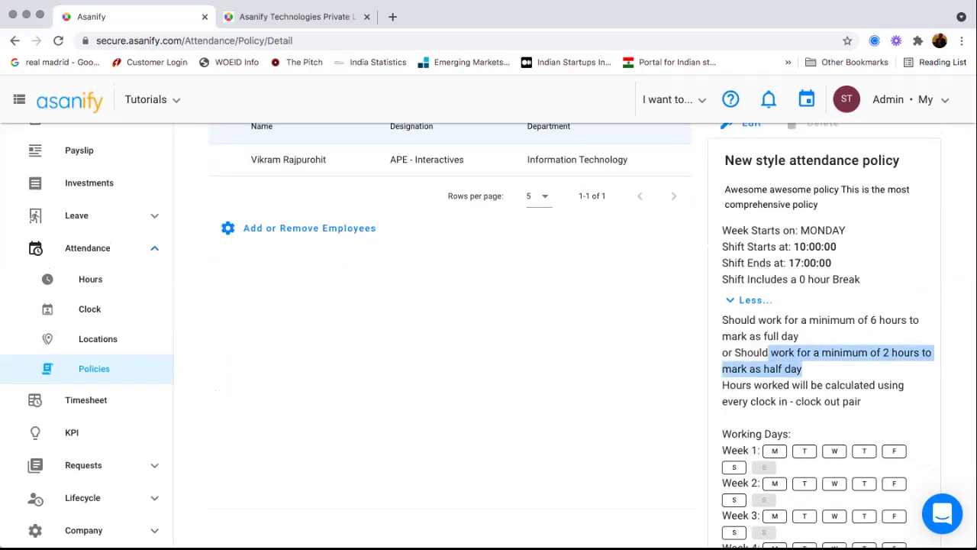
pyautogui.scroll(1, 829, 336)
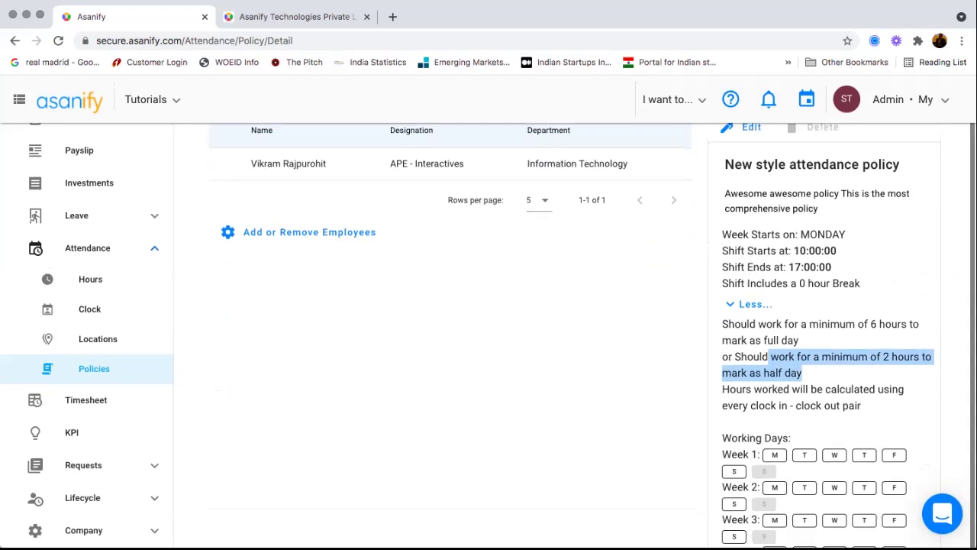
pyautogui.moveTo(739, 405); pyautogui.dragTo(823, 405)
pyautogui.scroll(3, 823, 405)
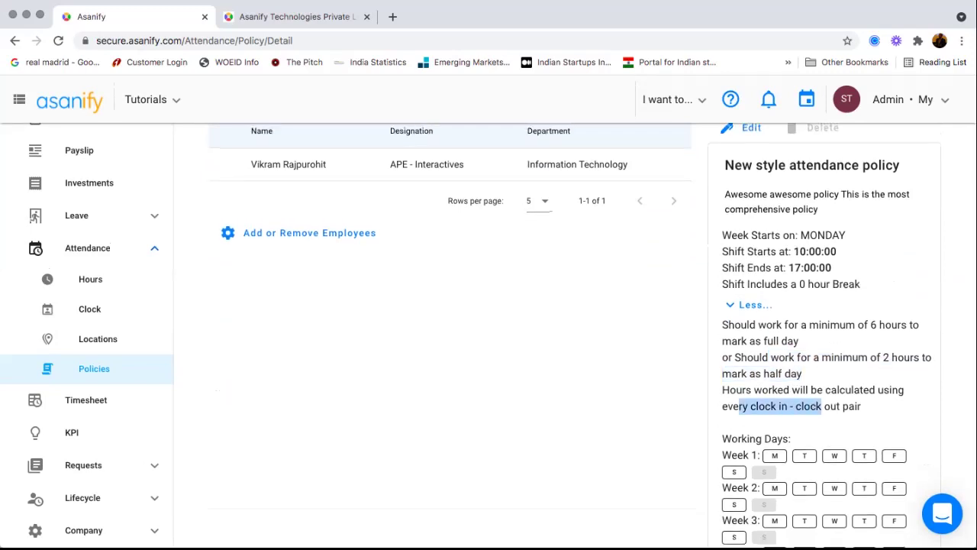
# - Pick New style attendance policy, add two more employees, assign, then go back to Dashboard
pyautogui.click(309, 392)
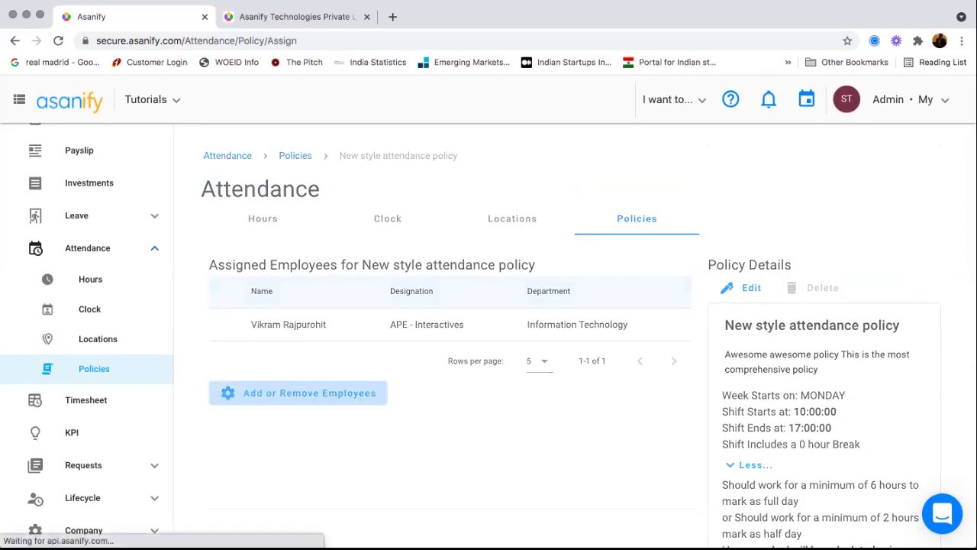
pyautogui.click(304, 265)
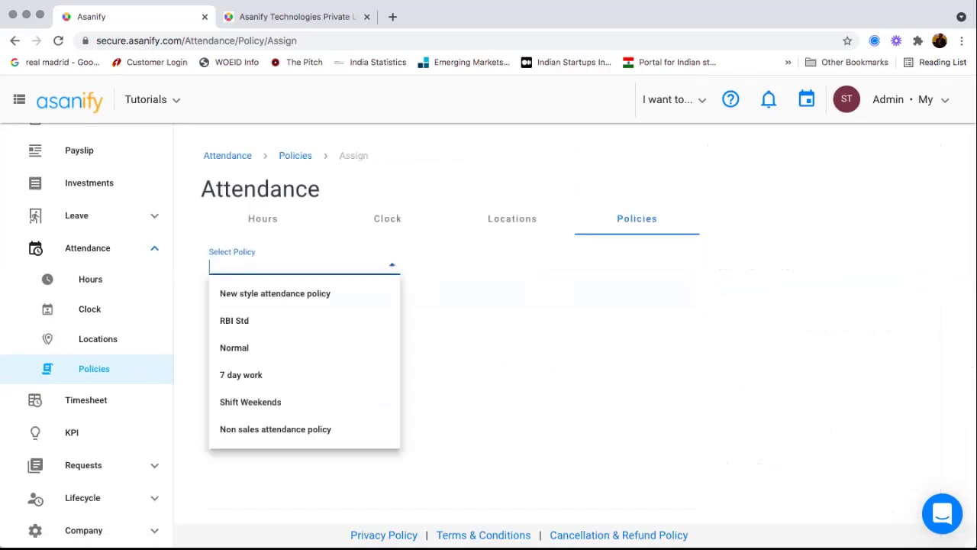
pyautogui.click(343, 298)
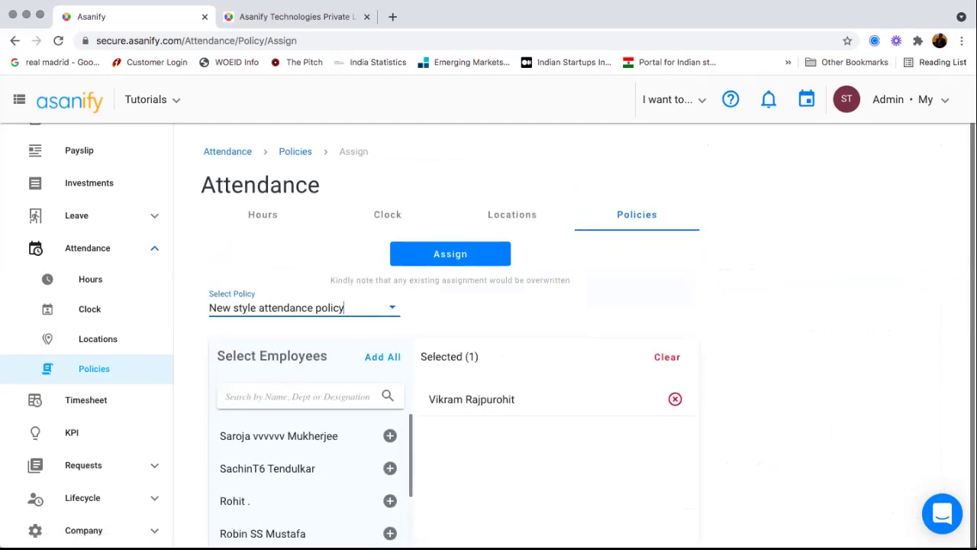
pyautogui.click(390, 435)
pyautogui.click(390, 468)
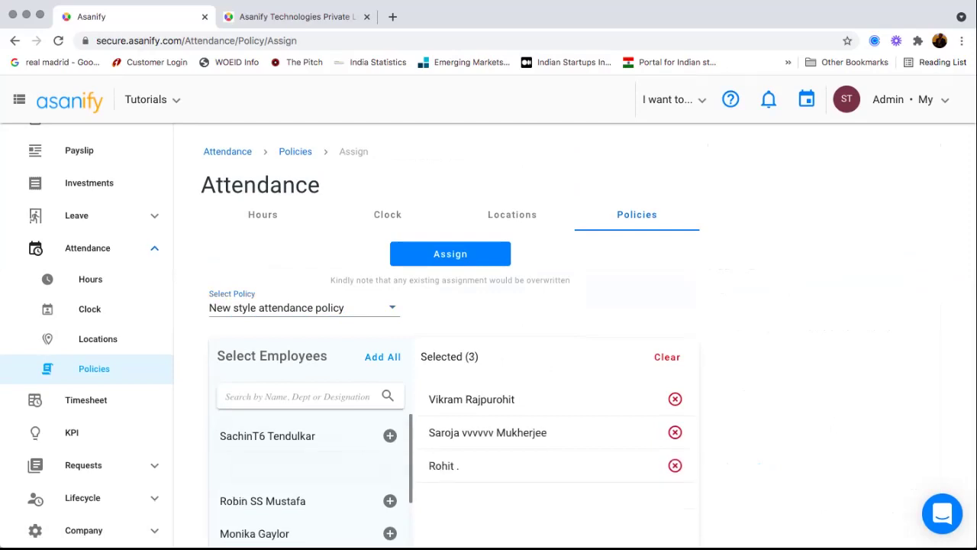
pyautogui.click(451, 254)
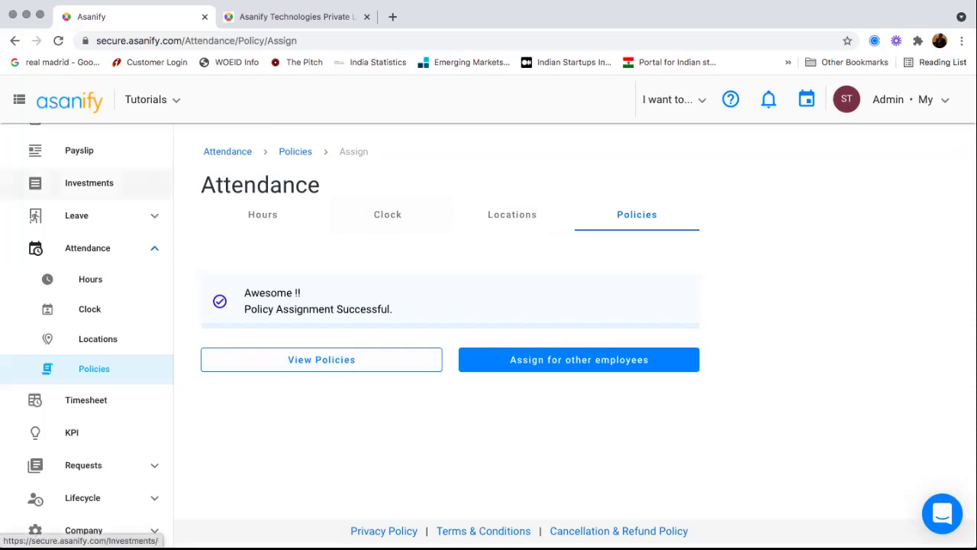
pyautogui.scroll(3, 89, 229)
pyautogui.click(87, 149)
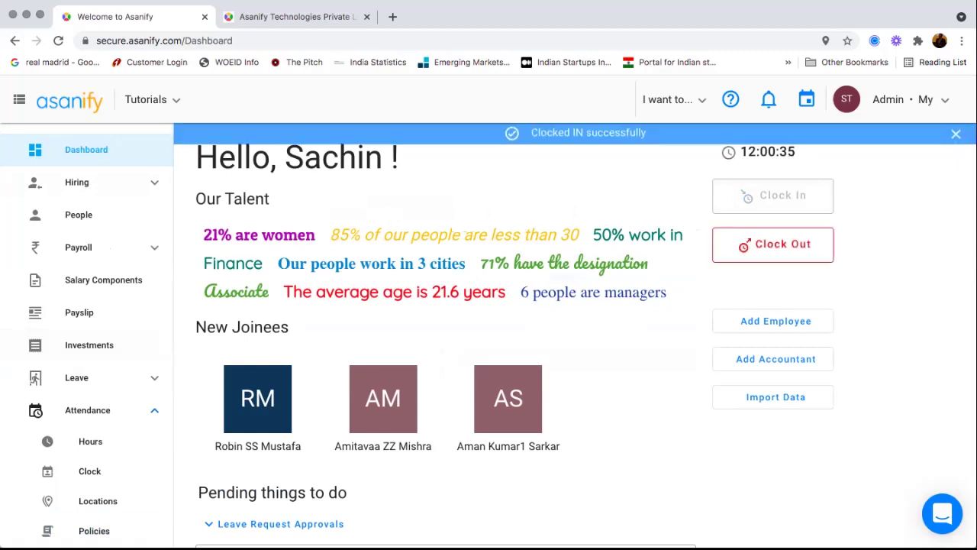
# - Load the employee's 24 Oct 2021 clock-in location near Kolkata on the map, then open Hours
pyautogui.scroll(-5, 88, 320)
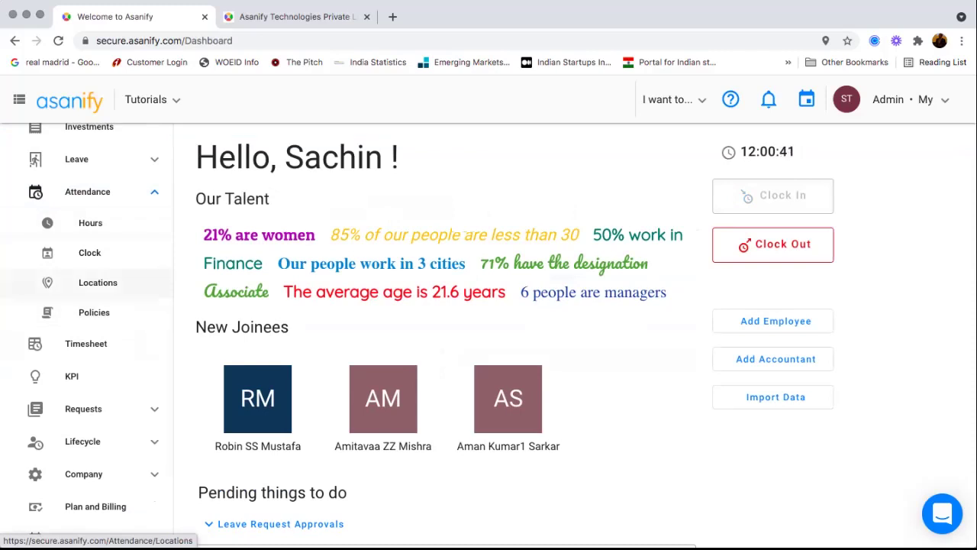
pyautogui.click(97, 282)
pyautogui.click(271, 264)
pyautogui.write('sac')
pyautogui.press('Return')
pyautogui.click(588, 266)
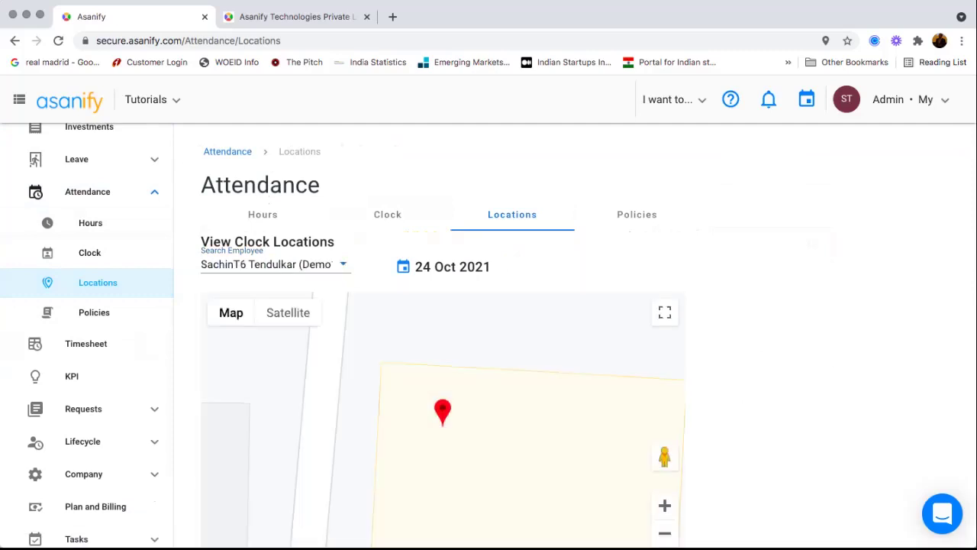
pyautogui.scroll(-1, 572, 335)
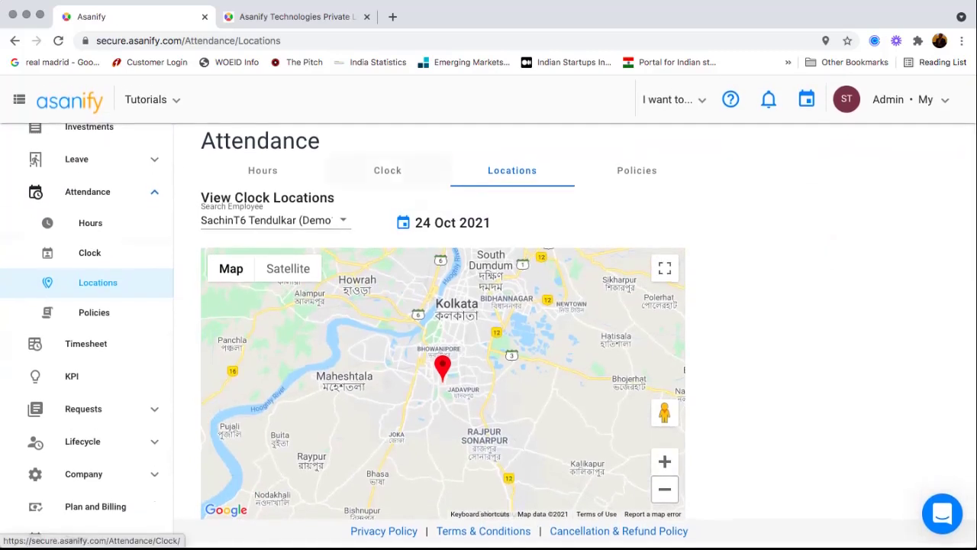
pyautogui.click(262, 170)
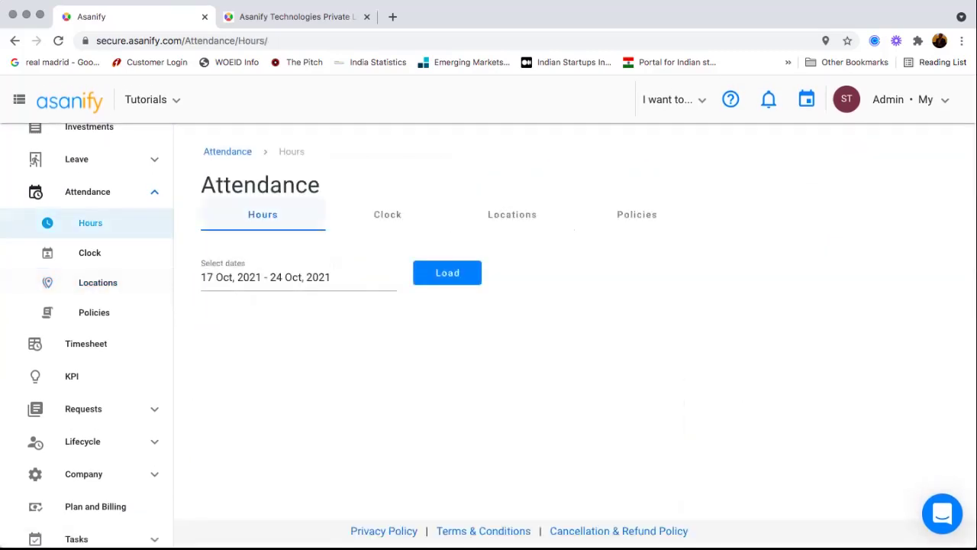
# - Load 17–24 Oct 2021 hours showing 0:00 for all 14 employees, then go to Clock
pyautogui.click(447, 273)
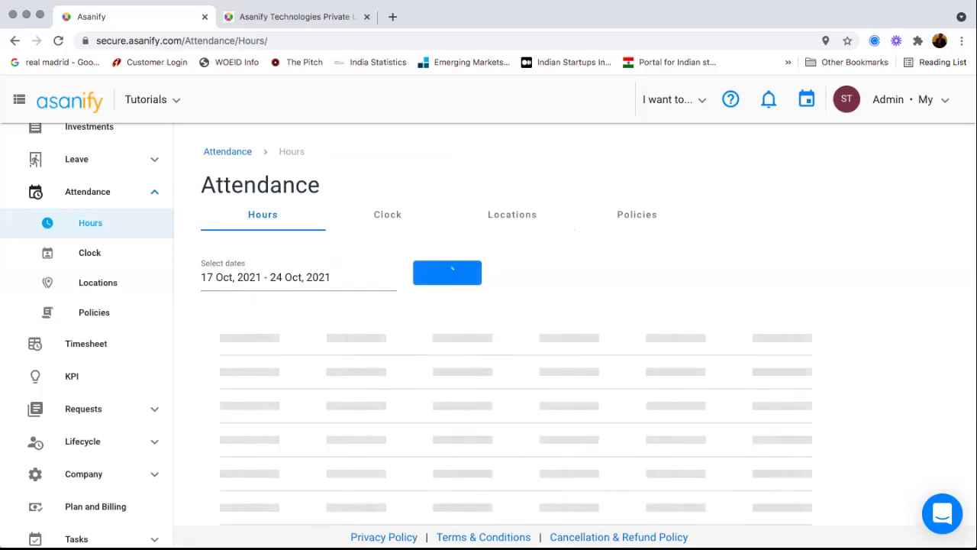
pyautogui.scroll(-3, 489, 344)
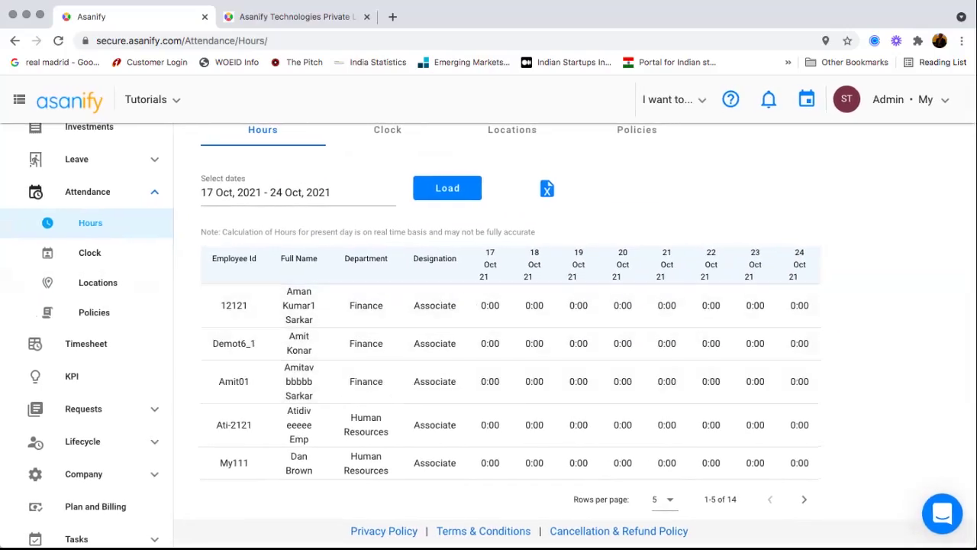
pyautogui.scroll(1, 509, 307)
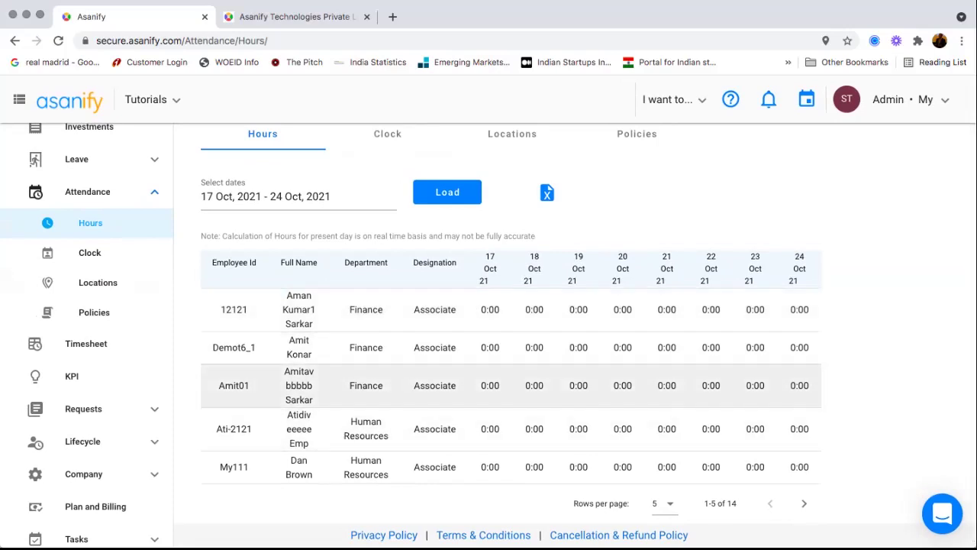
pyautogui.scroll(2, 509, 367)
pyautogui.click(387, 218)
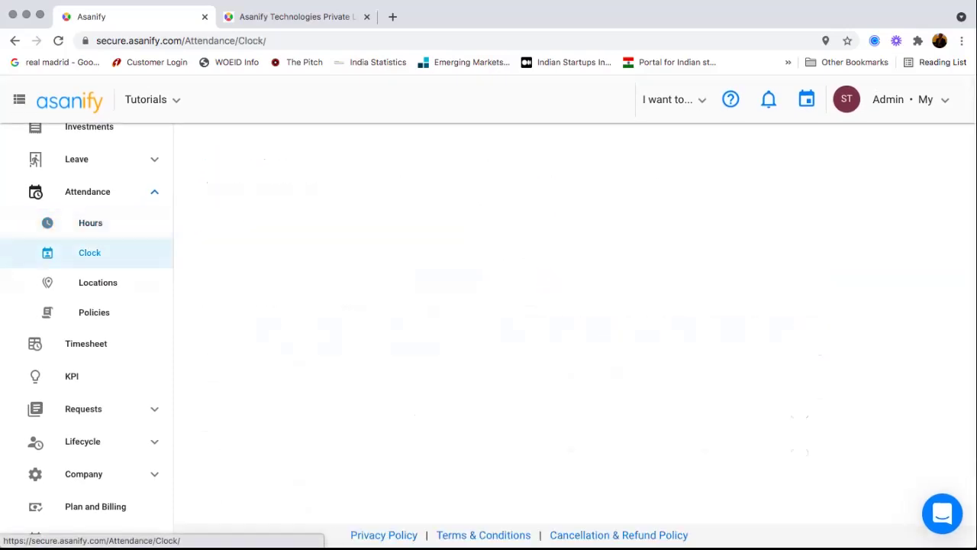
# - Search for the employee and load their October 2021 attendance calendar
pyautogui.click(297, 255)
pyautogui.write('sac')
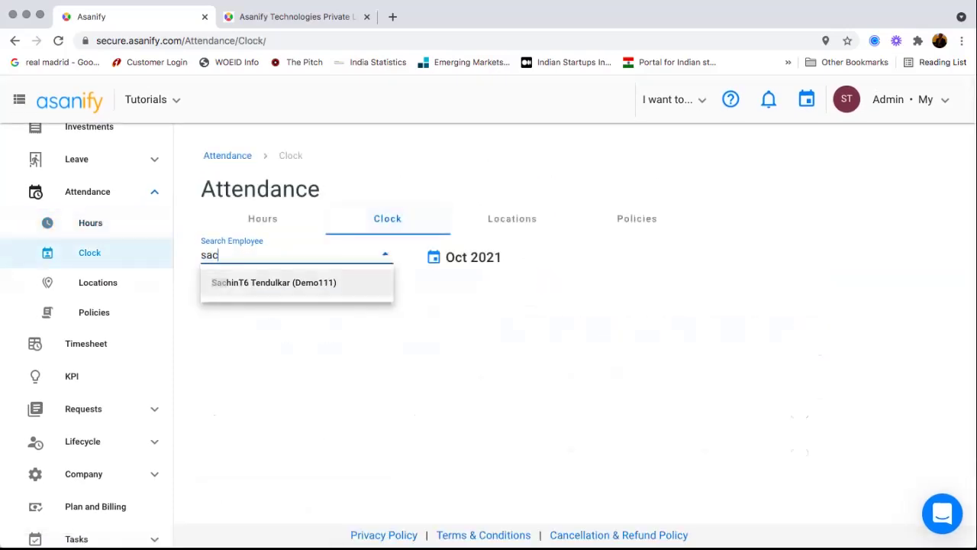
pyautogui.press('Return')
pyautogui.click(589, 256)
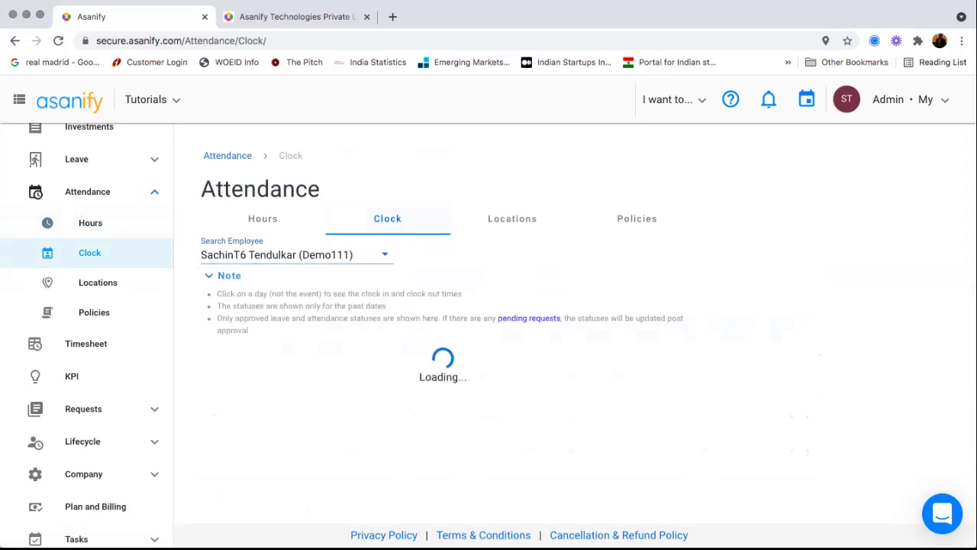
pyautogui.scroll(-1, 510, 367)
pyautogui.scroll(-1, 581, 477)
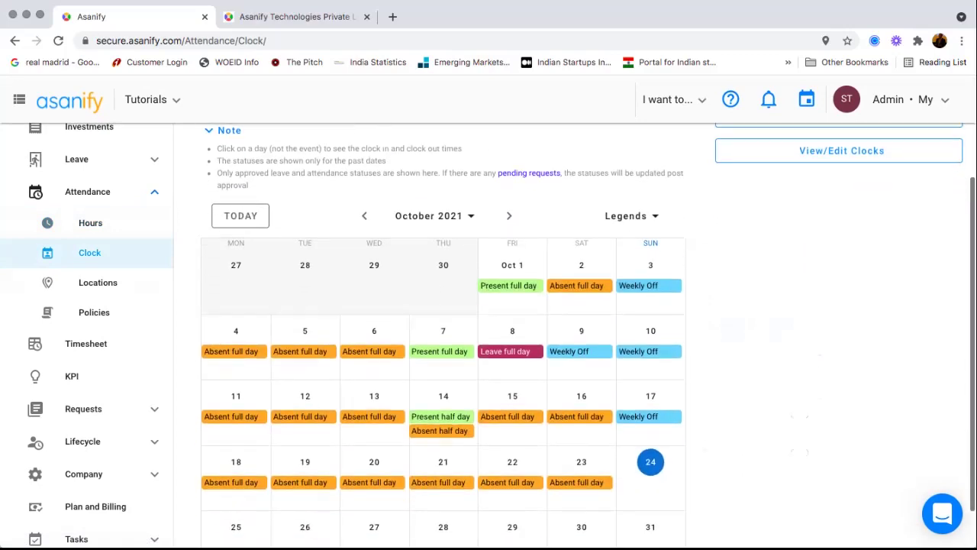
pyautogui.scroll(-1, 581, 477)
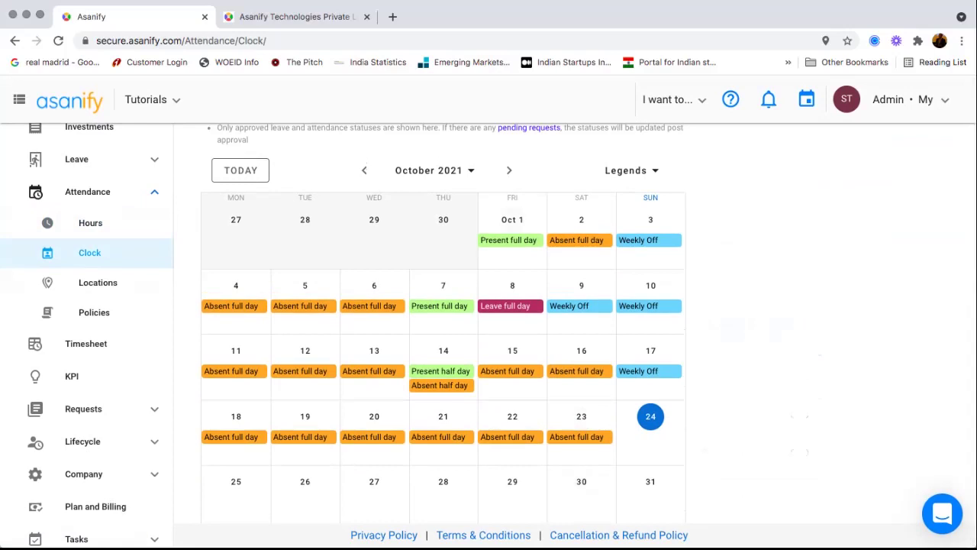
# - View the 1 Oct day's 06:19 clock-in details, close them, and return to the month view
pyautogui.click(512, 219)
pyautogui.scroll(-4, 463, 381)
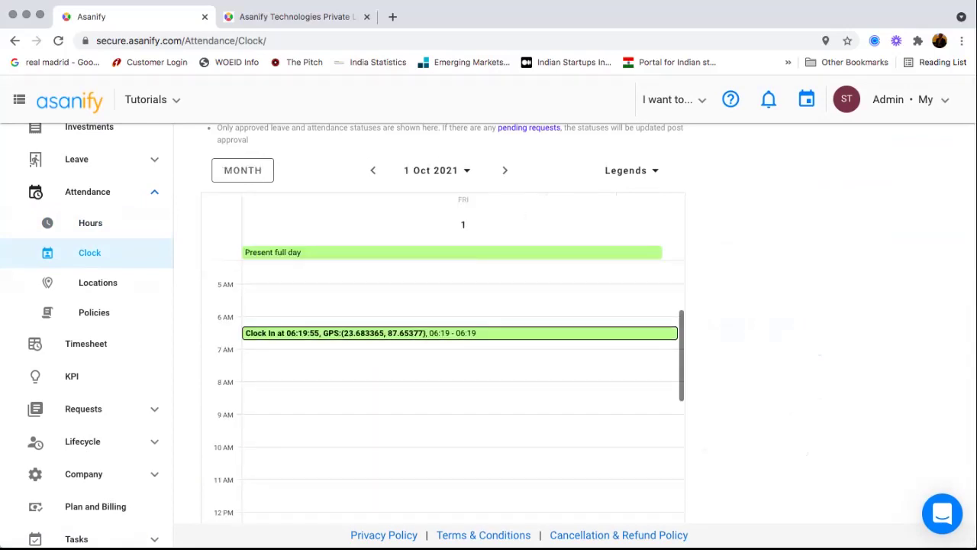
pyautogui.scroll(-10, 463, 382)
pyautogui.scroll(10, 463, 382)
pyautogui.scroll(1, 463, 381)
pyautogui.click(348, 367)
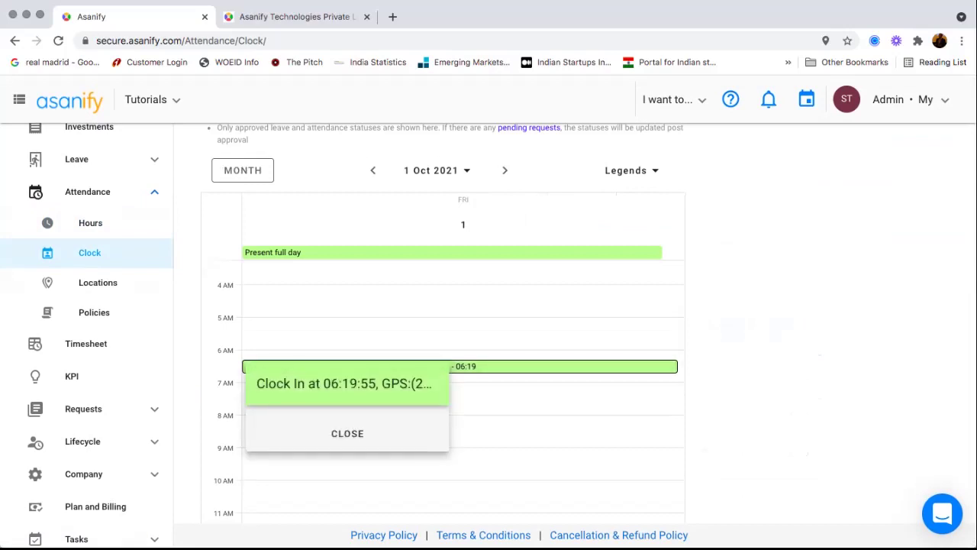
pyautogui.click(347, 433)
pyautogui.scroll(5, 462, 382)
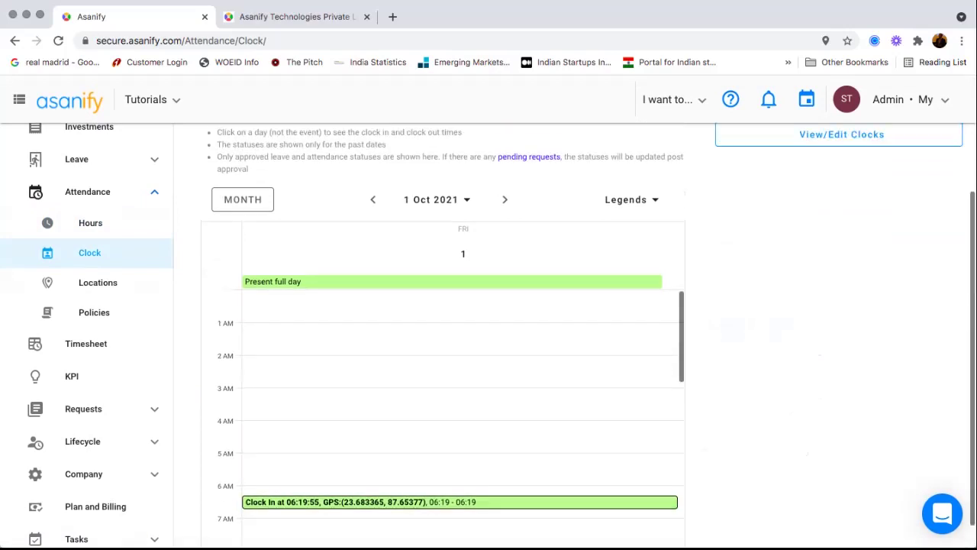
pyautogui.click(243, 219)
pyautogui.scroll(-1, 488, 336)
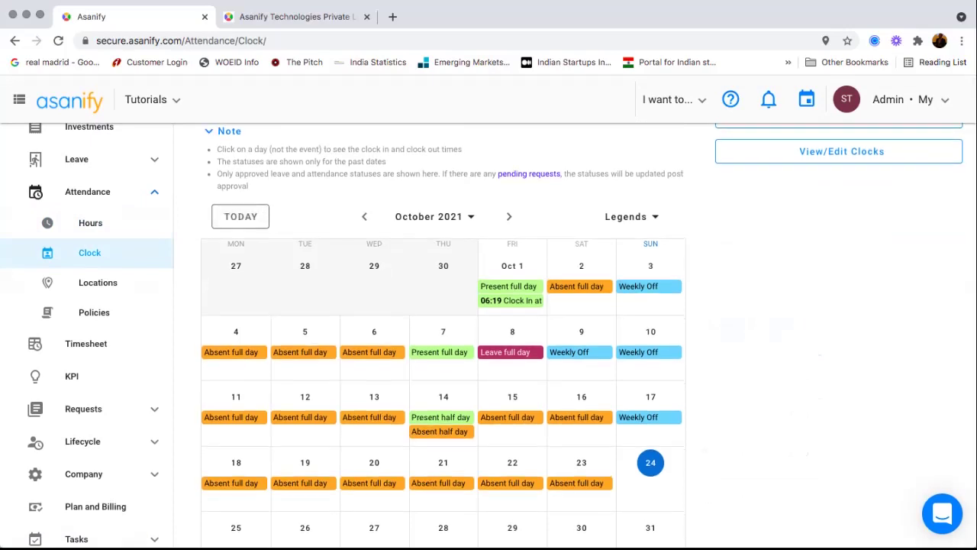
pyautogui.scroll(3, 488, 336)
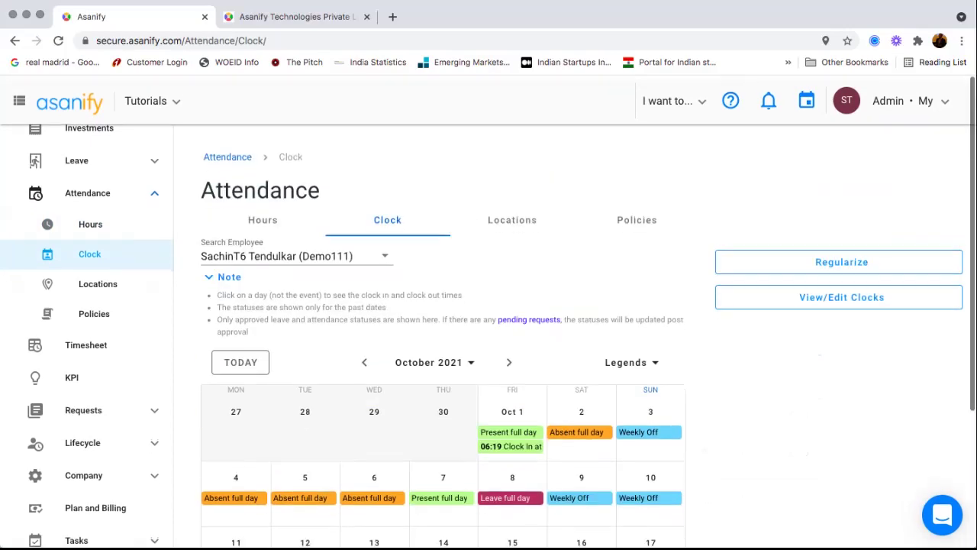
pyautogui.click(841, 260)
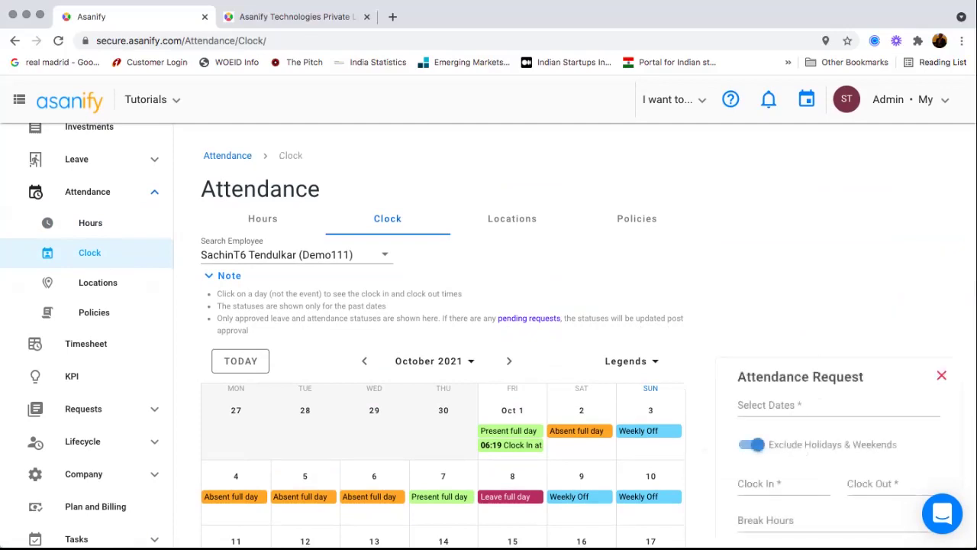
pyautogui.scroll(-5, 488, 335)
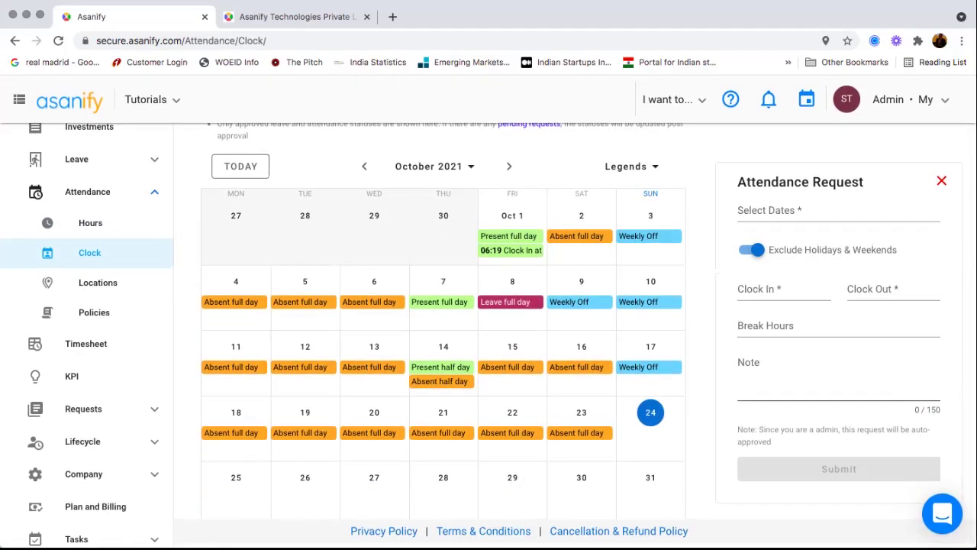
pyautogui.scroll(5, 488, 336)
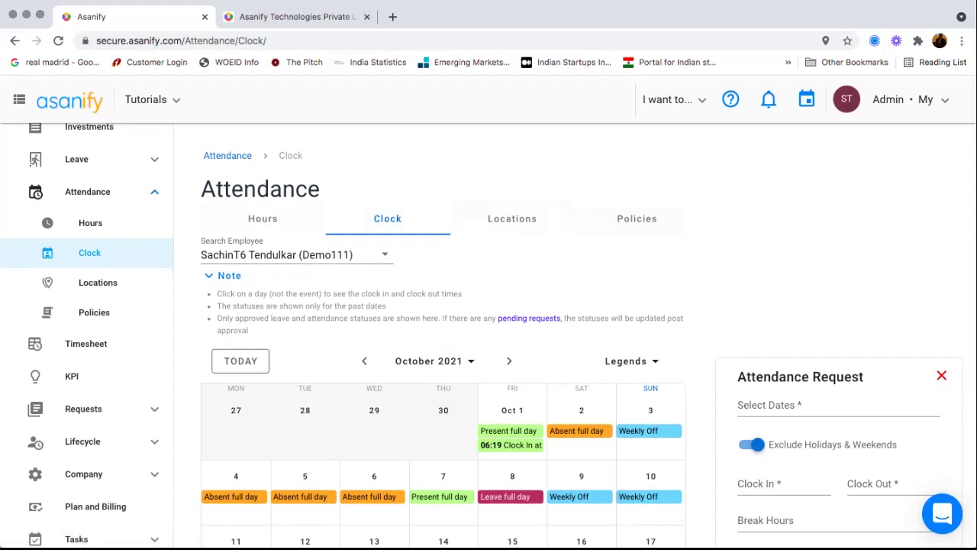
pyautogui.click(941, 375)
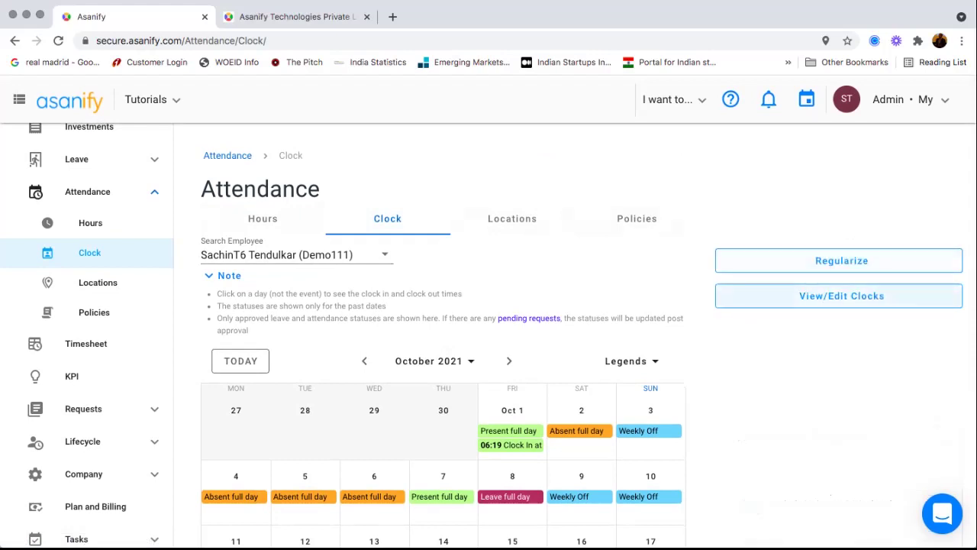
# - Load the clock entries for 01 Oct 2021 in View/Edit Clocks
pyautogui.click(839, 293)
pyautogui.scroll(-1, 572, 336)
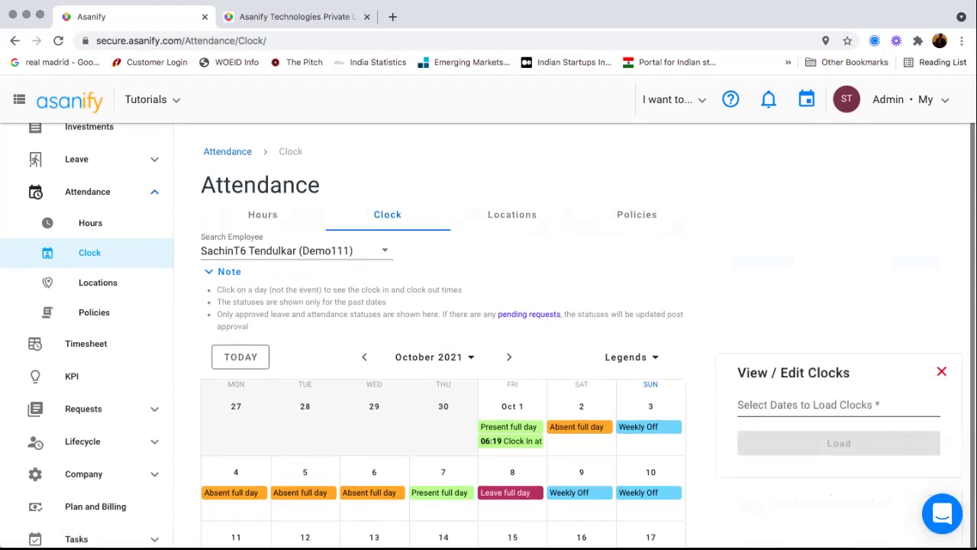
pyautogui.click(839, 404)
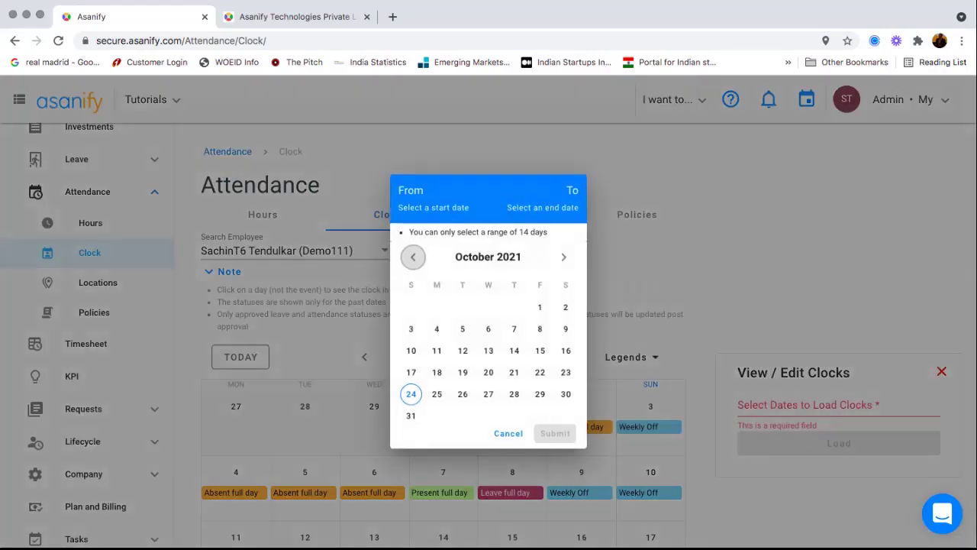
pyautogui.click(539, 307)
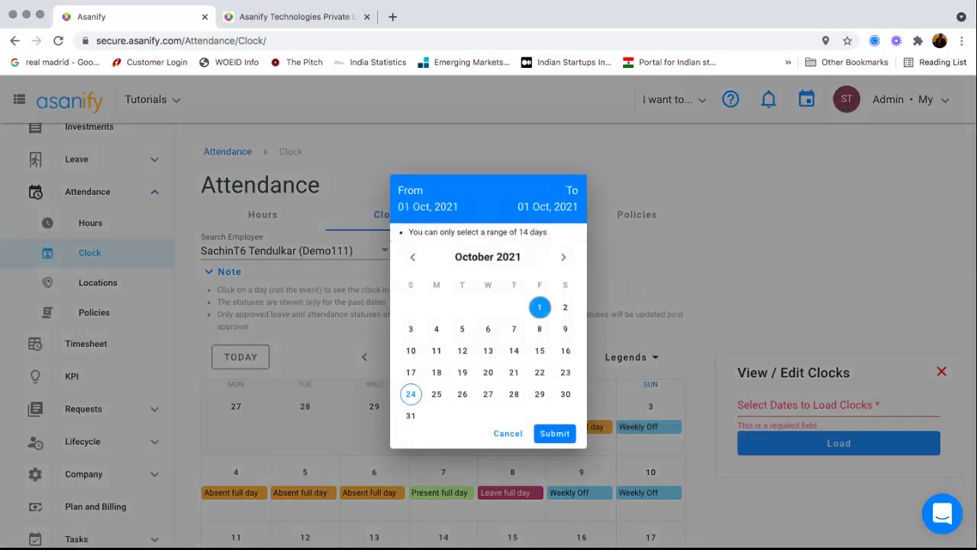
pyautogui.click(554, 433)
pyautogui.click(839, 443)
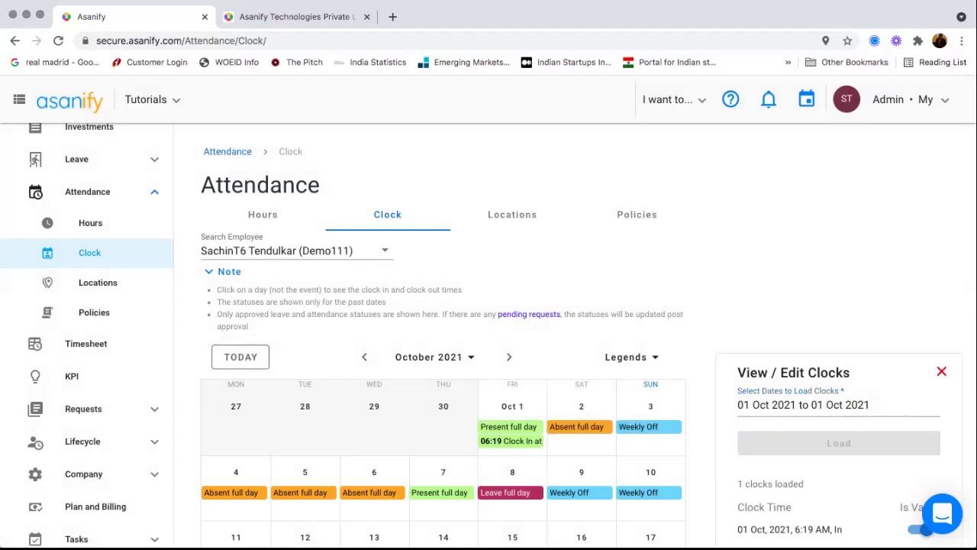
# - Switch the 6:19 AM clock-in's Is Valid off and save, then back on and save
pyautogui.scroll(-5, 489, 336)
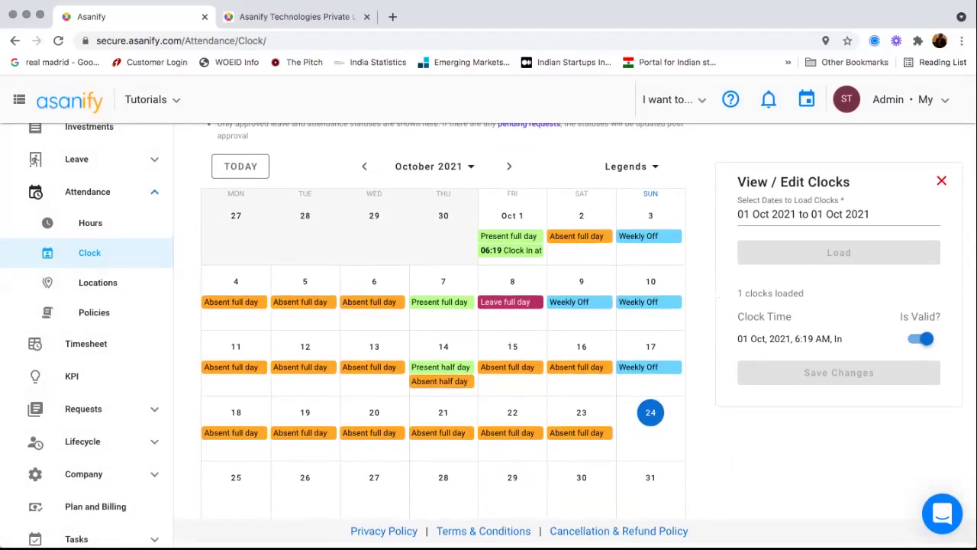
pyautogui.click(923, 338)
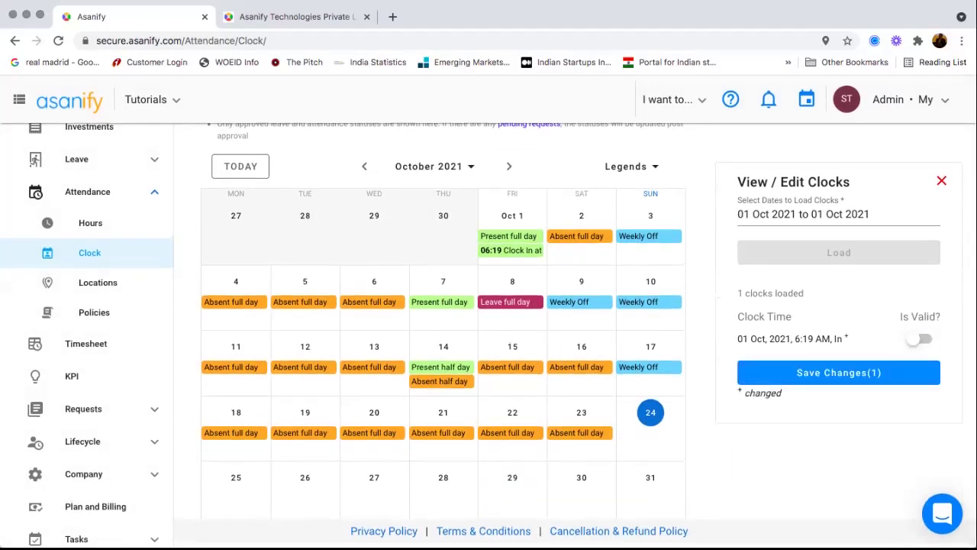
pyautogui.click(838, 373)
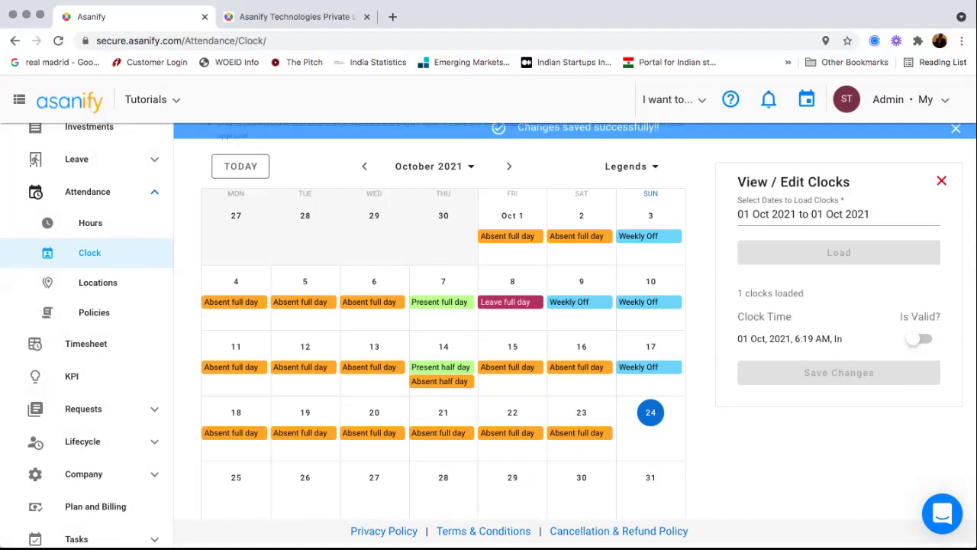
pyautogui.click(916, 338)
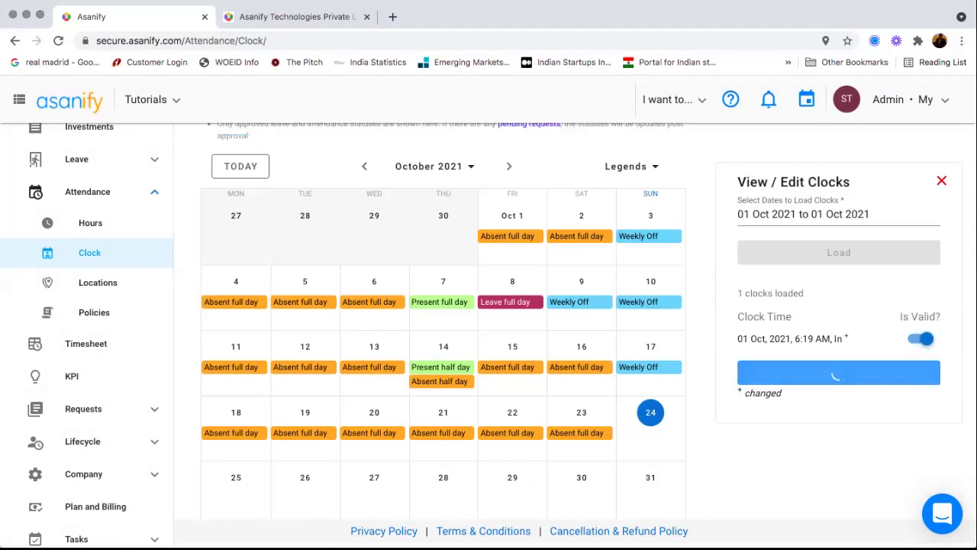
pyautogui.click(838, 372)
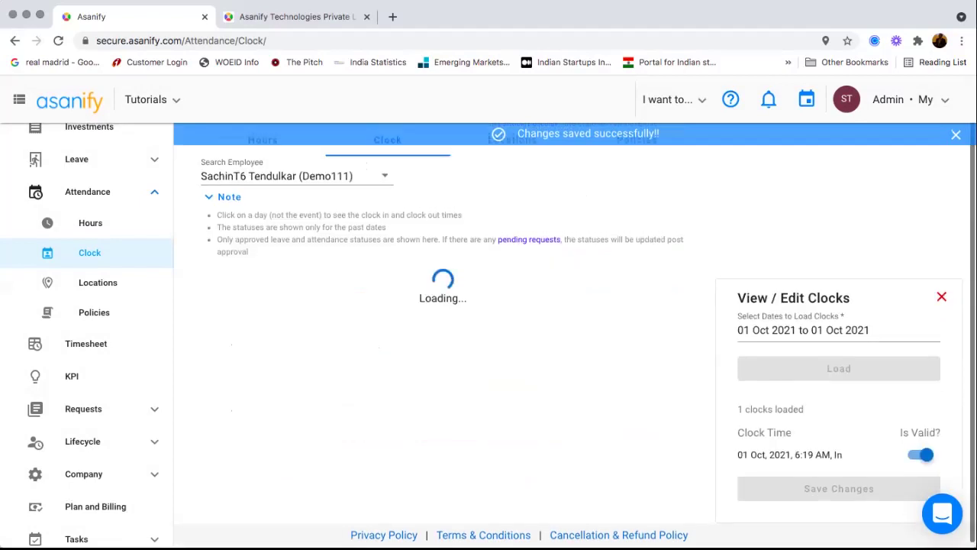
pyautogui.scroll(-1, 86, 335)
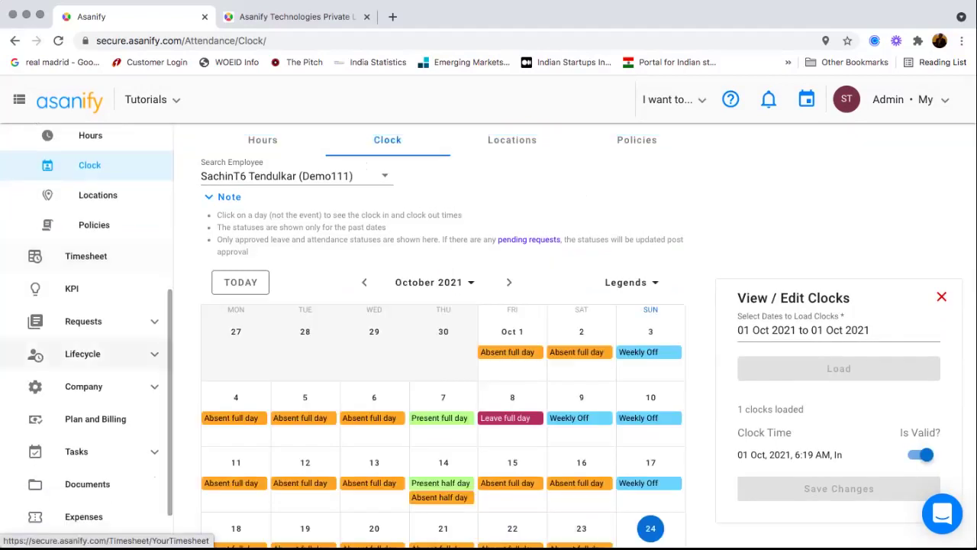
pyautogui.scroll(3, 86, 320)
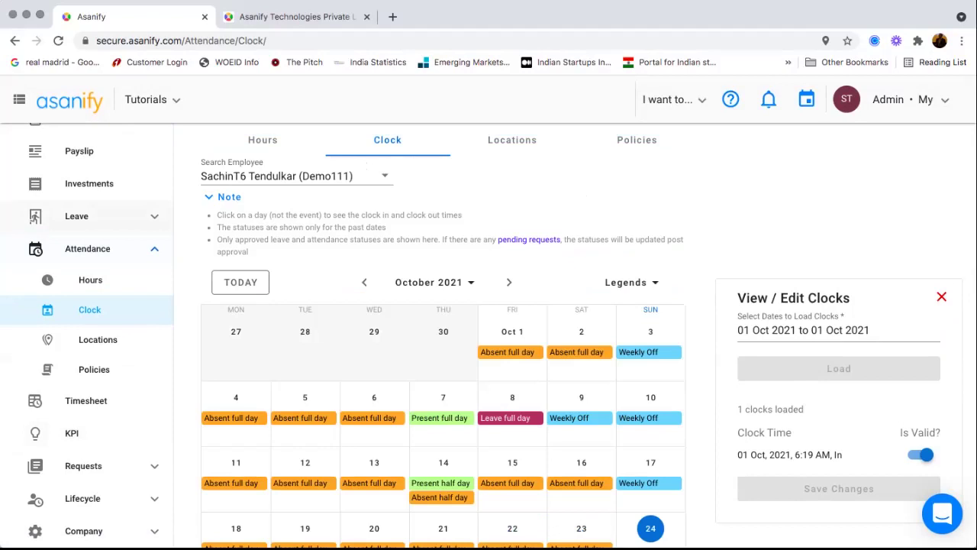
# - Open Leave > Policies and browse the list to the Annual allotment policy
pyautogui.click(36, 216)
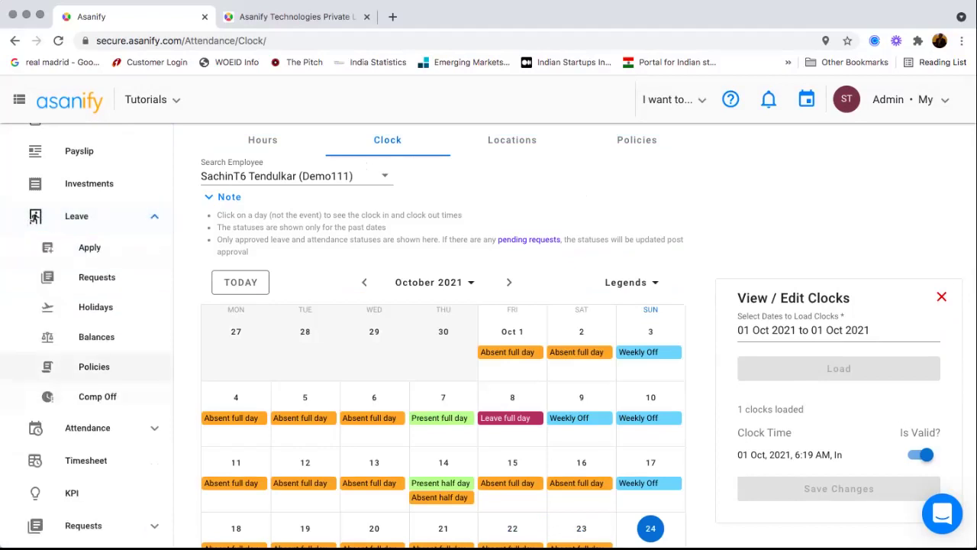
pyautogui.click(94, 367)
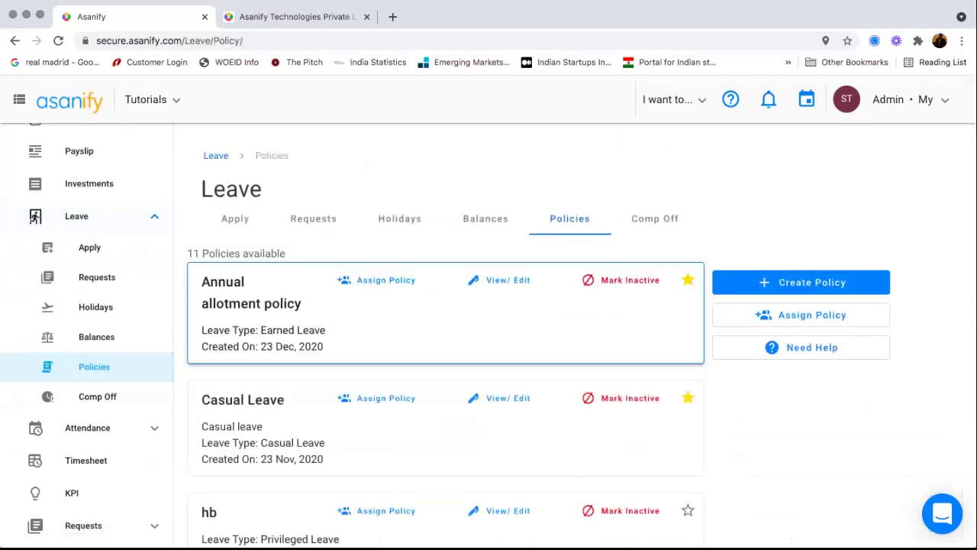
pyautogui.scroll(-5, 35, 217)
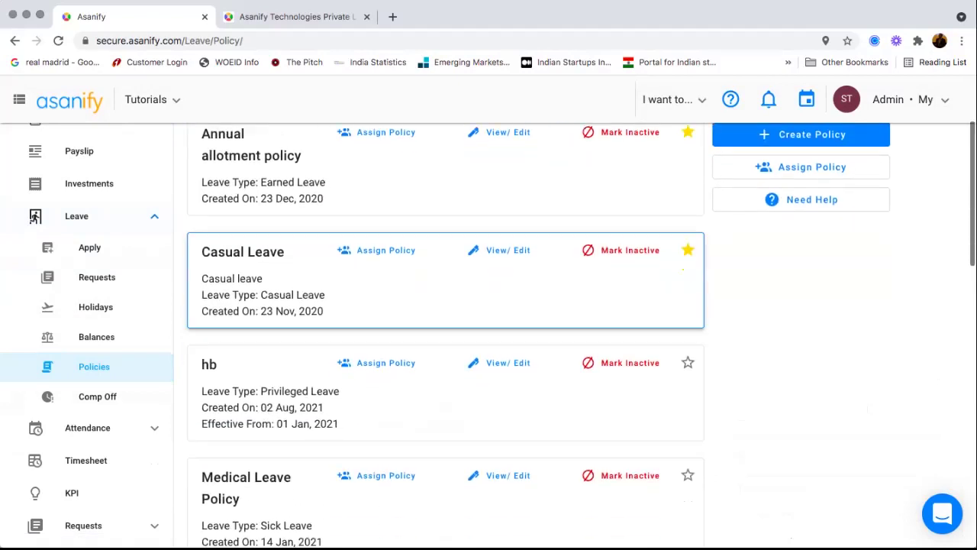
pyautogui.scroll(-4, 35, 217)
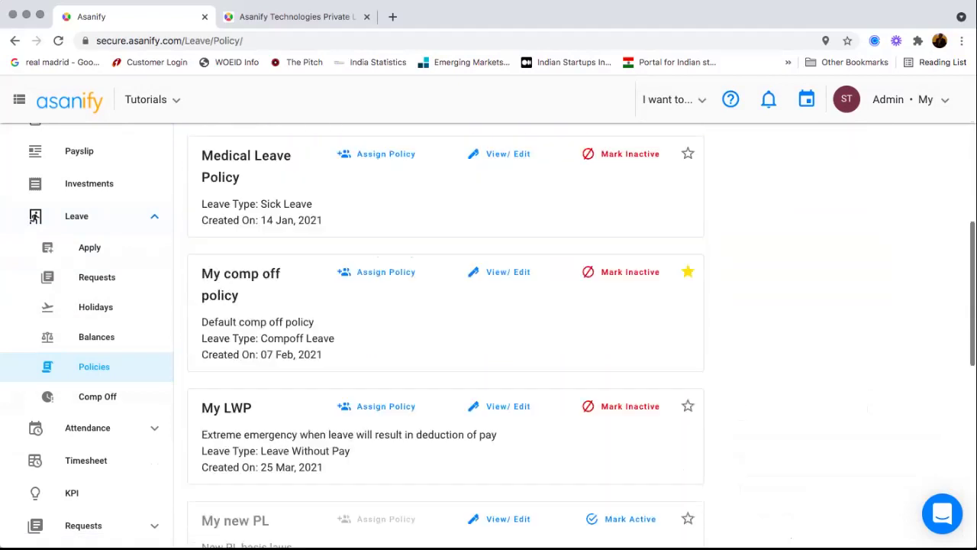
pyautogui.scroll(-7, 35, 217)
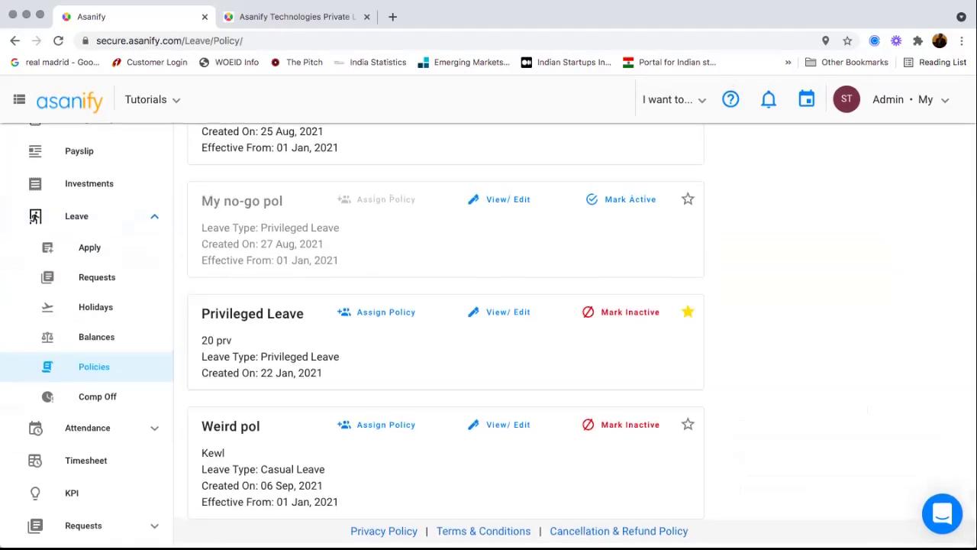
pyautogui.scroll(6, 35, 217)
pyautogui.scroll(8, 35, 217)
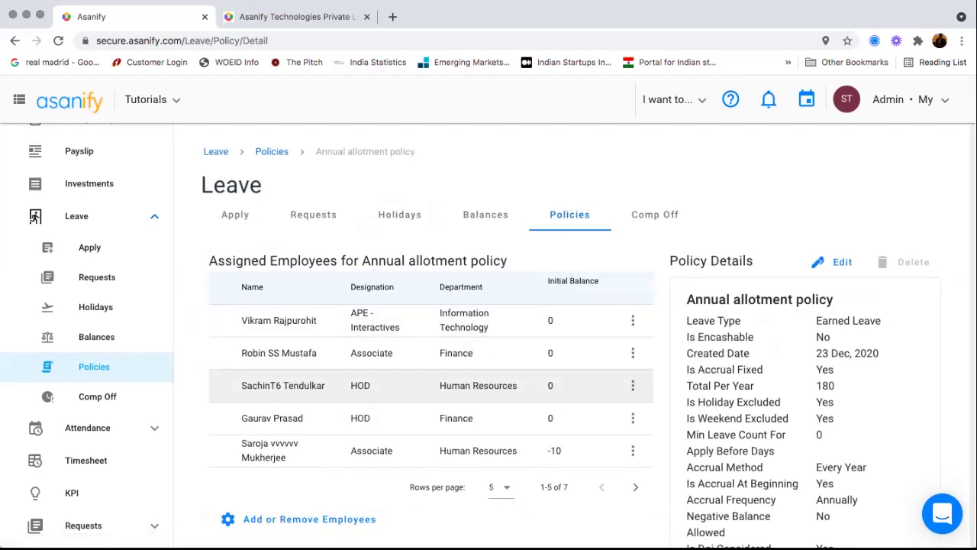
# - Scroll through the Annual allotment policy's details and its 7 assigned employees
pyautogui.scroll(-3, 428, 450)
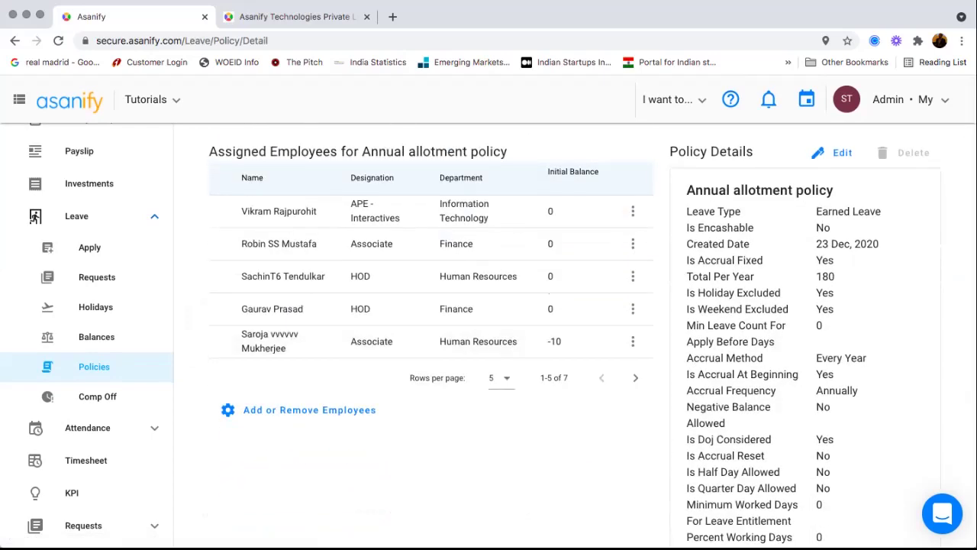
pyautogui.scroll(-2, 427, 450)
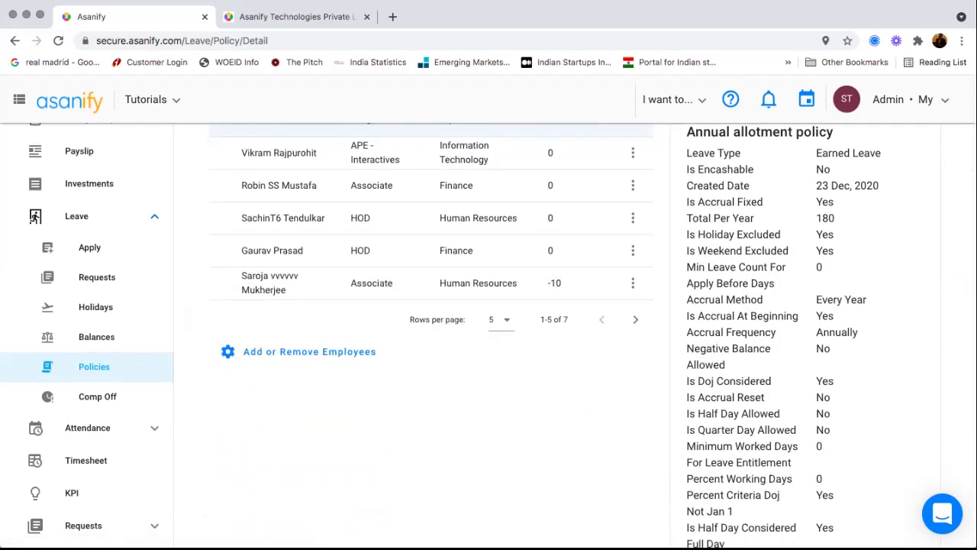
pyautogui.scroll(-1, 593, 335)
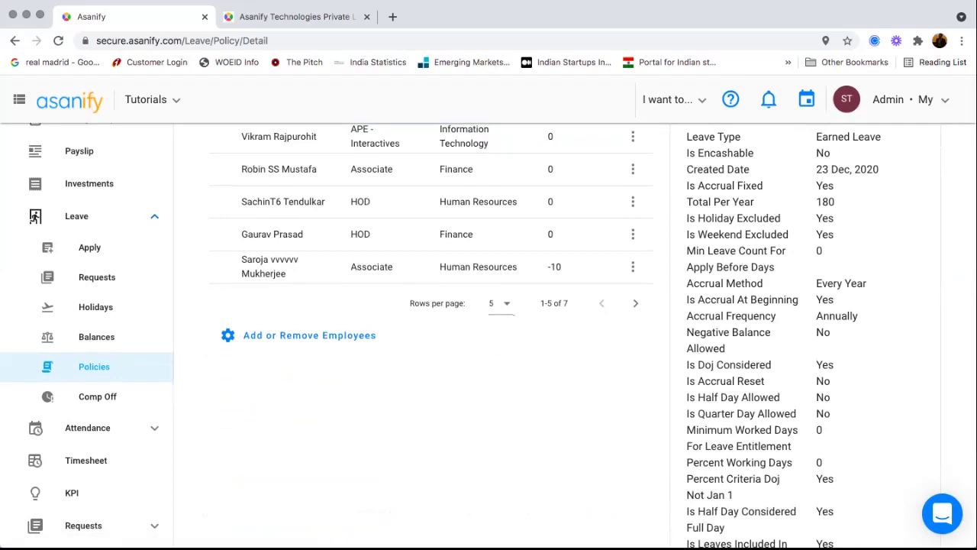
pyautogui.scroll(-1, 427, 335)
pyautogui.scroll(-1, 427, 336)
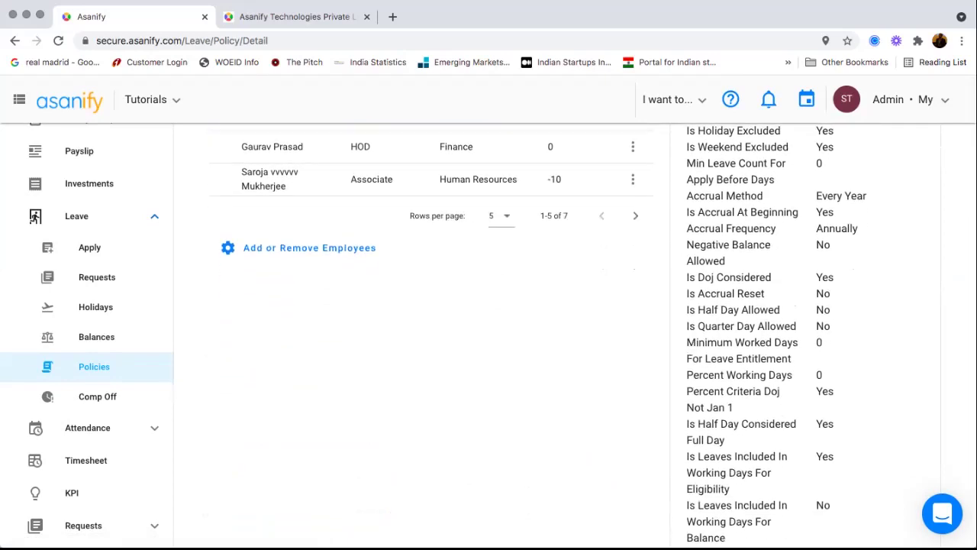
pyautogui.scroll(-1, 427, 336)
pyautogui.scroll(-2, 428, 336)
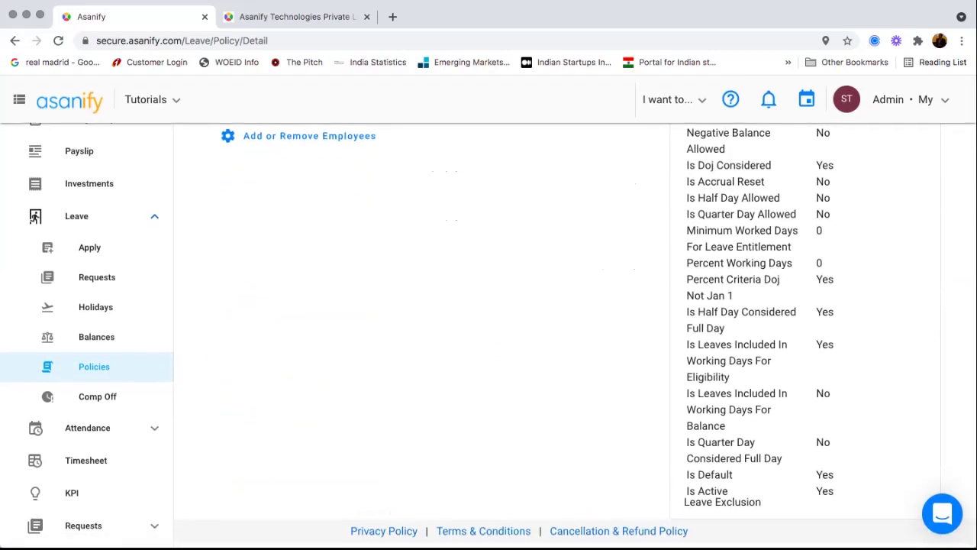
pyautogui.scroll(10, 428, 336)
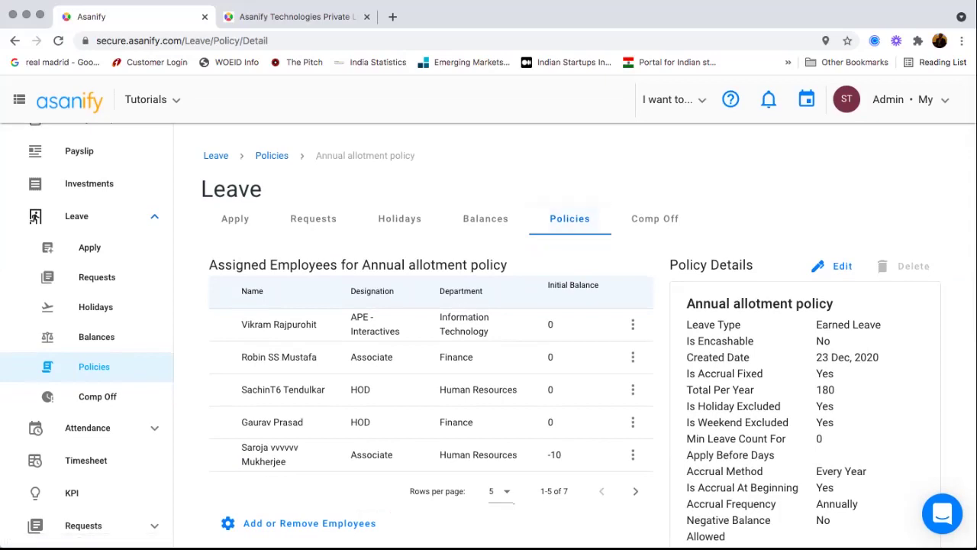
# - Try removing one employee via Update Assignments, which fails on pending leave requests; return to Policies
pyautogui.click(310, 522)
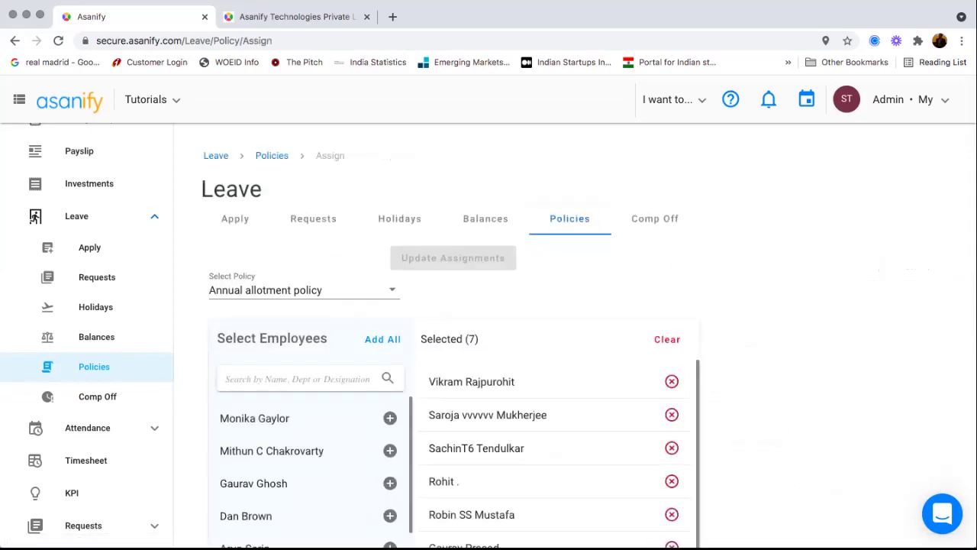
pyautogui.scroll(-1, 556, 450)
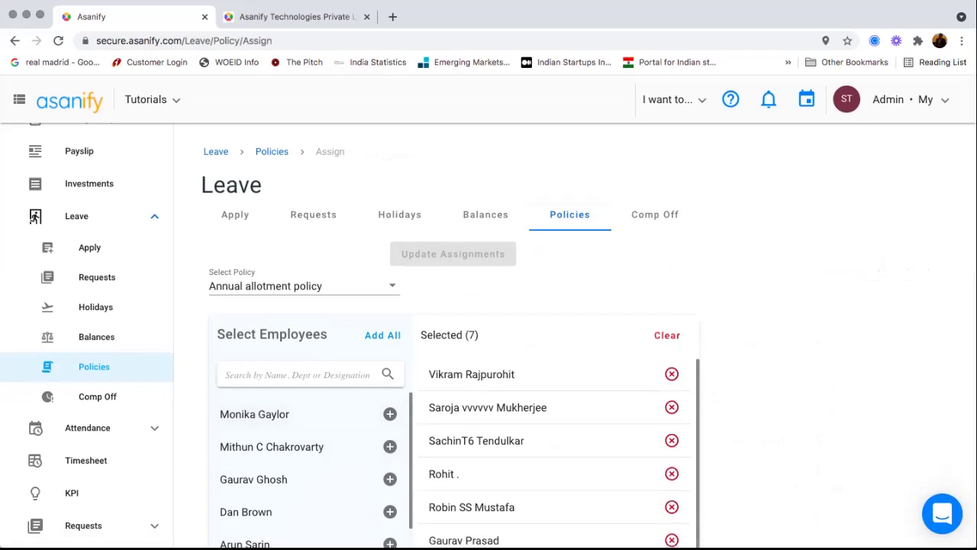
pyautogui.click(671, 407)
pyautogui.click(452, 253)
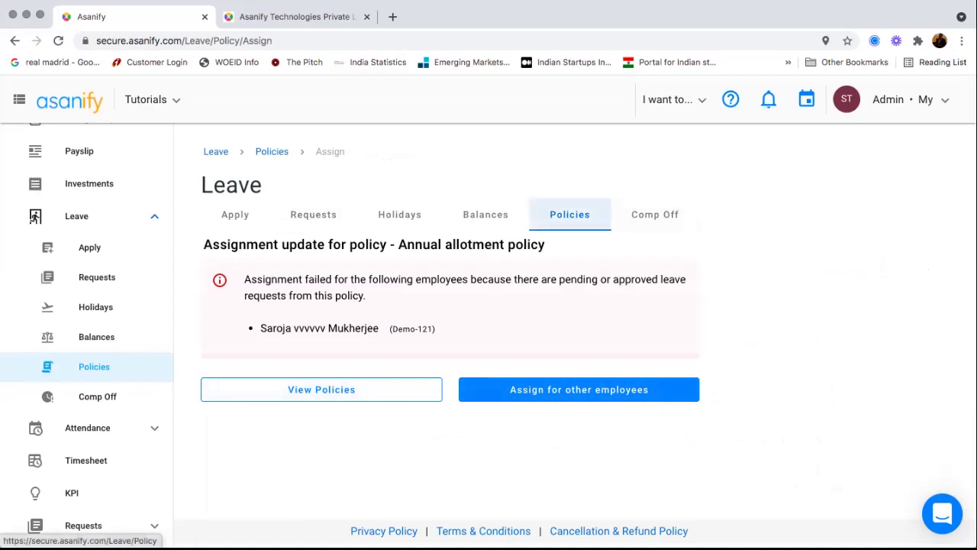
pyautogui.click(569, 214)
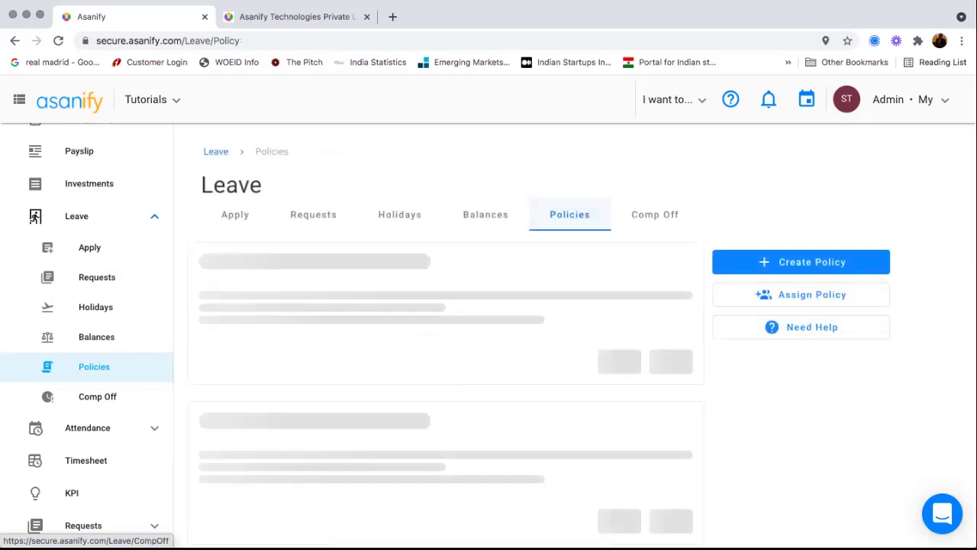
# - Start a new leave policy and fill in the Policy Name 'new pol'
pyautogui.click(801, 278)
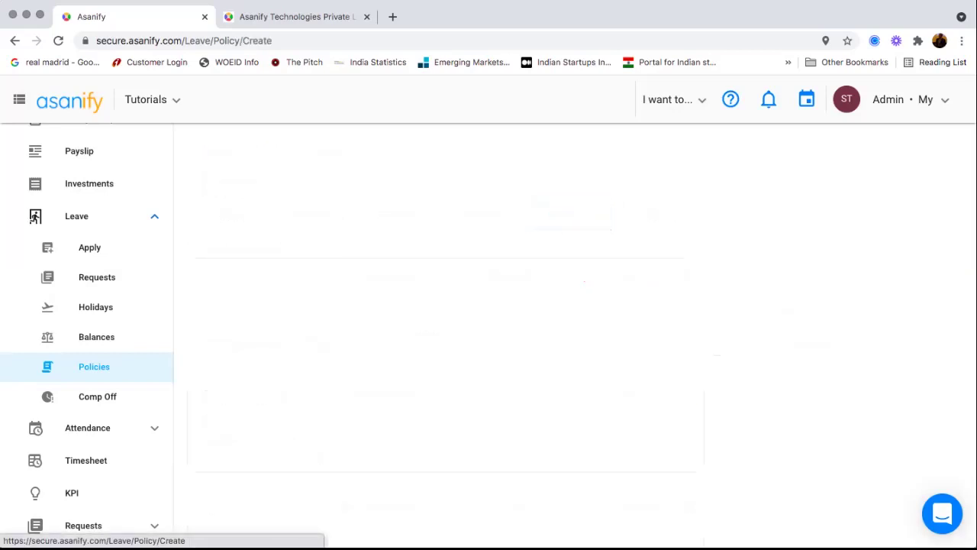
pyautogui.scroll(-1, 587, 317)
pyautogui.scroll(-2, 588, 317)
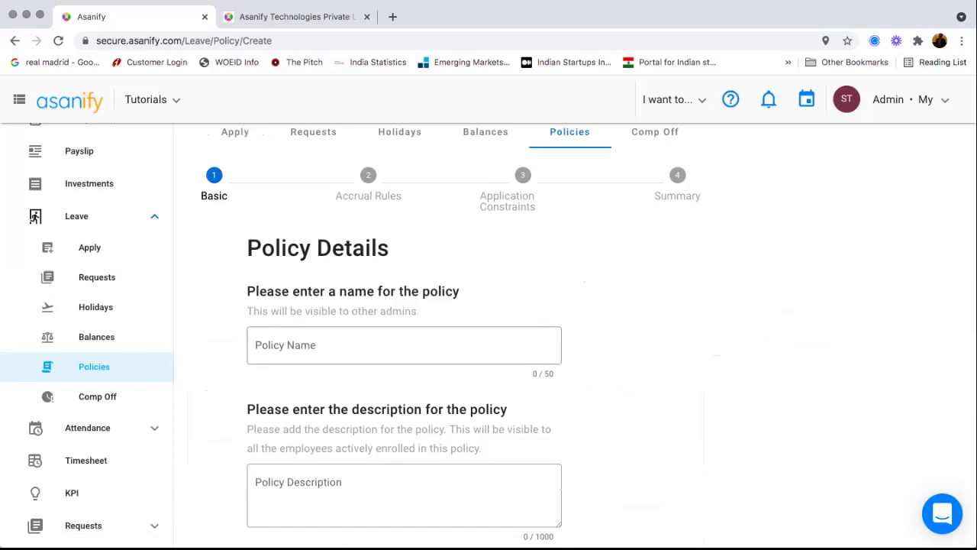
pyautogui.click(404, 345)
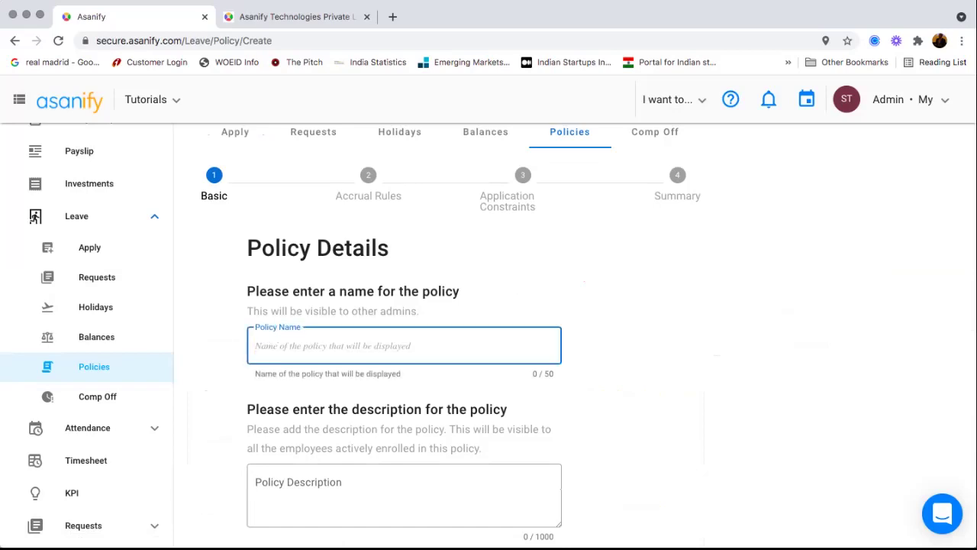
pyautogui.scroll(-5, 573, 336)
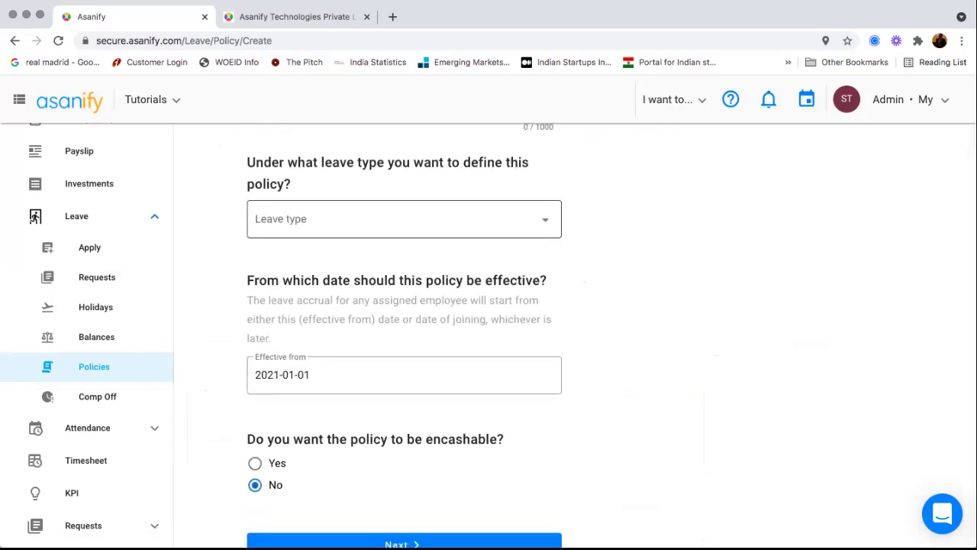
# - Set the leave type to Privileged Leave and proceed to Accrual Rules
pyautogui.click(404, 219)
pyautogui.click(297, 254)
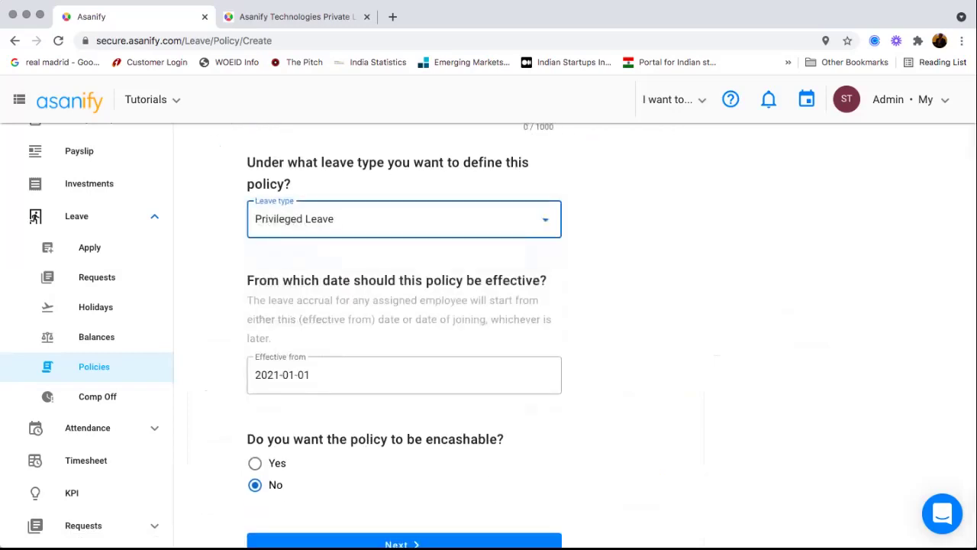
pyautogui.click(404, 219)
pyautogui.scroll(-2, 404, 305)
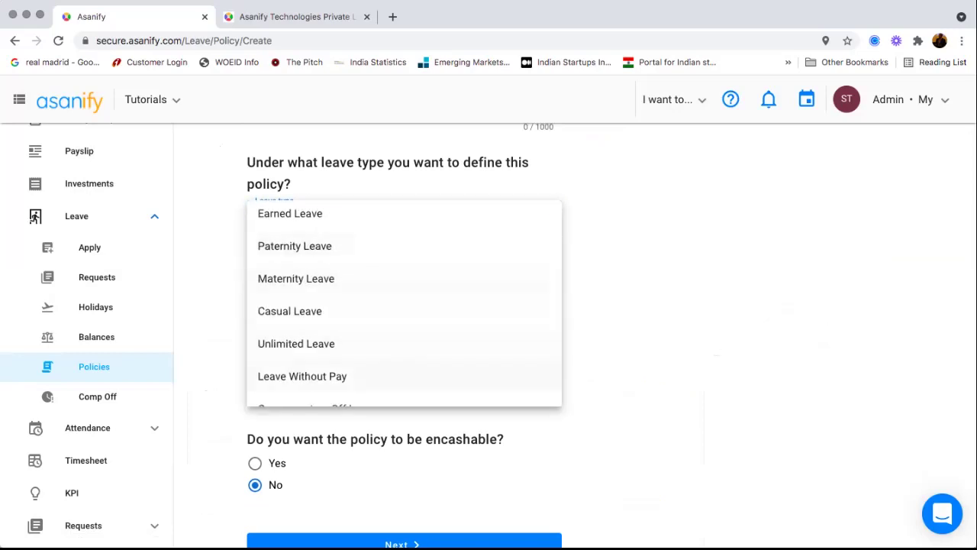
pyautogui.scroll(-2, 404, 306)
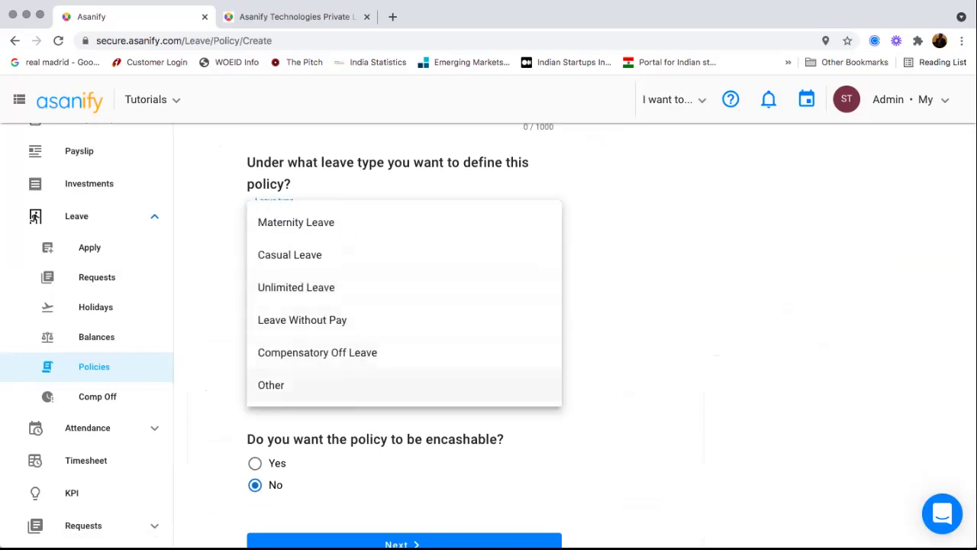
pyautogui.press('Escape')
pyautogui.scroll(-1, 404, 305)
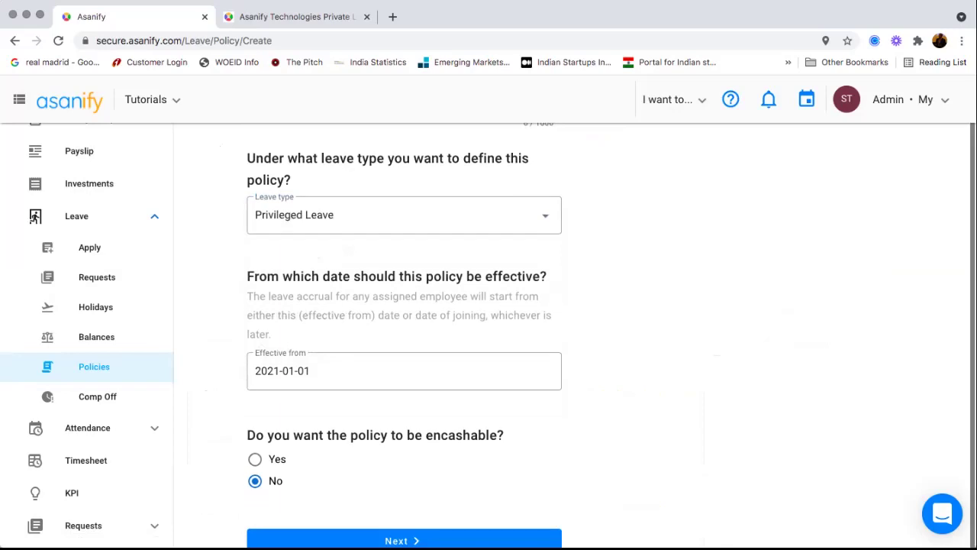
pyautogui.scroll(8, 404, 336)
pyautogui.scroll(-8, 404, 336)
pyautogui.click(404, 487)
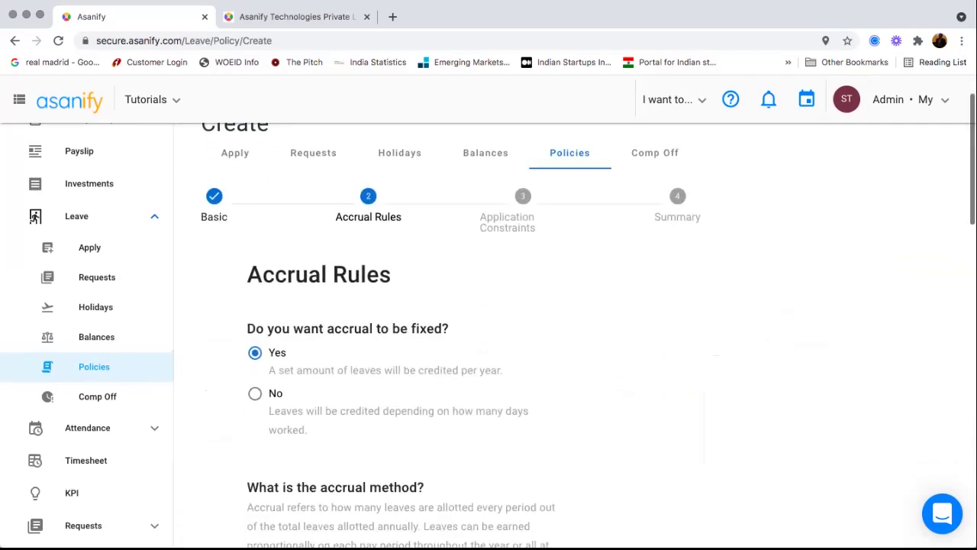
# - Enter 12 in Total Per Year, keep Monthly accrual, and proceed to Application Constraints
pyautogui.scroll(-2, 404, 336)
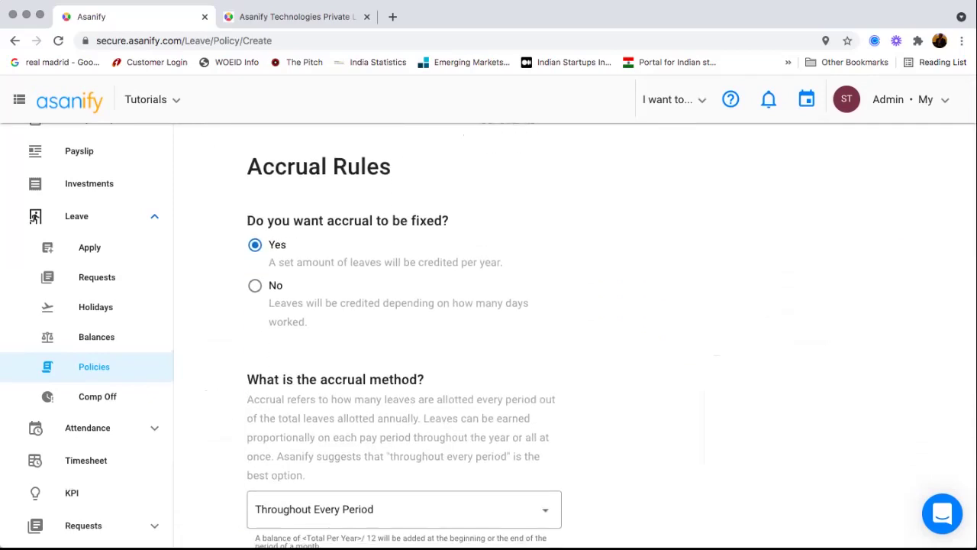
pyautogui.scroll(-5, 403, 336)
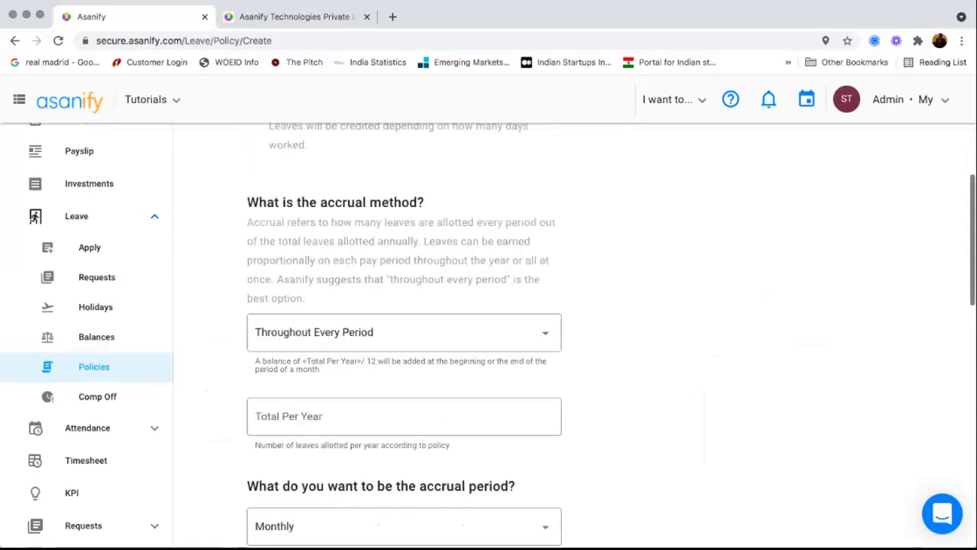
pyautogui.click(404, 350)
pyautogui.write('12')
pyautogui.scroll(-2, 404, 336)
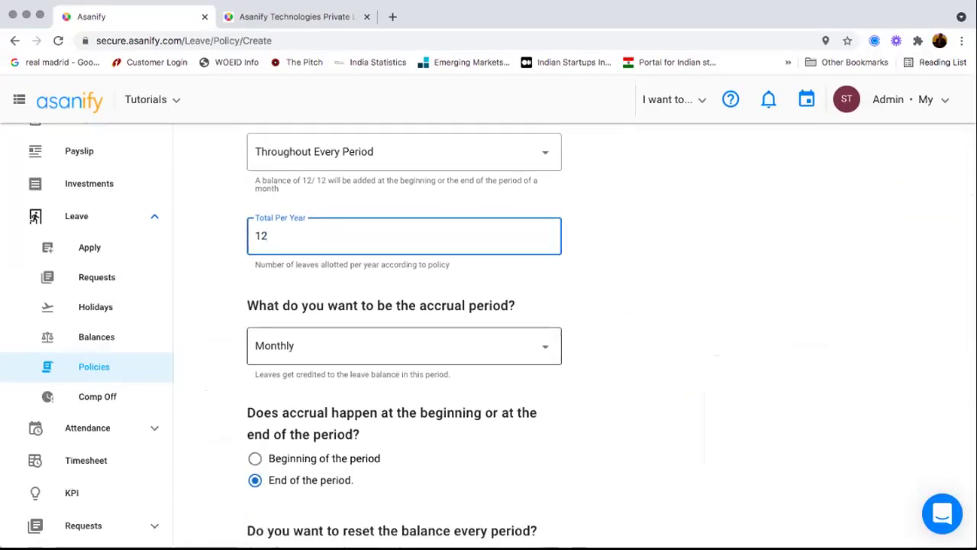
pyautogui.click(404, 345)
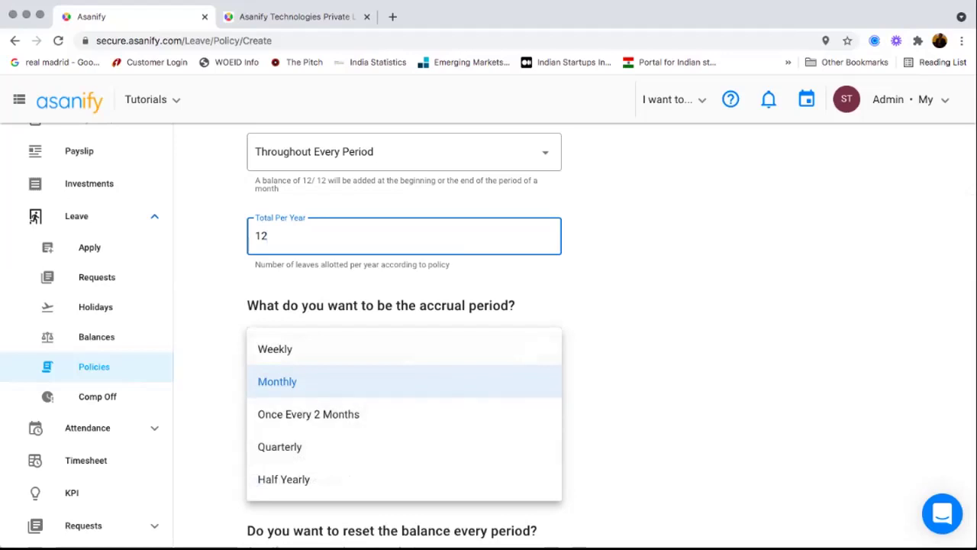
pyautogui.click(403, 381)
pyautogui.scroll(-3, 404, 366)
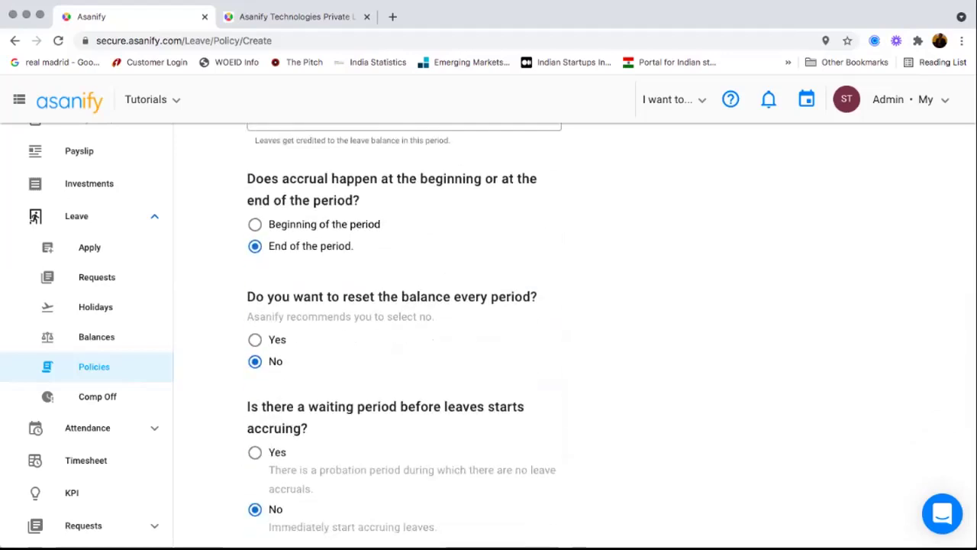
pyautogui.scroll(-1, 605, 335)
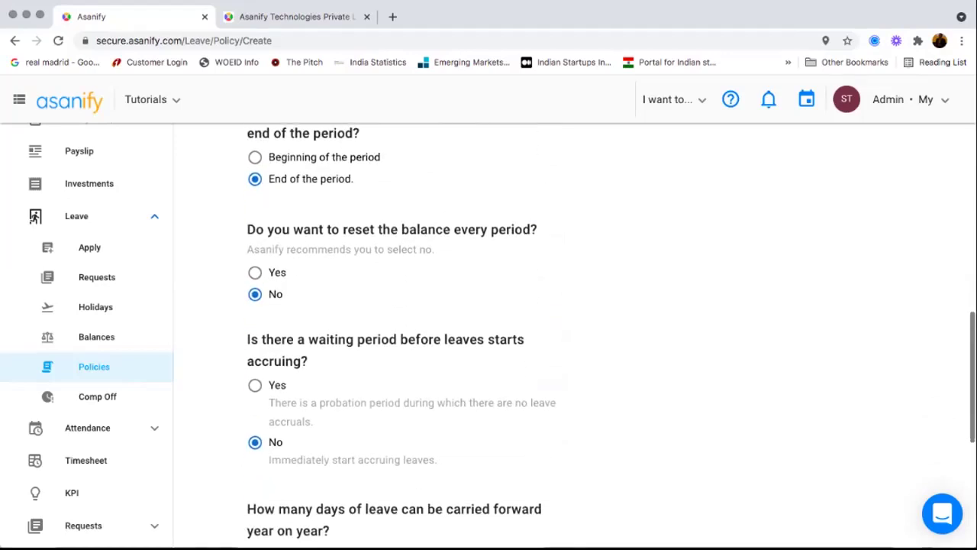
pyautogui.scroll(-5, 604, 335)
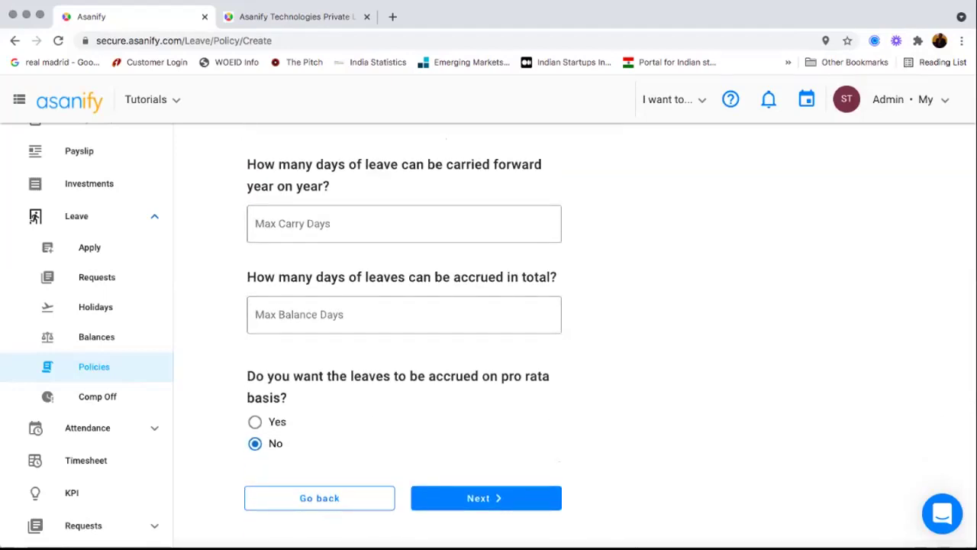
pyautogui.click(487, 498)
# - Require advance notice in the new leave policy, with Apply Before Days set to 12
pyautogui.scroll(-2, 576, 335)
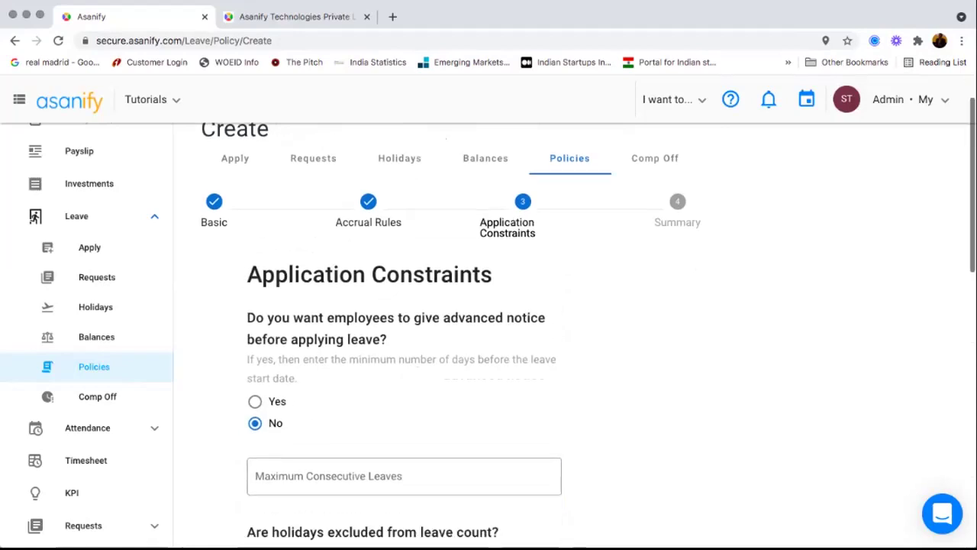
pyautogui.scroll(-1, 576, 335)
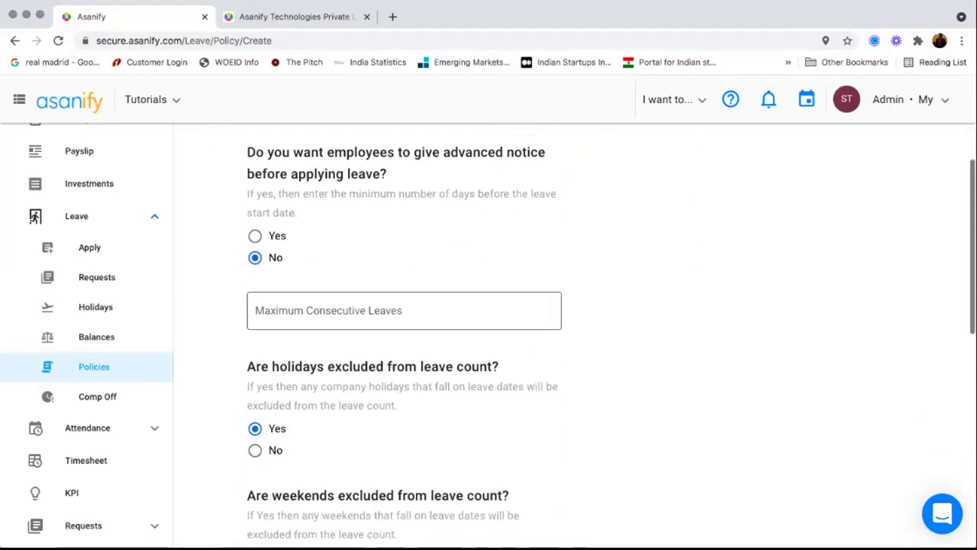
pyautogui.scroll(-1, 255, 222)
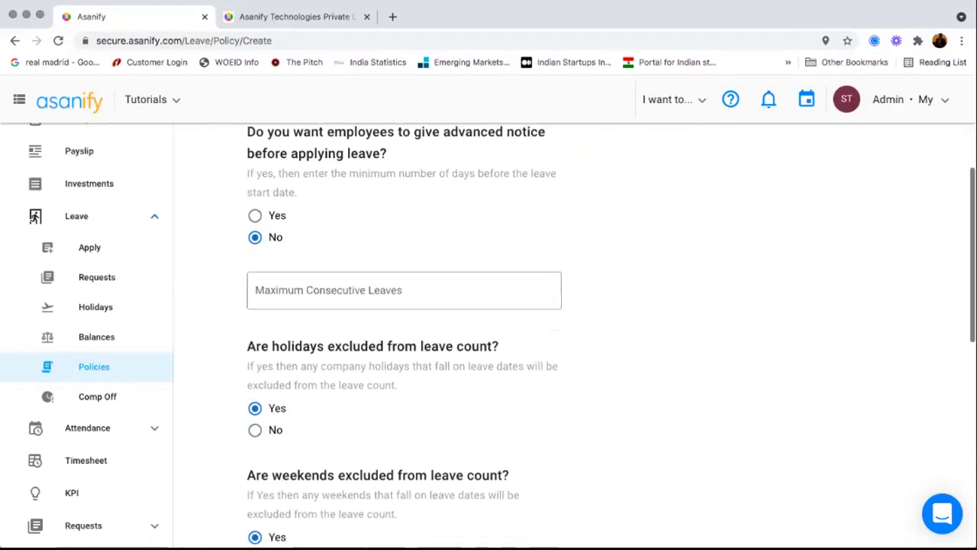
pyautogui.click(255, 216)
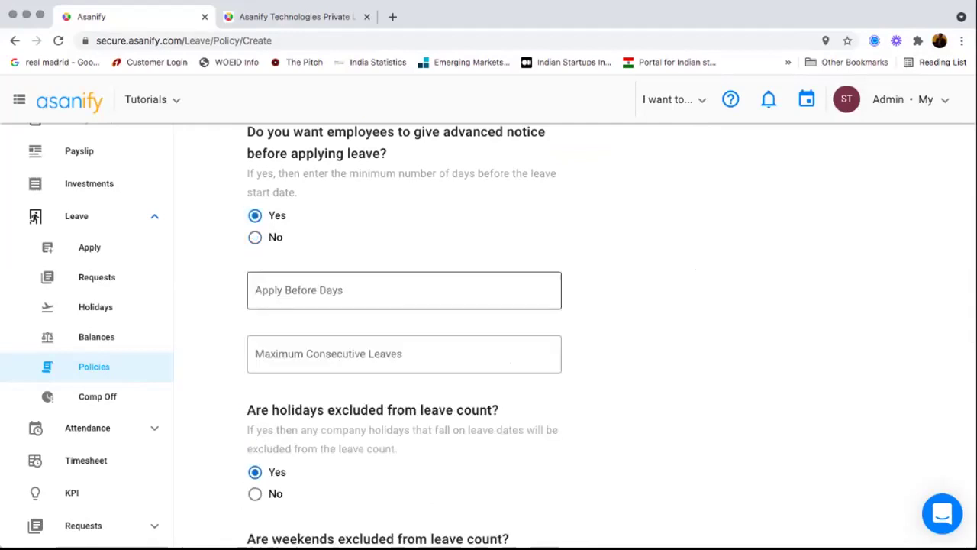
pyautogui.click(403, 290)
pyautogui.write('12')
# - Allow quarter-day leaves in the policy constraints
pyautogui.scroll(-2, 489, 336)
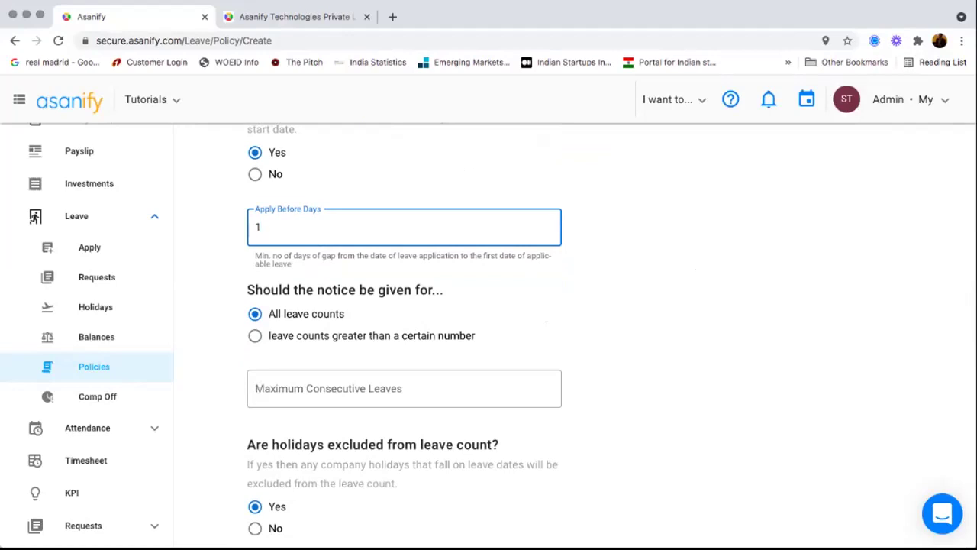
pyautogui.scroll(-2, 404, 328)
pyautogui.scroll(-3, 488, 335)
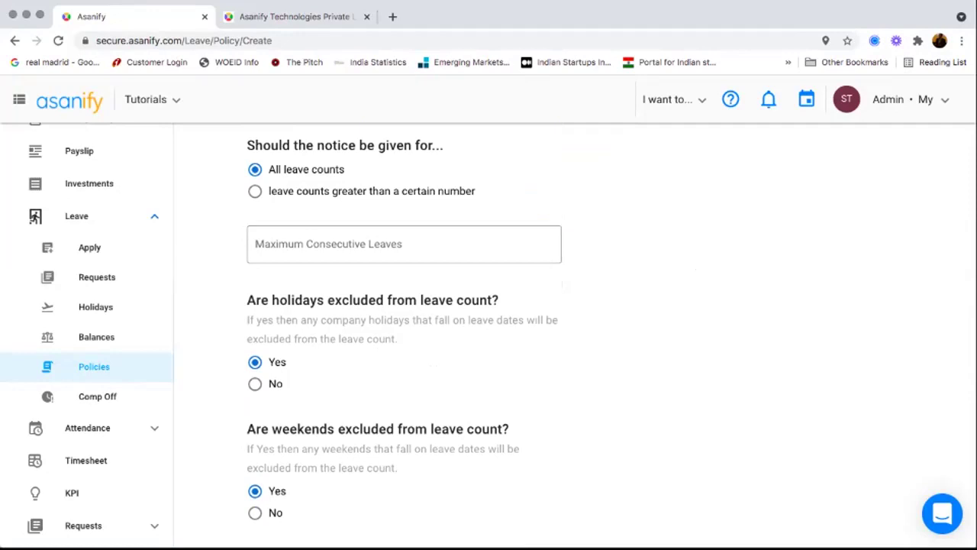
pyautogui.scroll(-5, 488, 336)
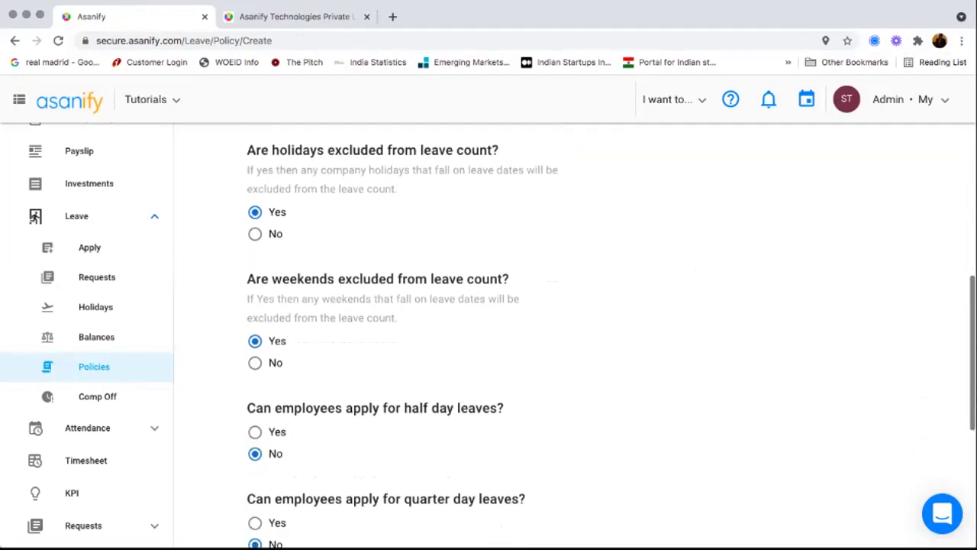
pyautogui.scroll(-5, 488, 336)
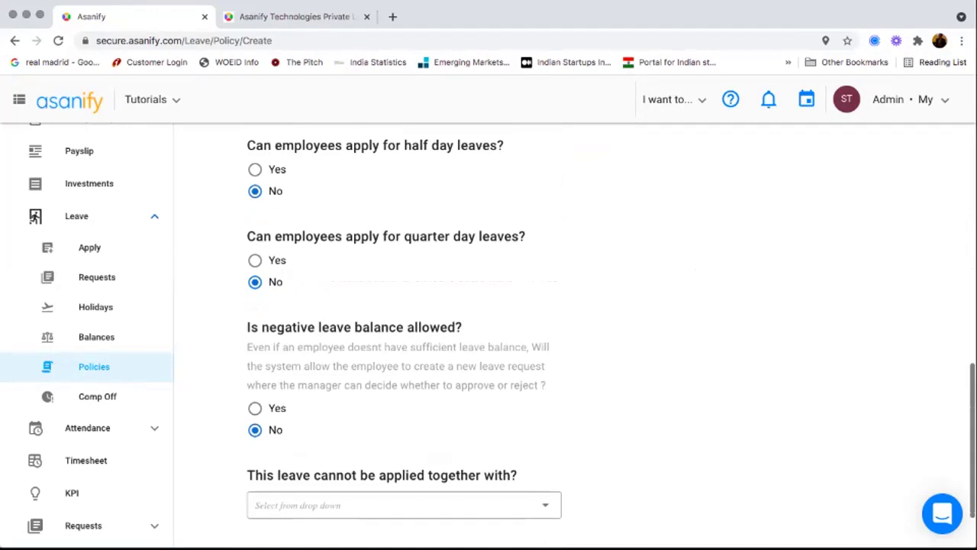
pyautogui.click(255, 260)
# - Check the list of policies that can't be combined with this one, choosing none
pyautogui.scroll(-2, 255, 260)
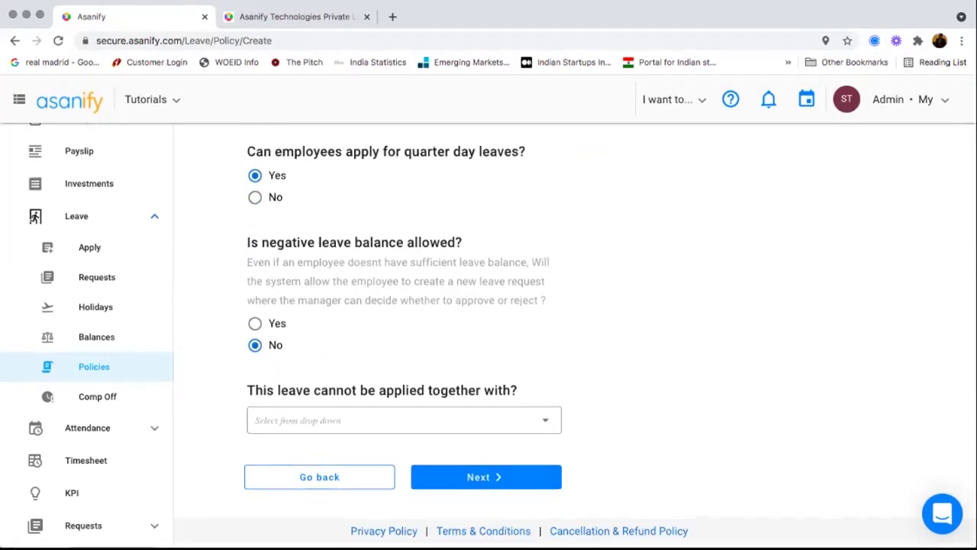
pyautogui.click(404, 420)
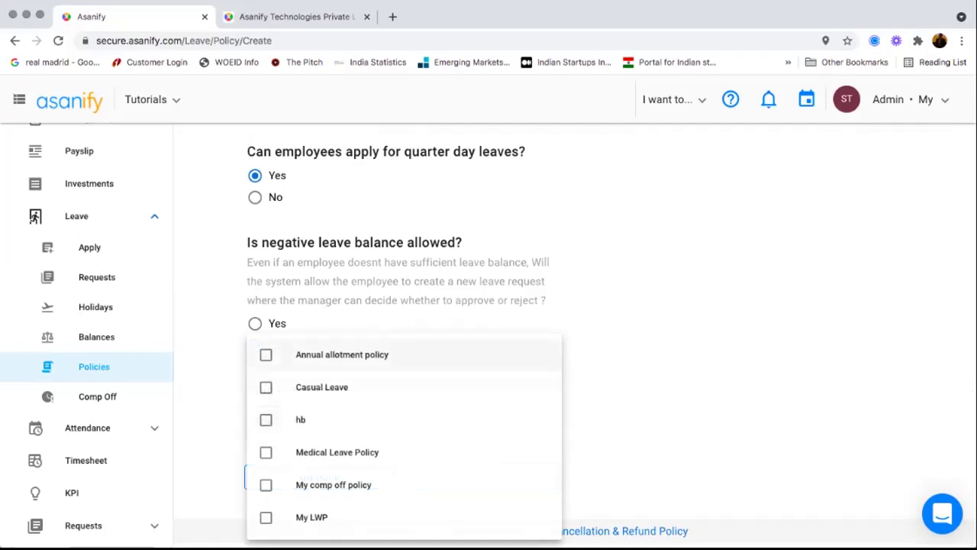
pyautogui.click(656, 367)
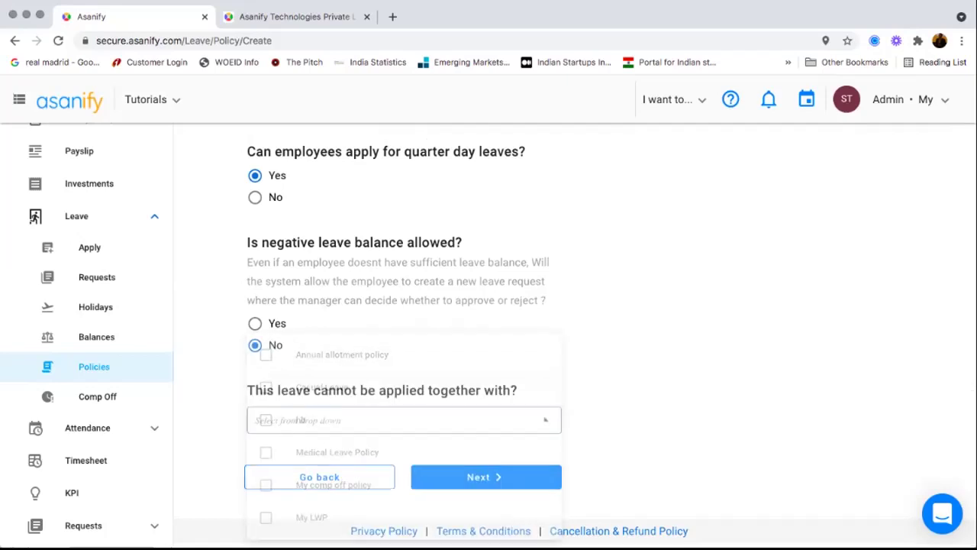
# - Go to Leave > Apply and start choosing the employee taking leave
pyautogui.scroll(8, 656, 366)
pyautogui.scroll(5, 657, 367)
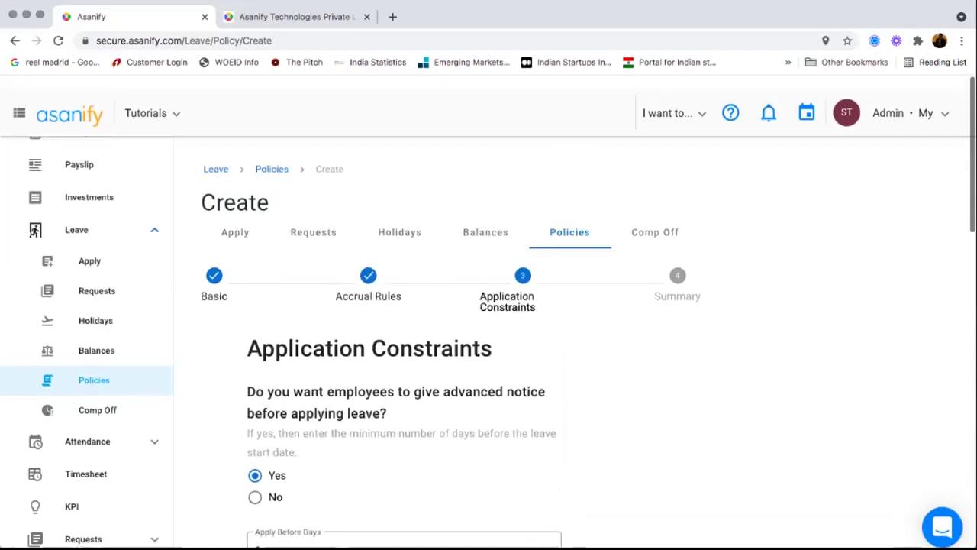
pyautogui.click(90, 248)
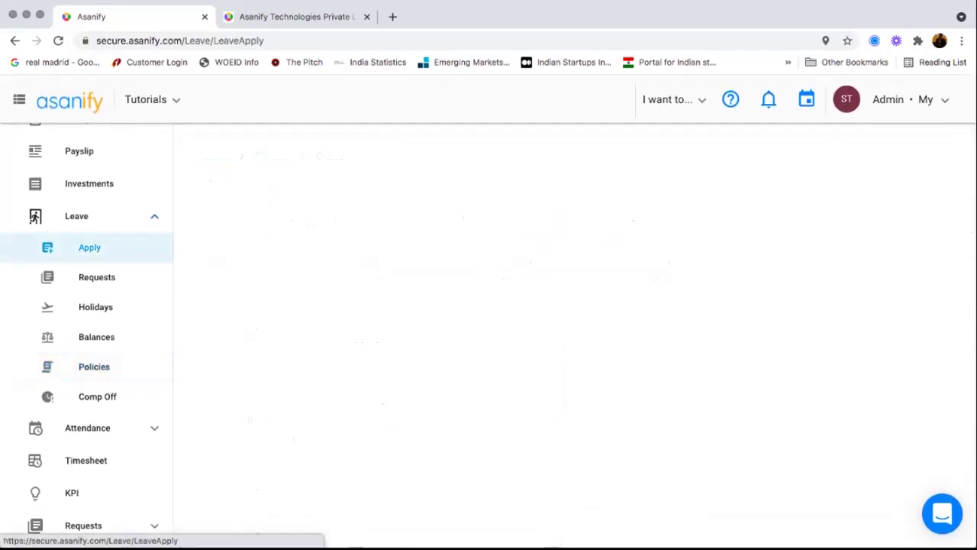
pyautogui.click(321, 281)
# - Pick the employee matching 'sac' and choose the Casual Leave policy
pyautogui.write('sa')
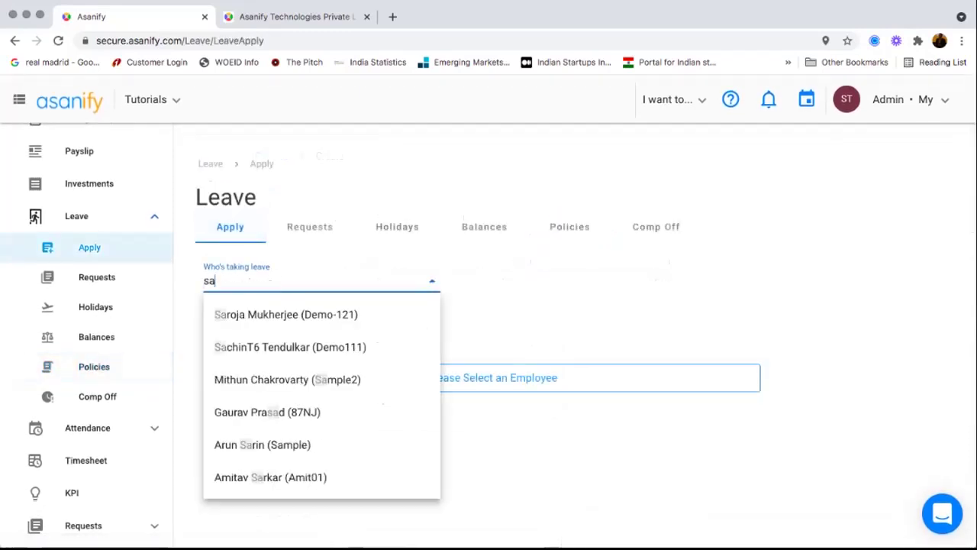
pyautogui.write('c')
pyautogui.press('Return')
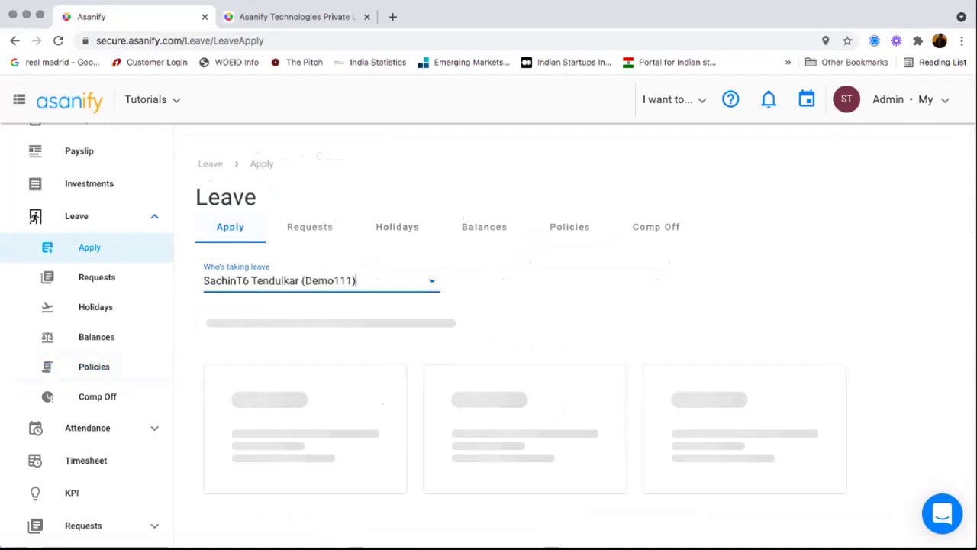
pyautogui.hscroll(4, 543, 406)
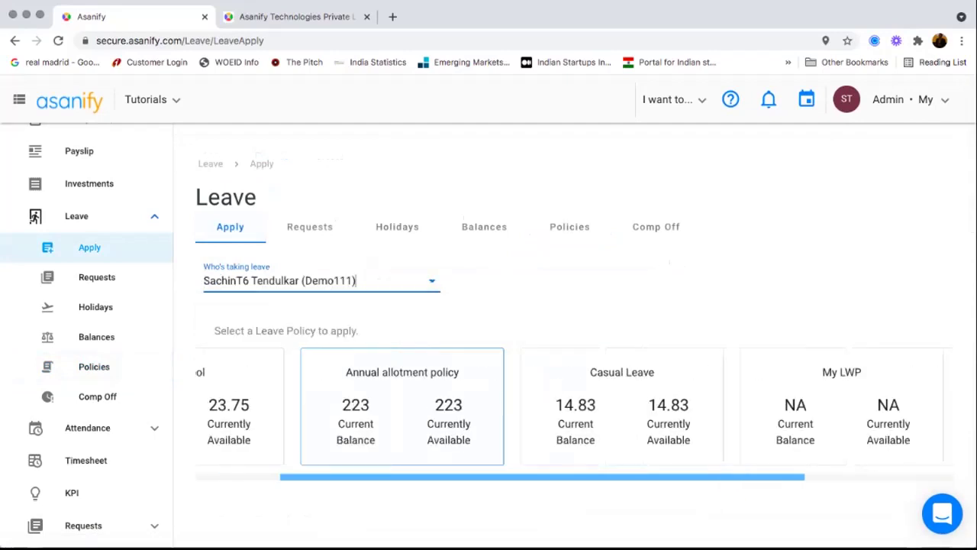
pyautogui.hscroll(-5, 575, 406)
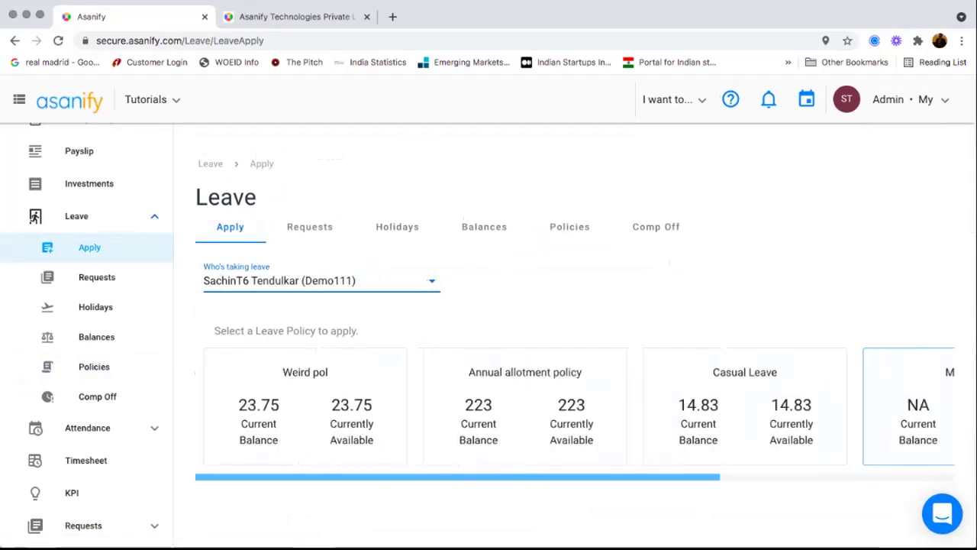
pyautogui.hscroll(1, 574, 406)
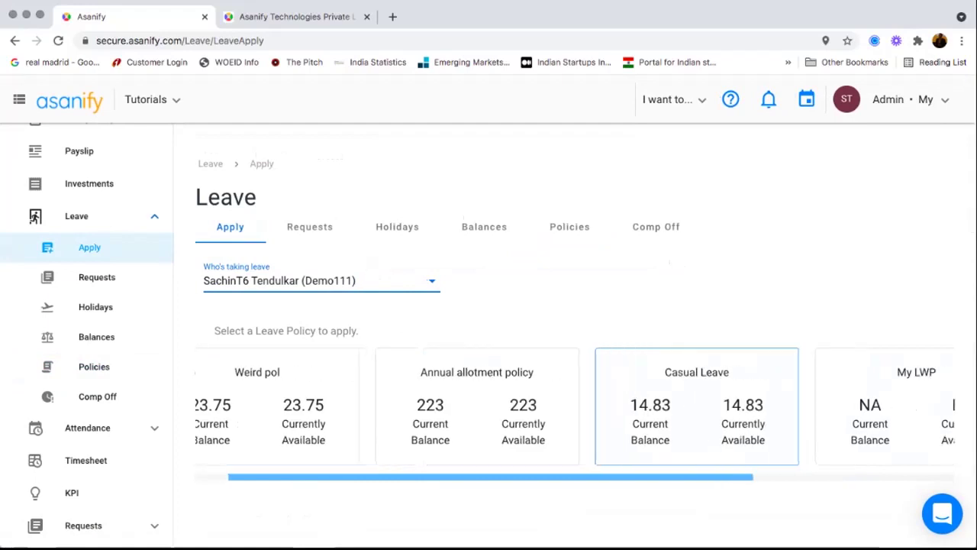
pyautogui.click(696, 404)
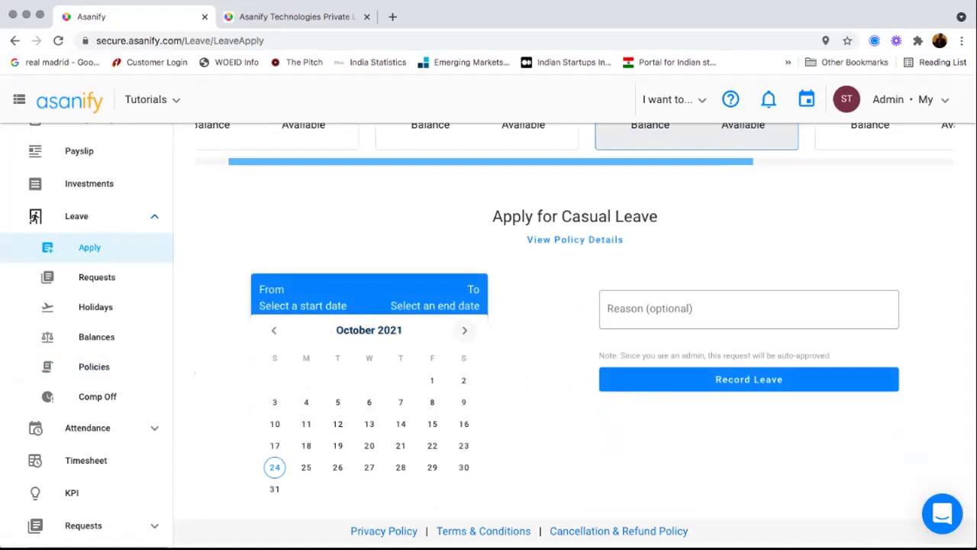
# - Set the leave dates to 14–15 Oct 2021 with partial days, making 14 Oct a half day
pyautogui.click(400, 424)
pyautogui.click(432, 423)
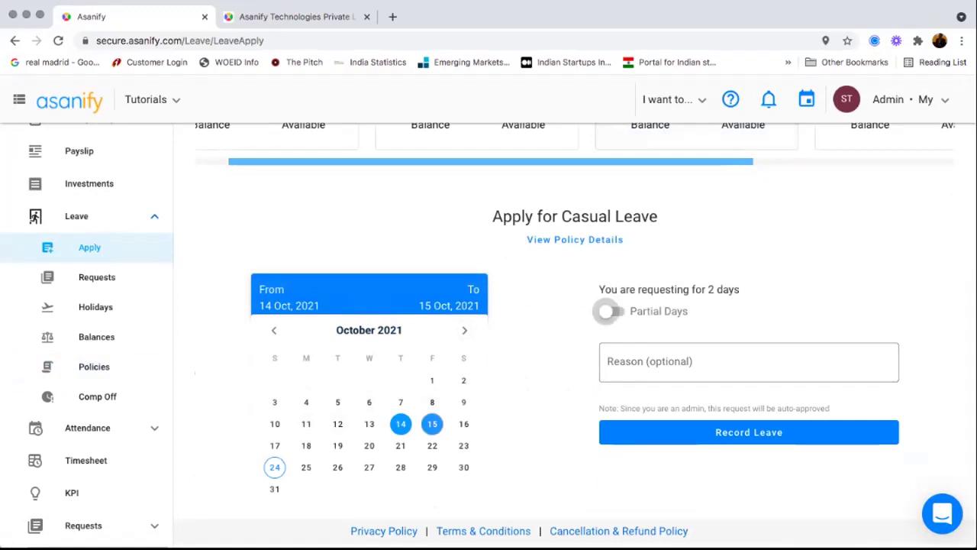
pyautogui.click(610, 310)
pyautogui.click(722, 375)
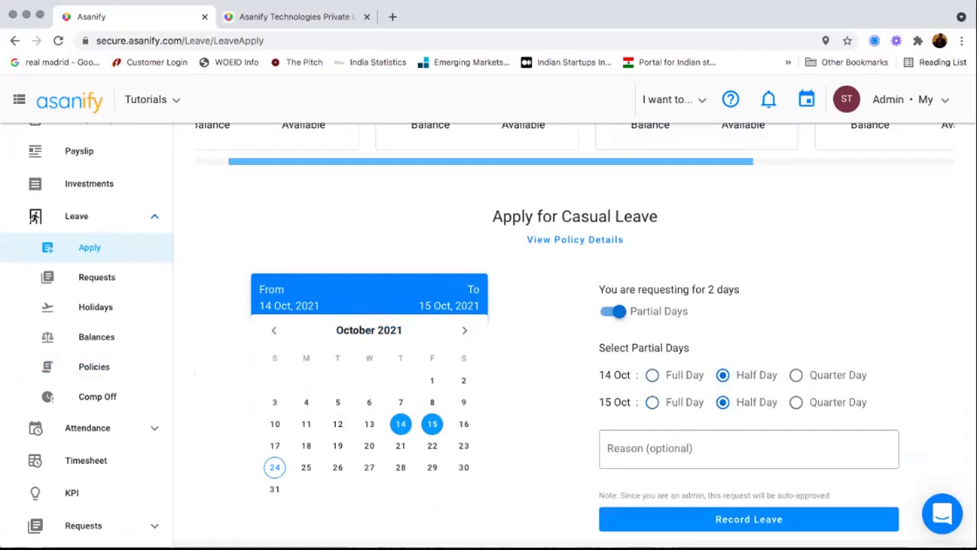
pyautogui.scroll(4, 575, 336)
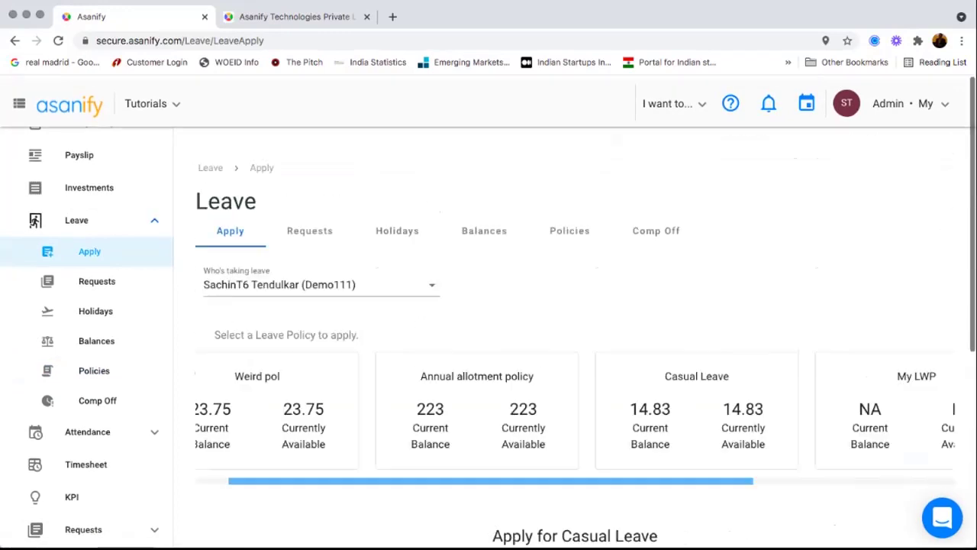
# - Collapse and re-expand the reportees' and your own leave request lists, then show the holiday list
pyautogui.click(309, 227)
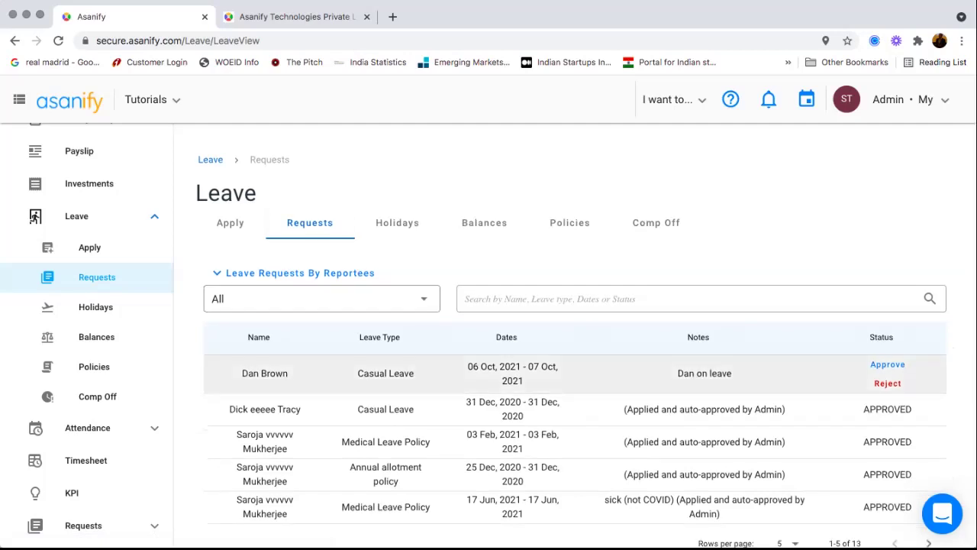
pyautogui.scroll(-2, 572, 367)
pyautogui.click(300, 224)
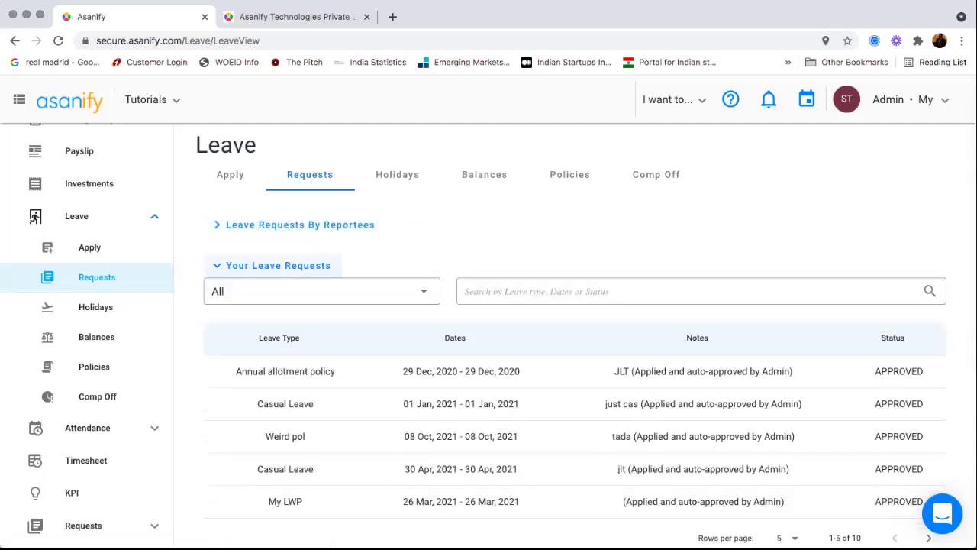
pyautogui.click(278, 265)
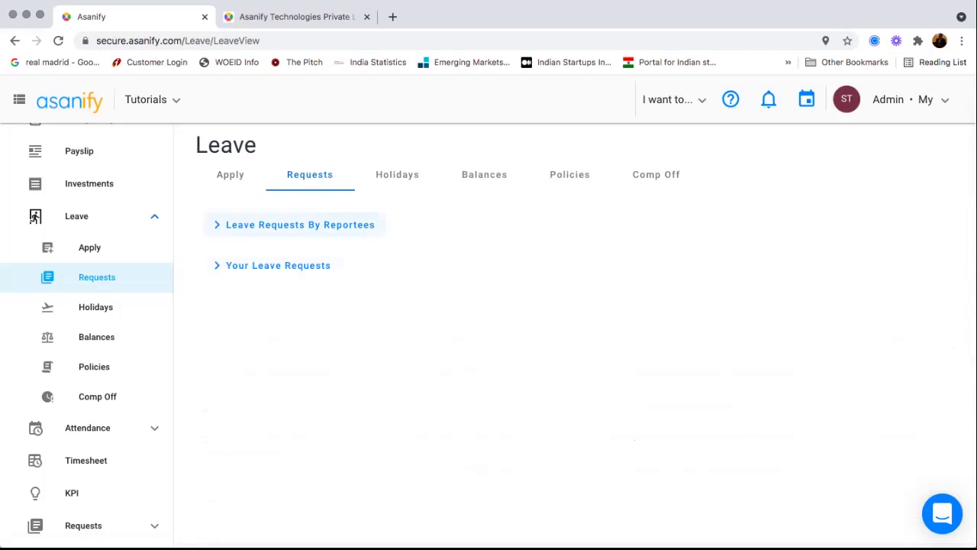
pyautogui.click(300, 224)
pyautogui.scroll(-2, 573, 344)
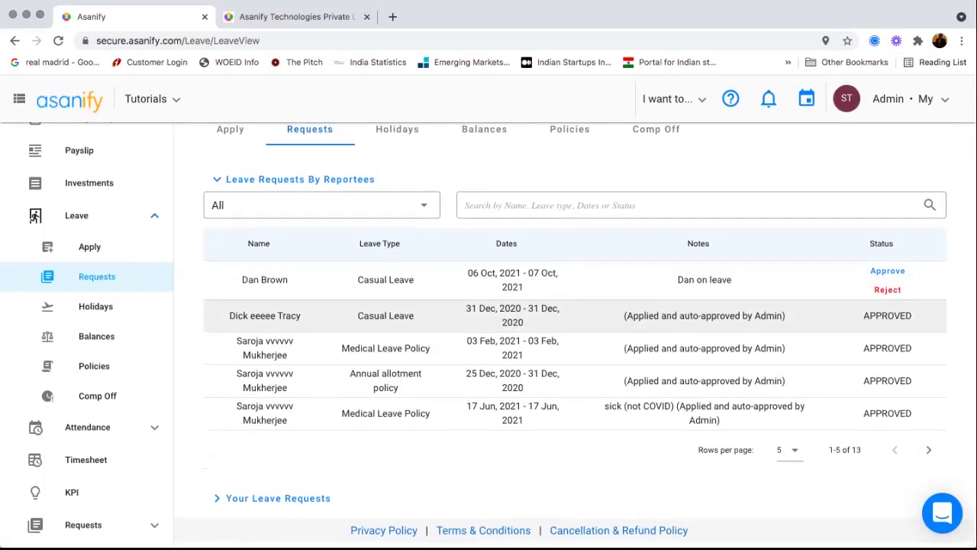
pyautogui.click(278, 496)
pyautogui.scroll(-2, 278, 496)
pyautogui.scroll(-5, 305, 402)
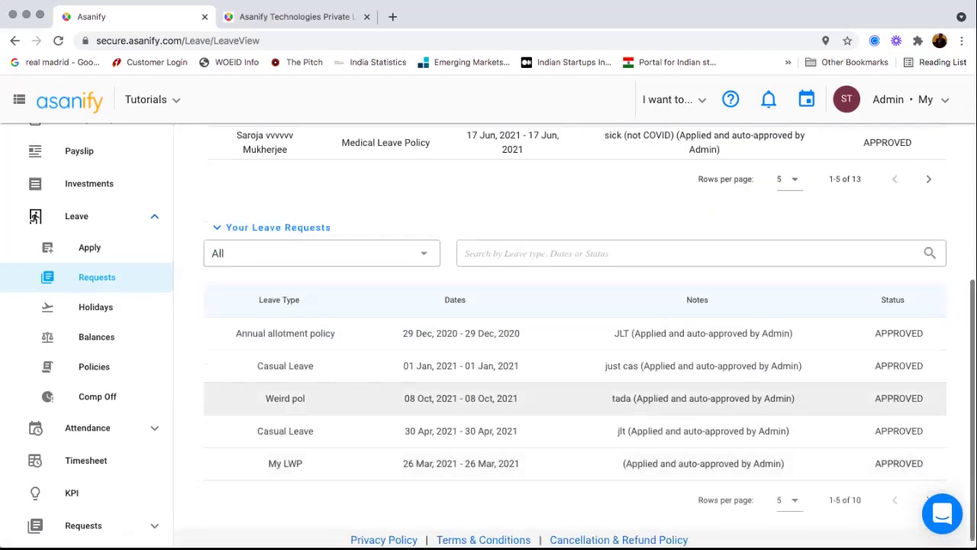
pyautogui.scroll(8, 573, 335)
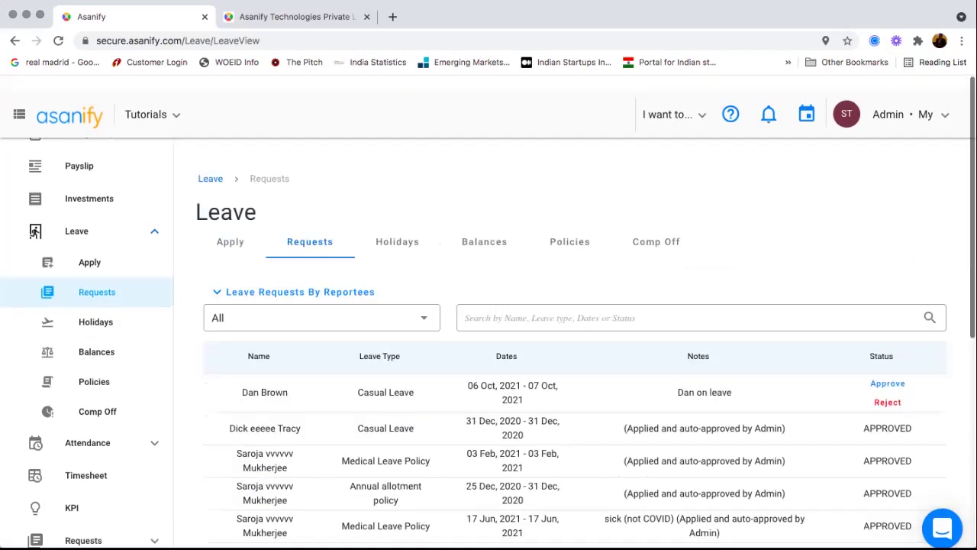
pyautogui.click(397, 227)
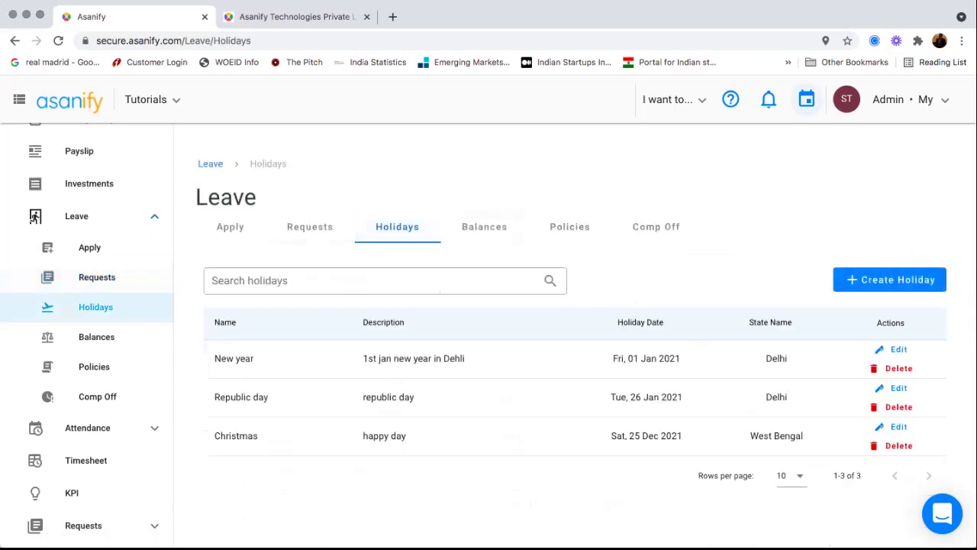
# - Open the leaves and birthdays calendar, view its colour legend, and close it
pyautogui.click(625, 441)
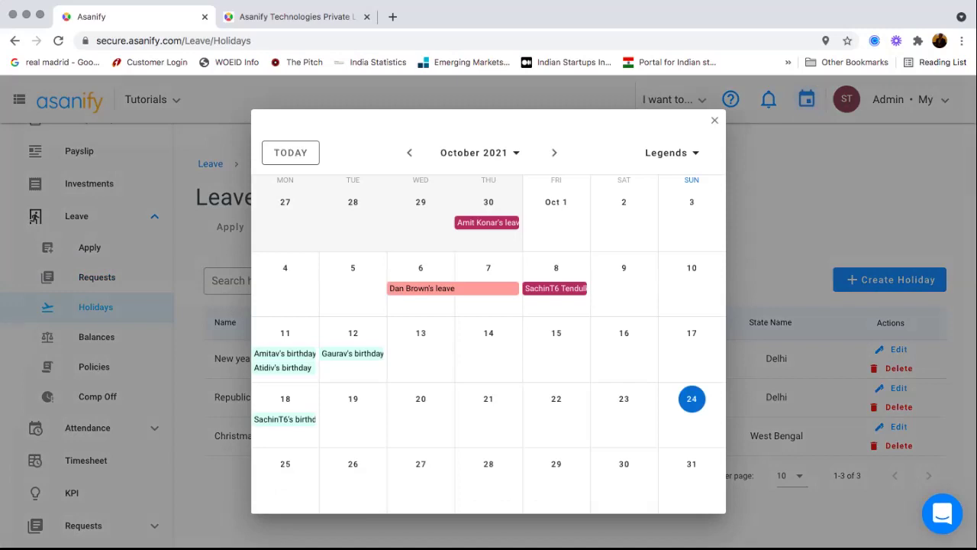
pyautogui.click(667, 152)
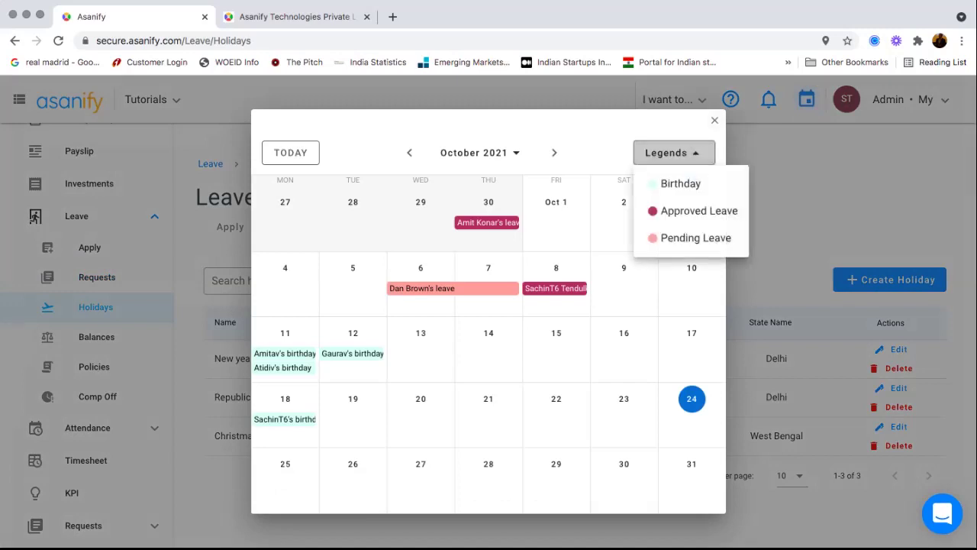
pyautogui.press('Escape')
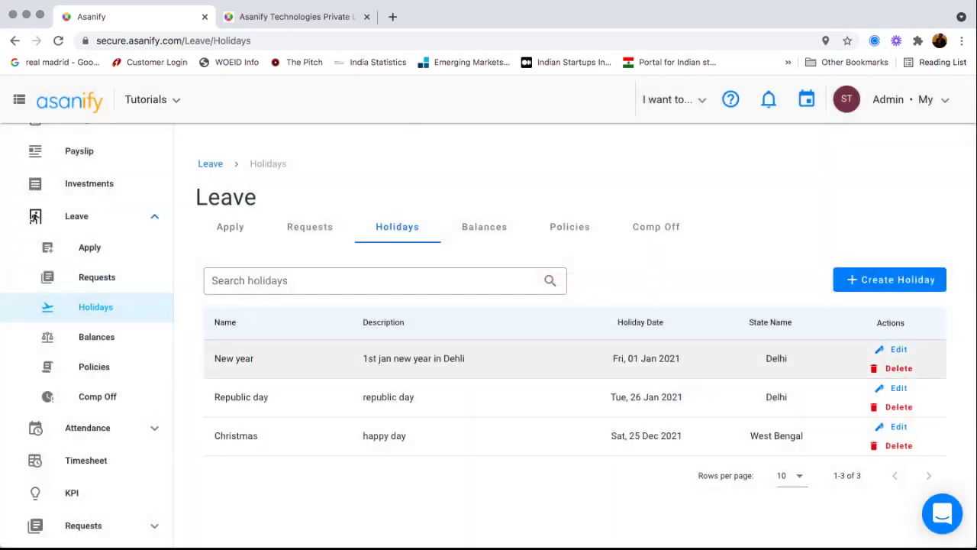
# - Show leave balance rows 6–10 of 48, then go to Company > Basic settings
pyautogui.click(484, 227)
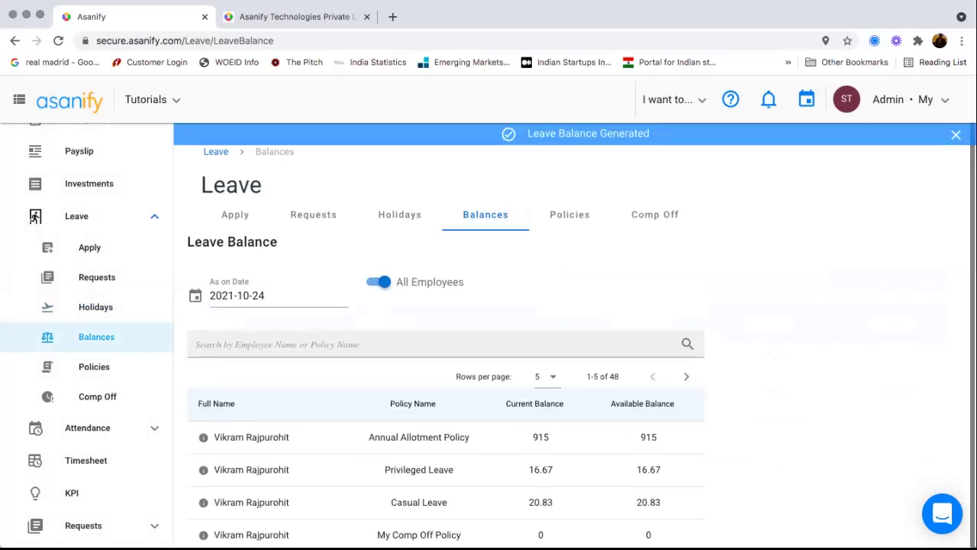
pyautogui.scroll(-3, 446, 430)
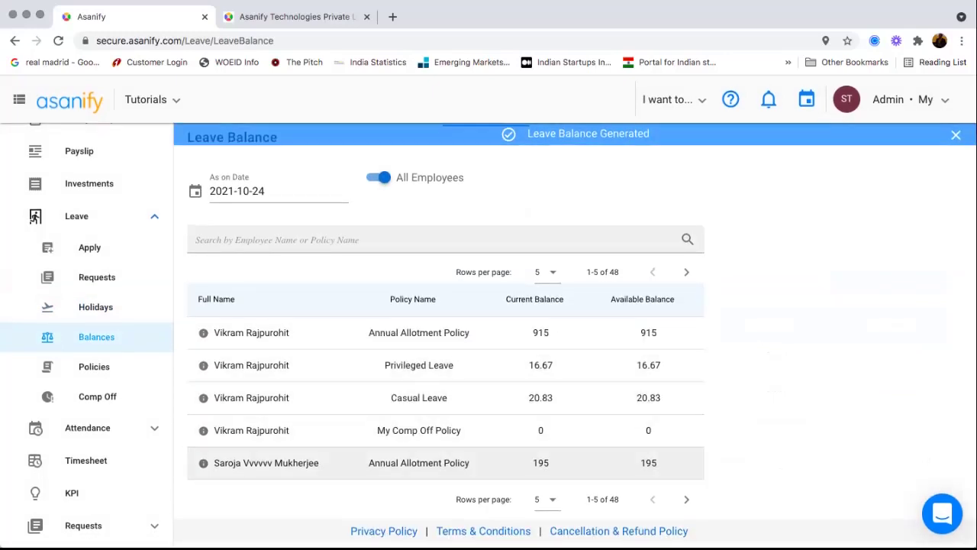
pyautogui.click(686, 499)
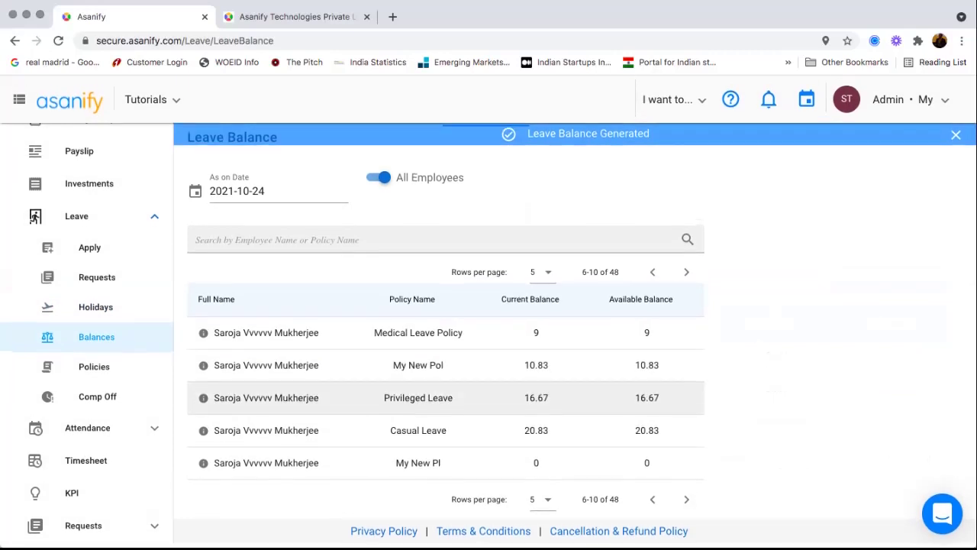
pyautogui.scroll(-5, 85, 199)
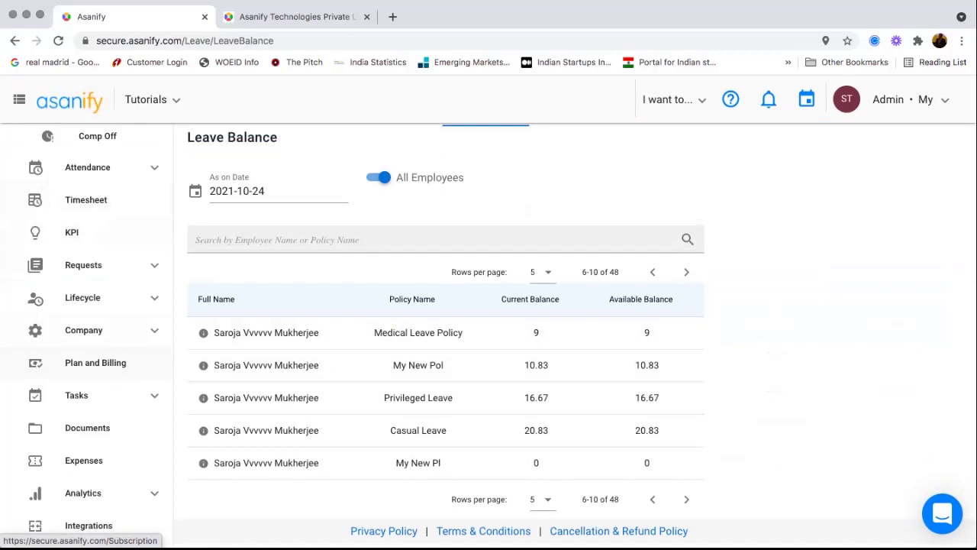
pyautogui.click(115, 330)
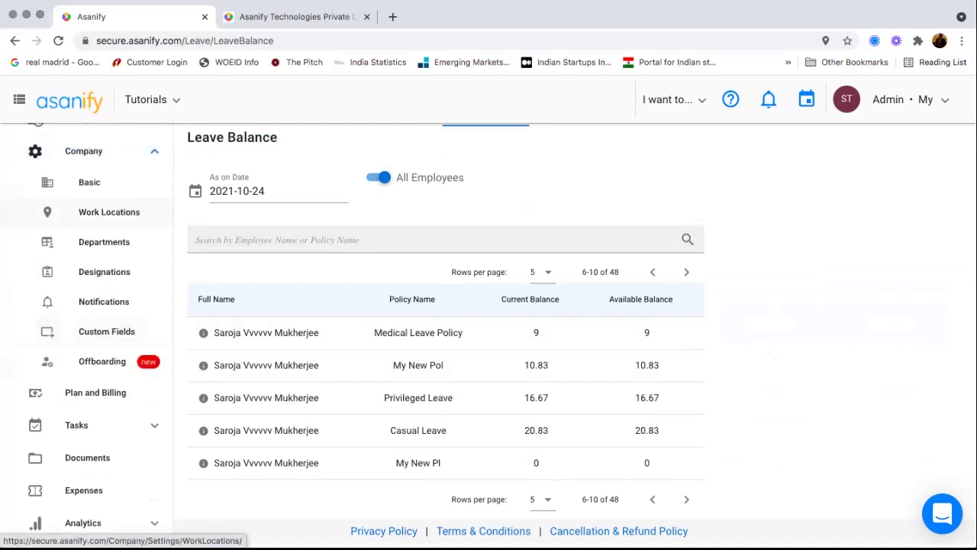
pyautogui.click(89, 181)
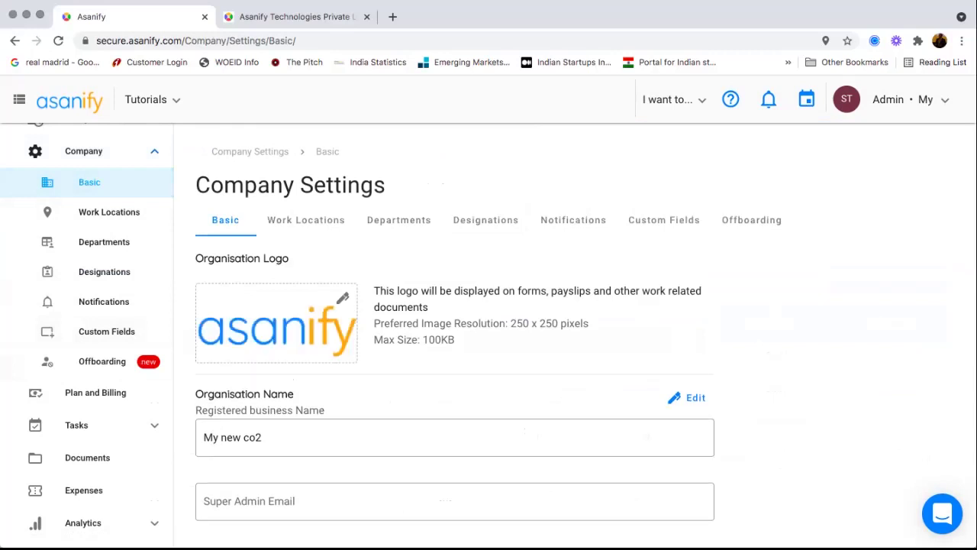
# - Look over the company's basic details and its 5 work locations
pyautogui.scroll(-3, 586, 334)
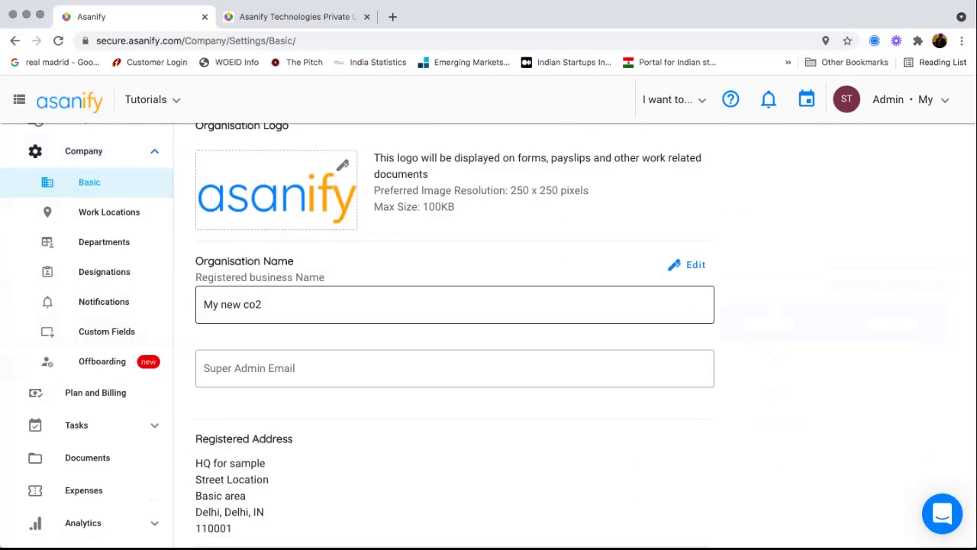
pyautogui.scroll(-5, 586, 330)
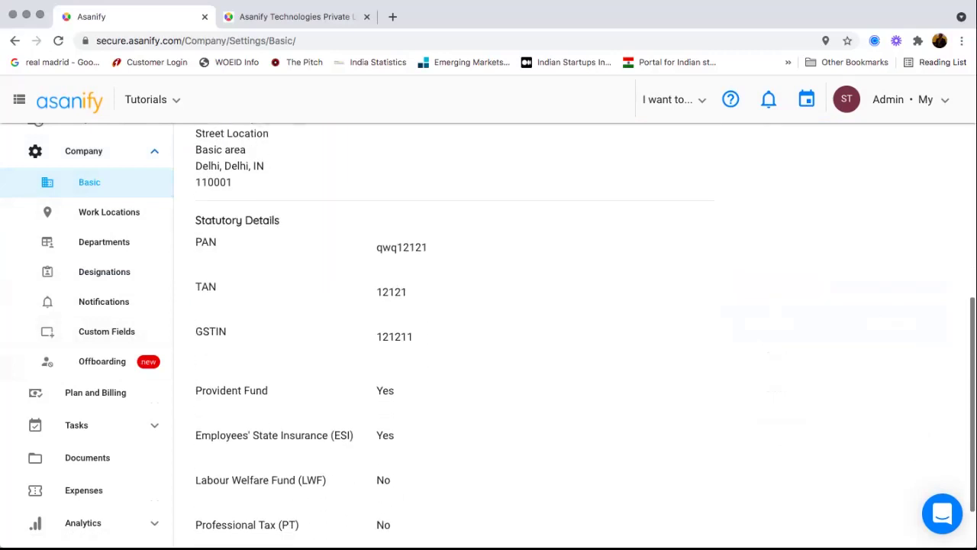
pyautogui.scroll(-2, 586, 330)
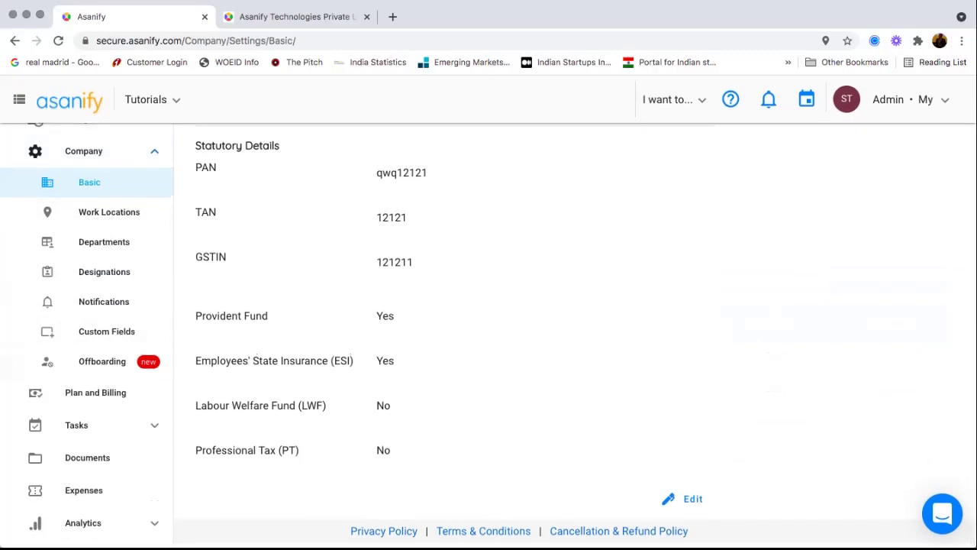
pyautogui.scroll(1, 489, 305)
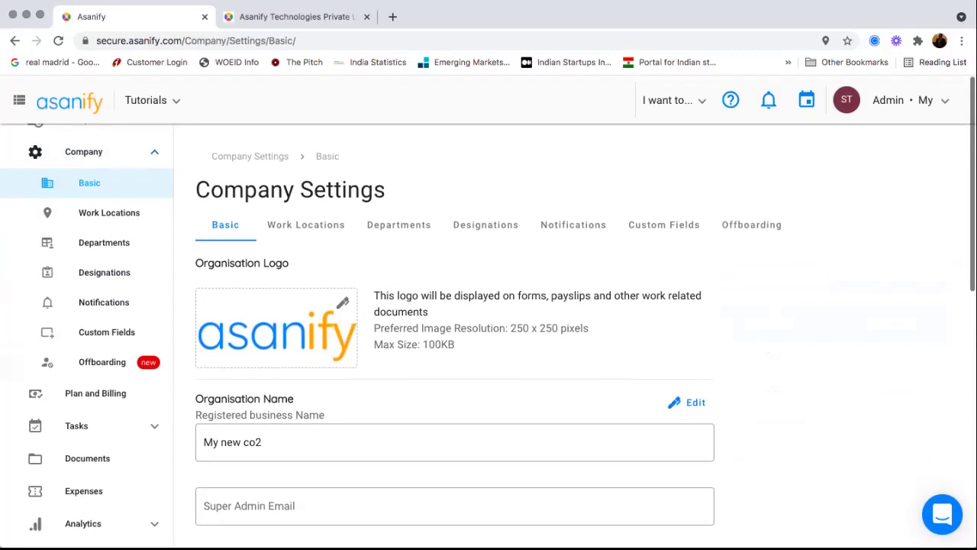
pyautogui.click(109, 211)
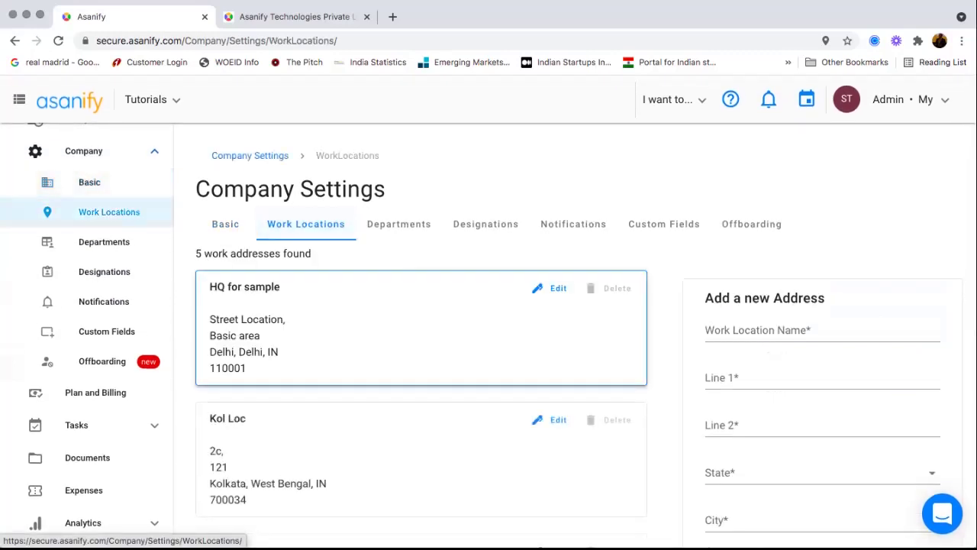
pyautogui.scroll(-3, 488, 336)
pyautogui.scroll(-2, 420, 359)
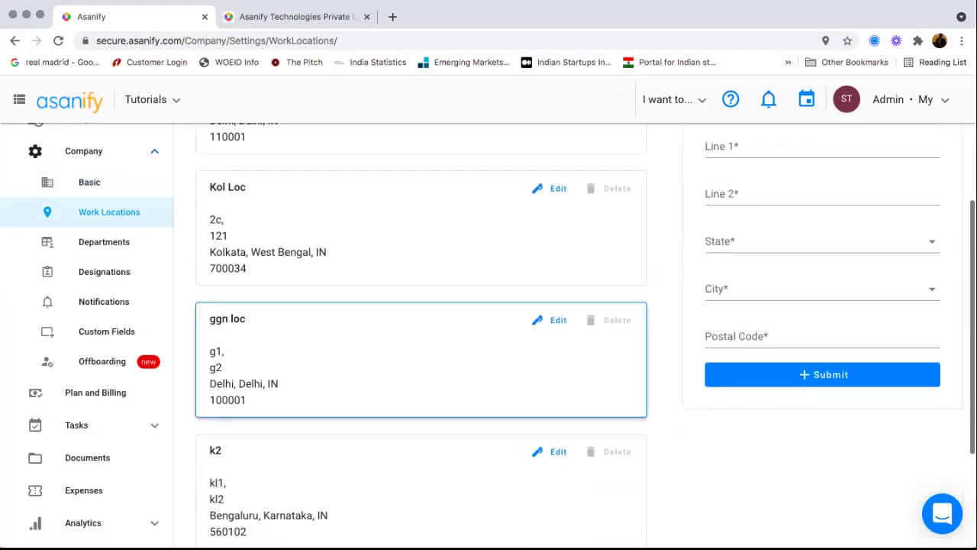
pyautogui.scroll(3, 419, 358)
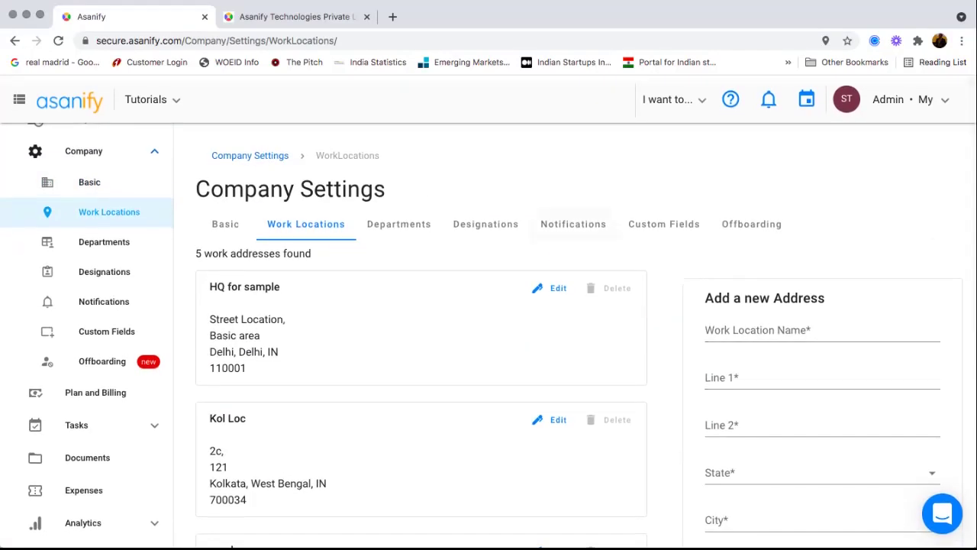
# - Browse departments and designations, then open Email Notification Settings under Notifications
pyautogui.click(398, 224)
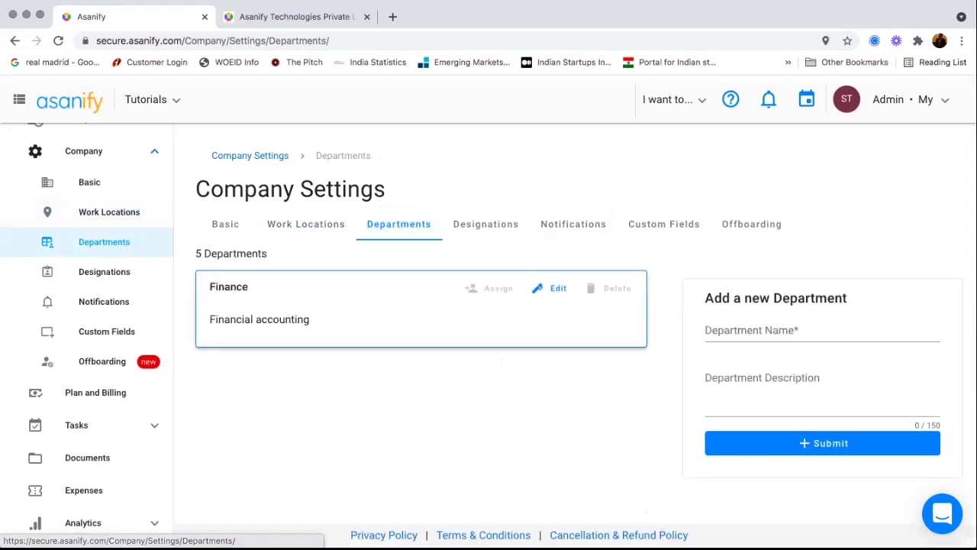
pyautogui.click(485, 220)
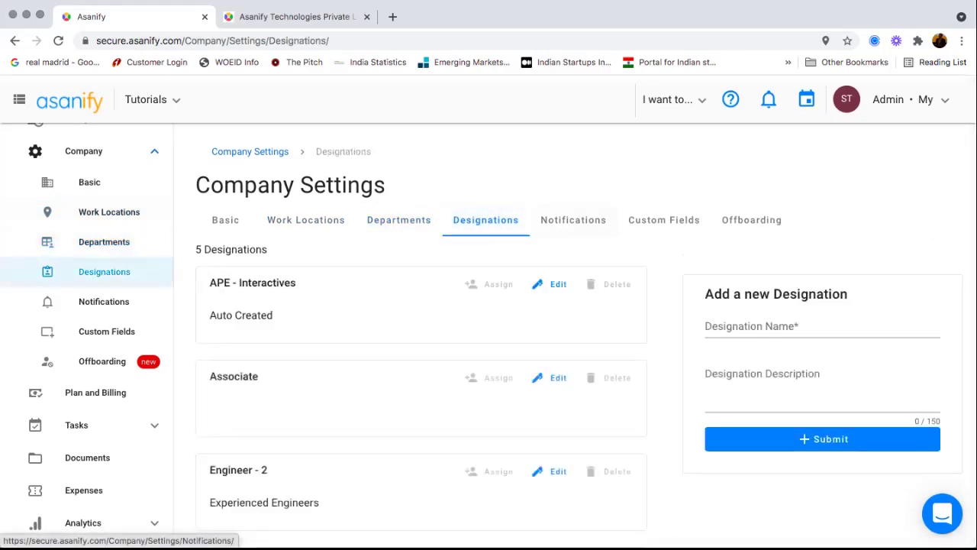
pyautogui.click(574, 219)
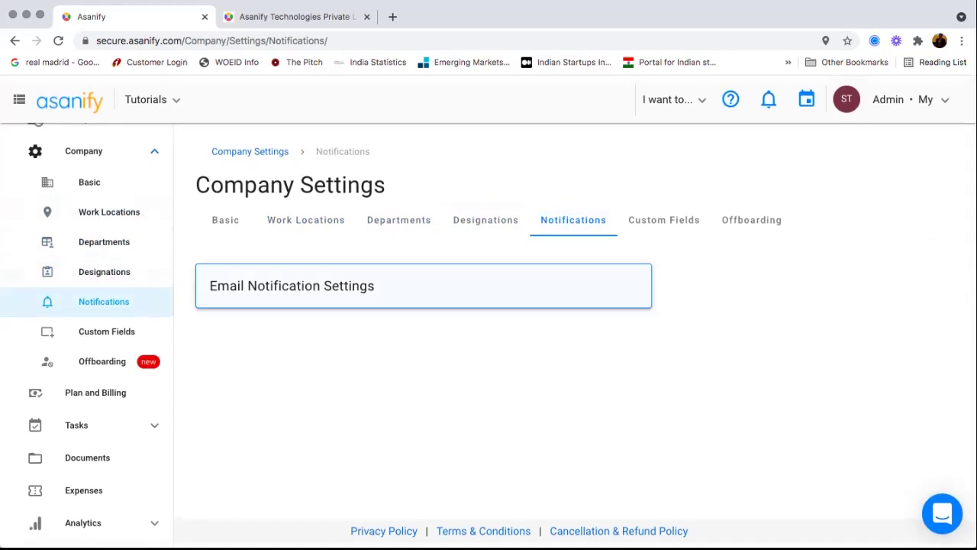
pyautogui.click(423, 287)
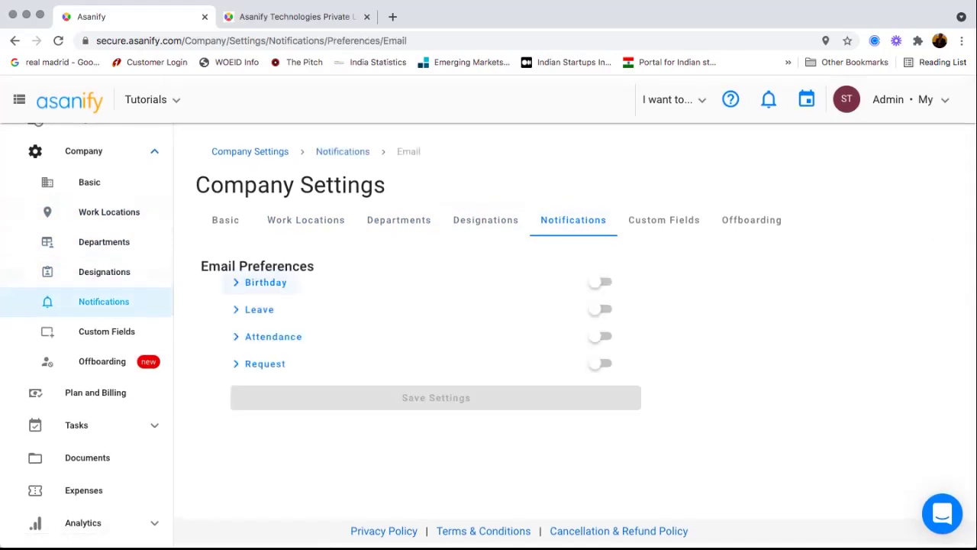
# - Turn on Birthday and Leave email notifications
pyautogui.click(601, 282)
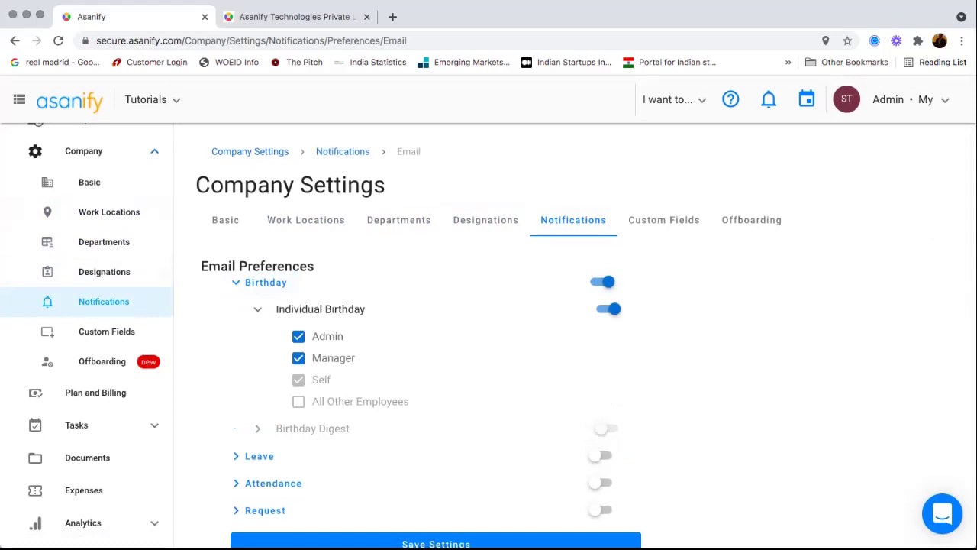
pyautogui.scroll(-1, 585, 315)
pyautogui.scroll(-1, 586, 315)
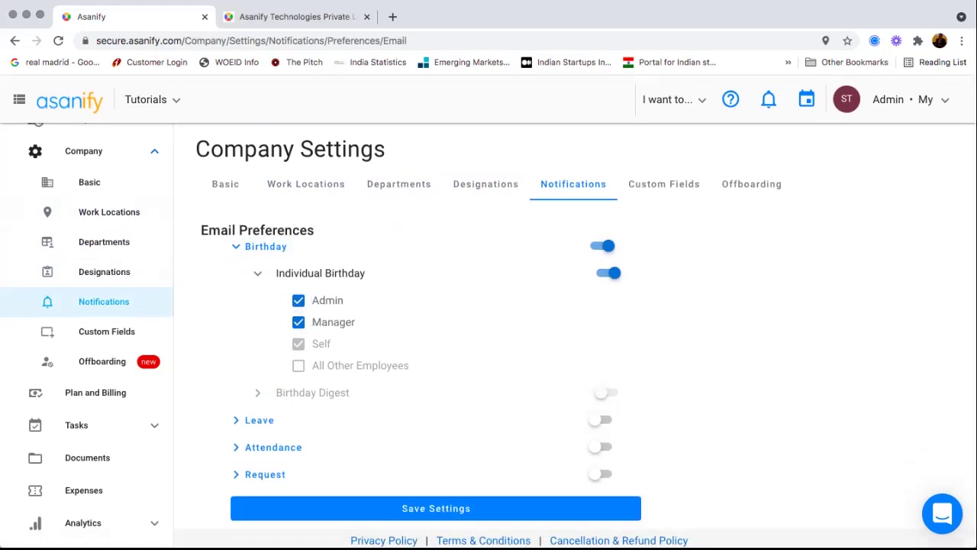
pyautogui.scroll(-1, 586, 315)
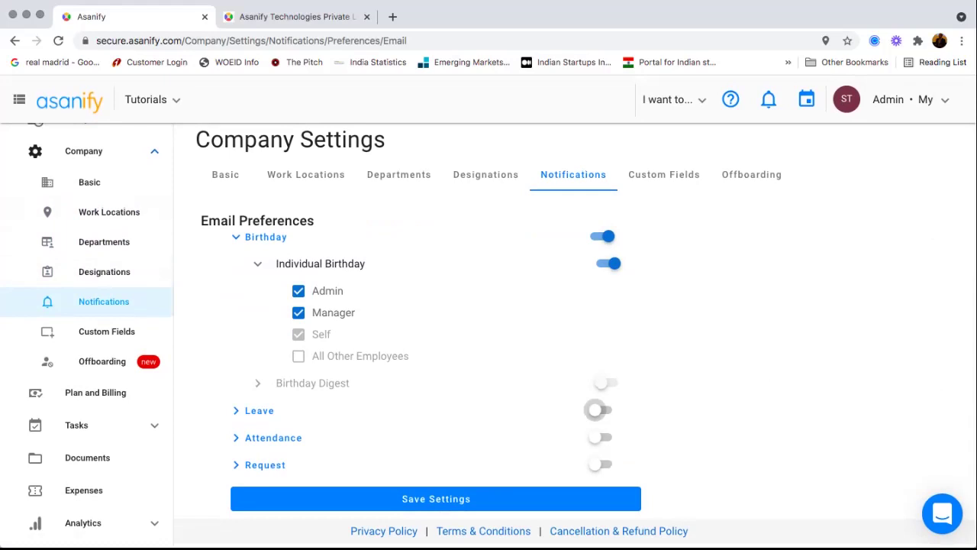
pyautogui.click(597, 410)
# - Turn on Attendance and Request email notifications, then show the Custom Fields list
pyautogui.scroll(-5, 597, 410)
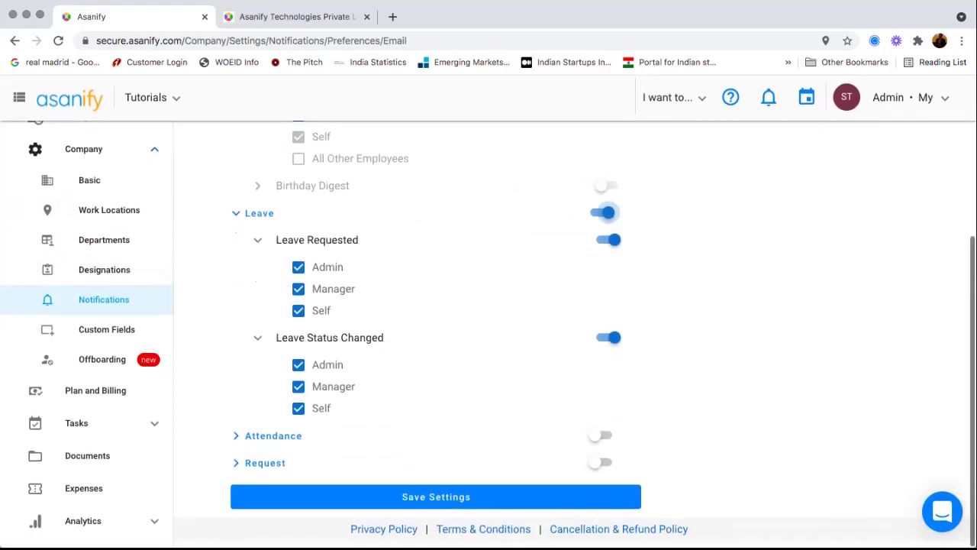
pyautogui.click(599, 435)
pyautogui.scroll(-3, 600, 436)
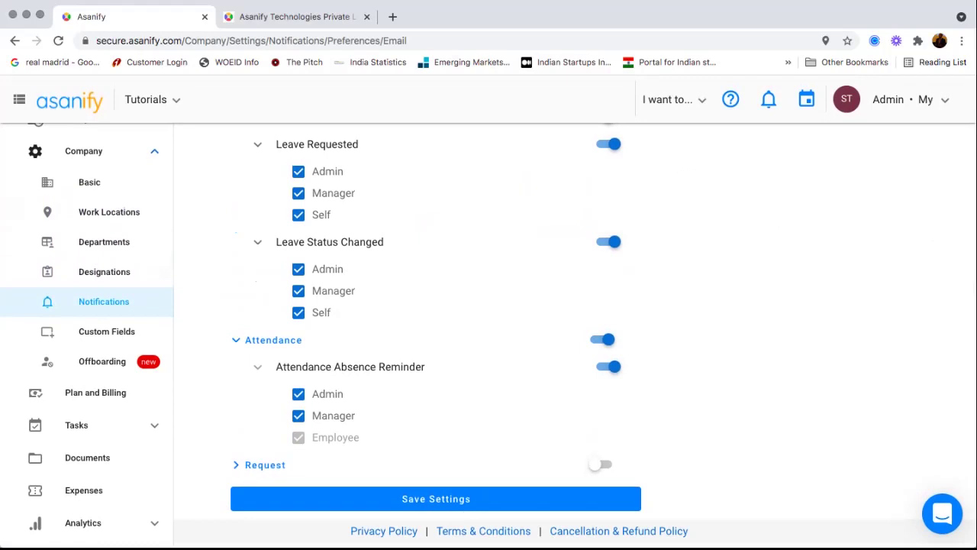
pyautogui.click(596, 464)
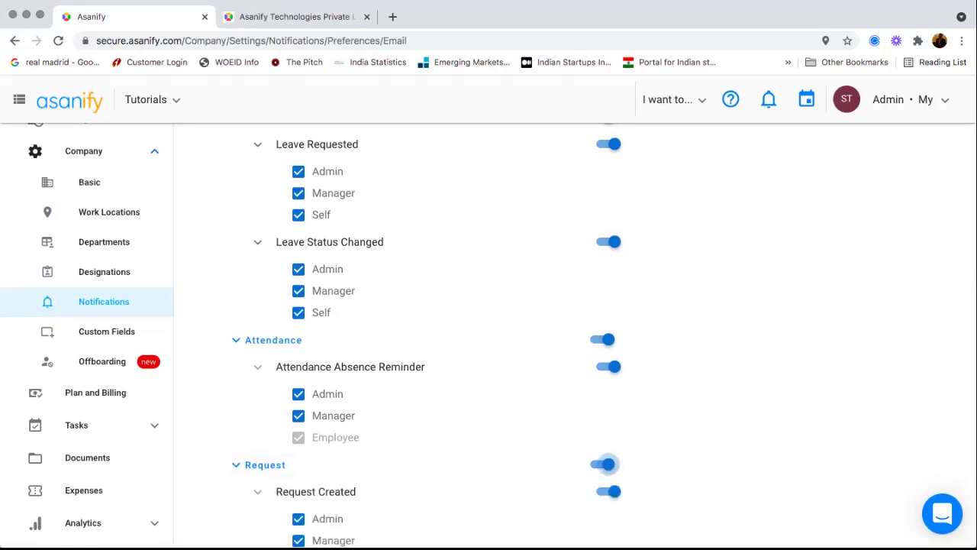
pyautogui.scroll(-5, 596, 463)
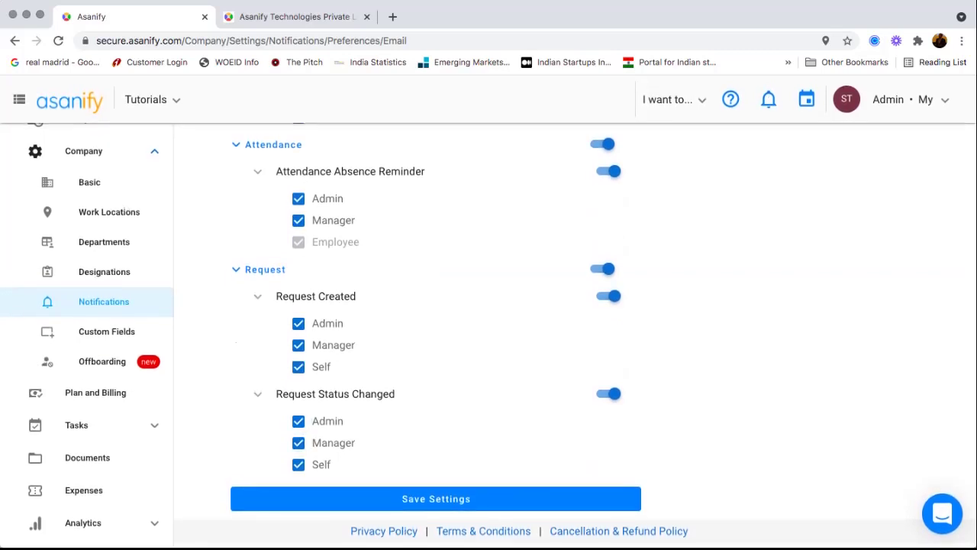
pyautogui.scroll(10, 573, 335)
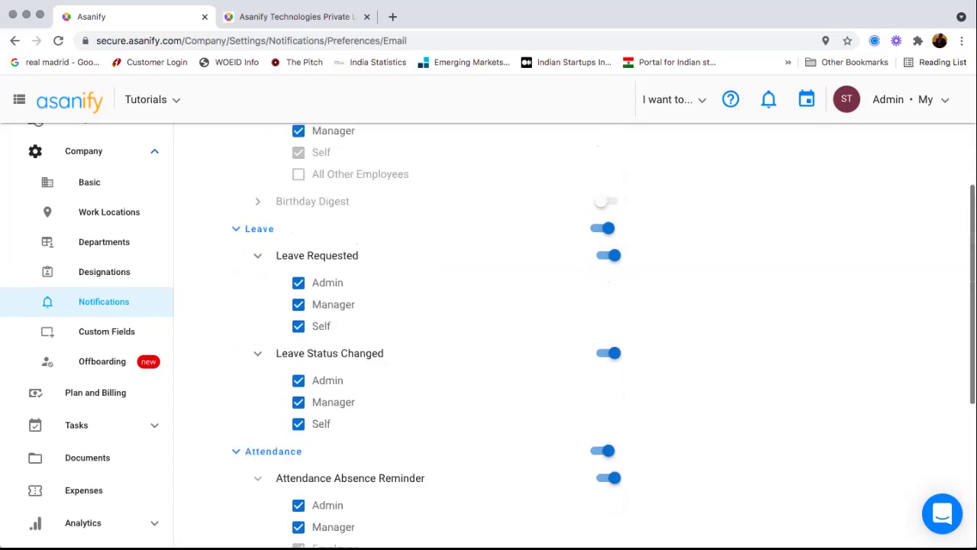
pyautogui.scroll(2, 489, 336)
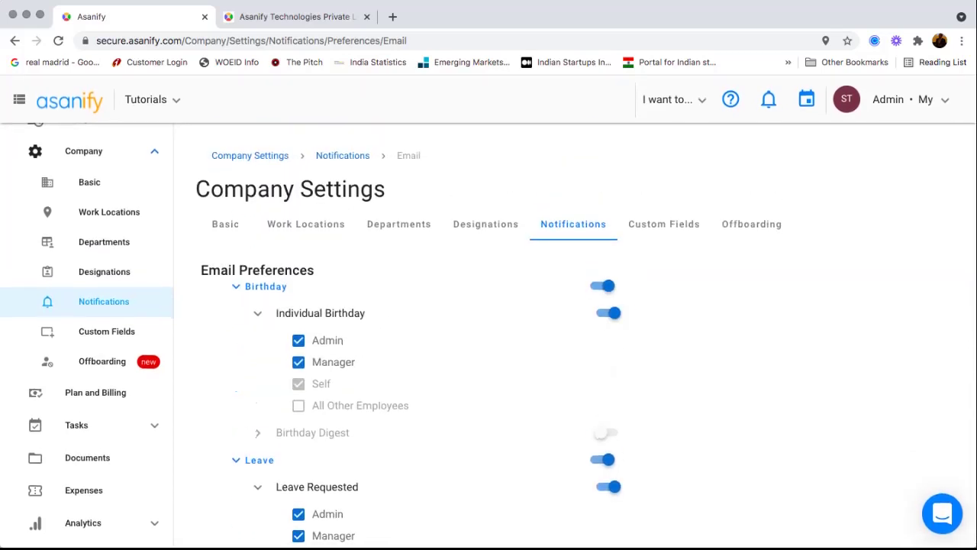
pyautogui.click(663, 224)
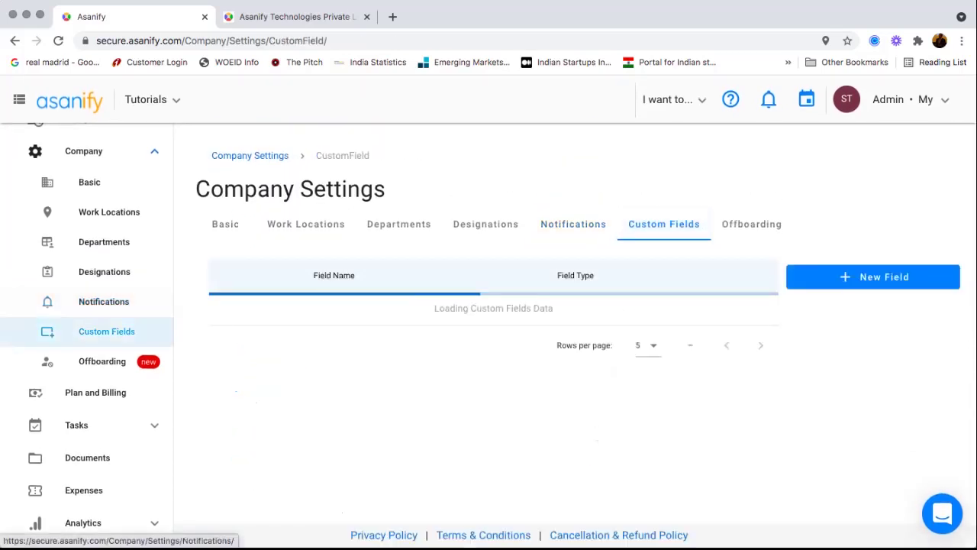
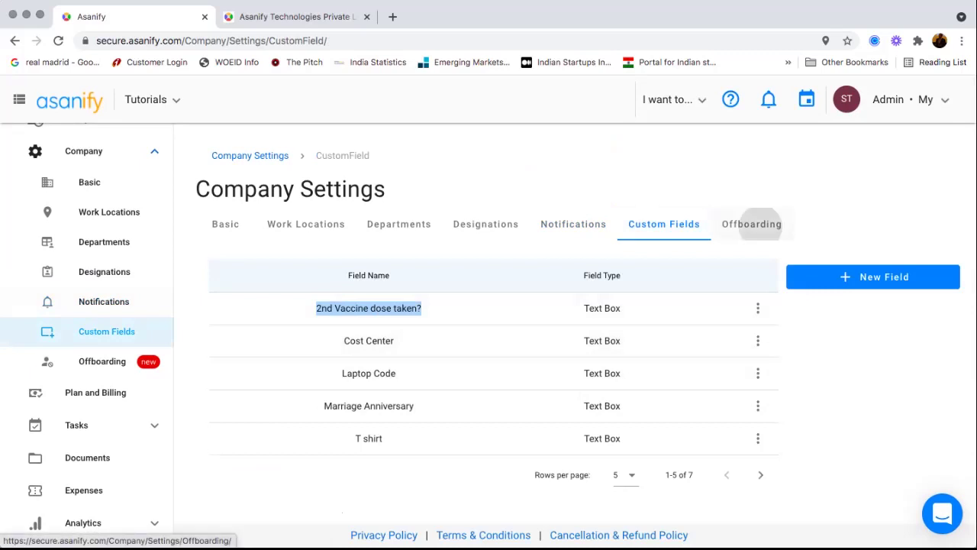
# - Review the assignee and deadline for Publish Job Posting, Offboarding Mail and Issue Reference Letter
pyautogui.click(752, 224)
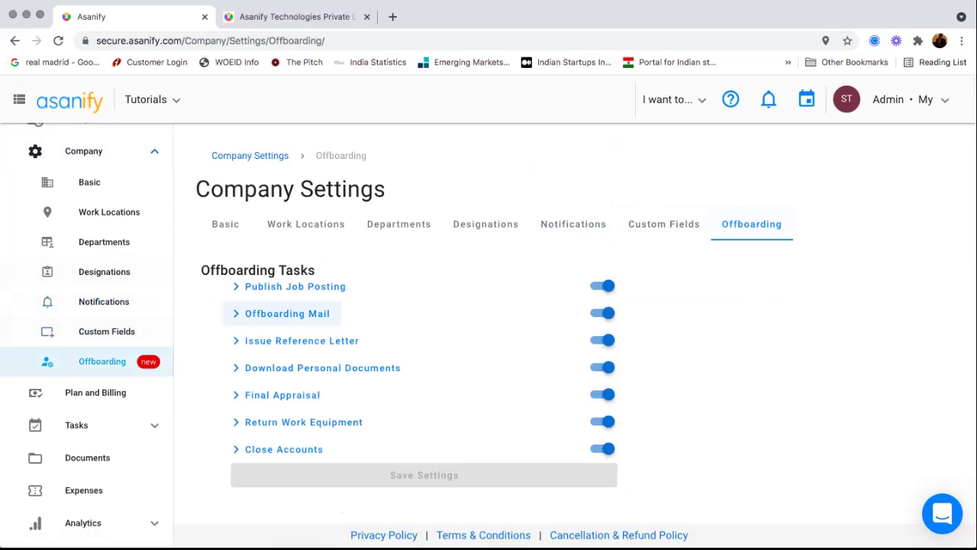
pyautogui.click(294, 286)
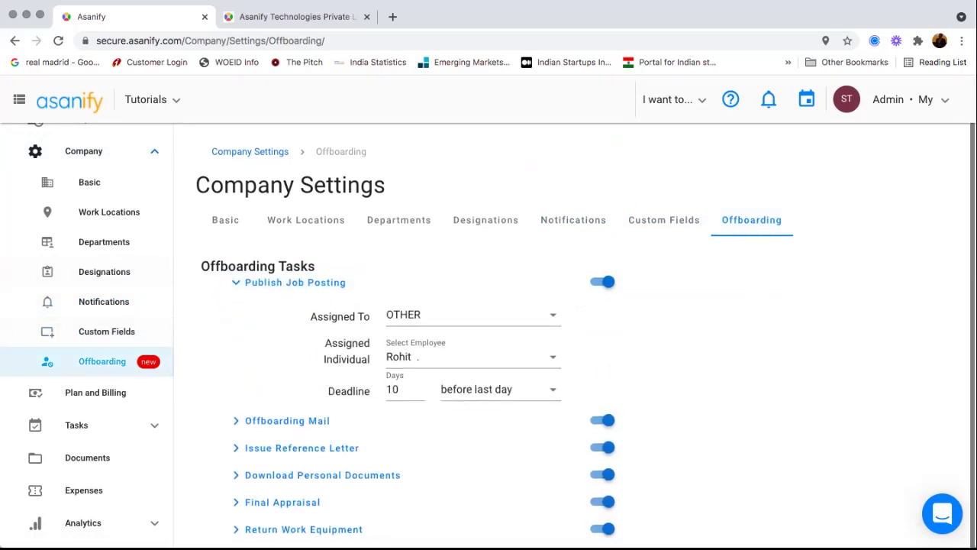
pyautogui.click(287, 420)
pyautogui.scroll(-2, 488, 343)
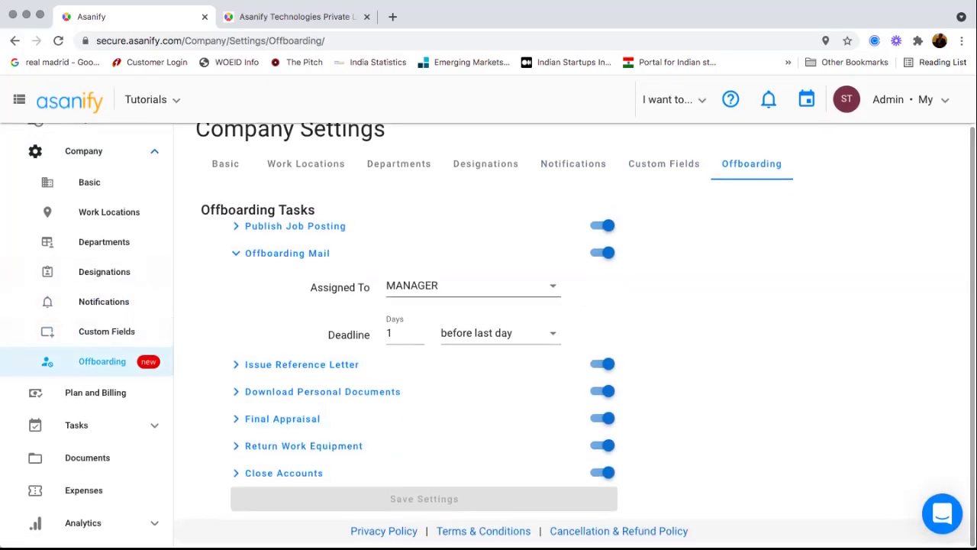
pyautogui.click(302, 364)
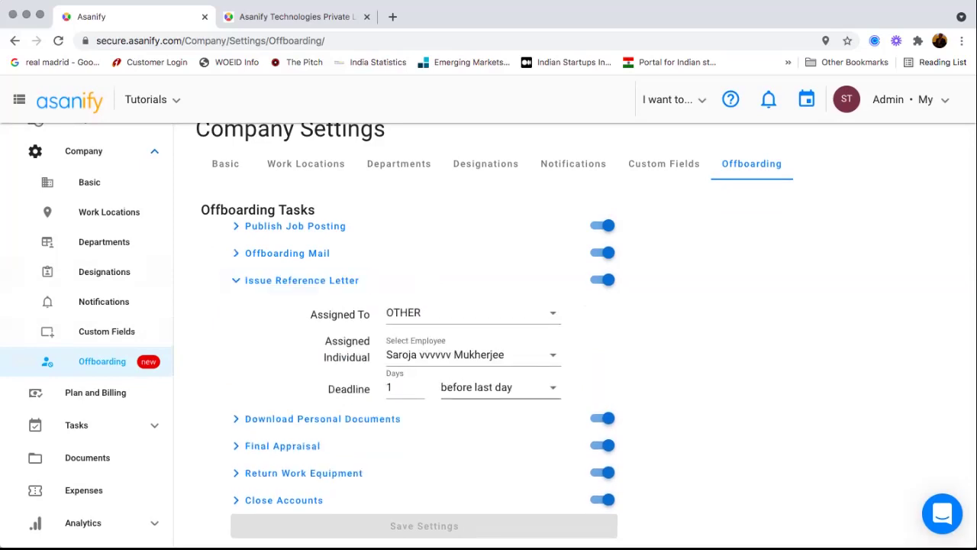
pyautogui.scroll(-1, 304, 474)
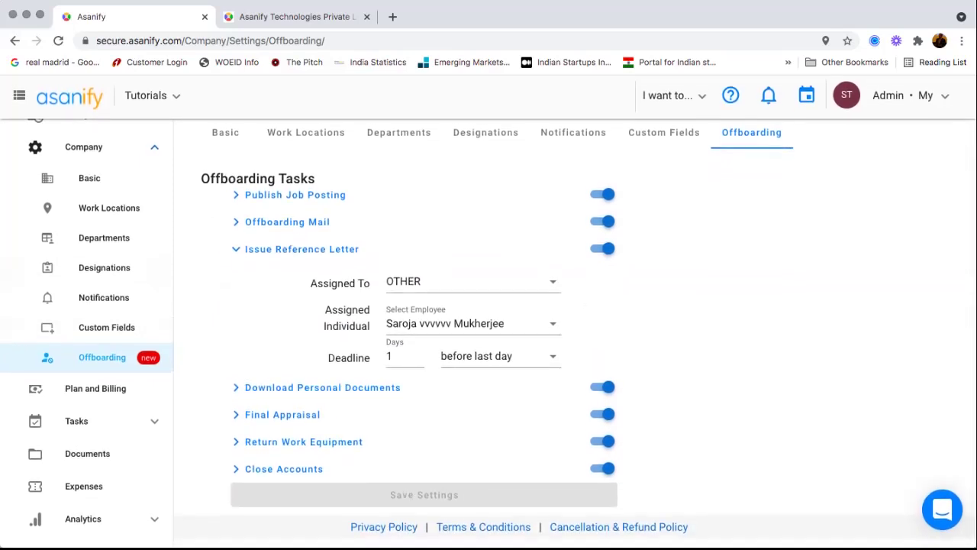
pyautogui.scroll(3, 109, 213)
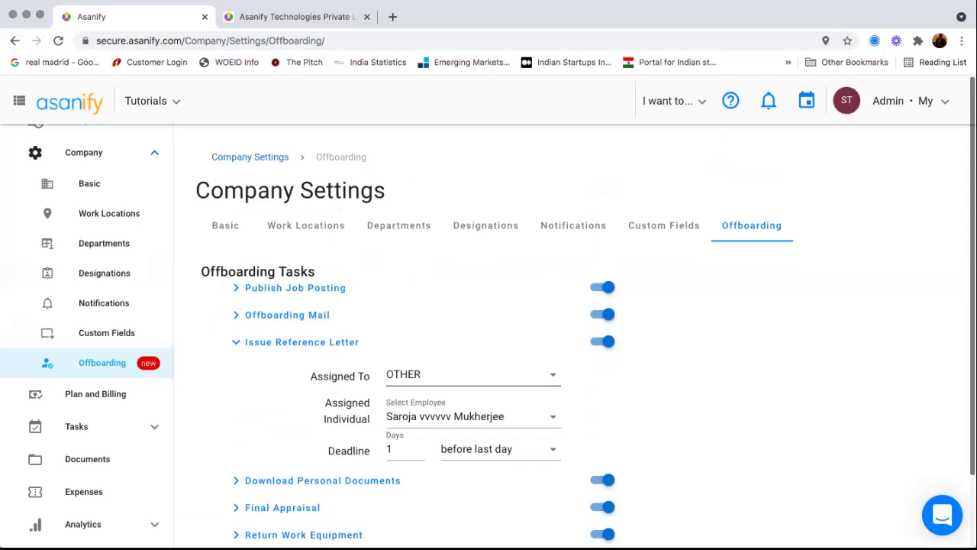
pyautogui.scroll(10, 109, 212)
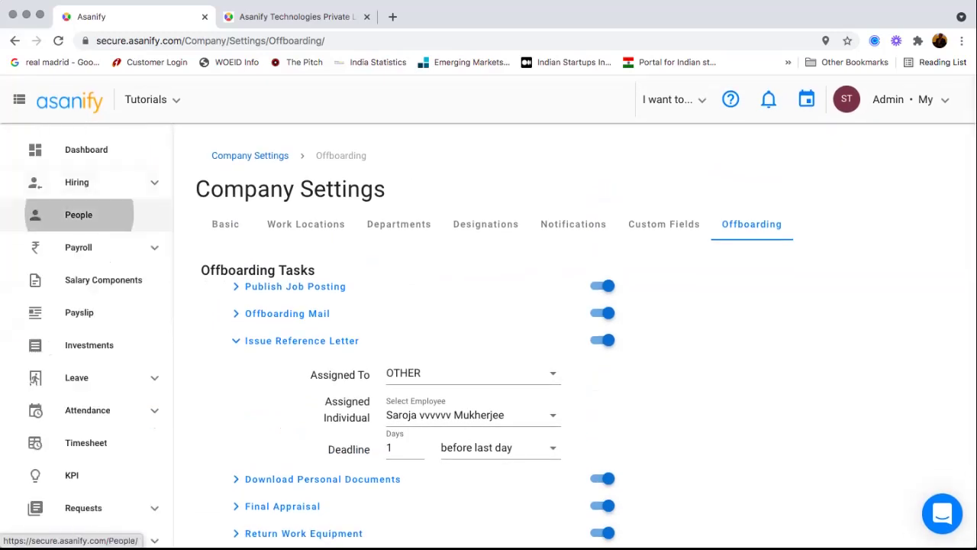
pyautogui.click(78, 214)
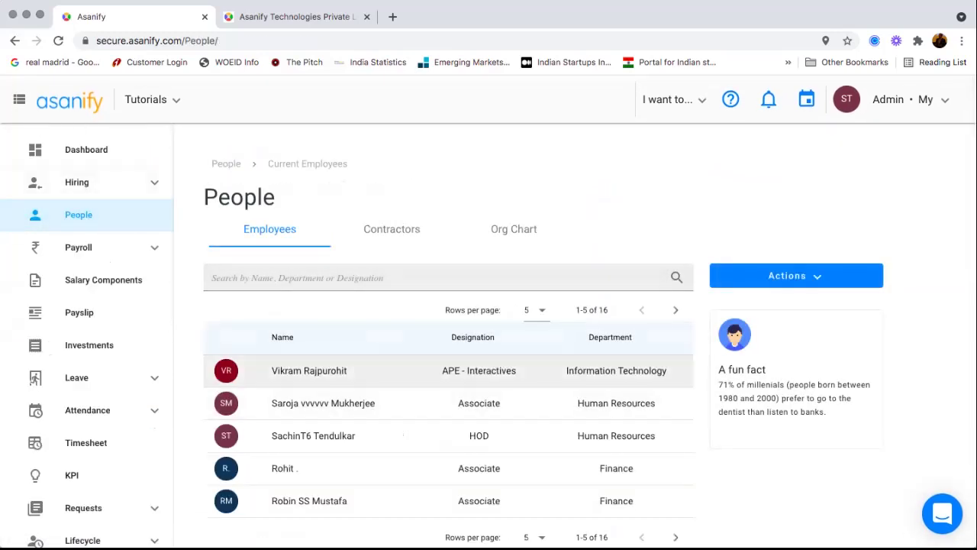
# - Offboard the first listed employee with a 12-day notice period and Different Role exit reason
pyautogui.click(320, 371)
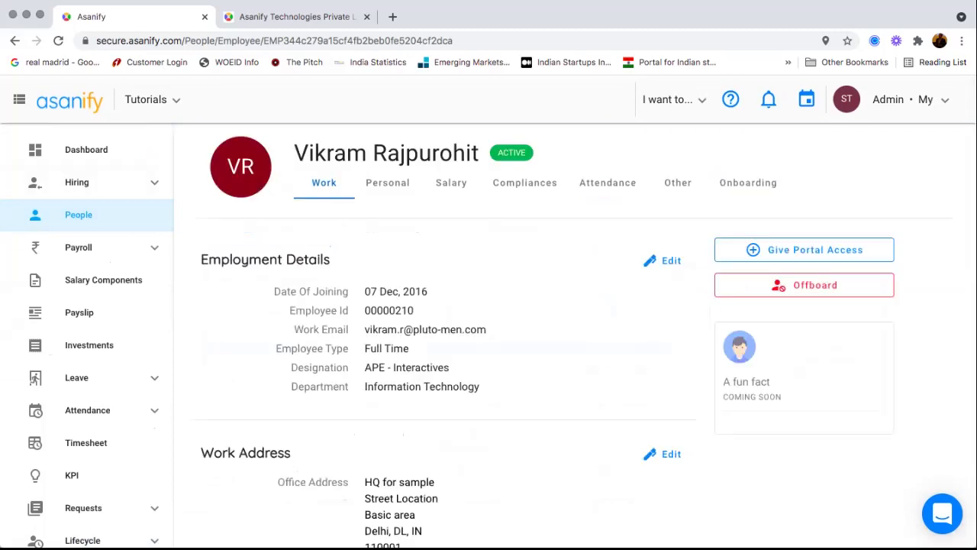
pyautogui.click(814, 285)
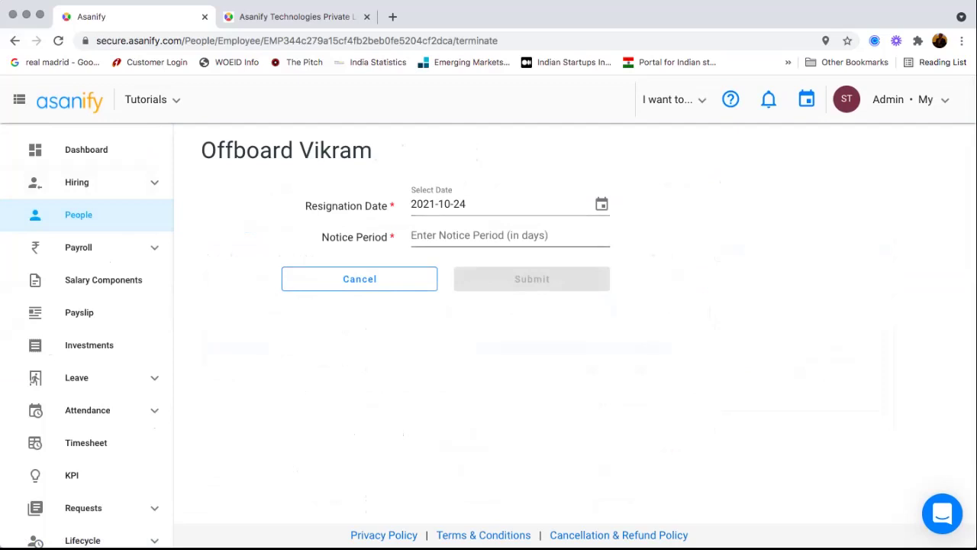
pyautogui.click(507, 236)
pyautogui.write('12')
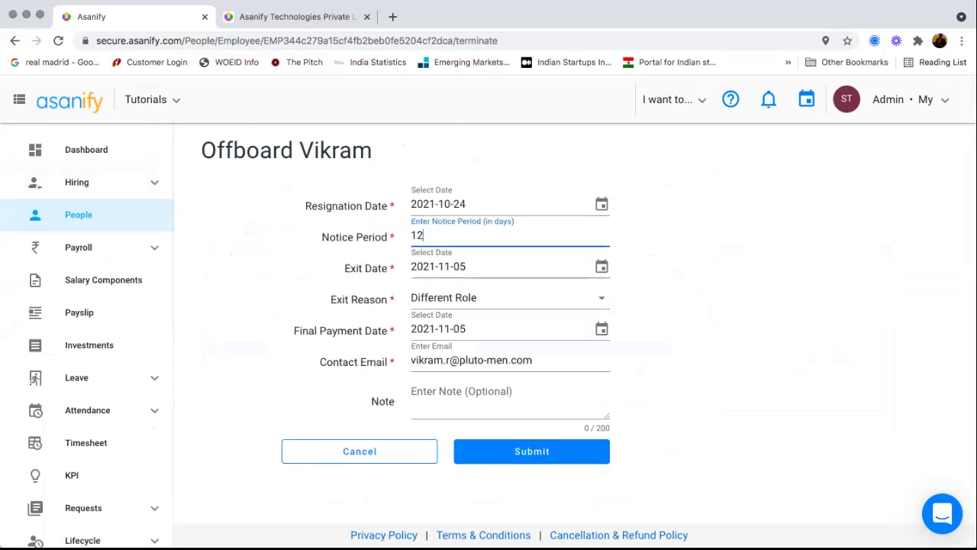
pyautogui.click(510, 299)
pyautogui.click(489, 378)
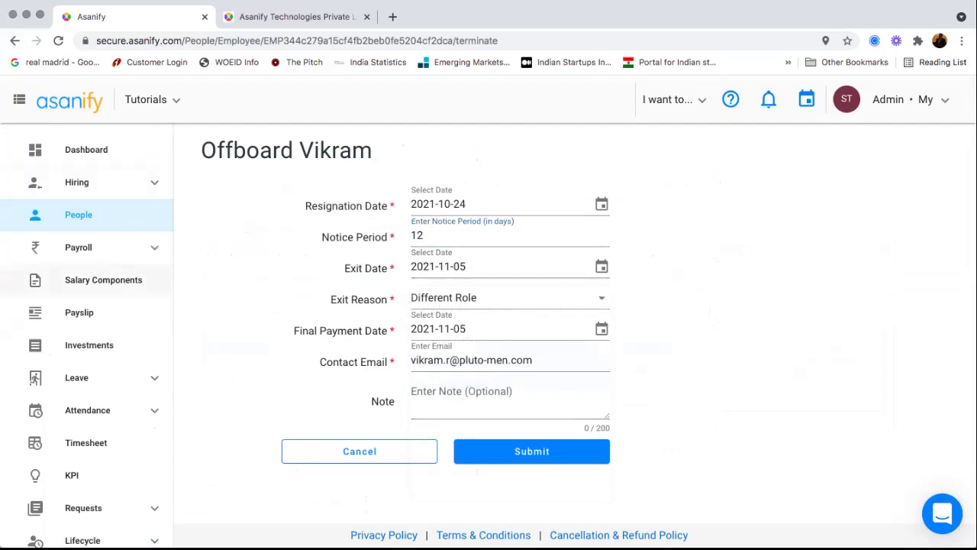
pyautogui.click(103, 280)
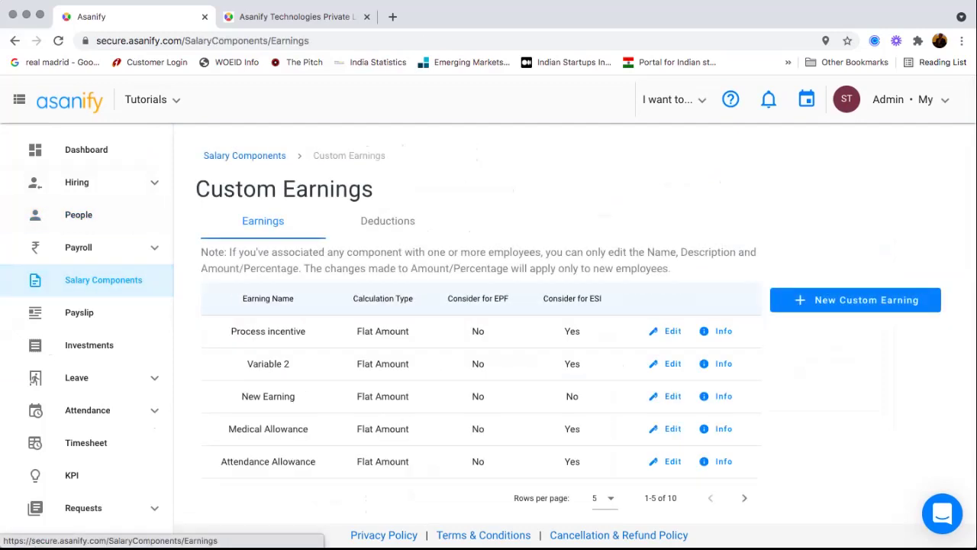
# - Browse the timesheet projects and review the Performance Management project's billing and status details
pyautogui.scroll(-2, 87, 343)
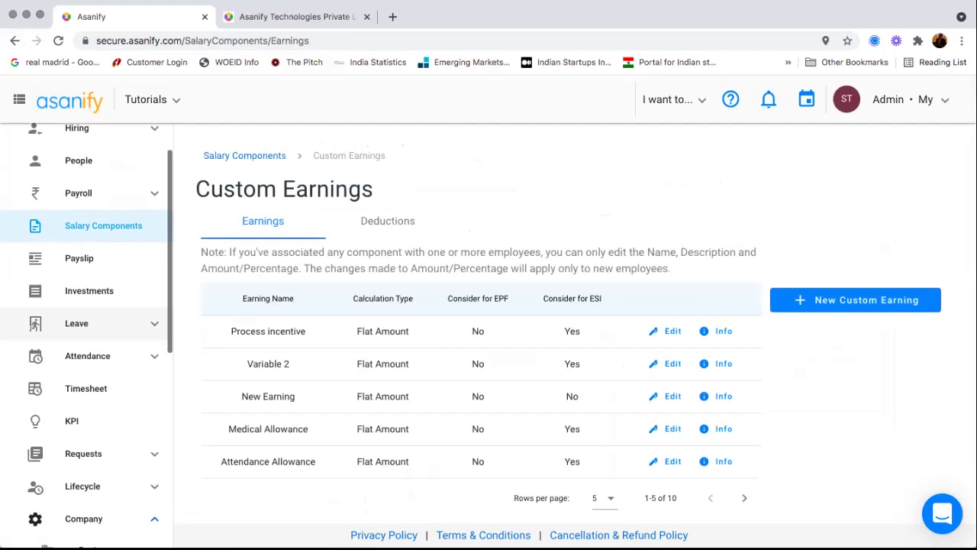
pyautogui.scroll(-3, 88, 320)
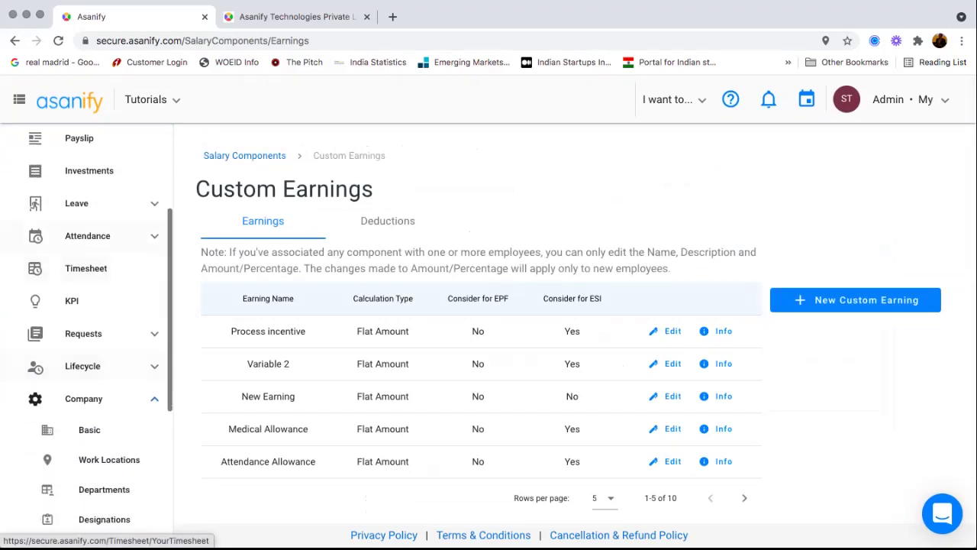
pyautogui.click(86, 268)
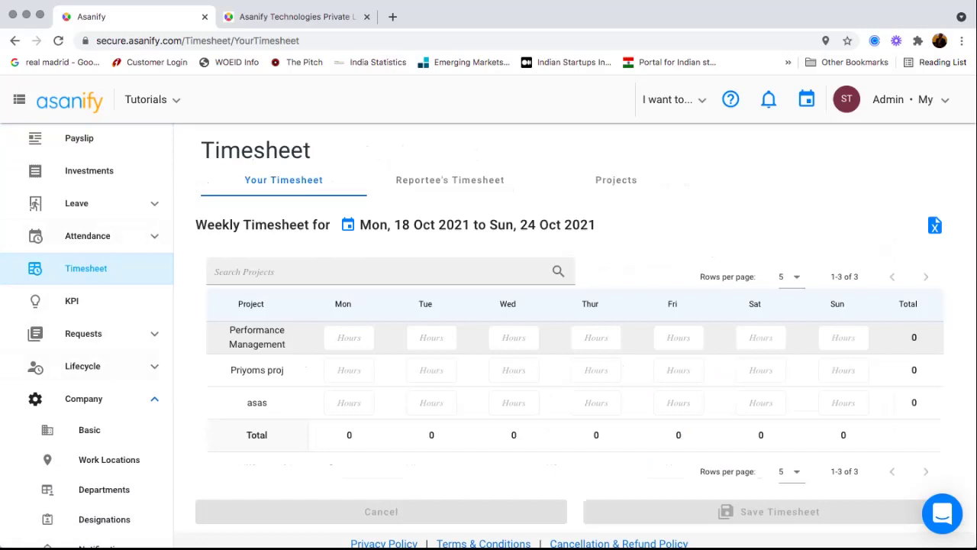
pyautogui.click(616, 179)
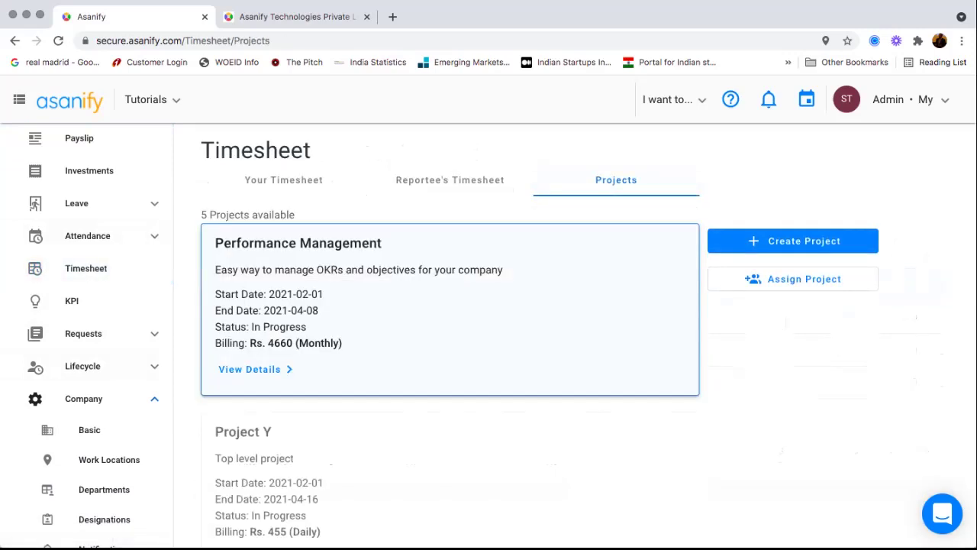
pyautogui.scroll(-1, 450, 336)
pyautogui.click(252, 365)
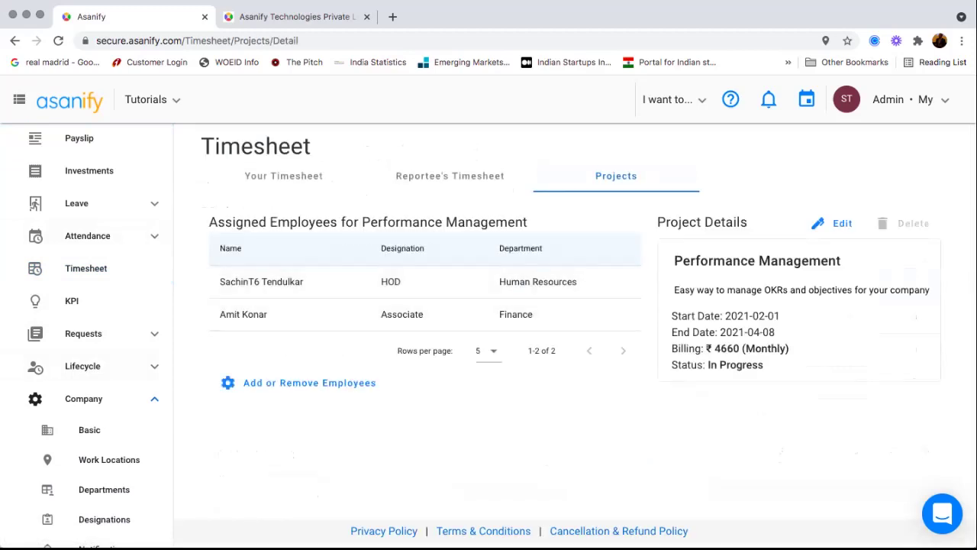
pyautogui.moveTo(715, 348); pyautogui.dragTo(763, 365)
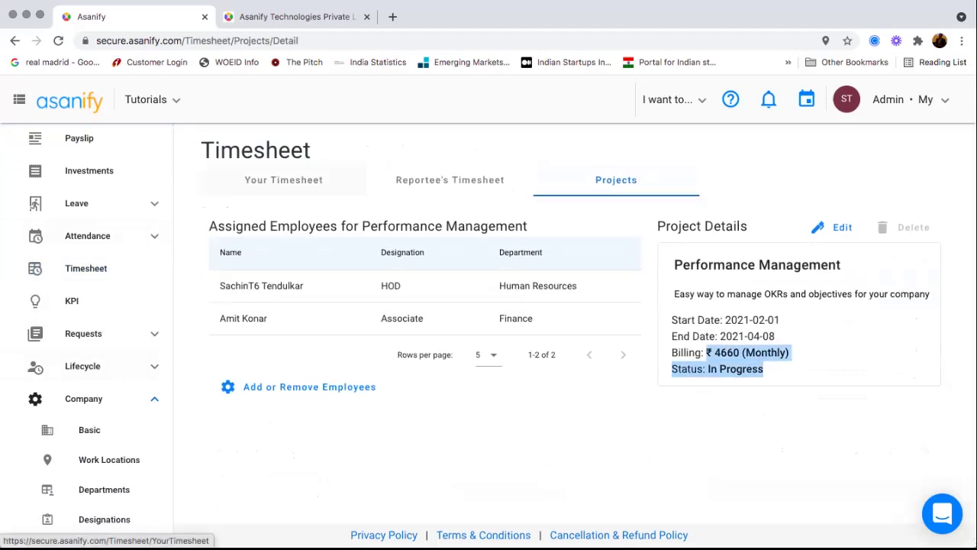
pyautogui.click(284, 176)
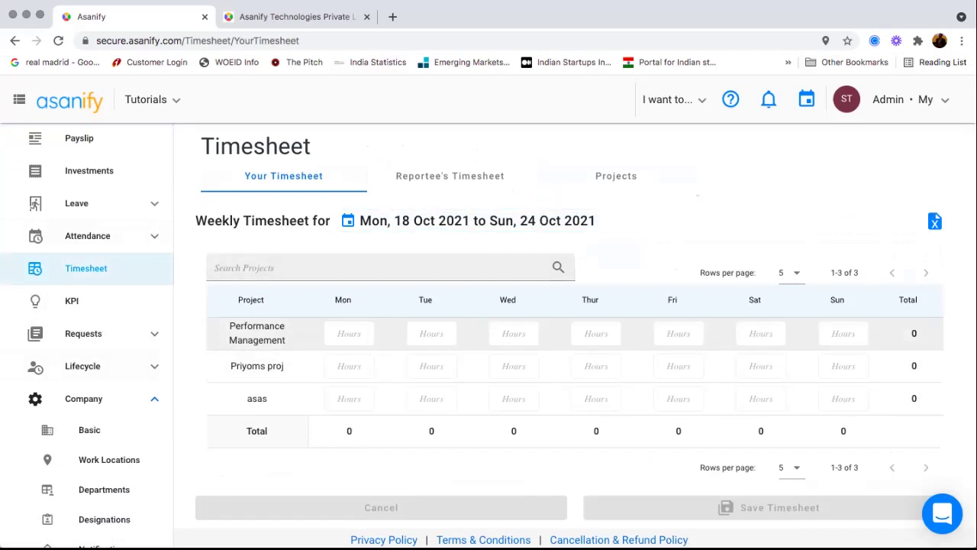
pyautogui.write('2')
pyautogui.write('4')
# - Log 2 hours each for asas and Performance Management, save, then view reportees' timesheets
pyautogui.click(349, 398)
pyautogui.write('2')
pyautogui.click(432, 333)
pyautogui.write('2')
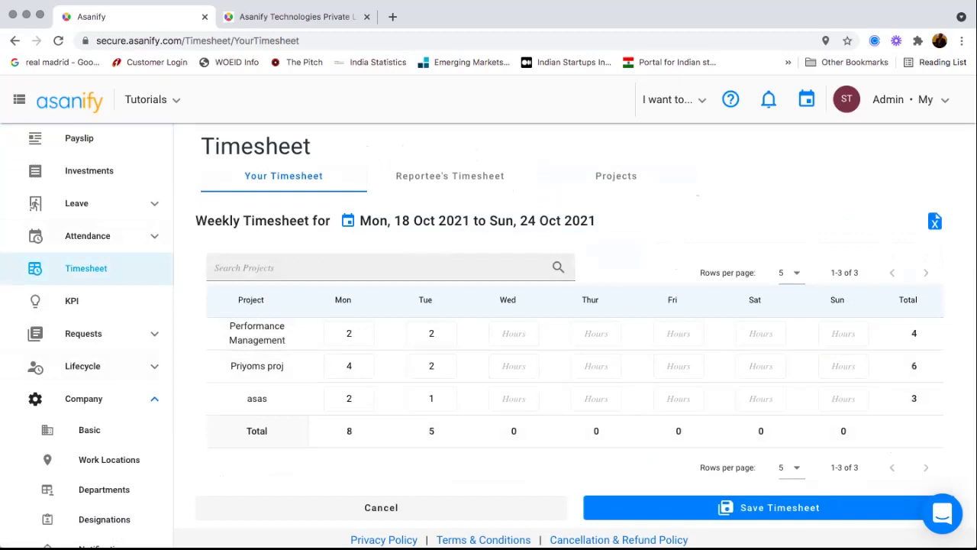
pyautogui.click(768, 508)
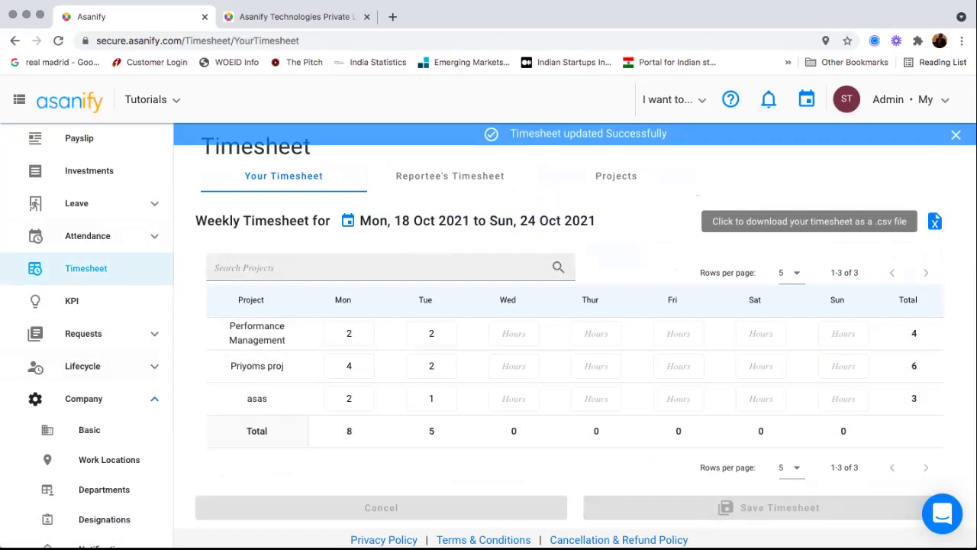
pyautogui.click(450, 176)
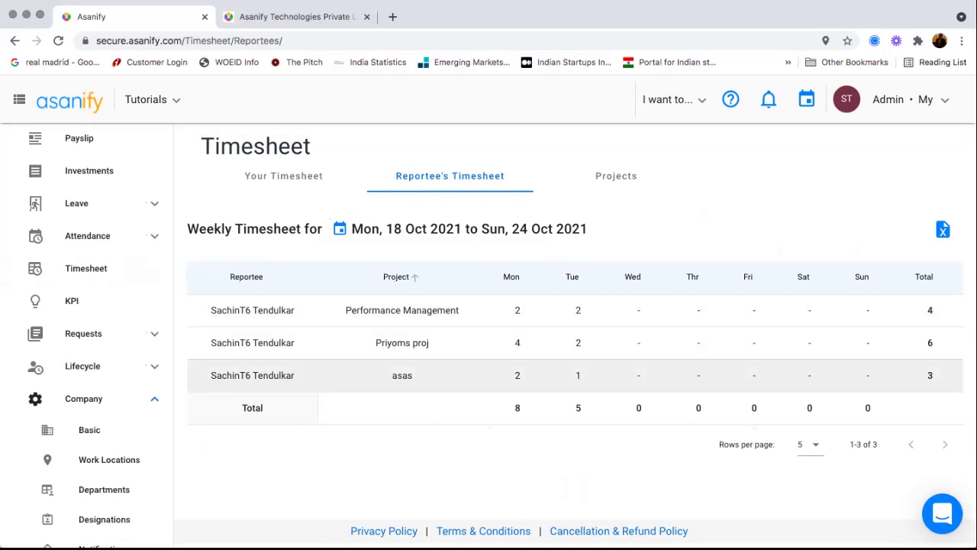
pyautogui.scroll(-5, 96, 363)
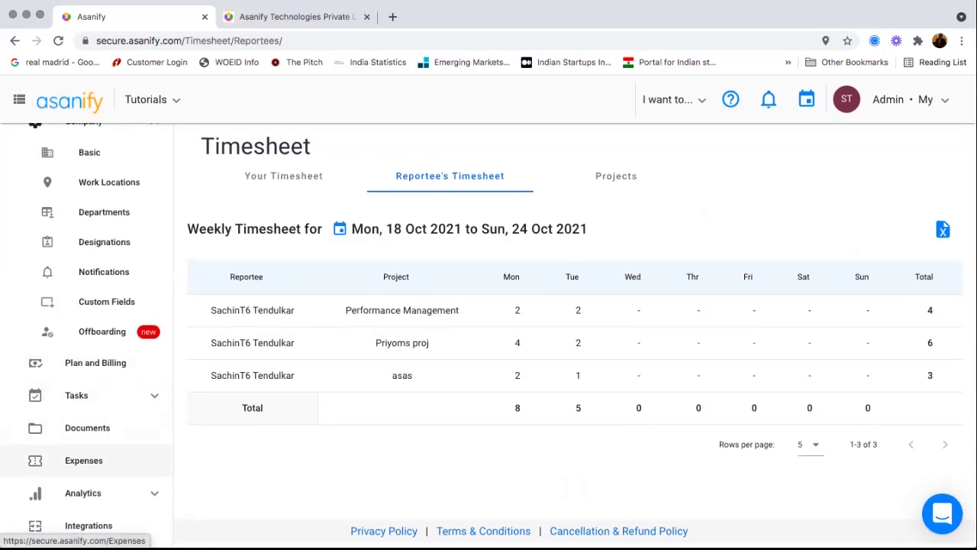
# - Load the Attendance Summary report after glancing at the leave and Daily Attendance Status reports
pyautogui.click(82, 492)
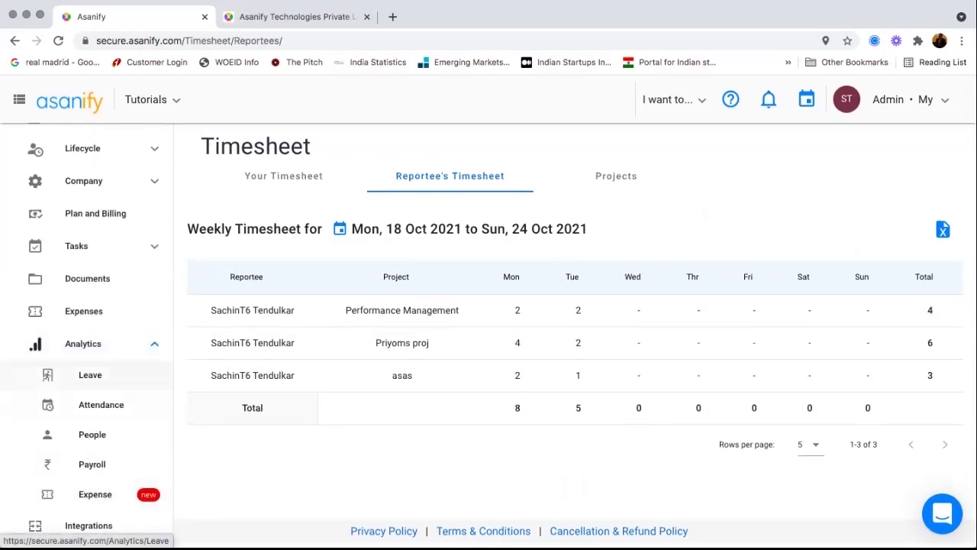
pyautogui.click(90, 375)
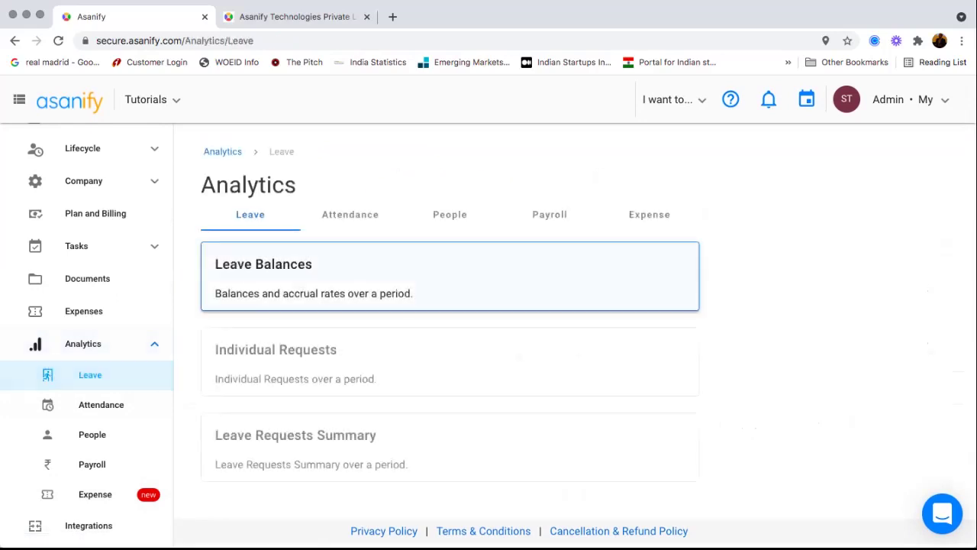
pyautogui.click(101, 404)
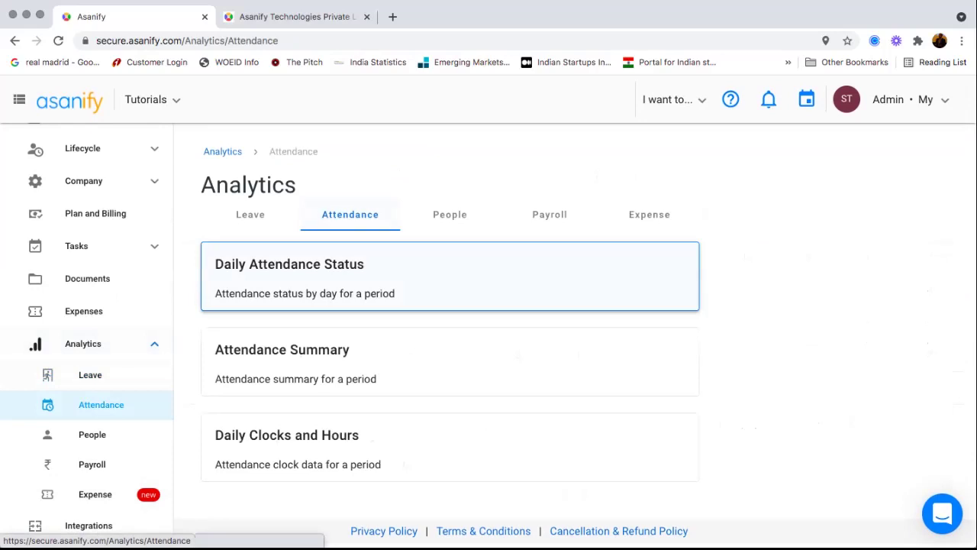
pyautogui.click(313, 273)
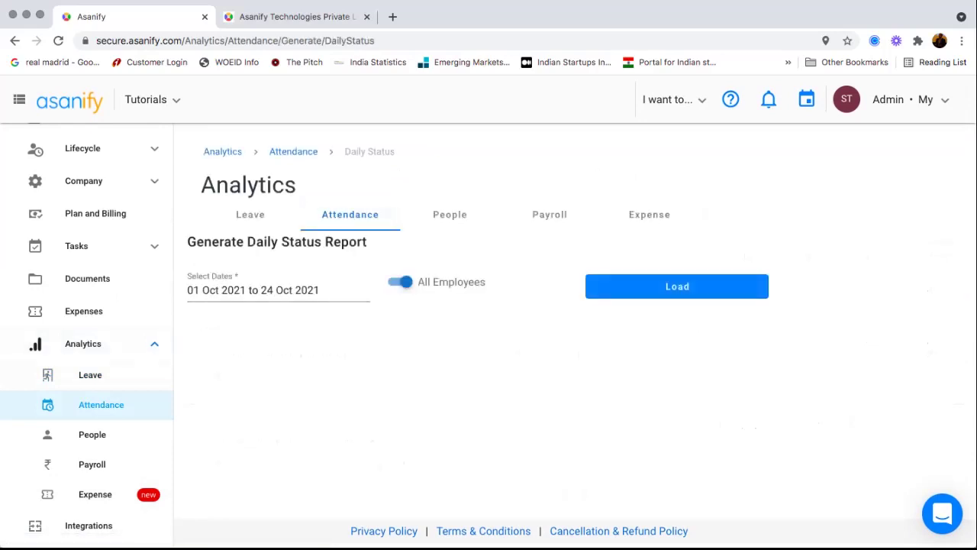
pyautogui.click(293, 152)
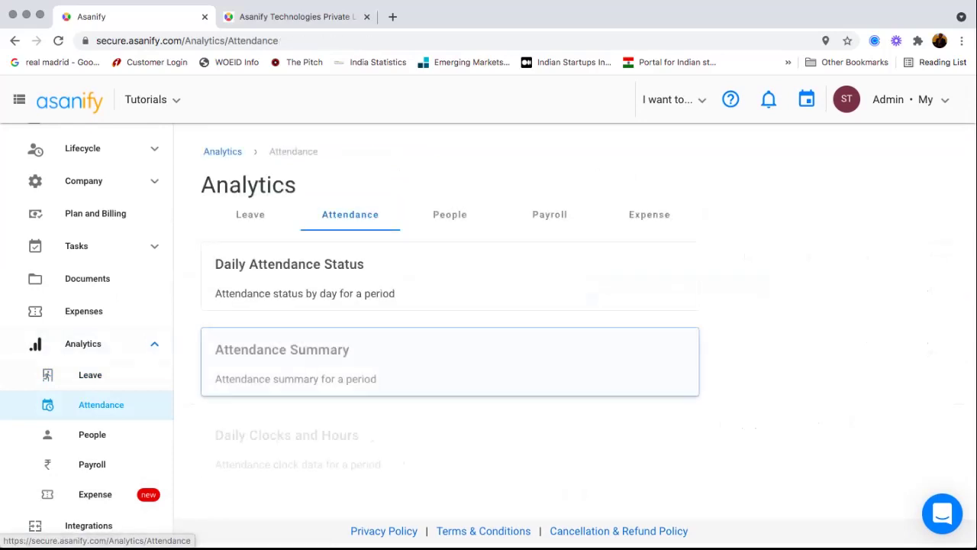
pyautogui.click(312, 358)
pyautogui.click(678, 286)
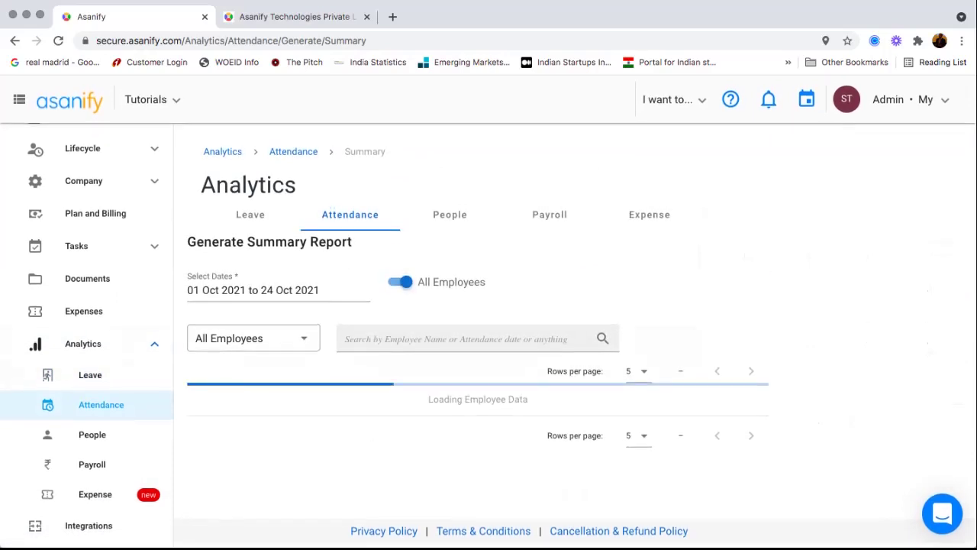
pyautogui.scroll(-3, 488, 344)
pyautogui.hscroll(1, 489, 382)
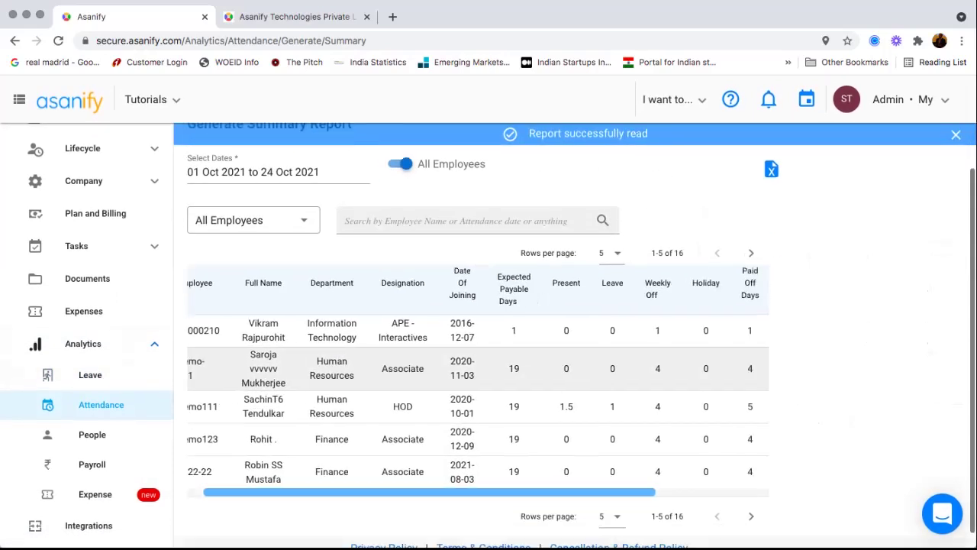
pyautogui.hscroll(4, 478, 382)
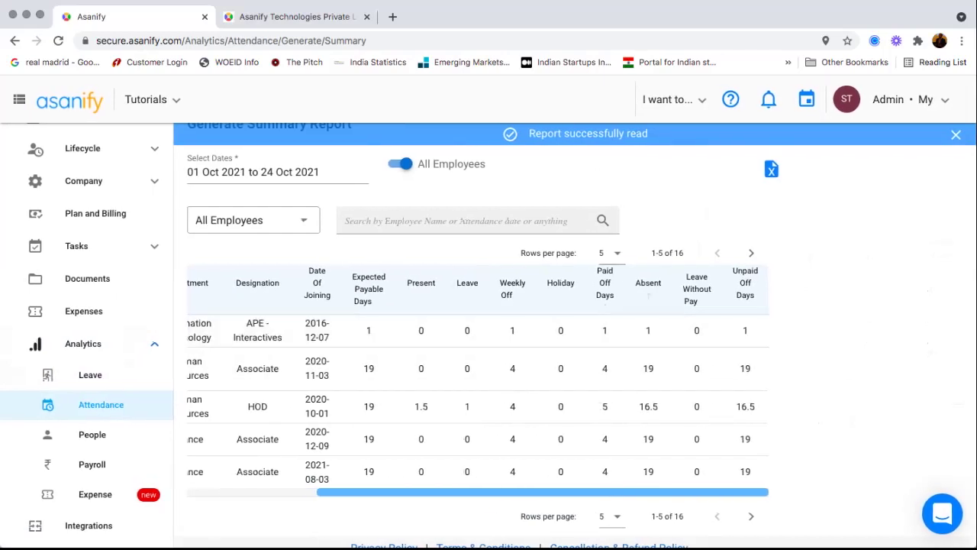
pyautogui.scroll(3, 488, 343)
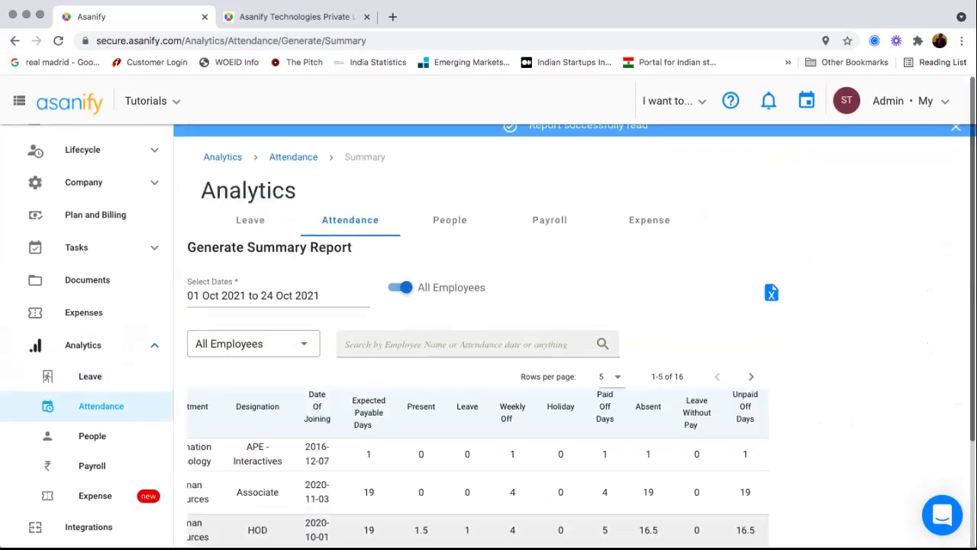
# - Open the Employee Master and Employee Salary Master people reports
pyautogui.click(449, 220)
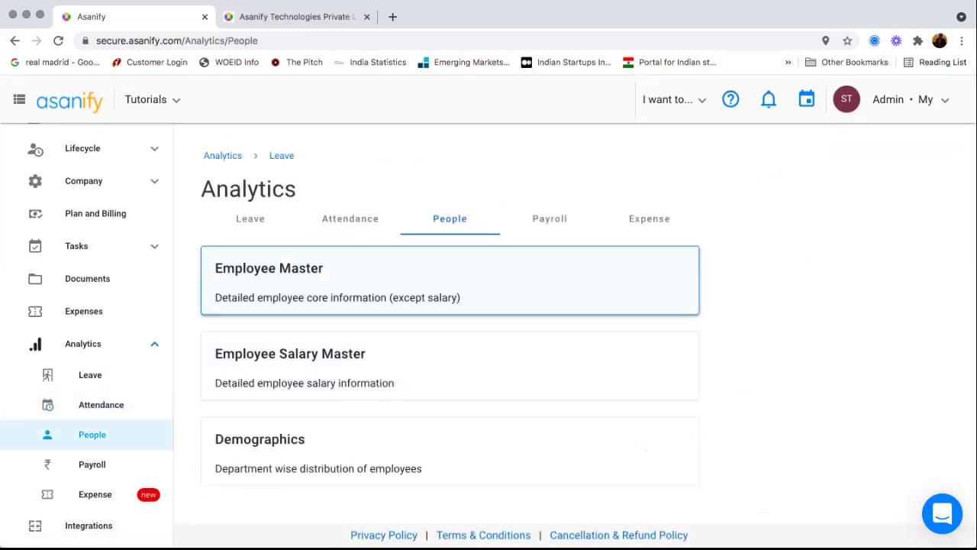
pyautogui.click(450, 280)
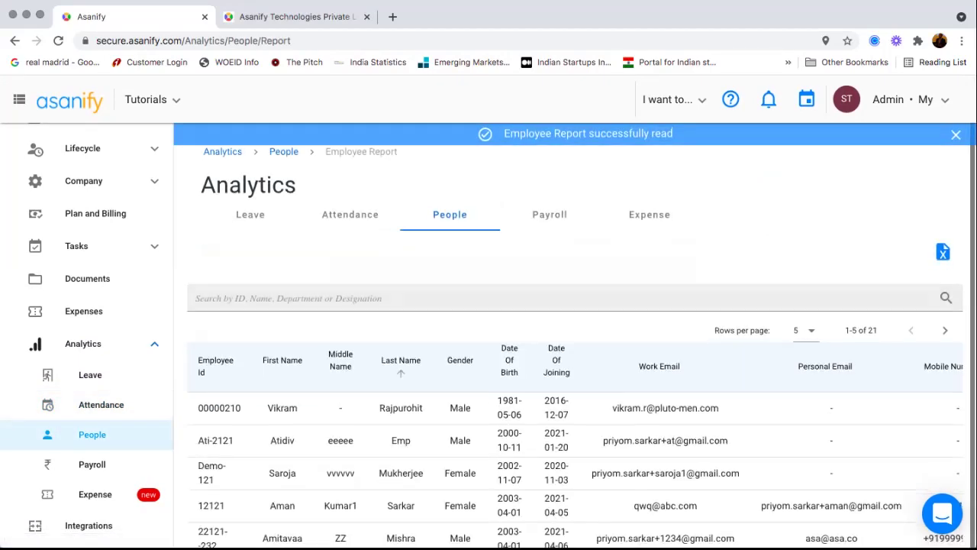
pyautogui.scroll(-2, 572, 381)
pyautogui.hscroll(10, 573, 359)
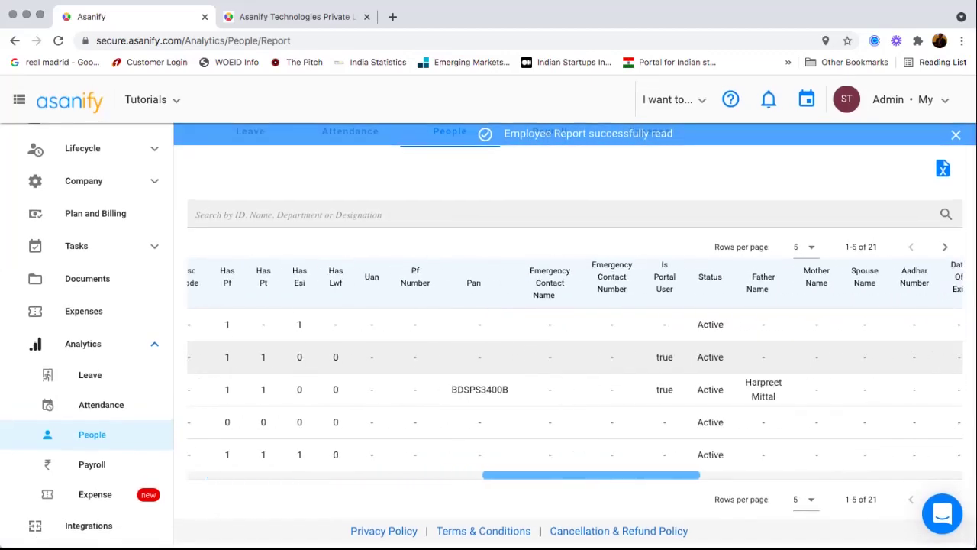
pyautogui.hscroll(5, 573, 389)
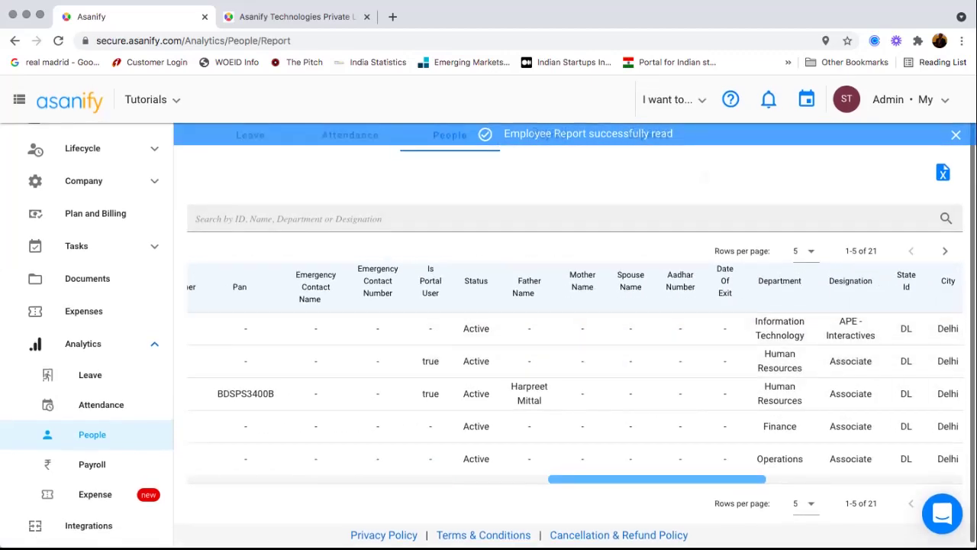
pyautogui.click(449, 134)
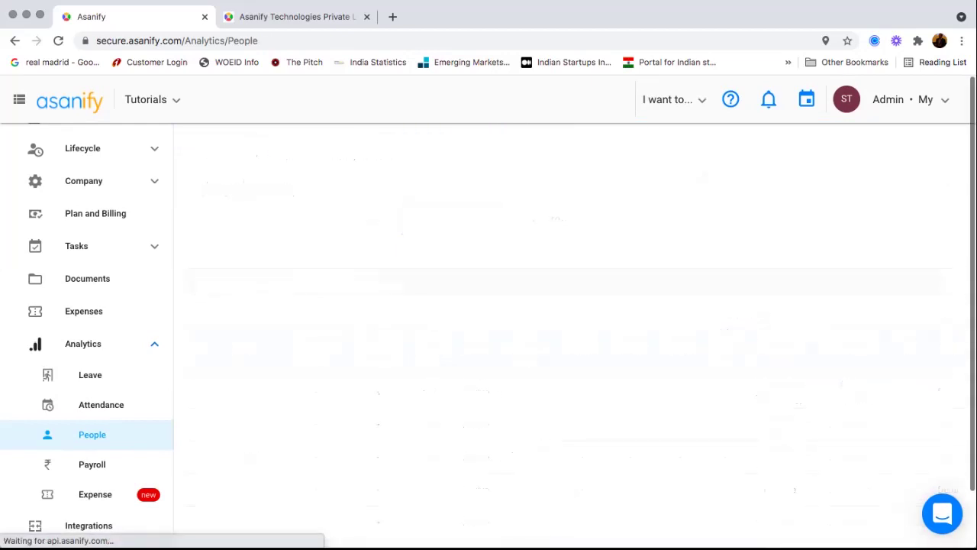
pyautogui.click(290, 359)
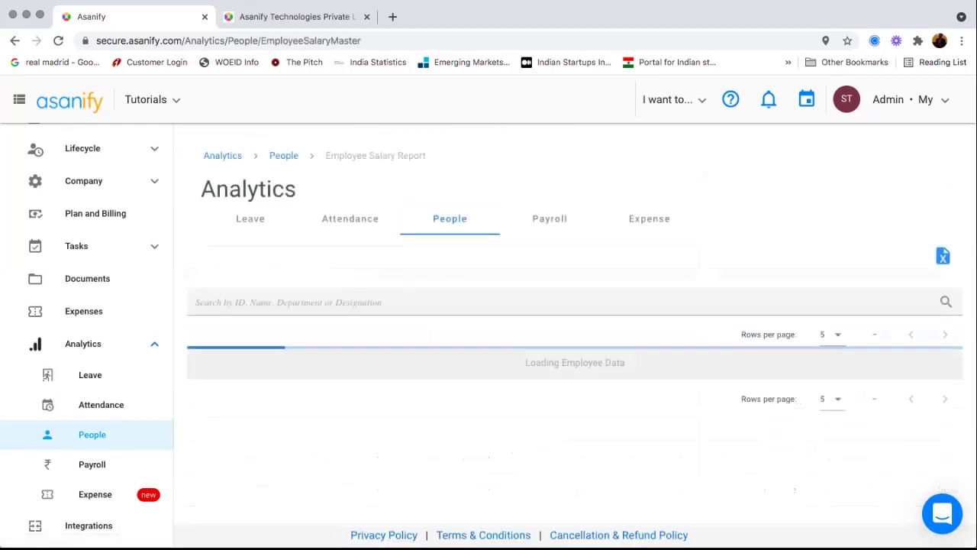
pyautogui.hscroll(5, 573, 450)
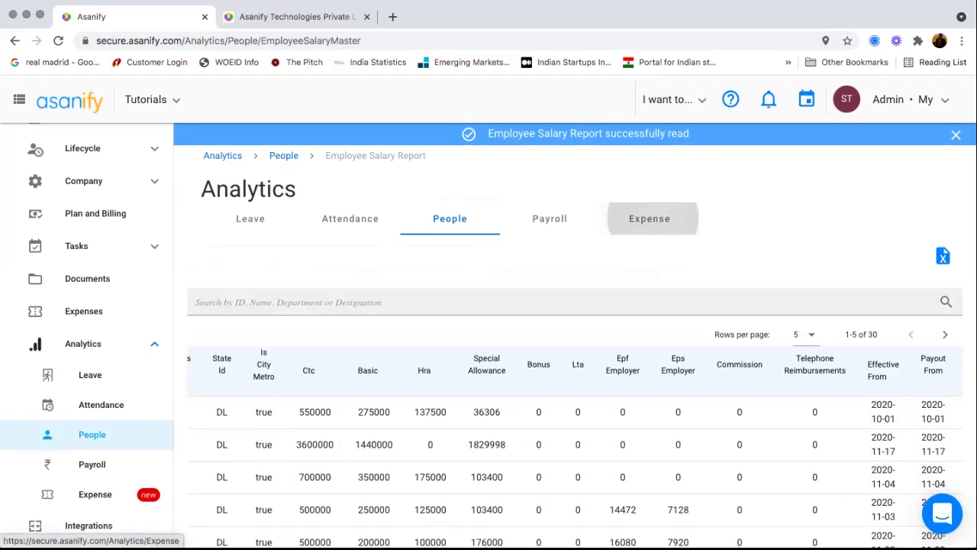
# - Open the Expense Summary report, then the list of payroll reports
pyautogui.click(649, 218)
pyautogui.click(450, 280)
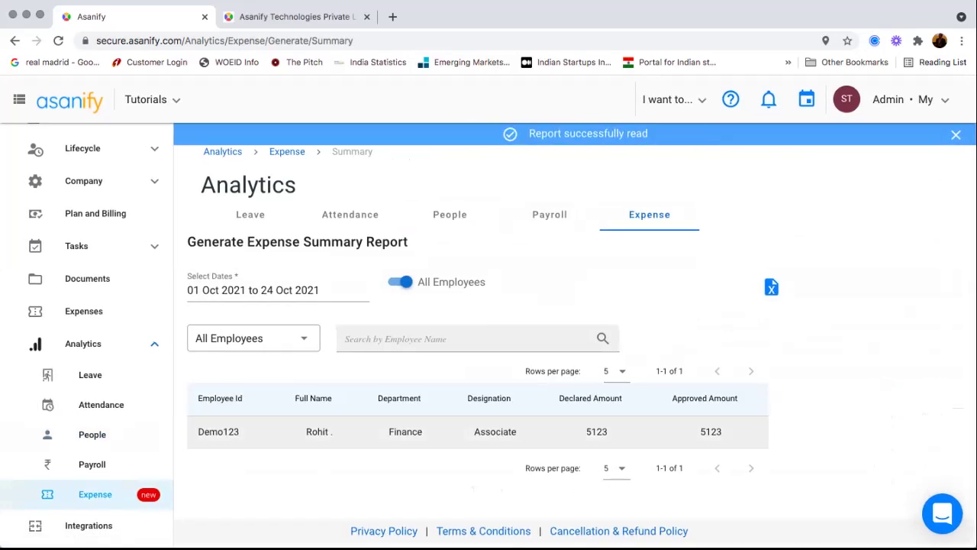
pyautogui.click(547, 214)
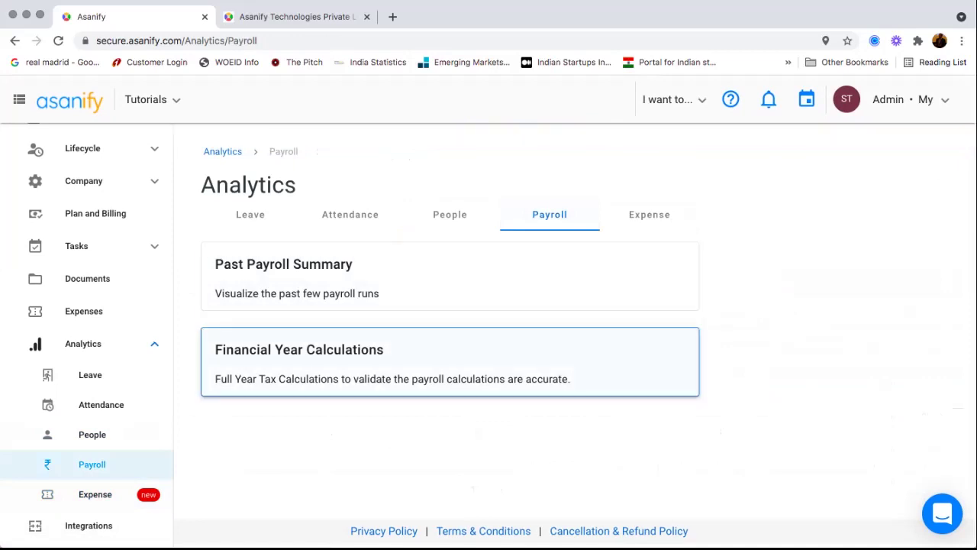
# - Load the Financial Year Calculations report for 1–31 Oct 2021 and inspect its TDS and Net Salary columns
pyautogui.click(392, 363)
pyautogui.click(579, 281)
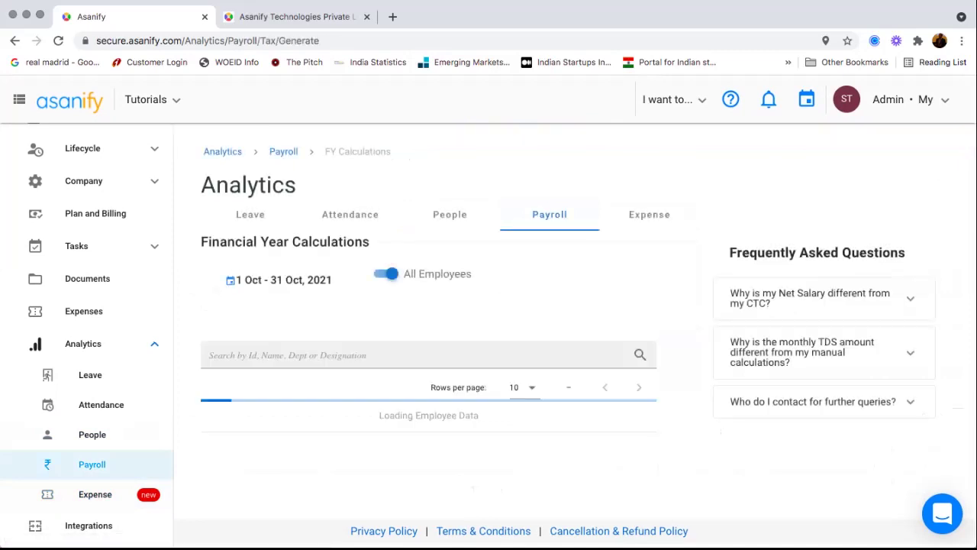
pyautogui.scroll(-1, 488, 347)
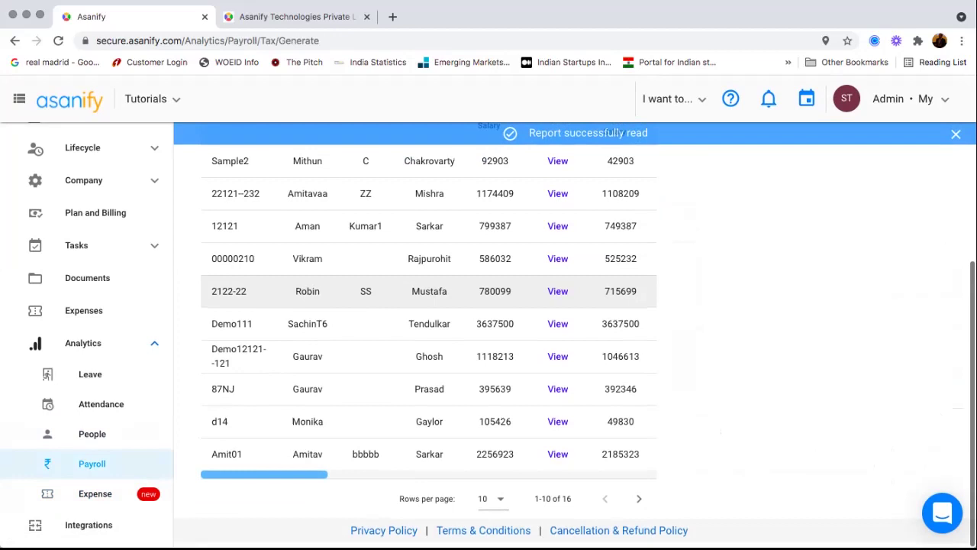
pyautogui.scroll(4, 489, 348)
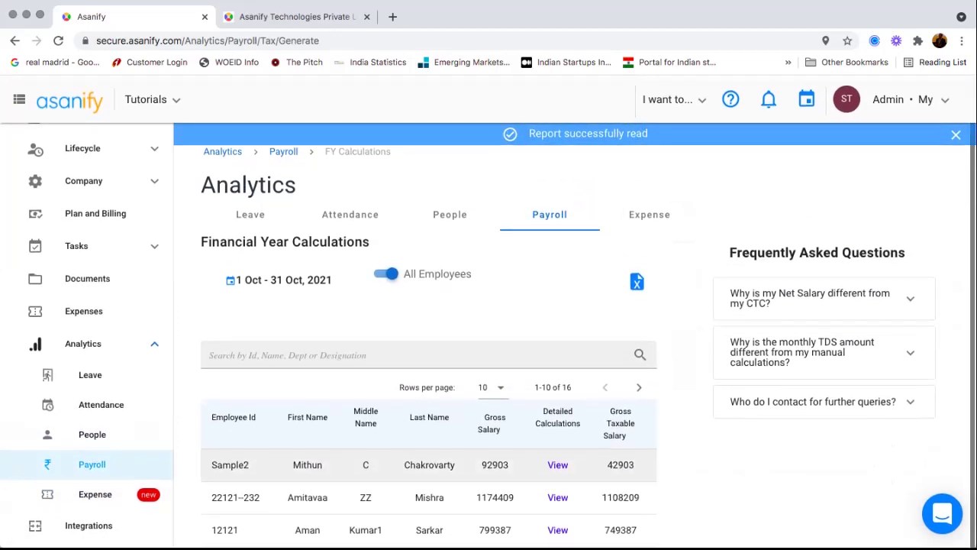
pyautogui.scroll(-3, 429, 424)
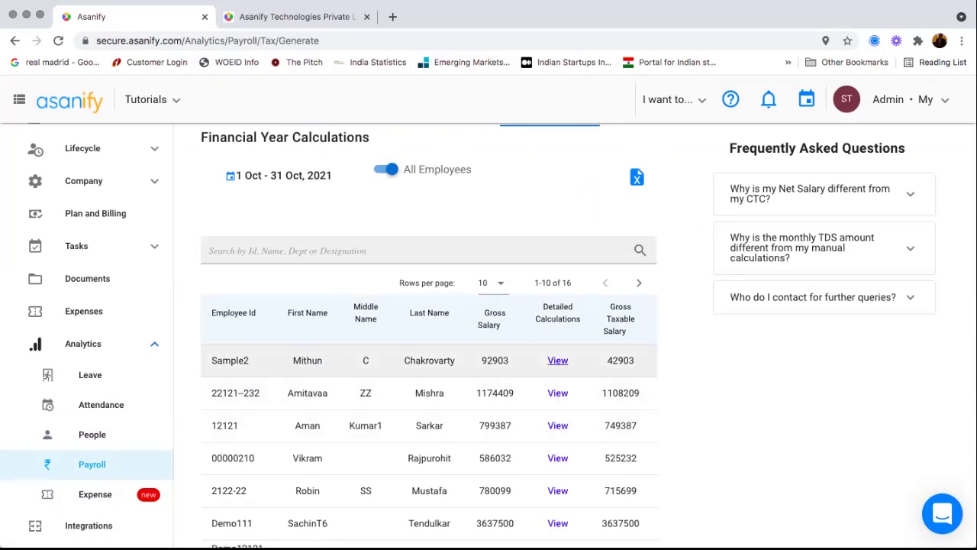
pyautogui.scroll(-1, 535, 427)
pyautogui.hscroll(10, 428, 397)
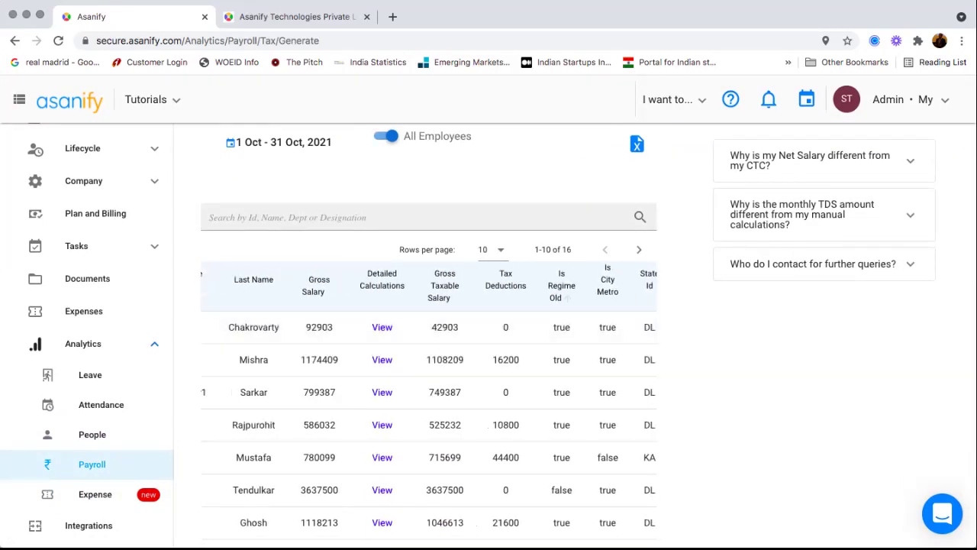
pyautogui.hscroll(10, 428, 392)
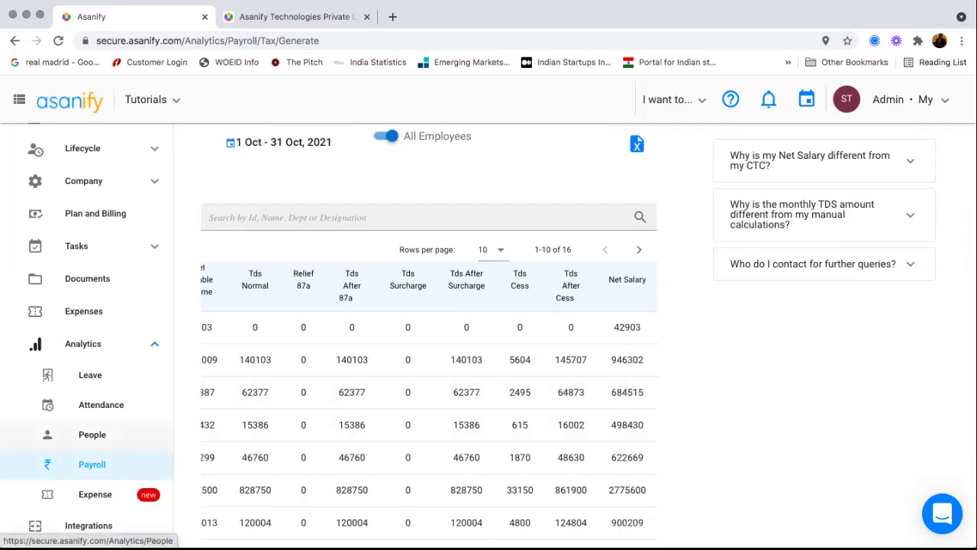
pyautogui.scroll(-3, 428, 321)
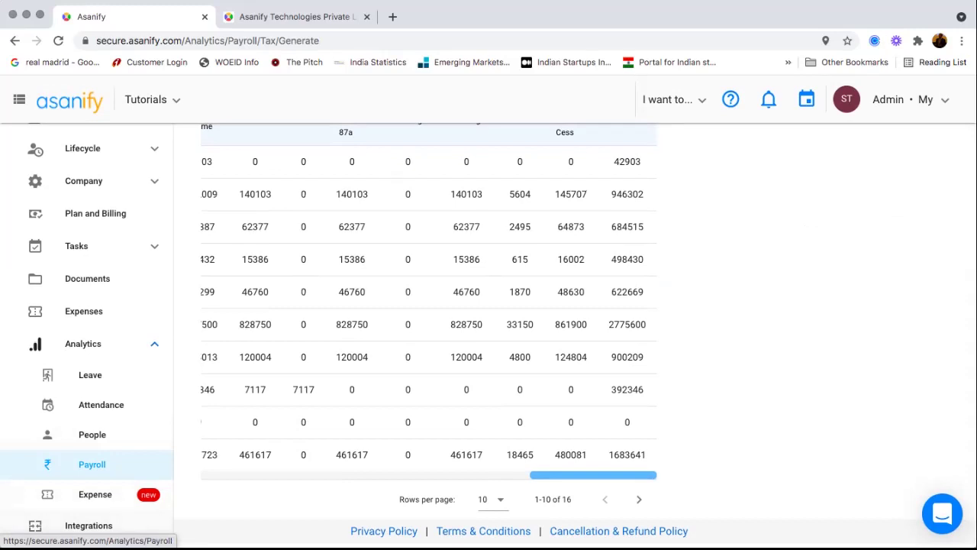
pyautogui.scroll(5, 87, 382)
pyautogui.scroll(4, 427, 325)
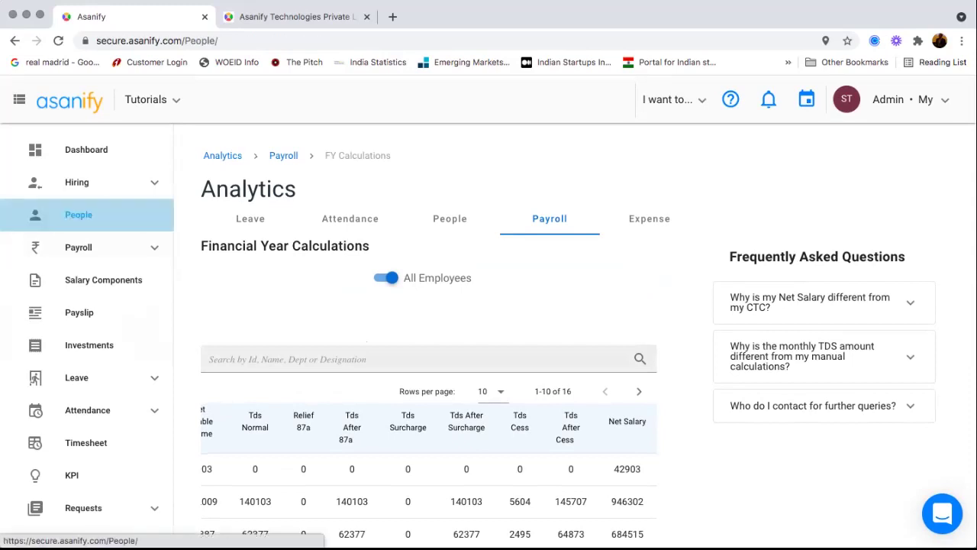
# - Filter People to offboarded employees and open the offboarded employee's profile
pyautogui.click(78, 215)
pyautogui.click(795, 276)
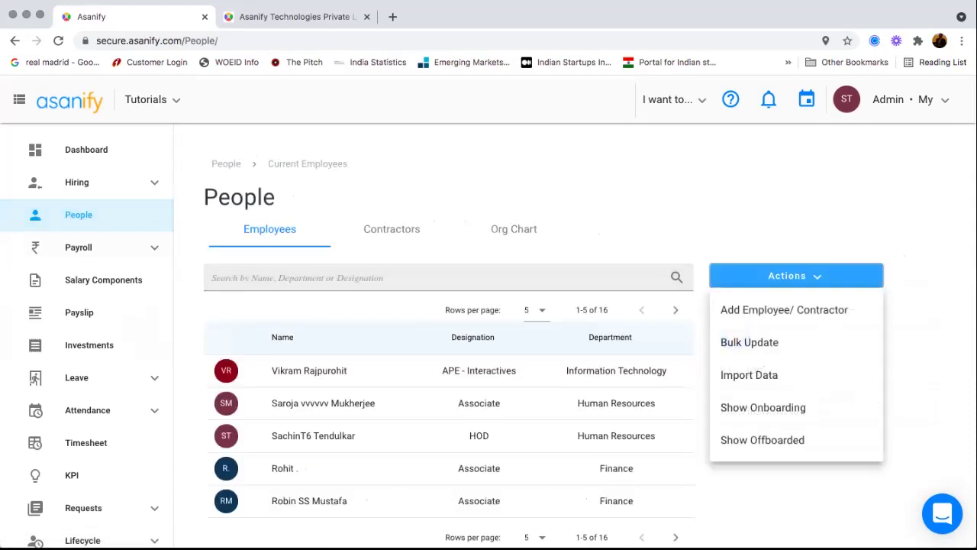
pyautogui.click(761, 440)
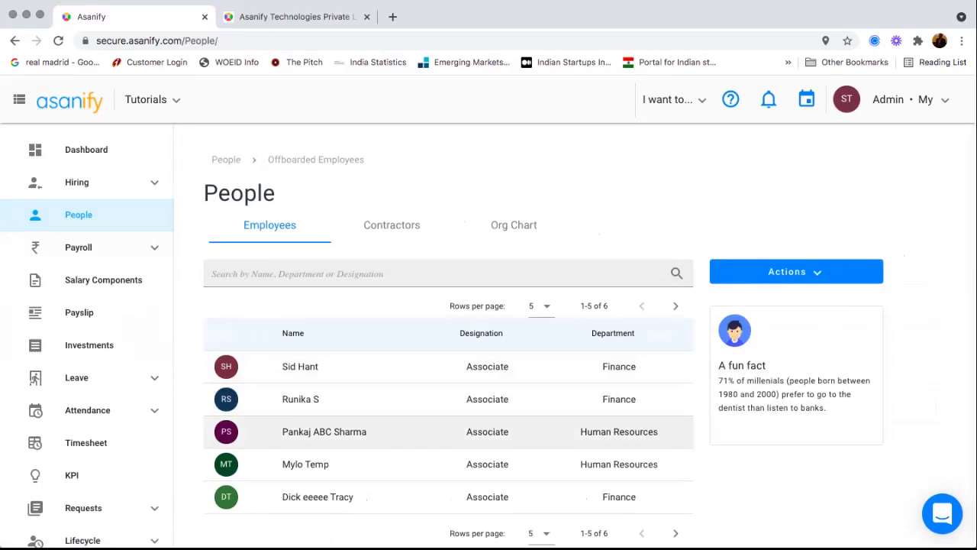
pyautogui.click(328, 366)
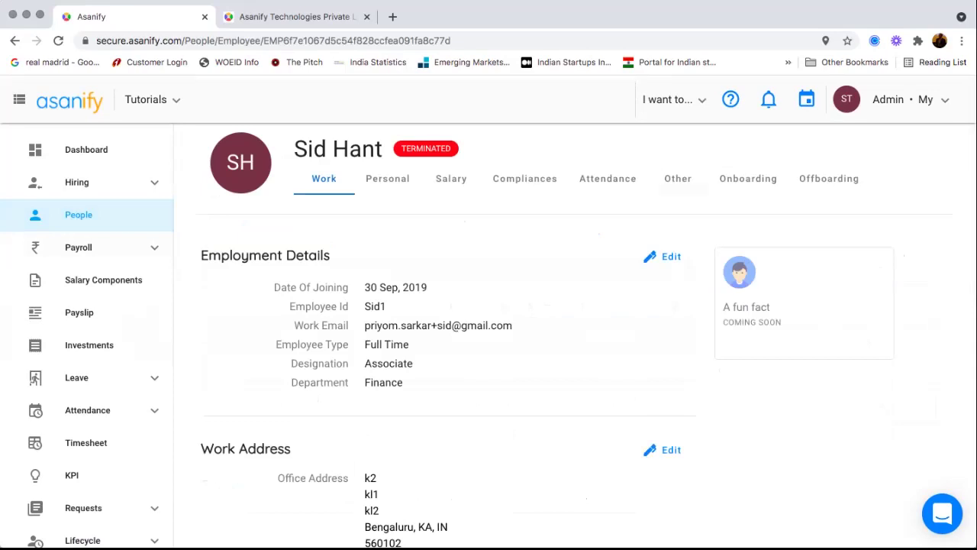
# - Review the profile's Other, Compliances and Offboarding tabs, including the offboarding tasks
pyautogui.click(678, 178)
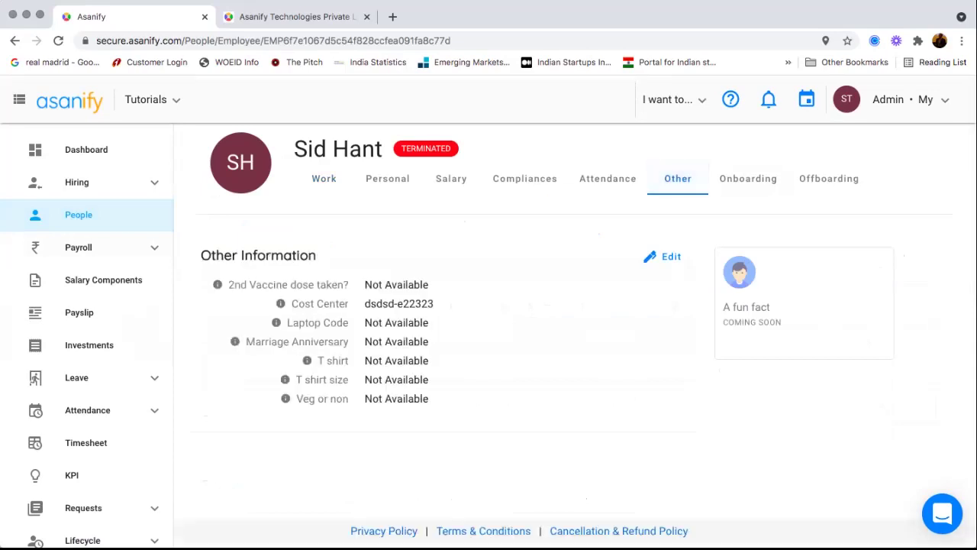
pyautogui.tripleClick(399, 304)
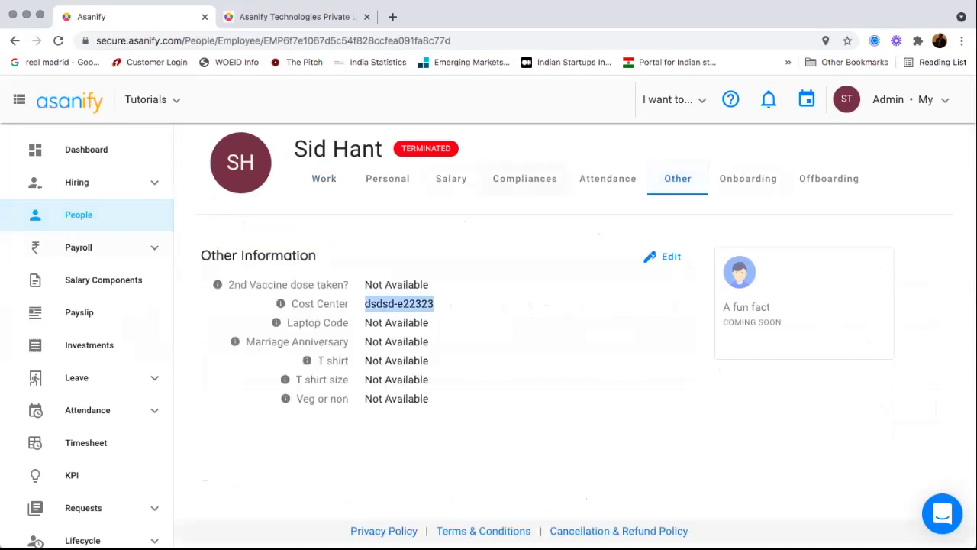
pyautogui.click(525, 178)
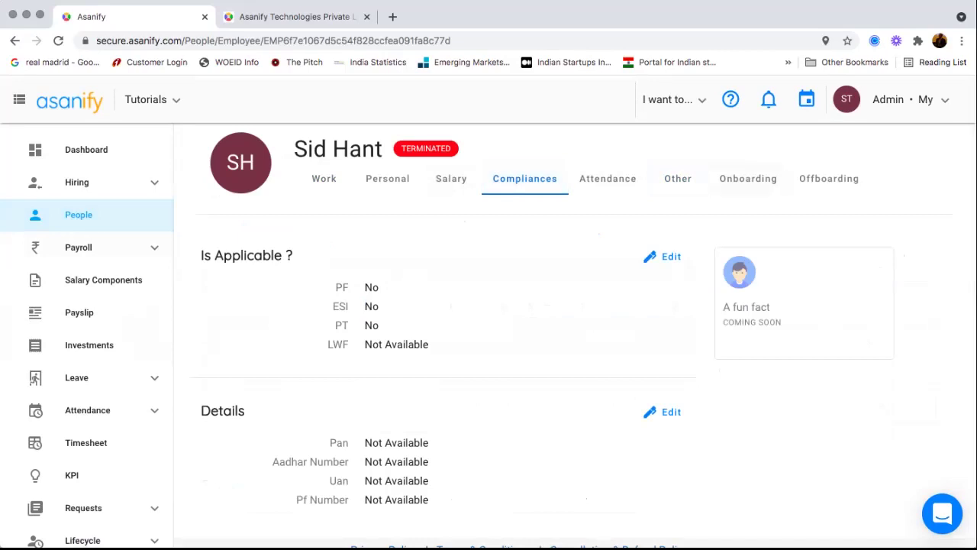
pyautogui.click(829, 178)
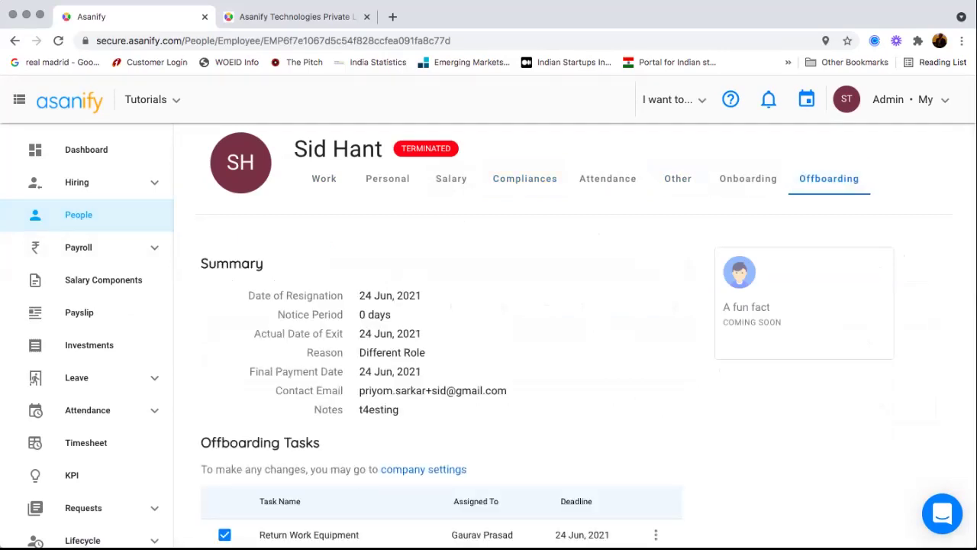
pyautogui.scroll(-5, 441, 340)
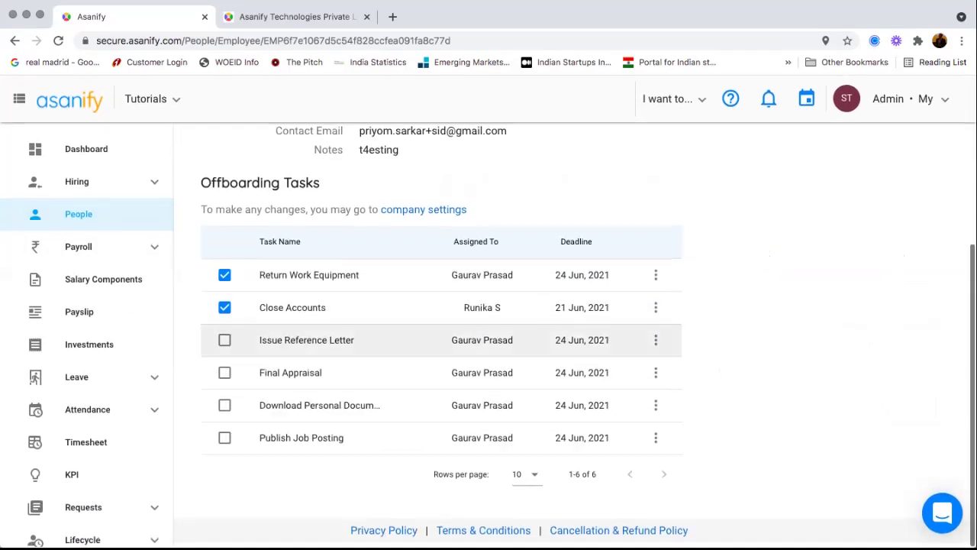
pyautogui.scroll(5, 441, 405)
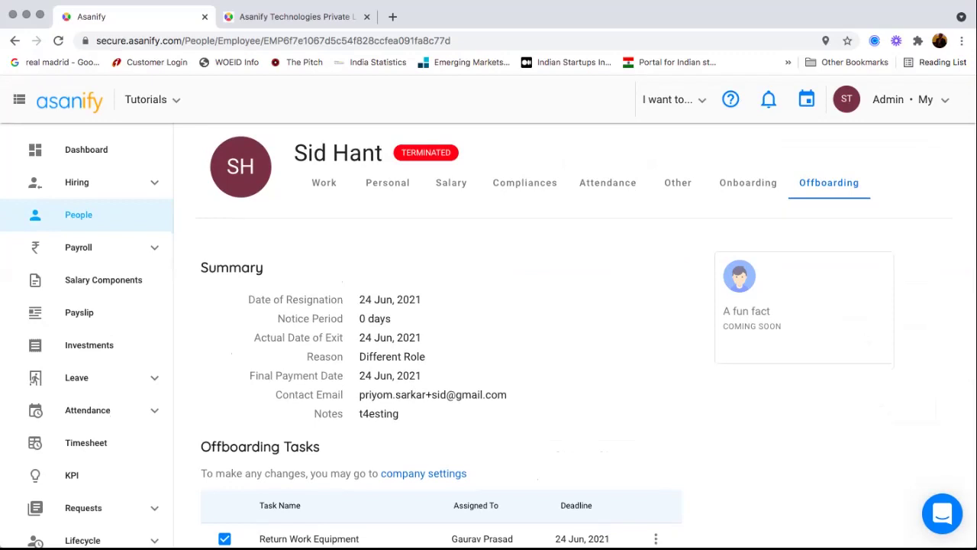
# - Open the support Knowledge Base in a new tab, then return to the employee profile
pyautogui.click(673, 100)
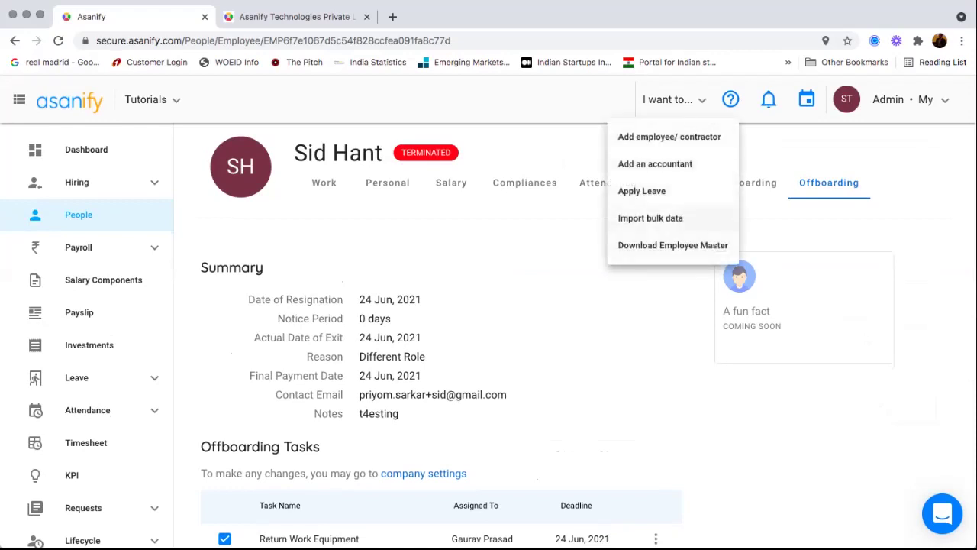
pyautogui.click(730, 99)
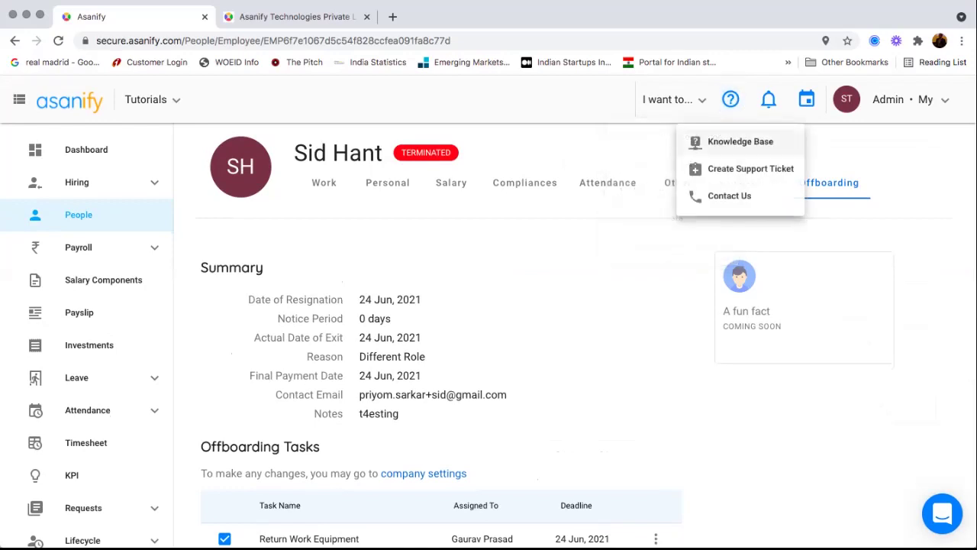
pyautogui.click(739, 141)
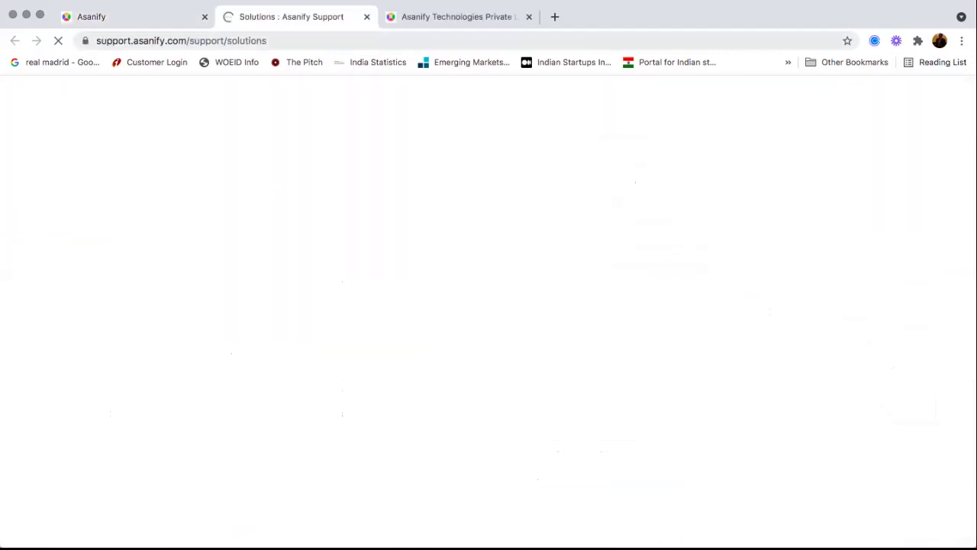
pyautogui.scroll(-10, 473, 398)
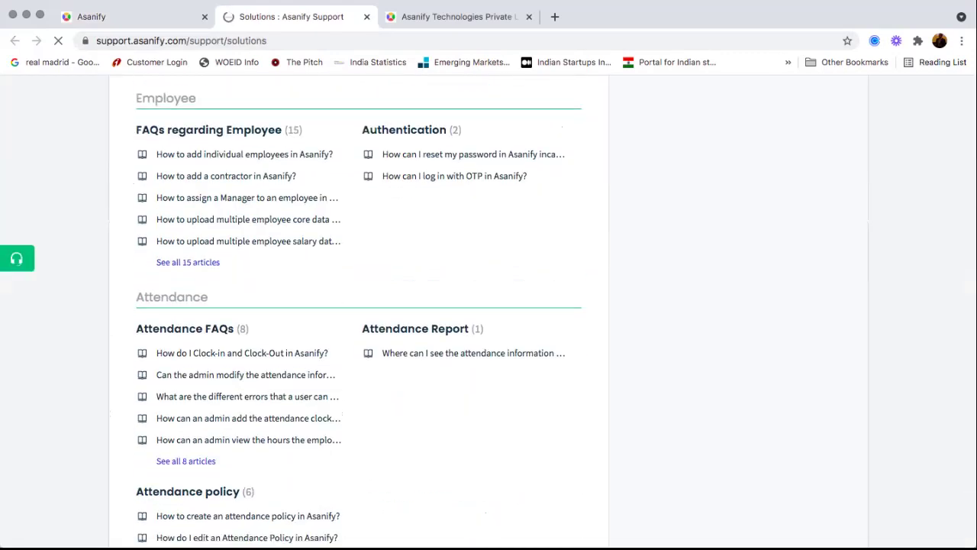
pyautogui.scroll(-2, 244, 201)
pyautogui.scroll(5, 244, 406)
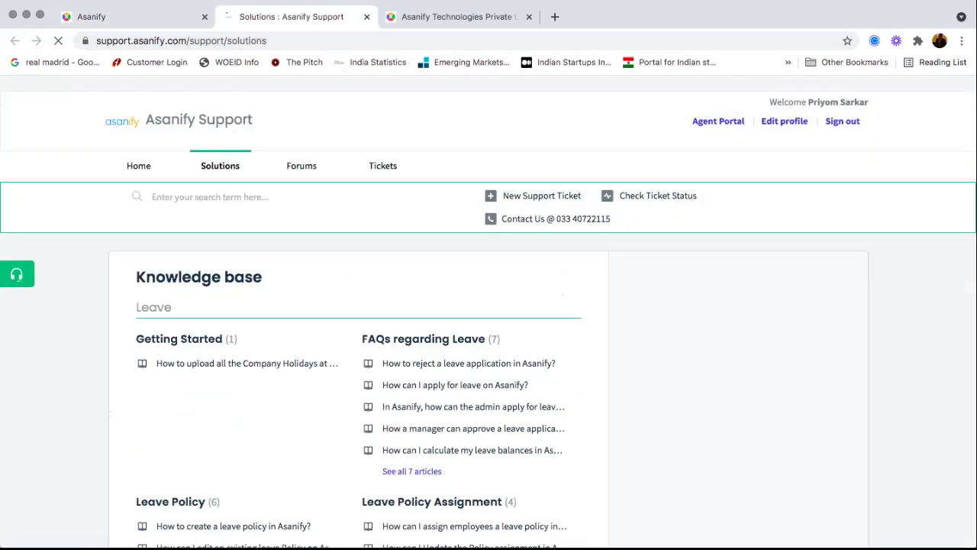
pyautogui.click(137, 16)
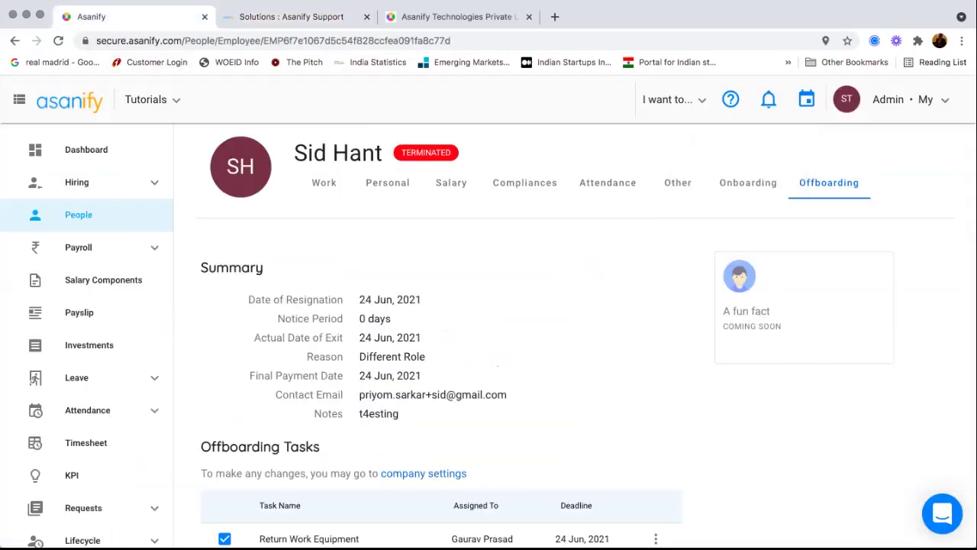
# - Open a new support ticket form, then view and dismiss the Contact Us details
pyautogui.moveTo(674, 100)
pyautogui.moveTo(734, 105)
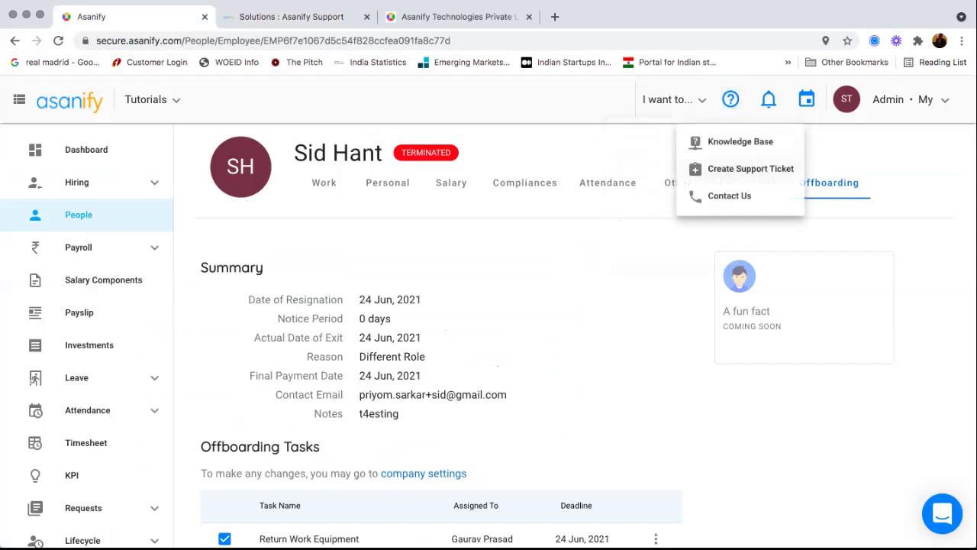
pyautogui.click(751, 168)
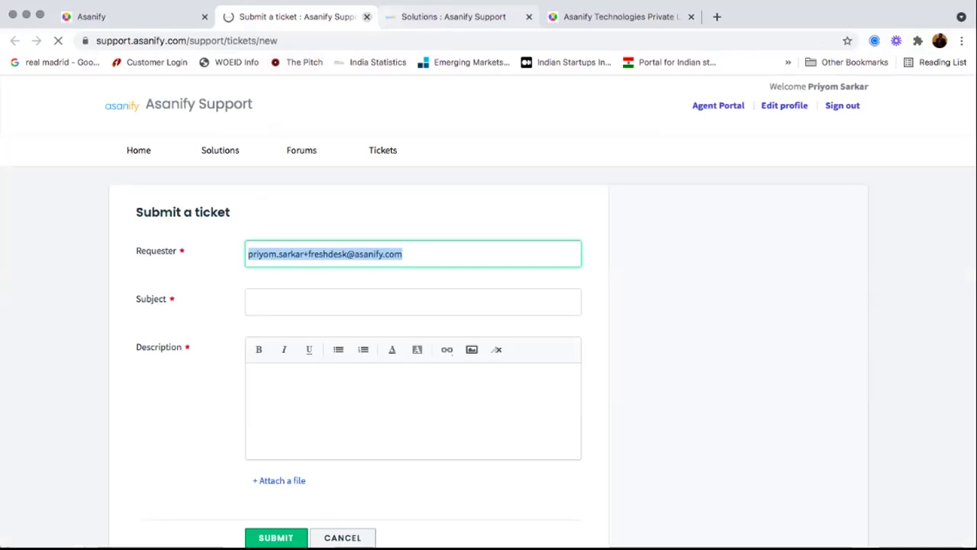
pyautogui.click(146, 17)
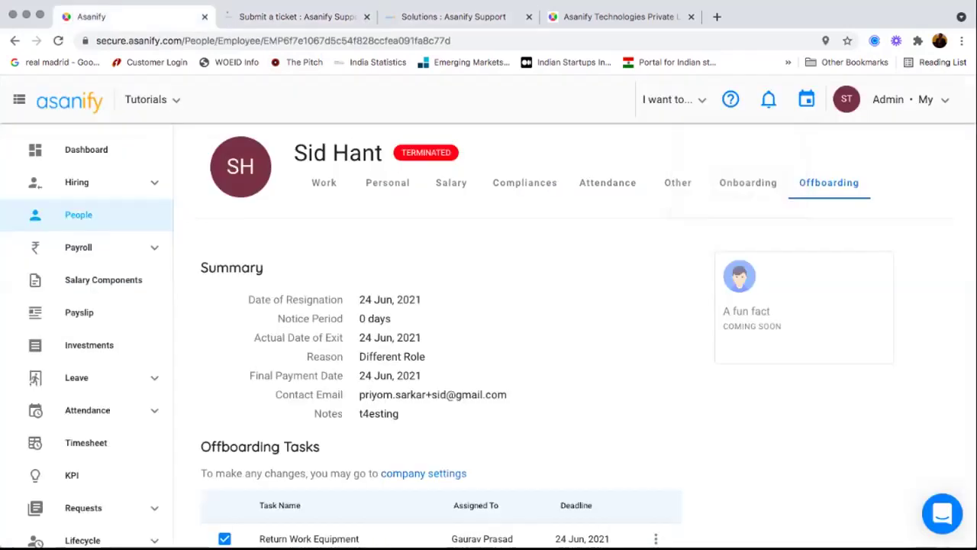
pyautogui.click(730, 99)
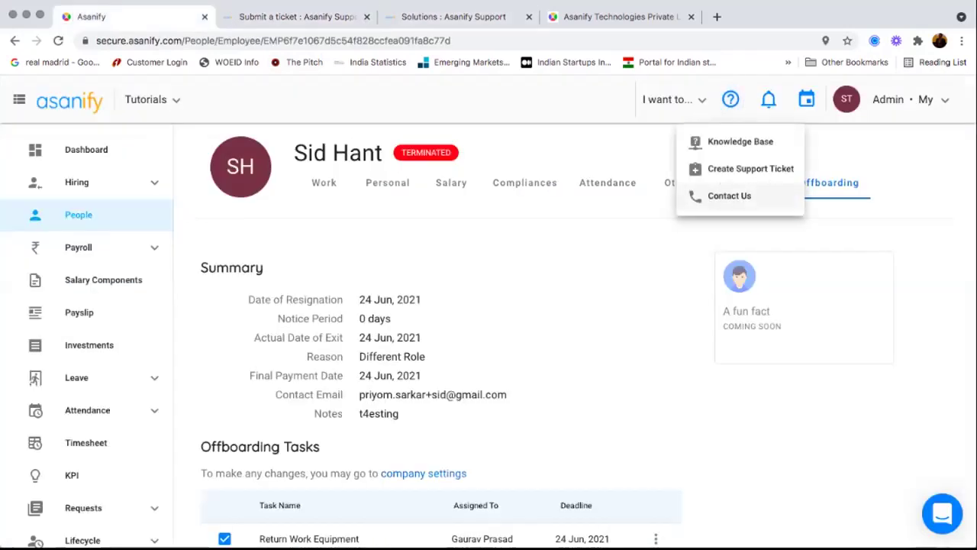
pyautogui.click(729, 196)
pyautogui.press('Escape')
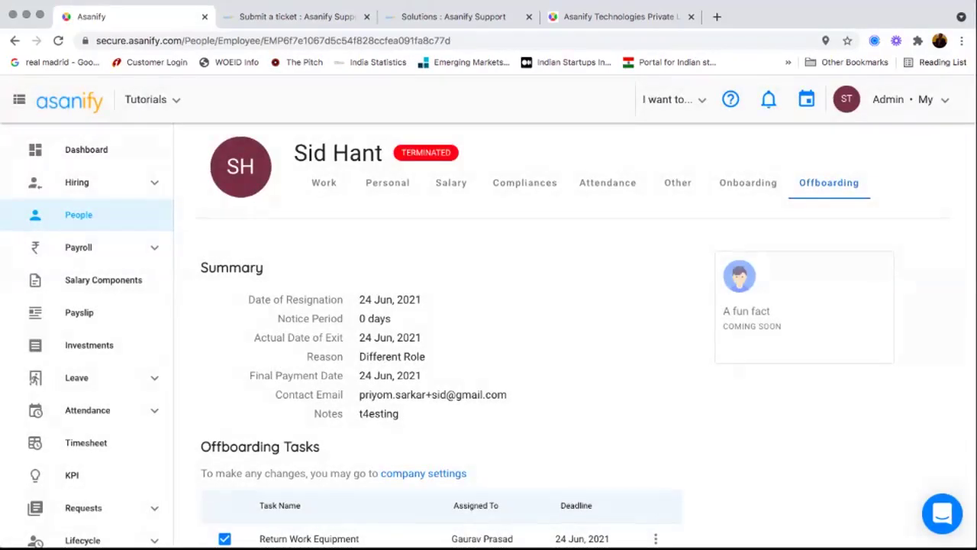
pyautogui.click(942, 514)
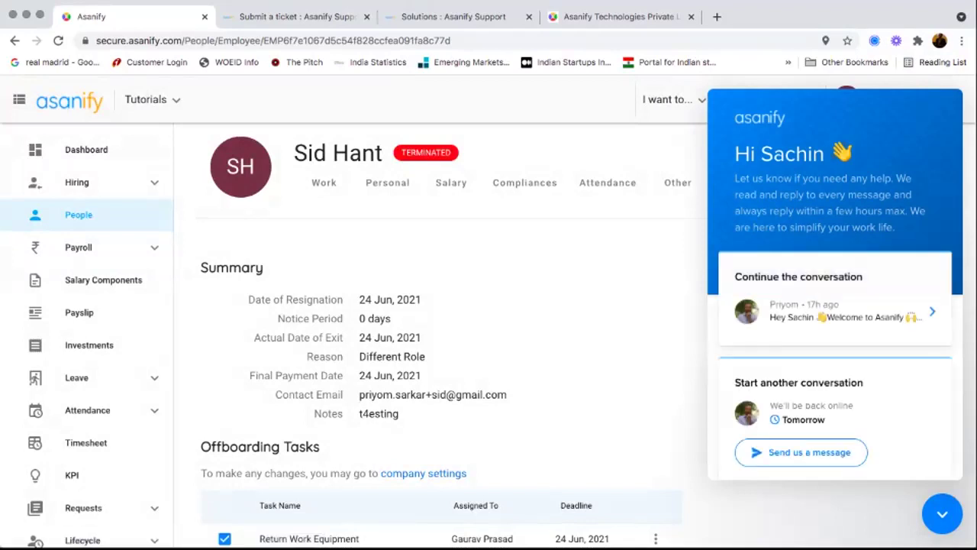
# - Send 'hi' in a new support chat conversation and close the messenger
pyautogui.scroll(-3, 835, 381)
pyautogui.click(835, 437)
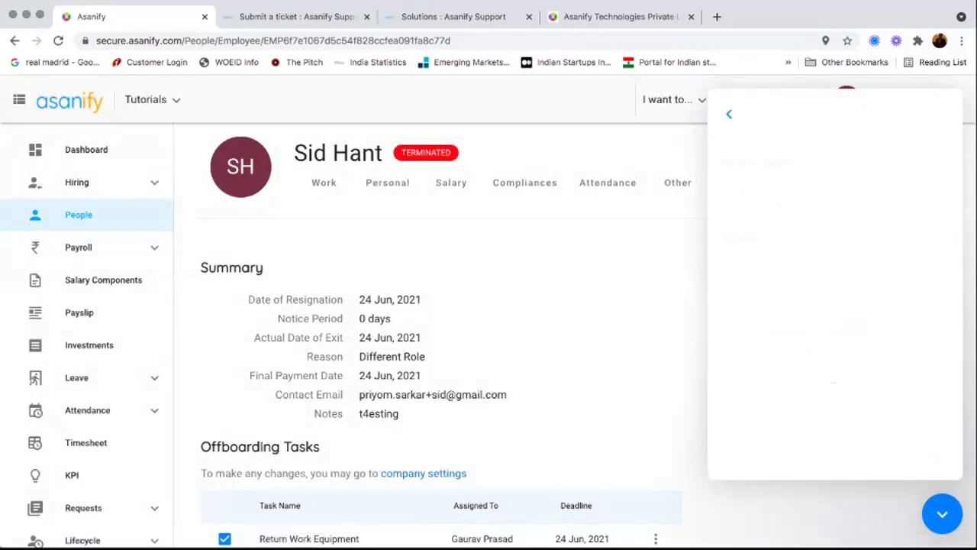
pyautogui.click(729, 114)
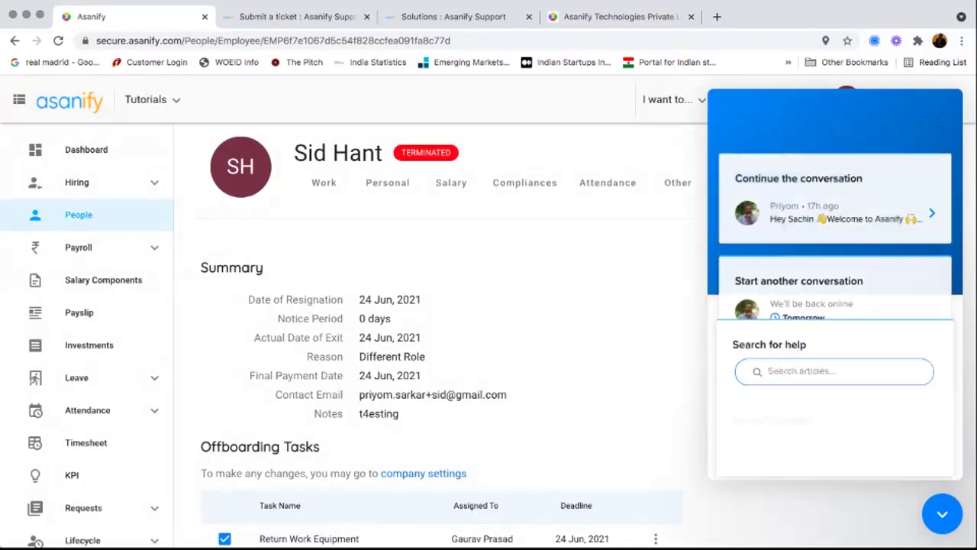
pyautogui.click(807, 354)
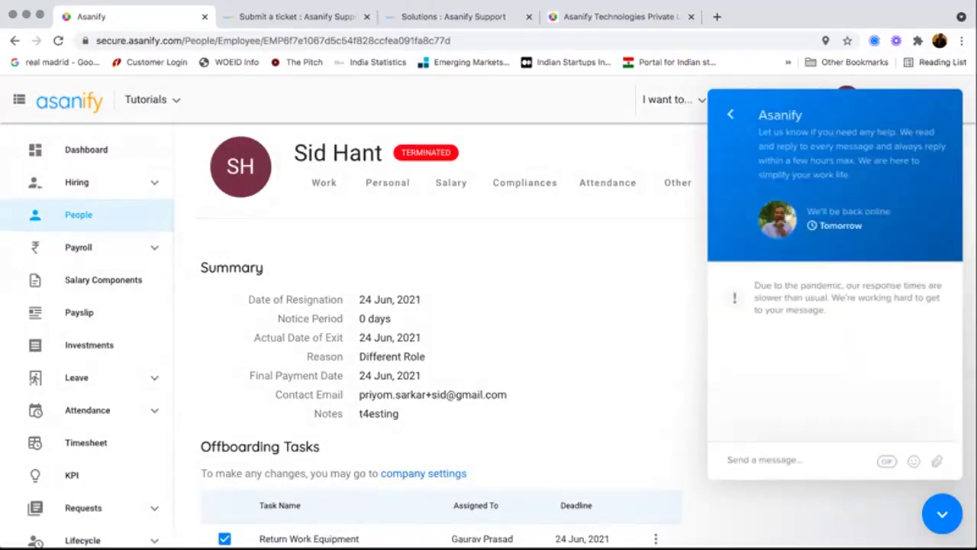
pyautogui.write('hi')
pyautogui.press('Return')
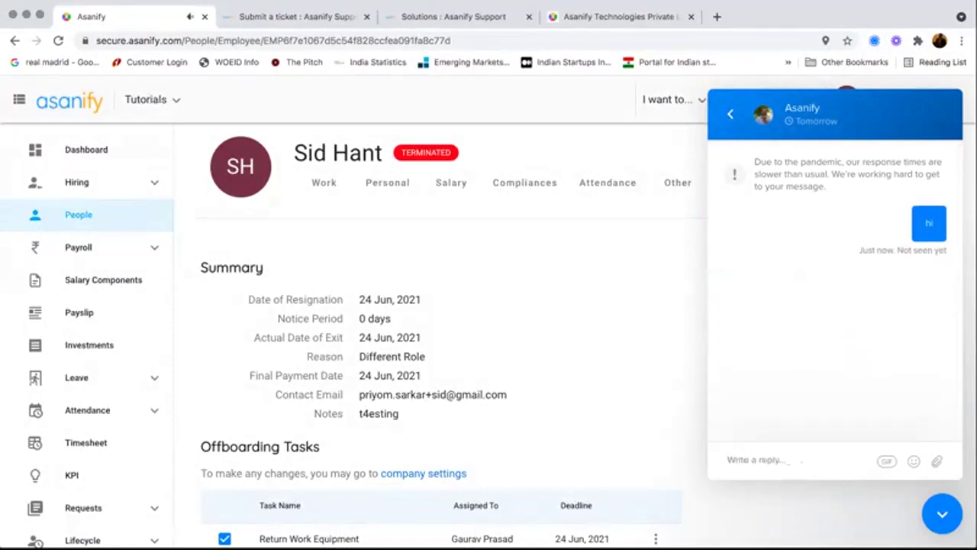
pyautogui.press('Escape')
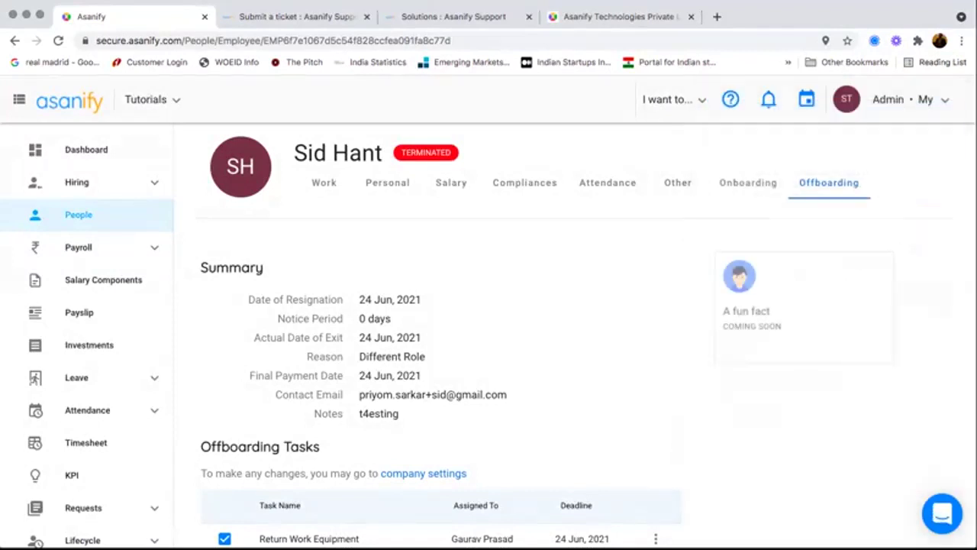